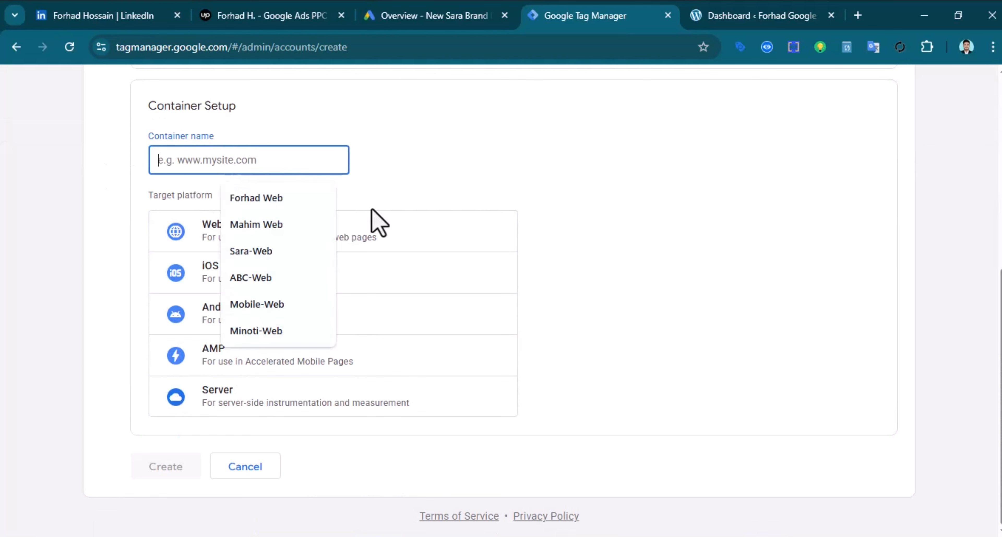
Create the Friday-Web container for Web, accept the GDPR terms, and close the install-code dialog
{"action": "type", "text": "Friday-Web"}
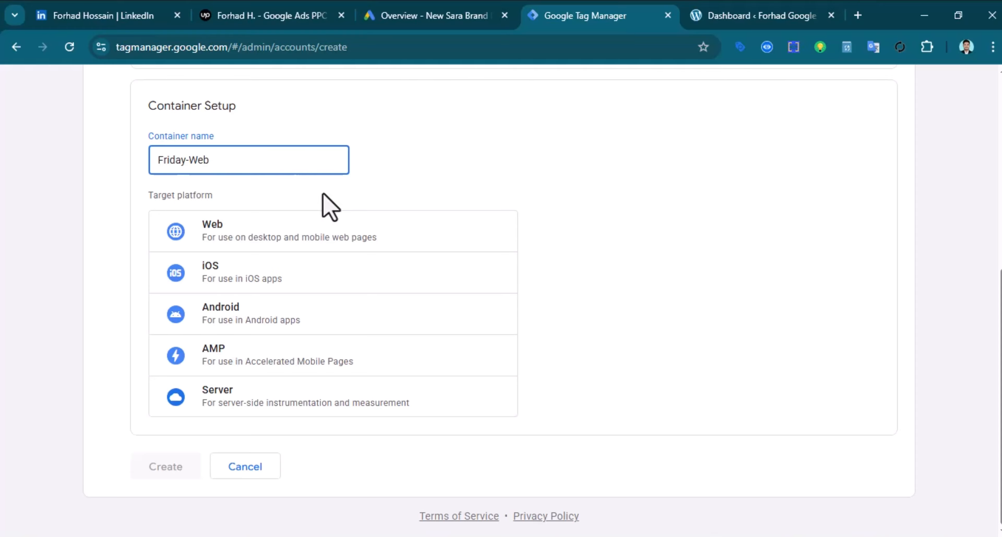
{"action": "left_click", "coordinate": [252, 232]}
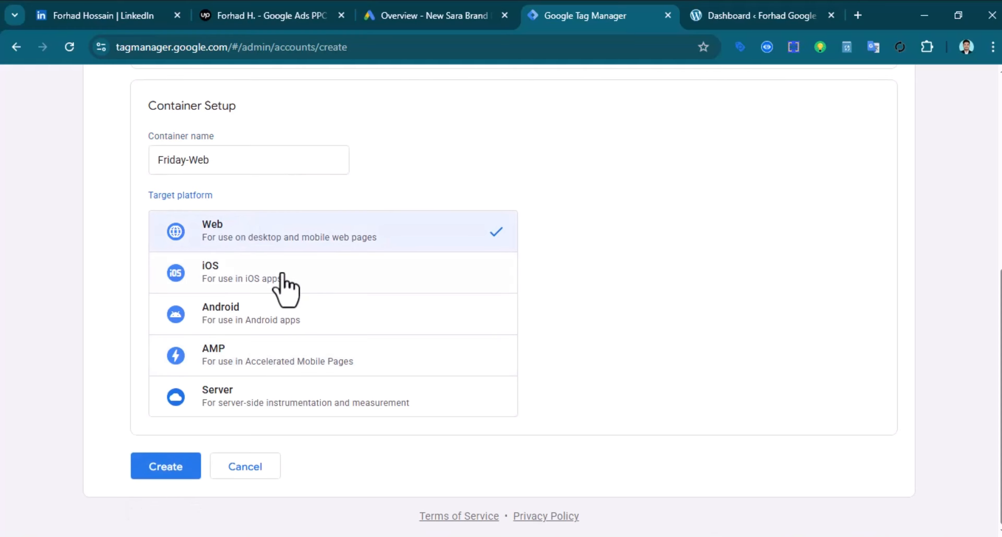
{"action": "left_click", "coordinate": [176, 469]}
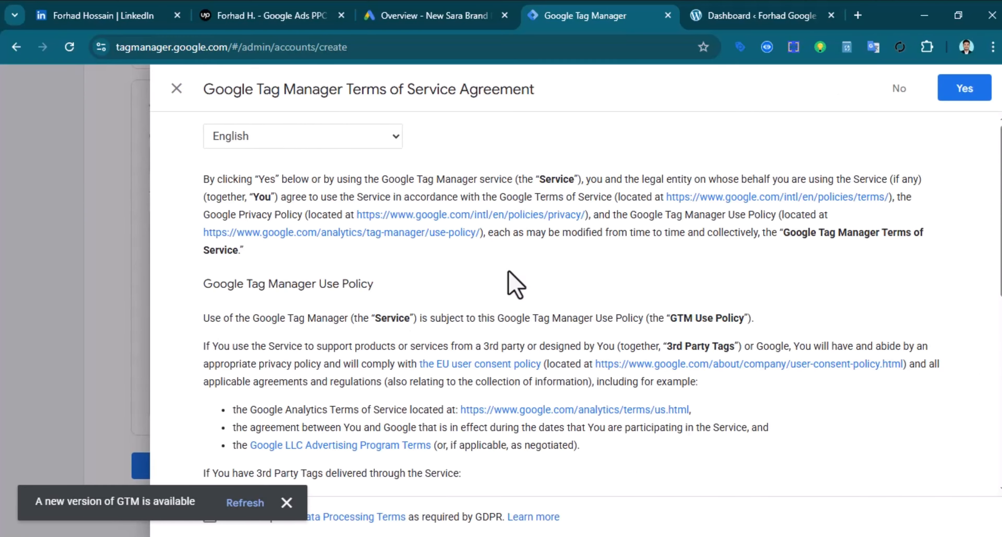
{"action": "left_click", "coordinate": [286, 510]}
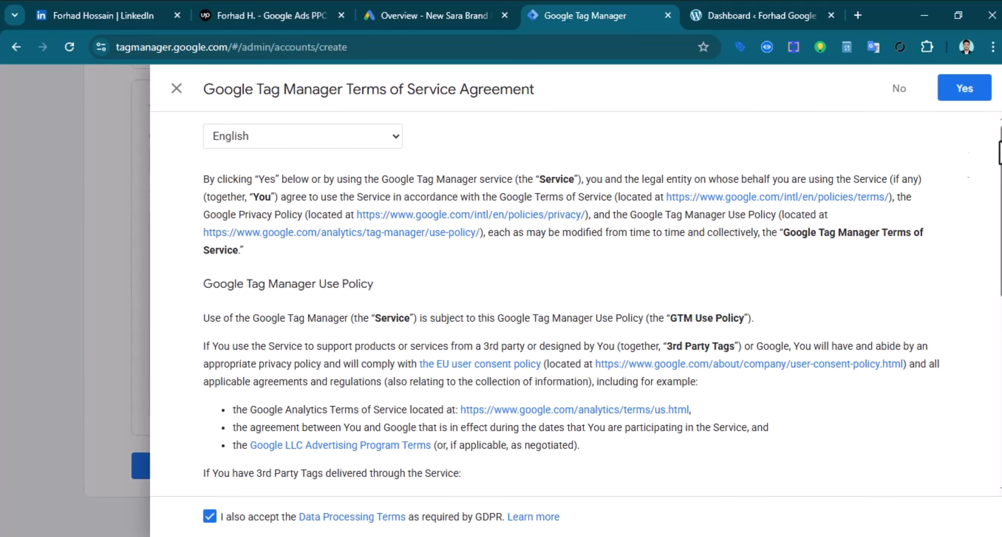
{"action": "left_click", "coordinate": [967, 102]}
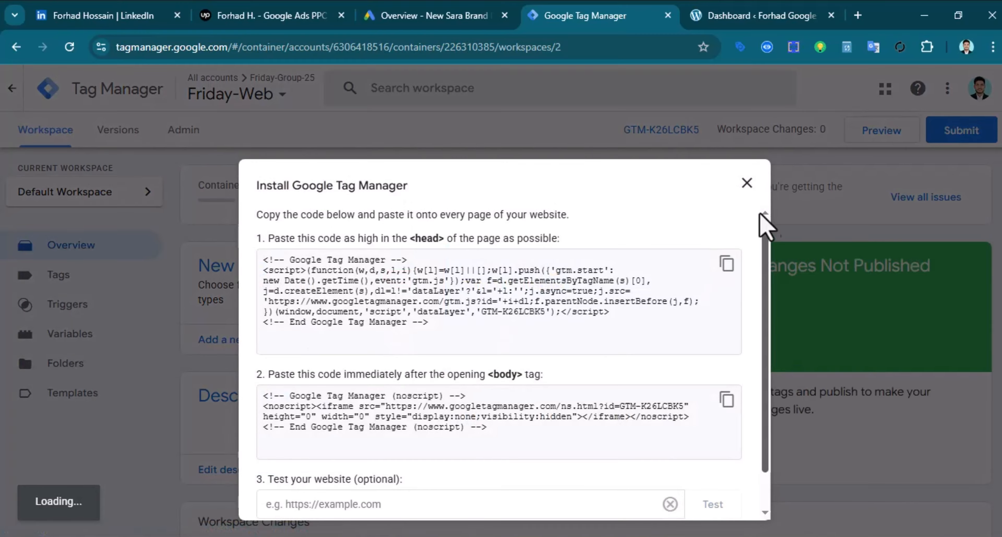
{"action": "left_click", "coordinate": [747, 183]}
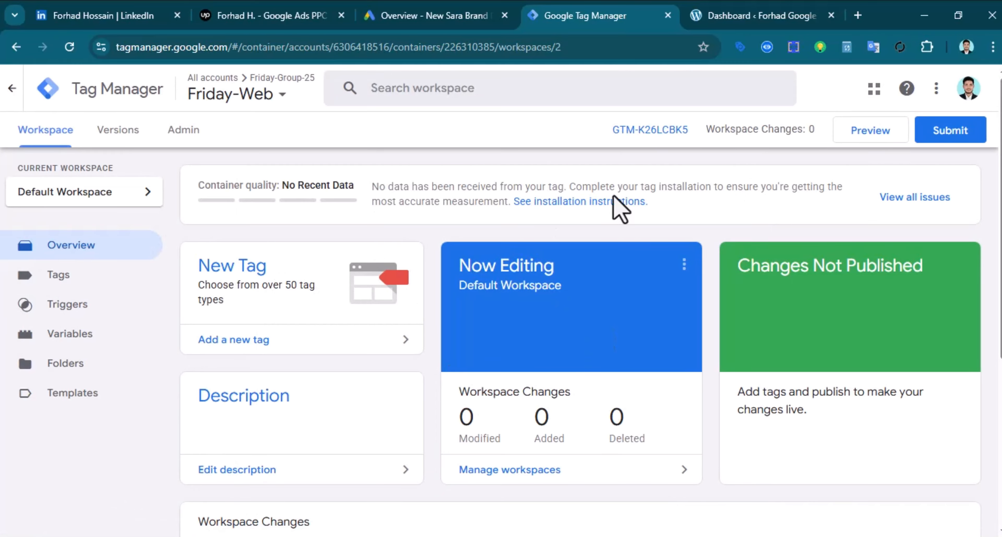
Go from the WordPress dashboard to the Plugins > Add New Plugin page
{"action": "left_click", "coordinate": [748, 19]}
{"action": "scroll", "coordinate": [163, 381], "scroll_direction": "down", "scroll_amount": 6}
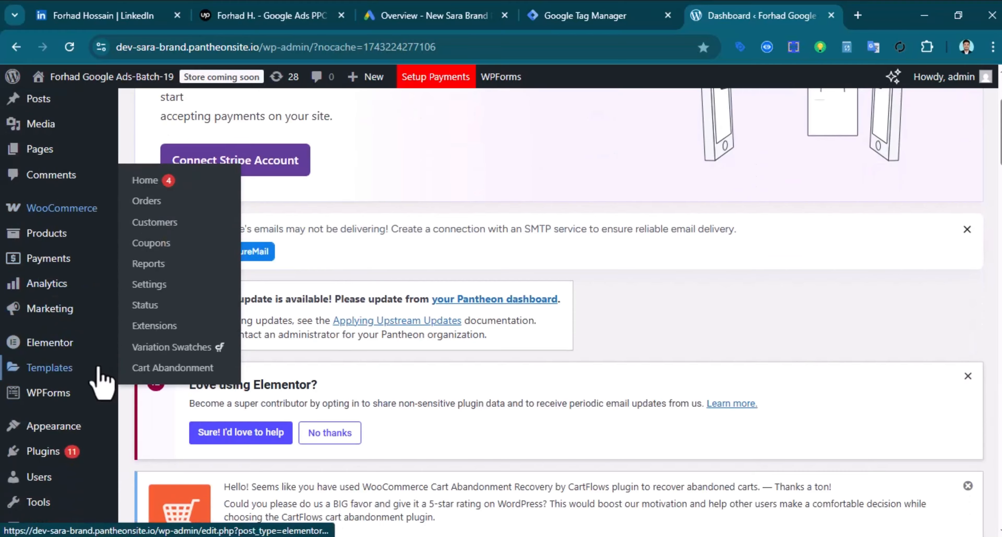
{"action": "mouse_move", "coordinate": [56, 416]}
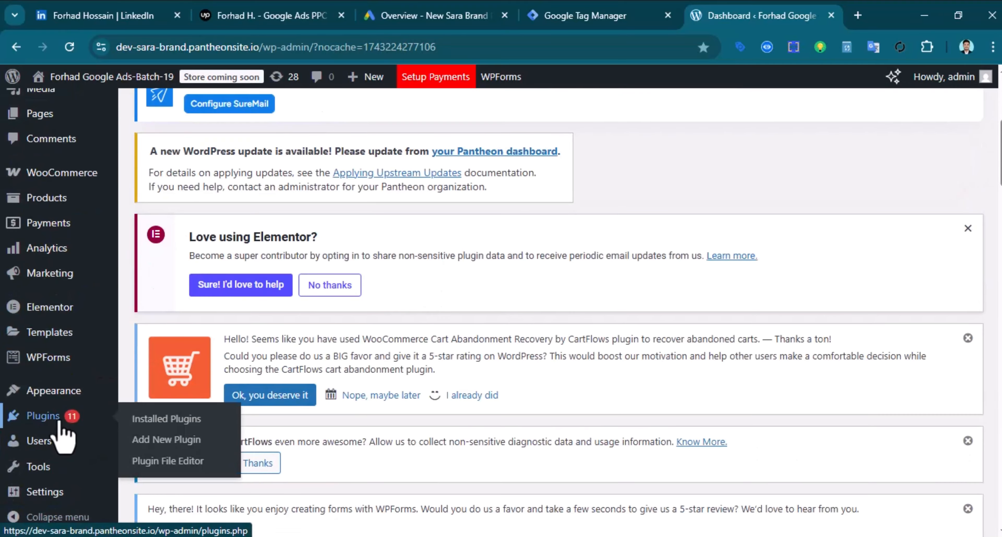
{"action": "left_click", "coordinate": [43, 422]}
{"action": "scroll", "coordinate": [302, 414], "scroll_direction": "down", "scroll_amount": 6}
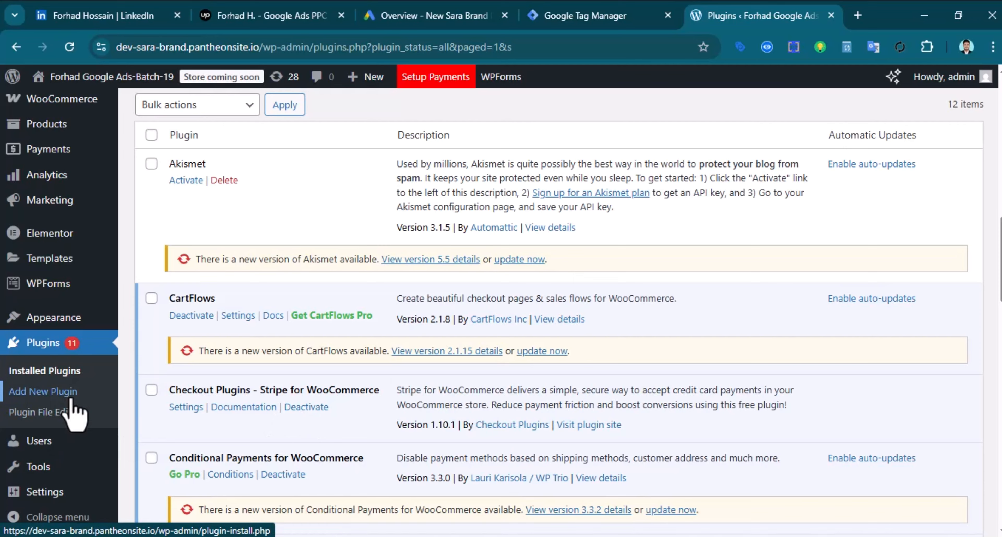
{"action": "left_click", "coordinate": [44, 400]}
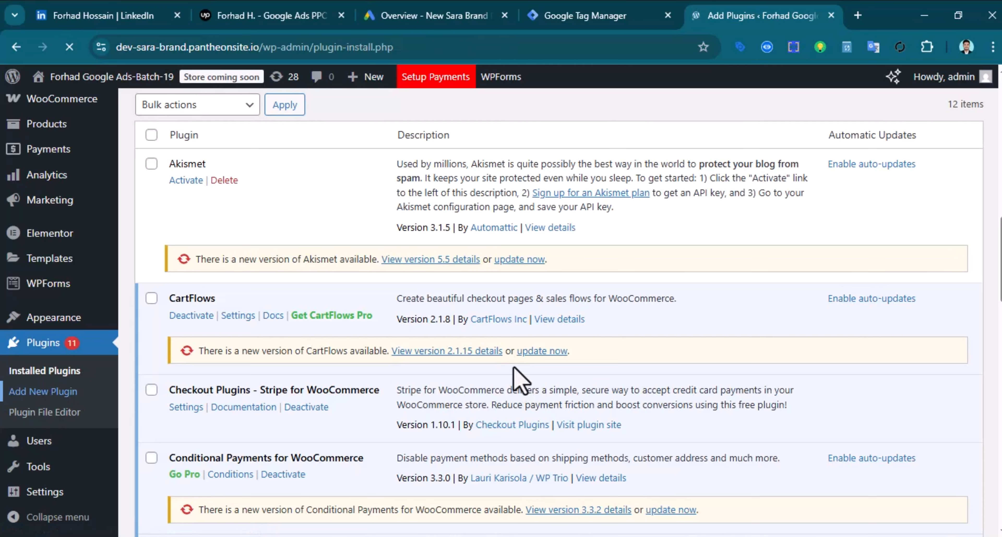
Search the plugin directory for 'Google tag manager', then install and activate GTM4WP
{"action": "scroll", "coordinate": [630, 358], "scroll_direction": "down", "scroll_amount": 8}
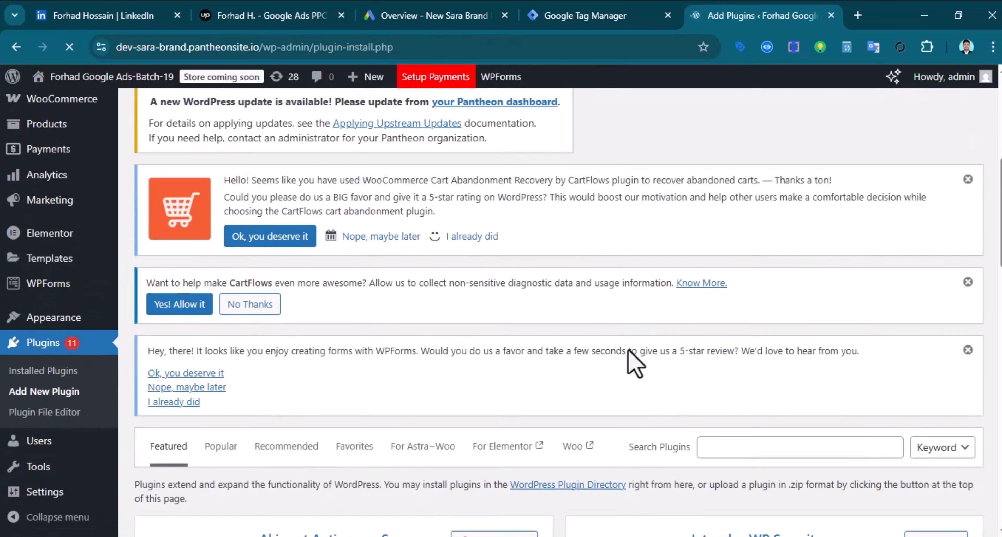
{"action": "left_click", "coordinate": [739, 356]}
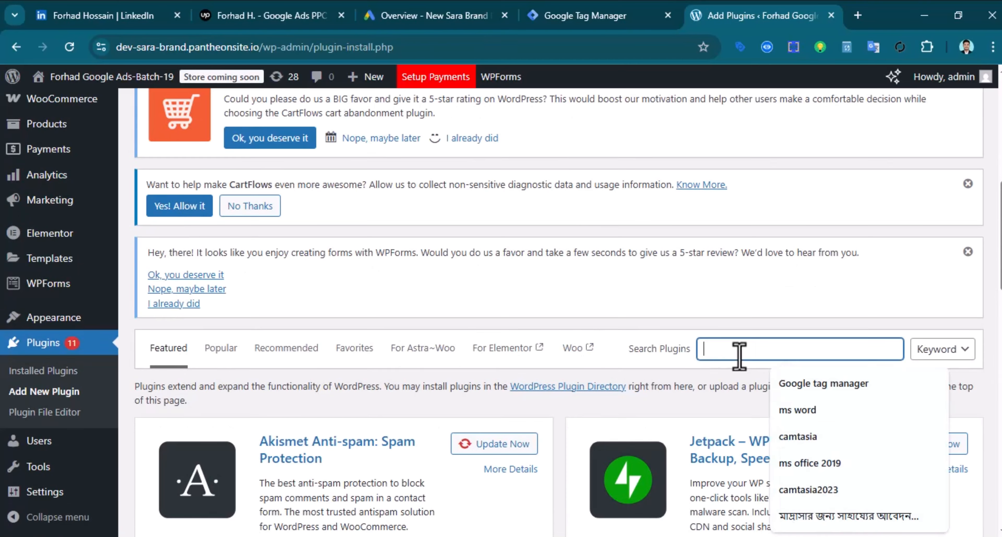
{"action": "left_click", "coordinate": [802, 387]}
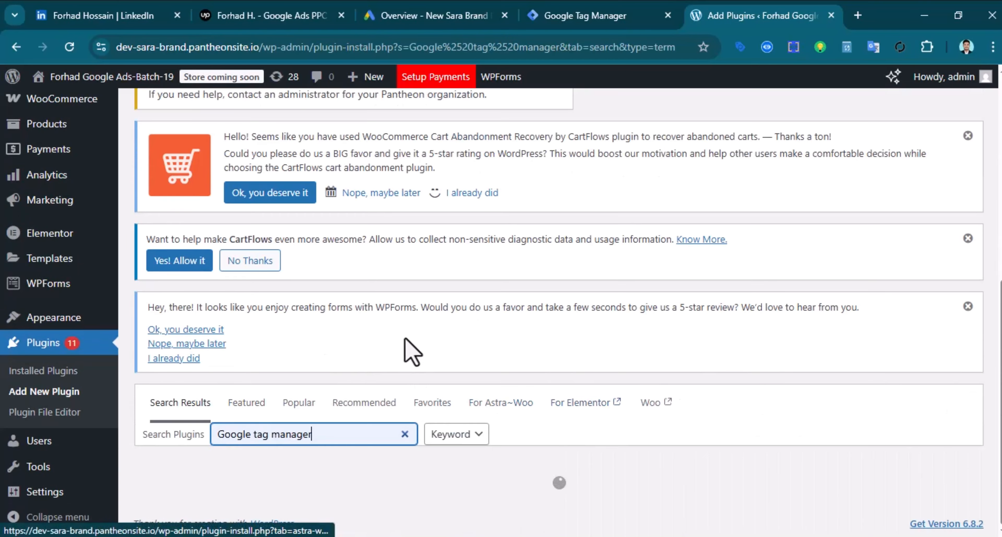
{"action": "scroll", "coordinate": [622, 405], "scroll_direction": "down", "scroll_amount": 5}
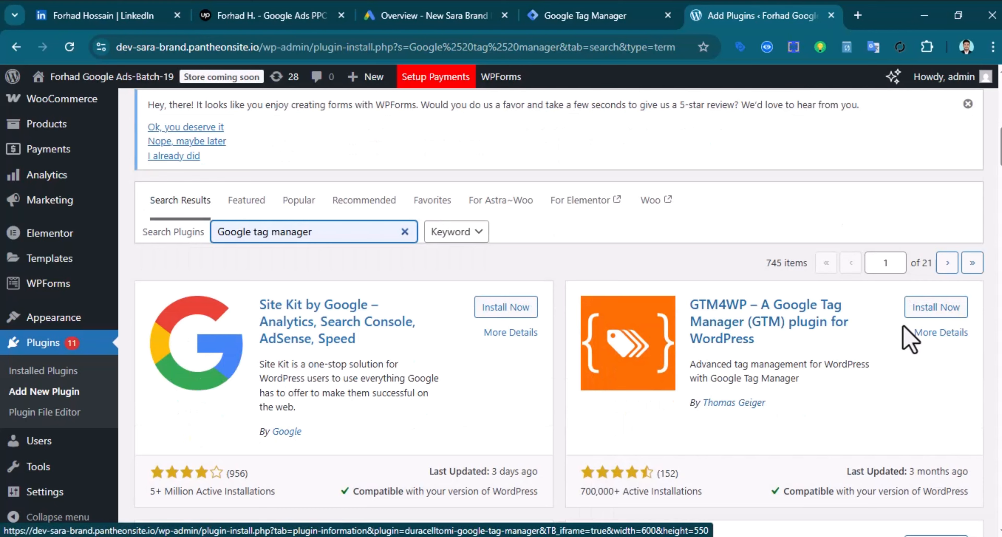
{"action": "left_click", "coordinate": [933, 315]}
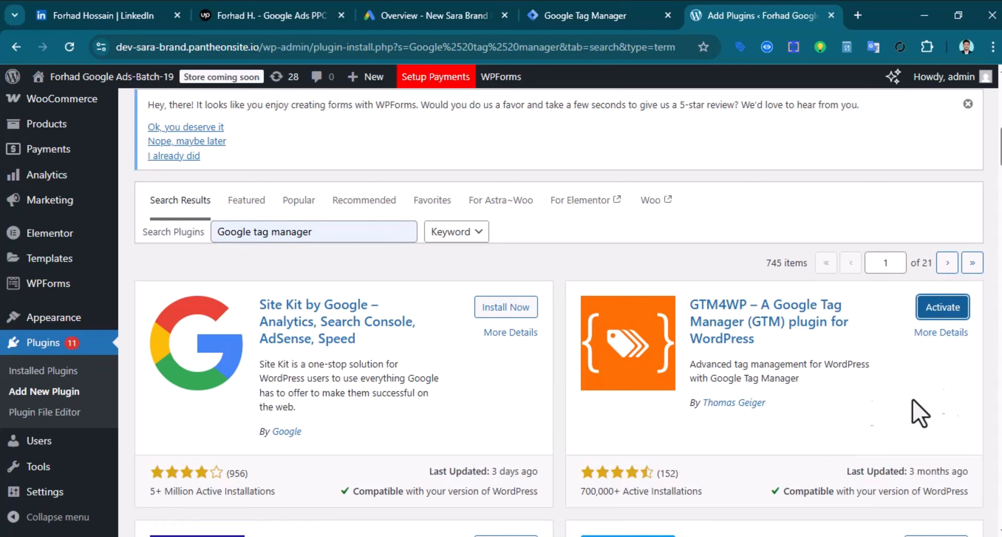
{"action": "left_click", "coordinate": [936, 311]}
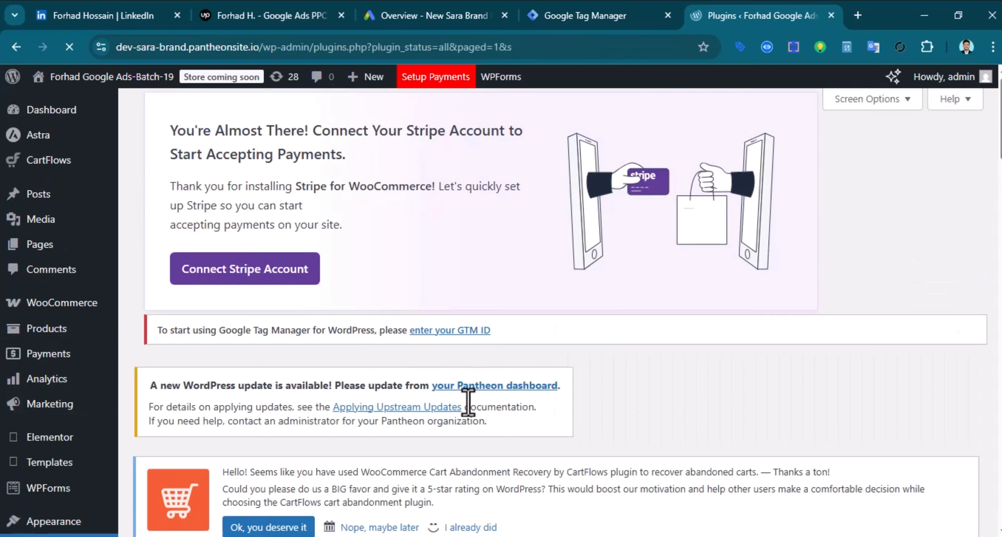
{"action": "scroll", "coordinate": [413, 291], "scroll_direction": "down", "scroll_amount": 2}
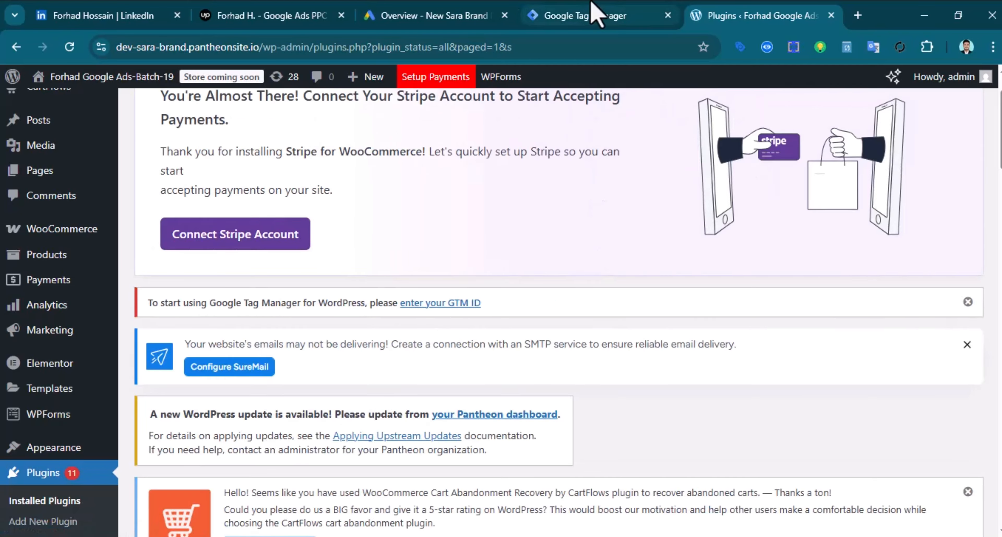
Copy the Friday-Web container's GTM ID from the head install snippet and return to WordPress
{"action": "left_click", "coordinate": [530, 14]}
{"action": "left_click", "coordinate": [664, 131]}
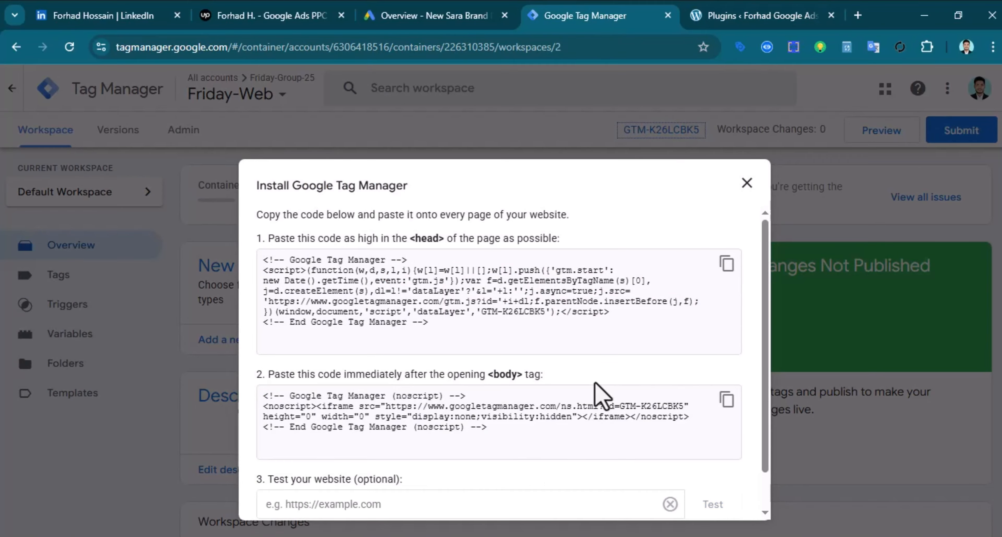
{"action": "left_click_drag", "start_coordinate": [483, 314], "coordinate": [523, 319]}
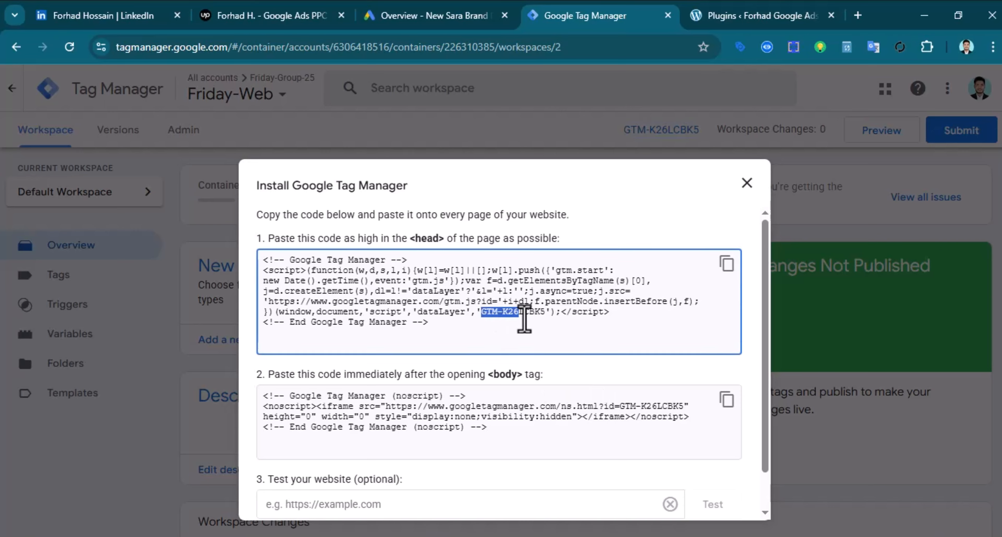
{"action": "right_click", "coordinate": [530, 317]}
{"action": "left_click", "coordinate": [553, 333]}
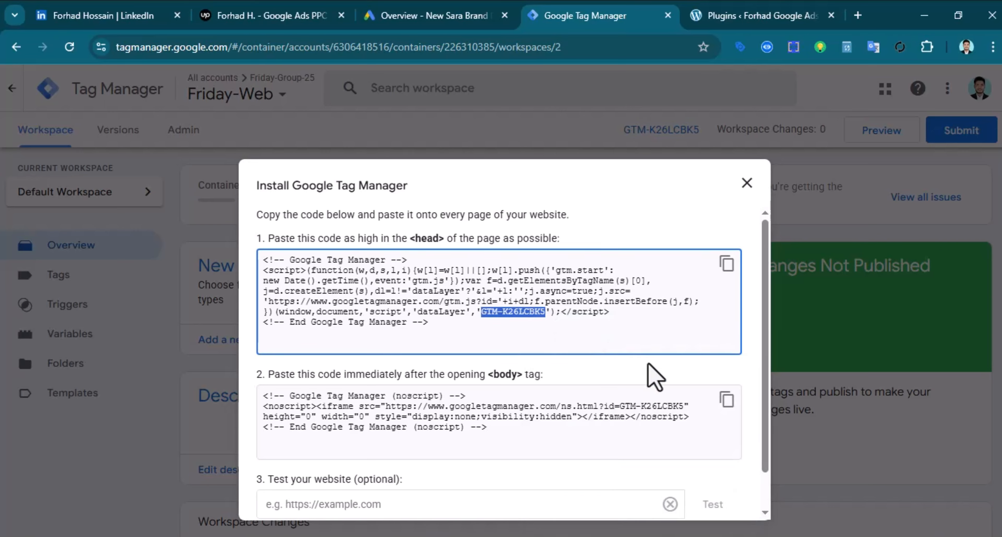
{"action": "left_click", "coordinate": [763, 16]}
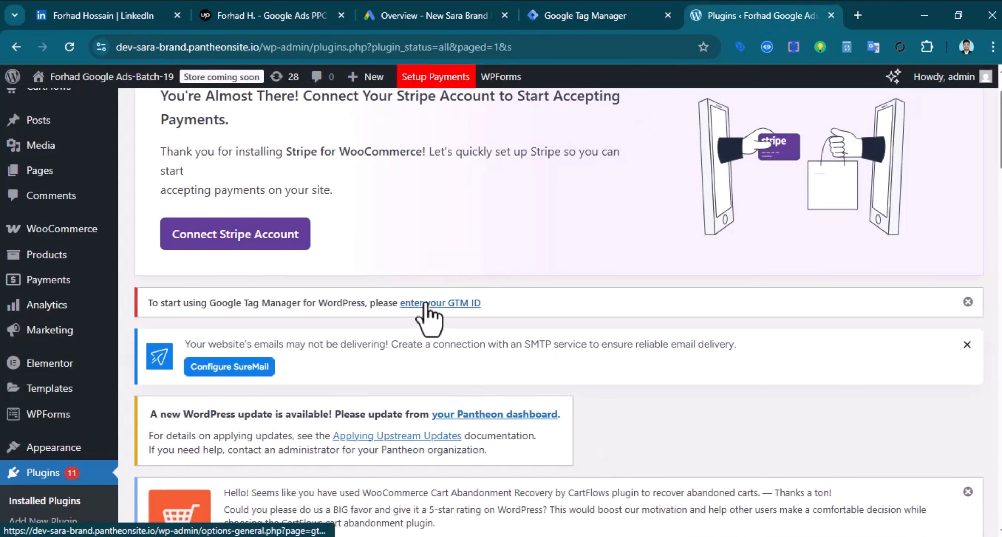
Paste the copied container ID into GTM4WP's Google Tag Manager ID field
{"action": "left_click", "coordinate": [444, 306]}
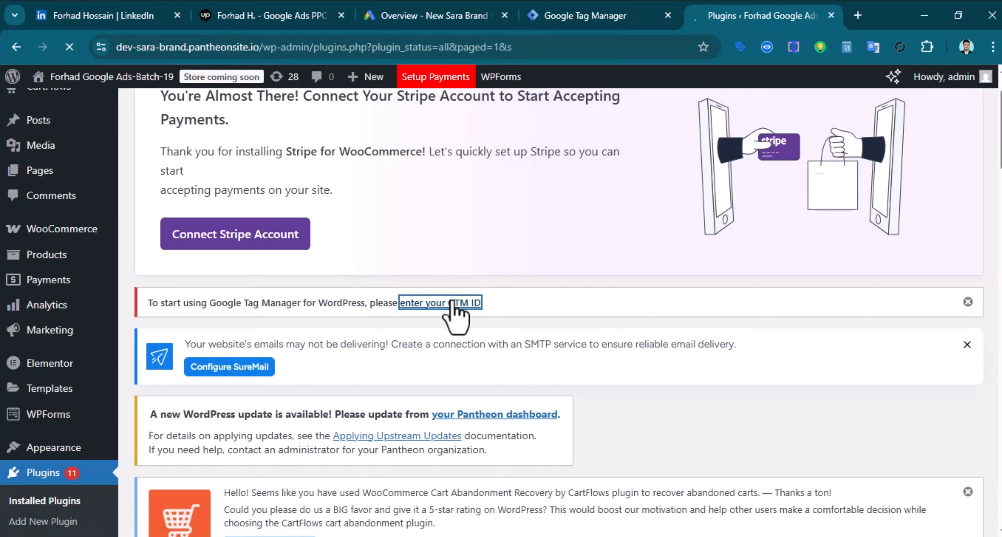
{"action": "scroll", "coordinate": [430, 391], "scroll_direction": "down", "scroll_amount": 15}
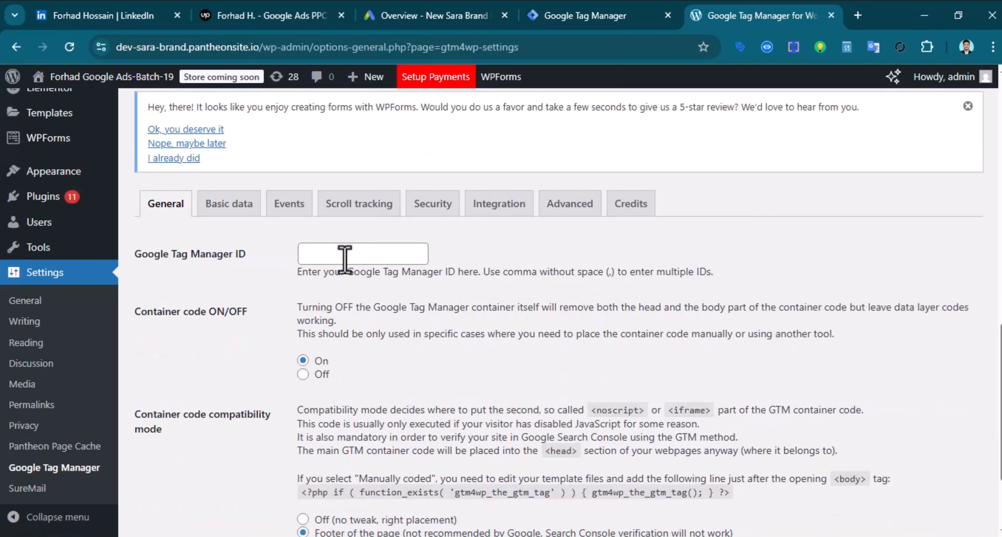
{"action": "left_click", "coordinate": [340, 253]}
{"action": "key", "text": "ctrl+v"}
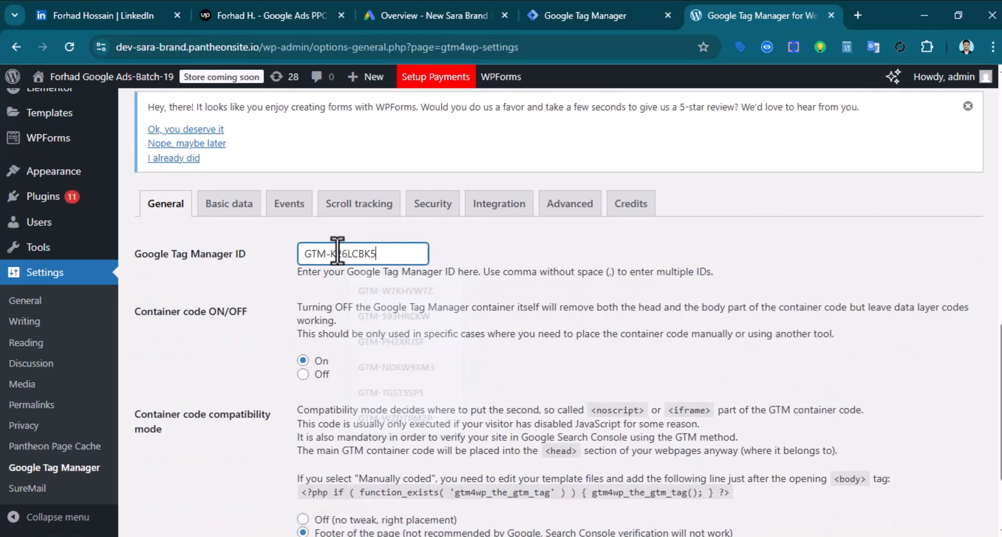
{"action": "scroll", "coordinate": [372, 380], "scroll_direction": "down", "scroll_amount": 3}
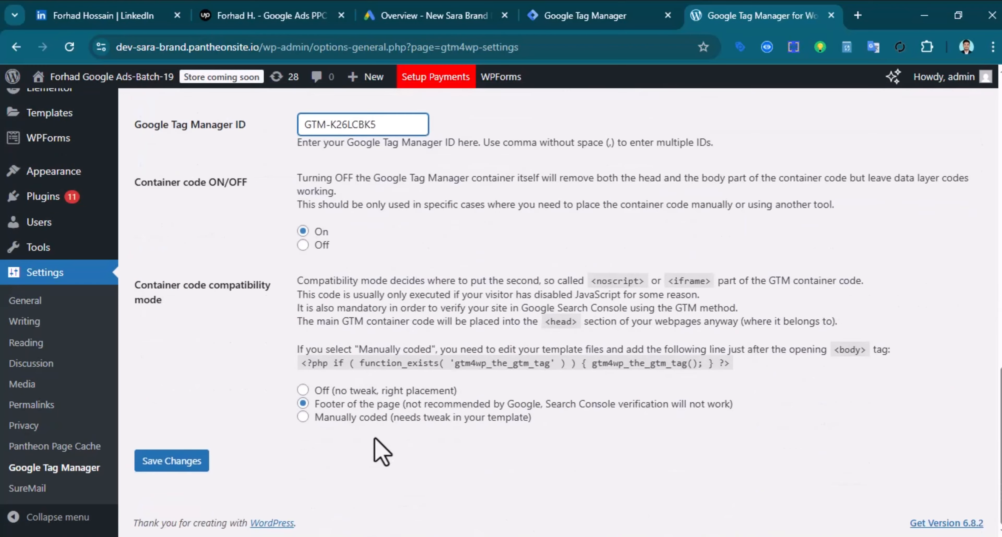
{"action": "scroll", "coordinate": [382, 452], "scroll_direction": "up", "scroll_amount": 5}
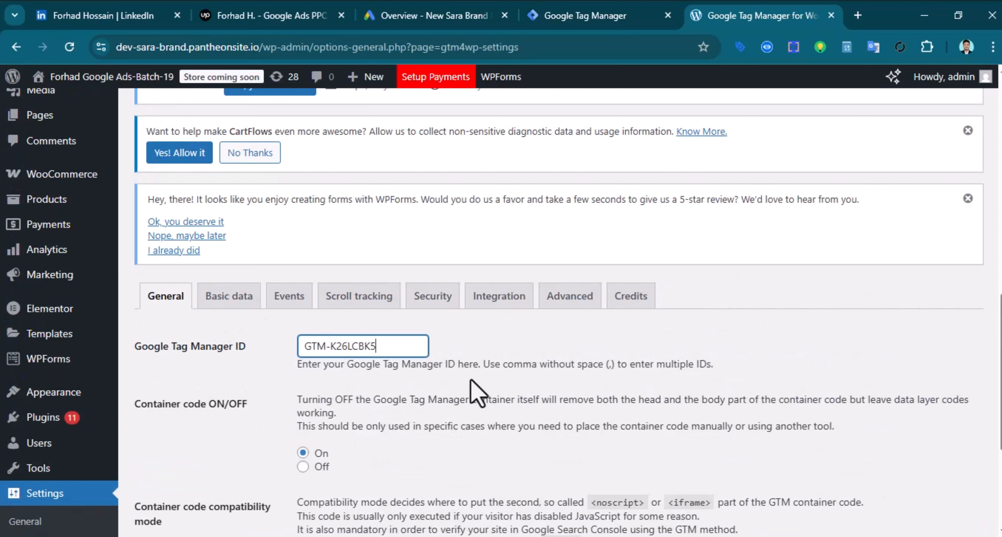
Review the WooCommerce integration options with Track e-commerce and save the GTM4WP settings
{"action": "left_click", "coordinate": [492, 306]}
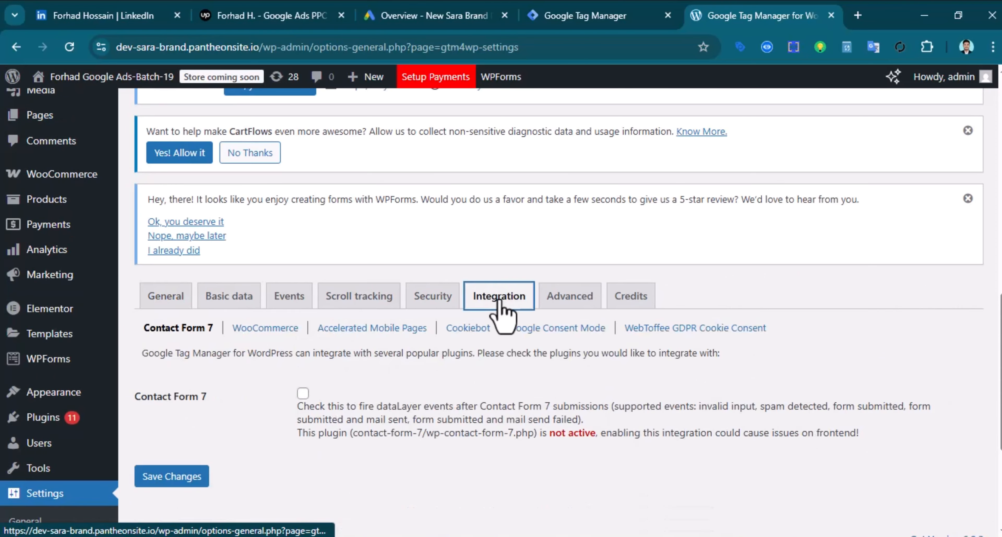
{"action": "left_click", "coordinate": [265, 329]}
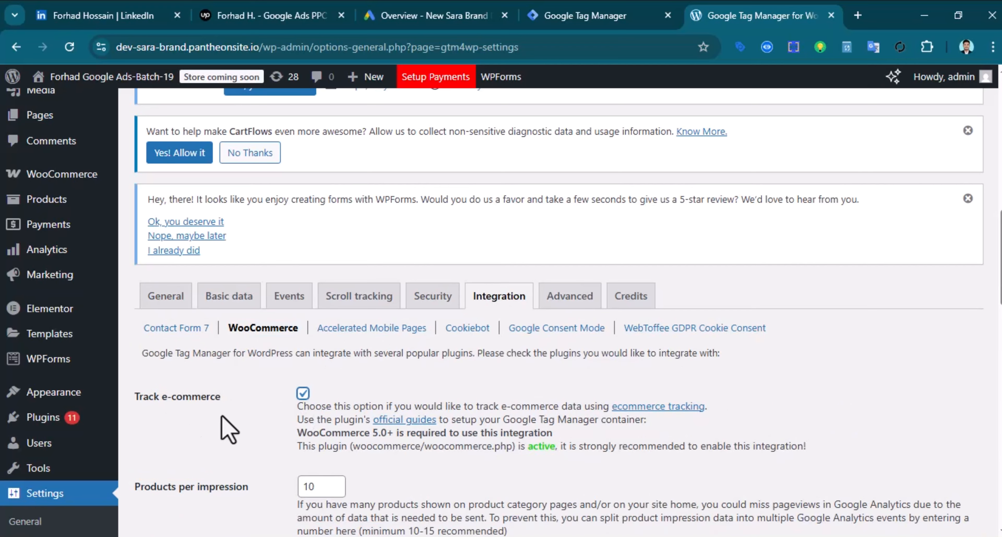
{"action": "scroll", "coordinate": [230, 427], "scroll_direction": "down", "scroll_amount": 5}
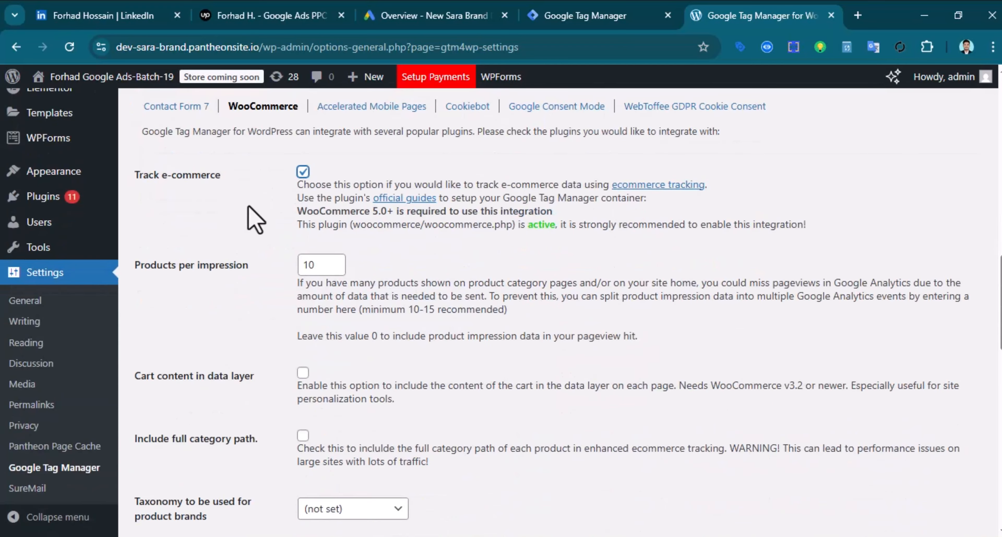
{"action": "scroll", "coordinate": [253, 246], "scroll_direction": "down", "scroll_amount": 5}
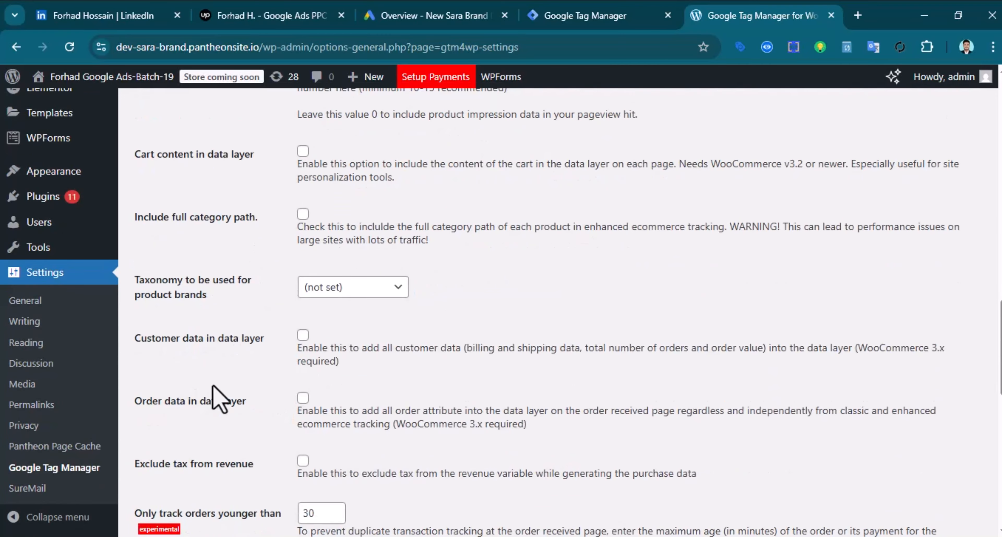
{"action": "scroll", "coordinate": [220, 399], "scroll_direction": "down", "scroll_amount": 2}
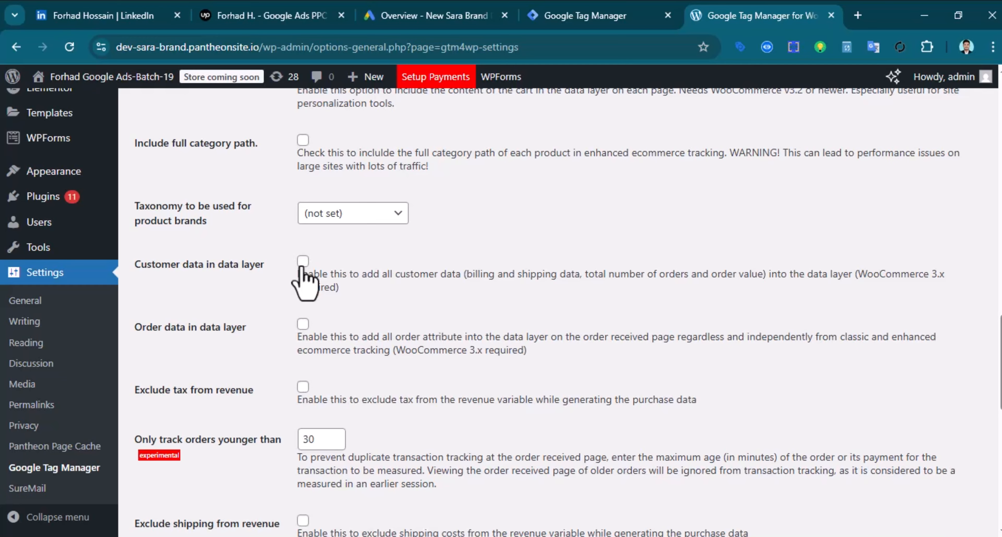
{"action": "scroll", "coordinate": [252, 392], "scroll_direction": "down", "scroll_amount": 15}
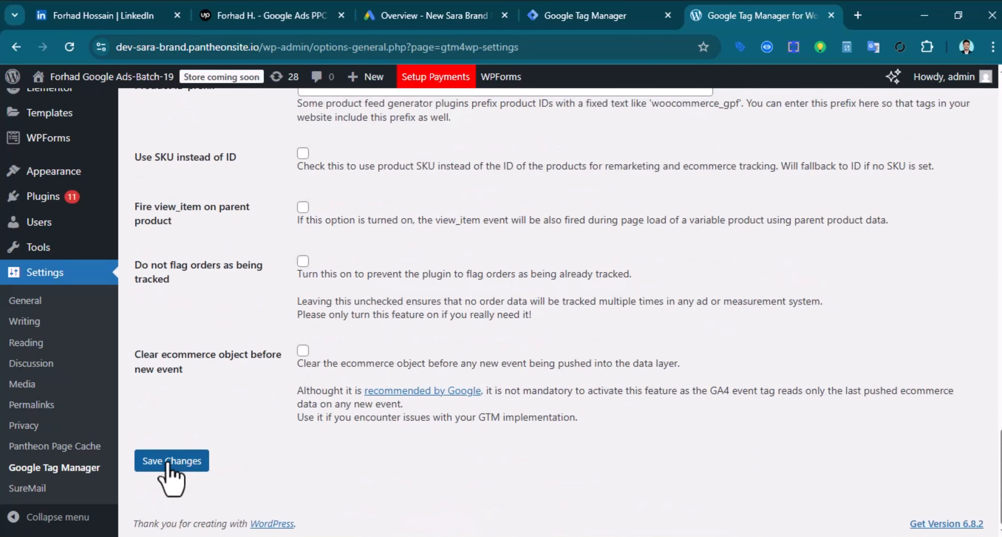
{"action": "left_click", "coordinate": [171, 461]}
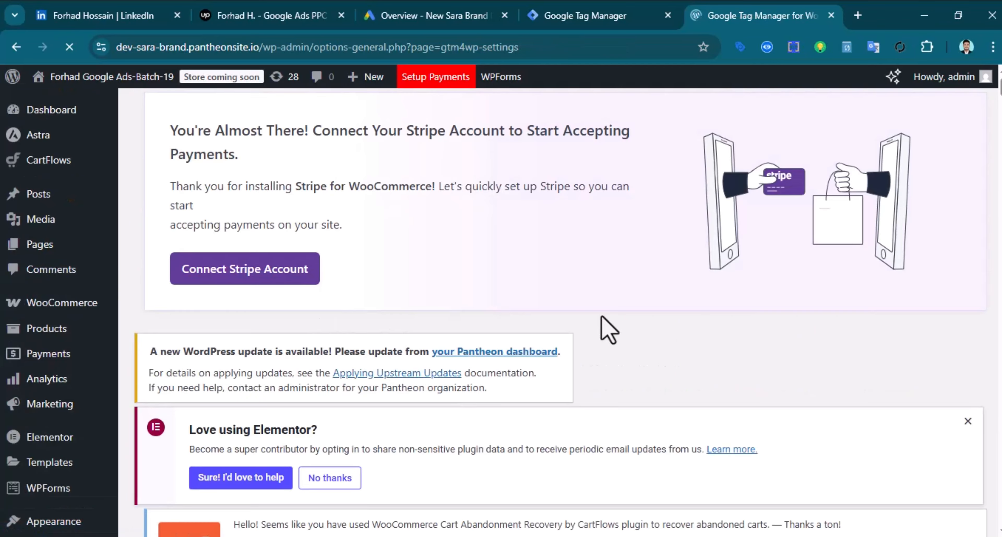
Switch GTM4WP's container code On for GTM-K26LCBK5 and save the settings
{"action": "scroll", "coordinate": [441, 350], "scroll_direction": "down", "scroll_amount": 10}
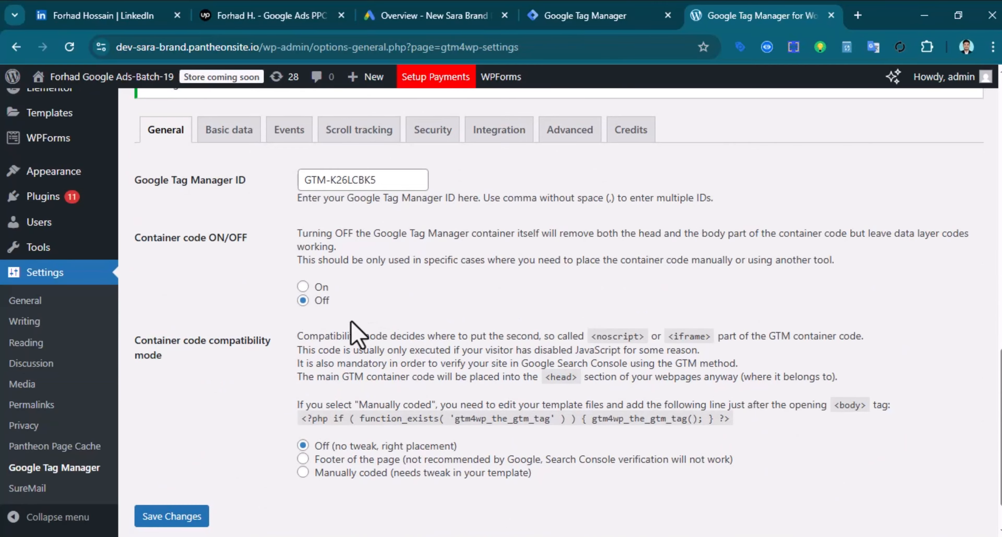
{"action": "left_click", "coordinate": [303, 287]}
{"action": "scroll", "coordinate": [181, 418], "scroll_direction": "down", "scroll_amount": 1}
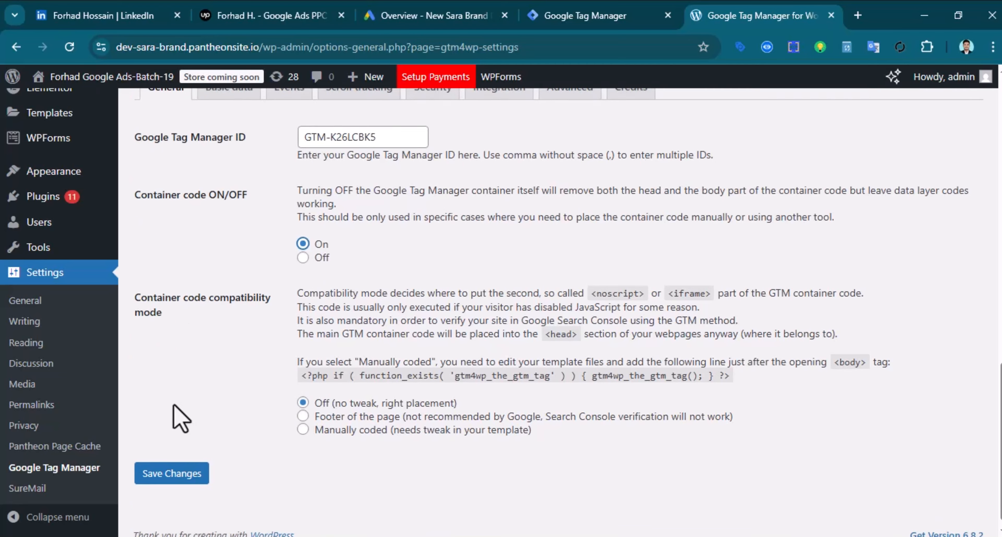
{"action": "left_click", "coordinate": [171, 462]}
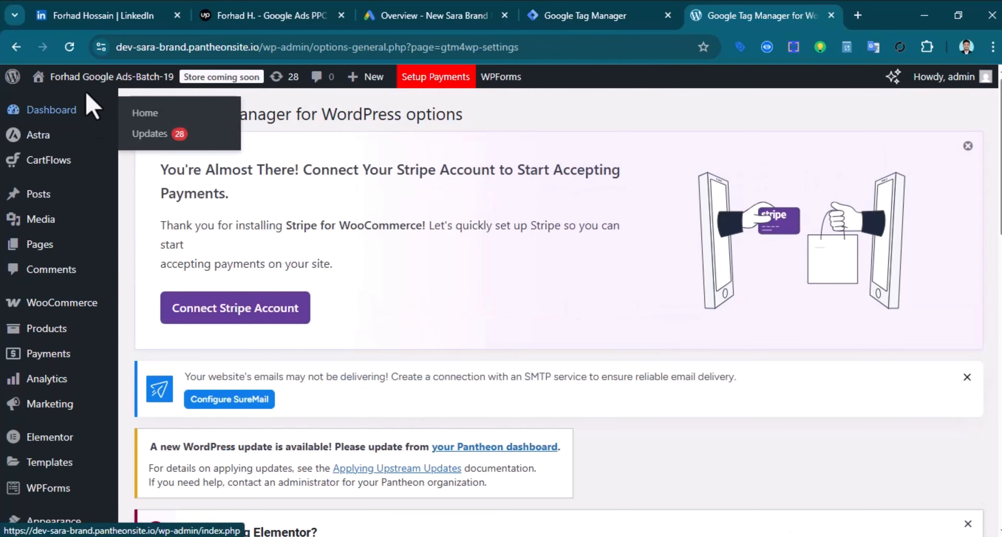
Load the storefront homepage and close the Install GTM dialog in the Friday-Web workspace
{"action": "left_click", "coordinate": [59, 120]}
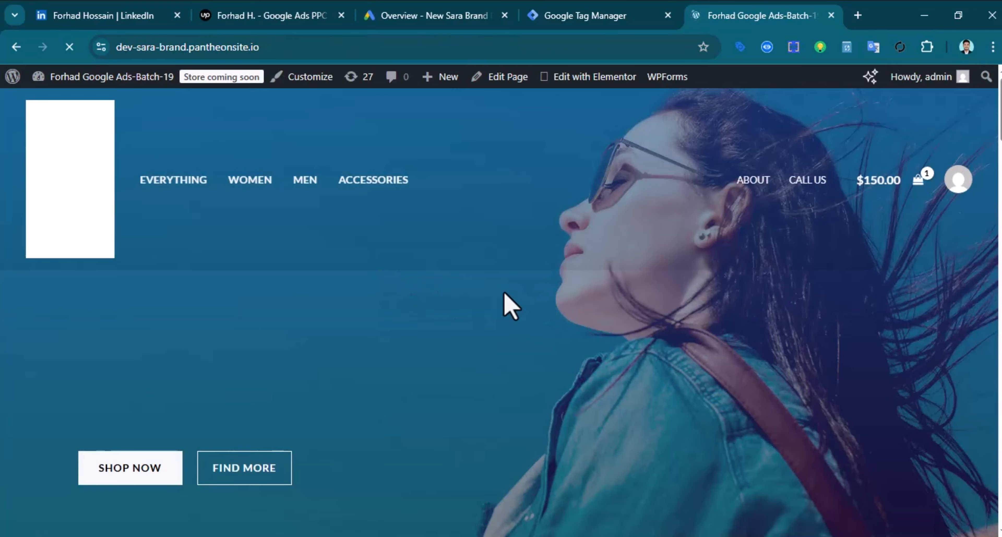
{"action": "scroll", "coordinate": [461, 305], "scroll_direction": "down", "scroll_amount": 5}
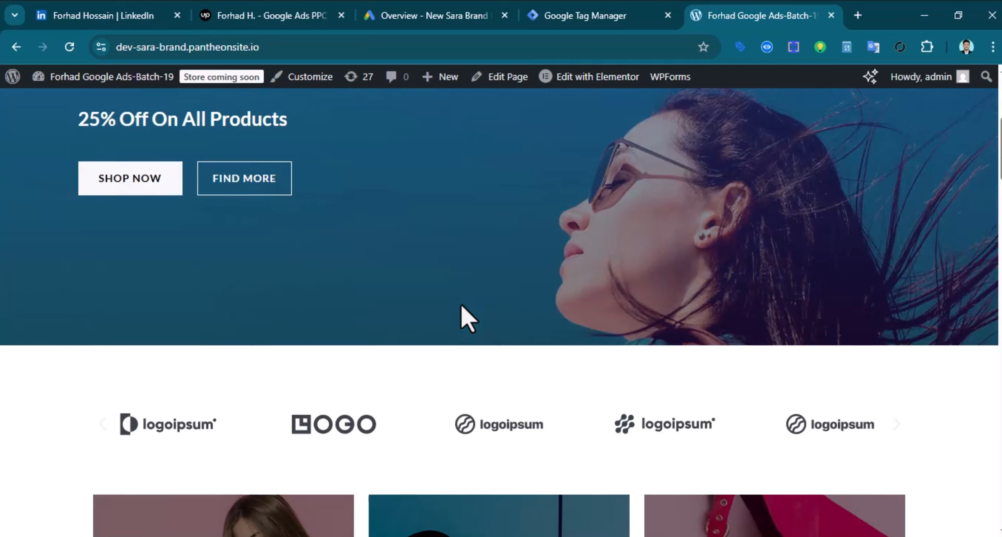
{"action": "scroll", "coordinate": [461, 305], "scroll_direction": "up", "scroll_amount": 5}
{"action": "left_click", "coordinate": [588, 17]}
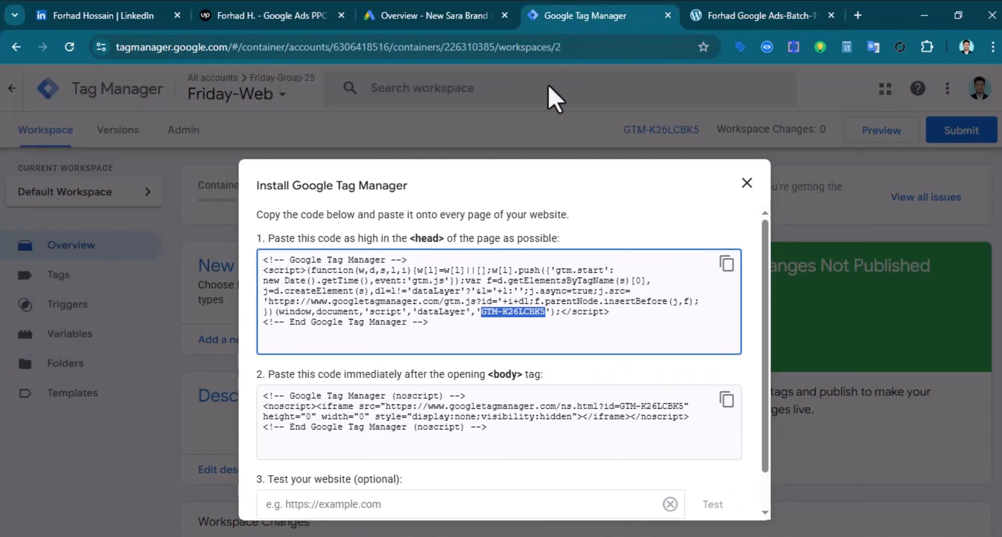
{"action": "left_click", "coordinate": [747, 186]}
{"action": "left_click", "coordinate": [752, 8]}
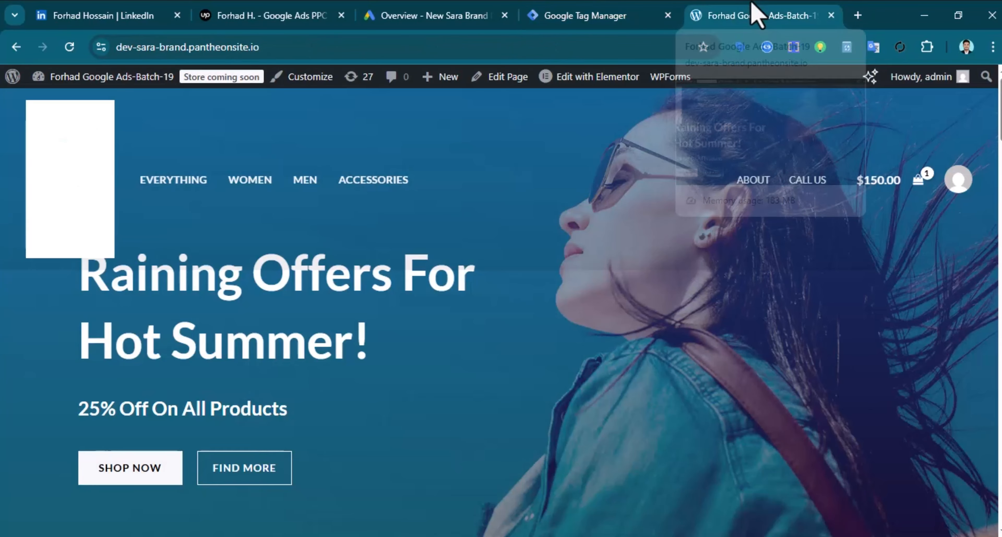
{"action": "left_click", "coordinate": [564, 15]}
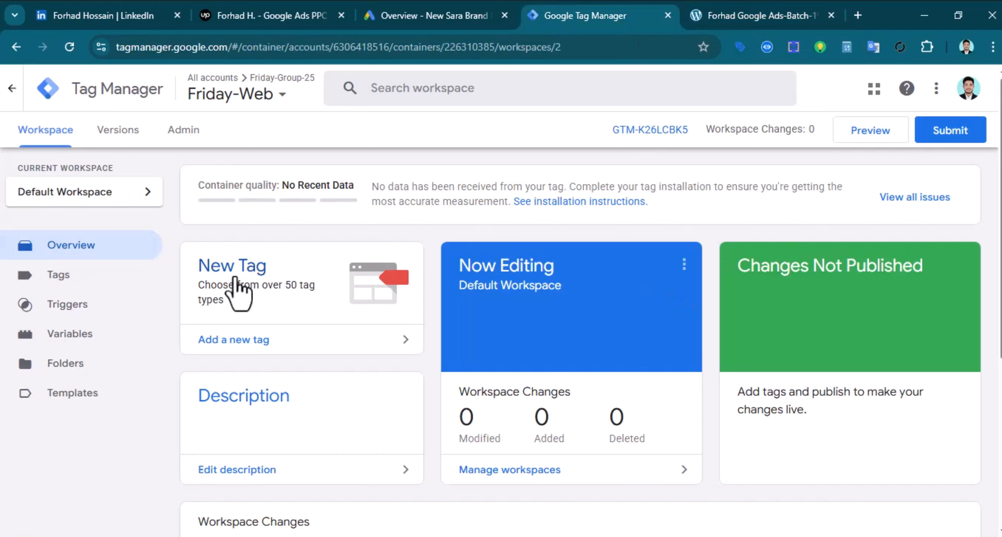
Start GTM preview mode and copy the store's web address from the storefront
{"action": "left_click", "coordinate": [872, 140]}
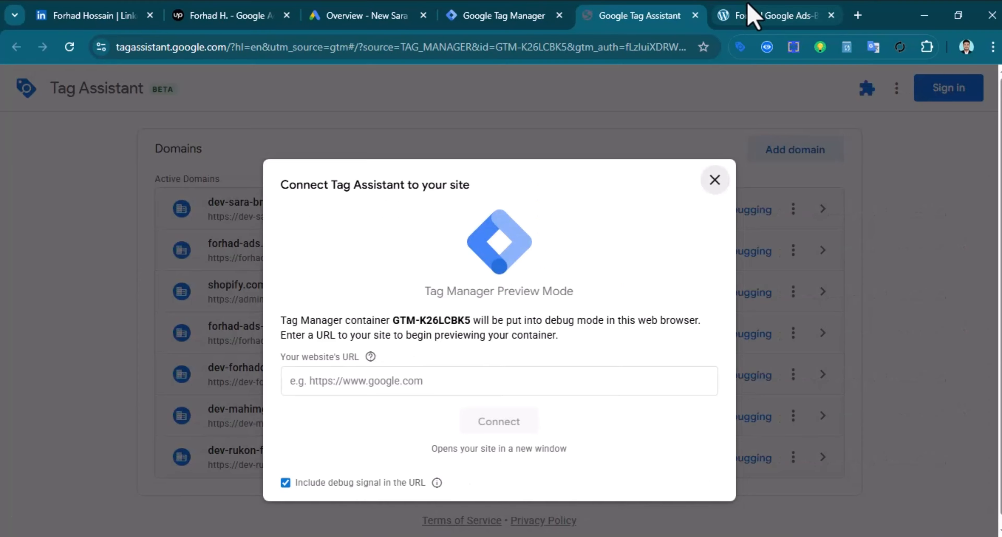
{"action": "left_click", "coordinate": [749, 15]}
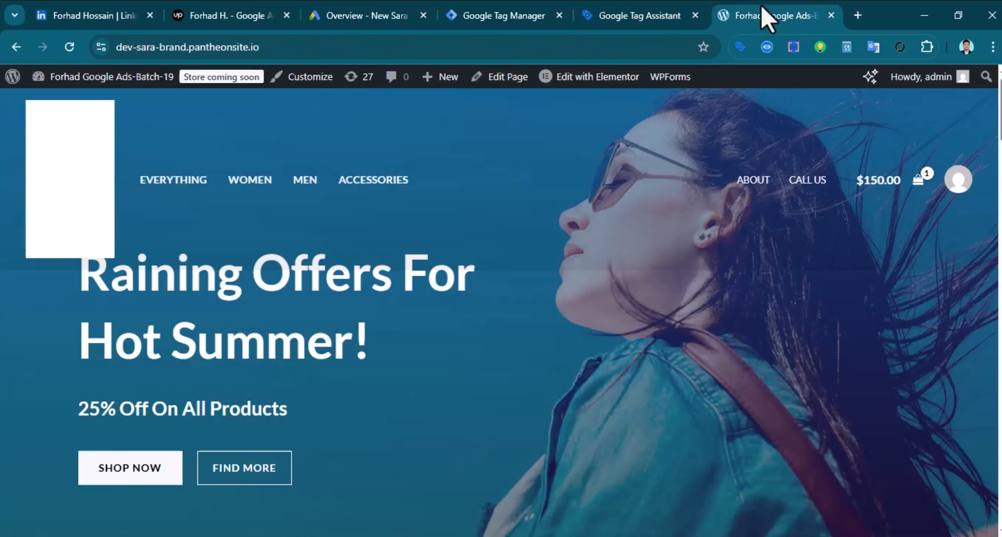
{"action": "left_click", "coordinate": [207, 47]}
{"action": "key", "text": "ctrl+c"}
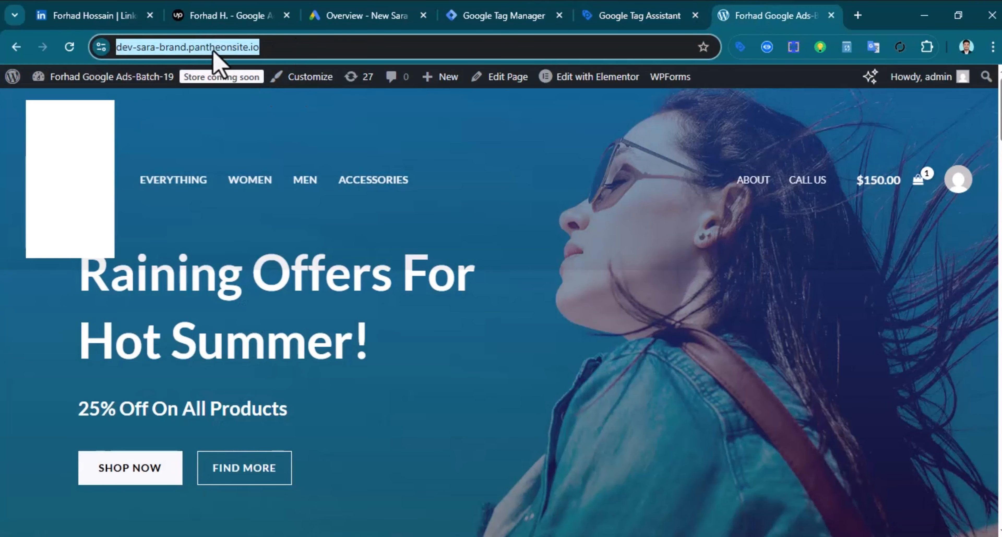
{"action": "right_click", "coordinate": [213, 51]}
{"action": "left_click", "coordinate": [268, 191]}
Connect Tag Assistant to dev-sara-brand.pantheonsite.io and confirm container GTM-K26LCBK5 is found
{"action": "left_click", "coordinate": [640, 16]}
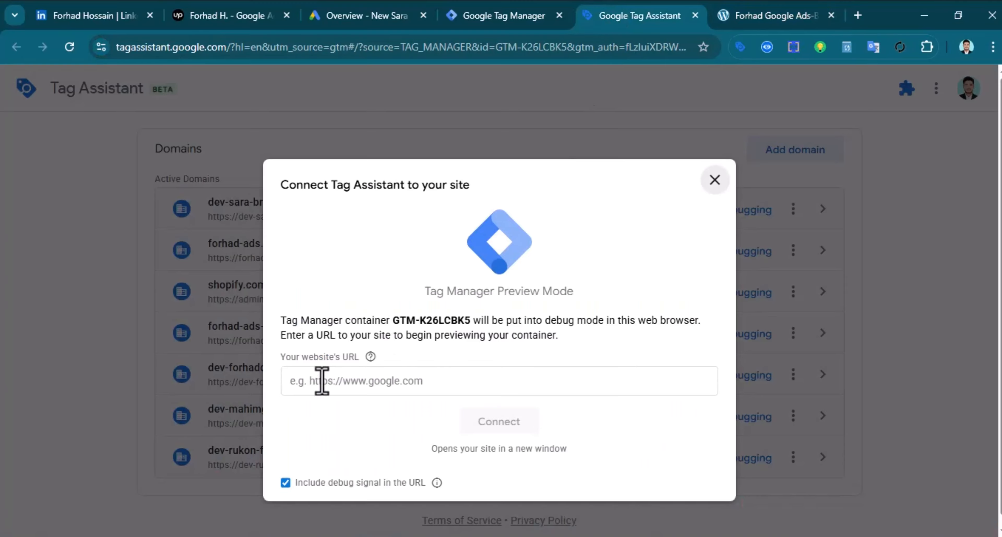
{"action": "left_click", "coordinate": [321, 380]}
{"action": "key", "text": "ctrl+v"}
{"action": "left_click", "coordinate": [490, 431]}
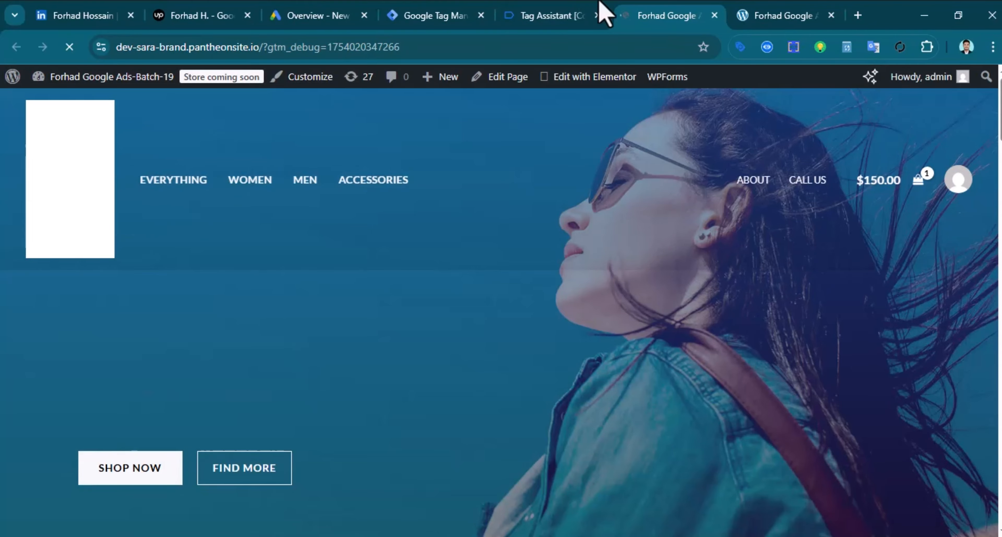
{"action": "left_click", "coordinate": [542, 20]}
{"action": "left_click", "coordinate": [507, 352]}
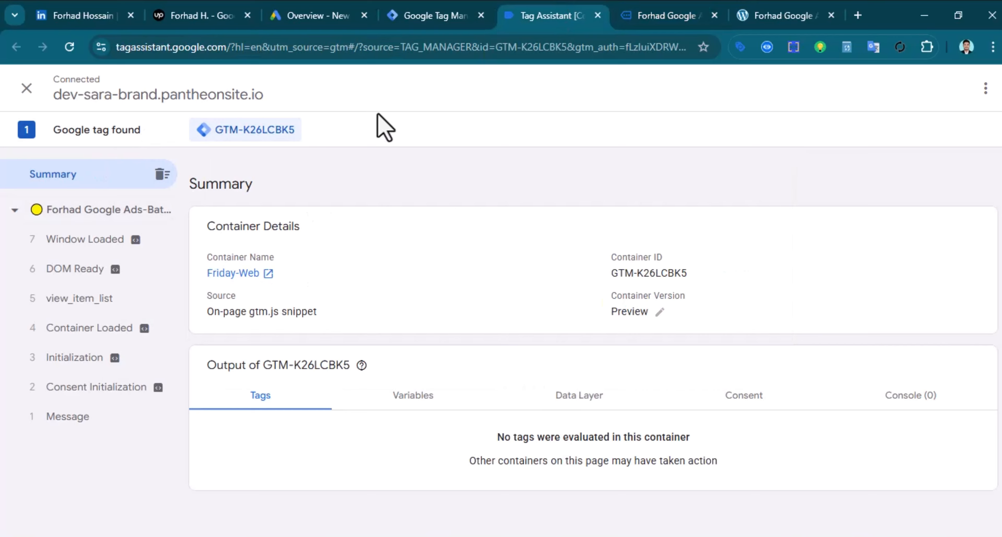
{"action": "left_click", "coordinate": [662, 16]}
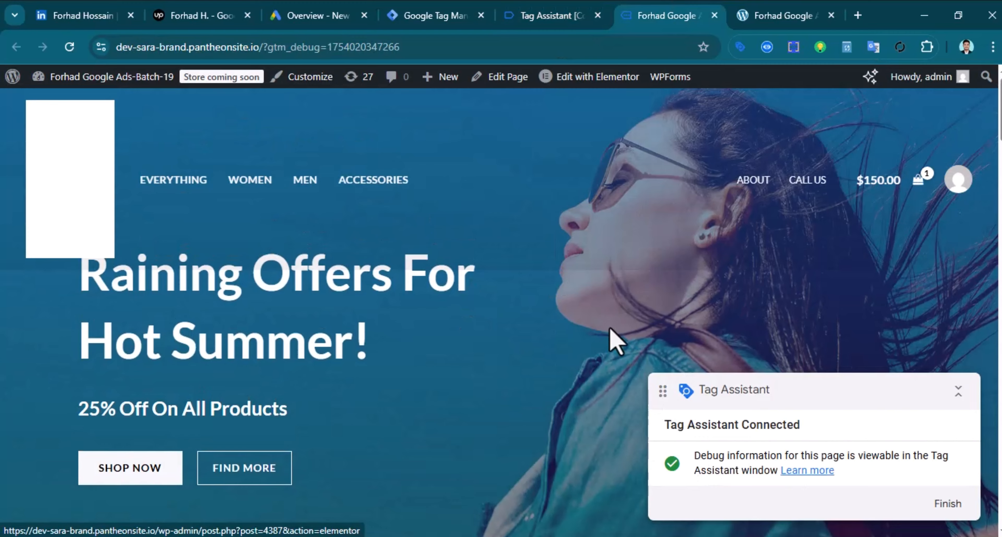
{"action": "left_click", "coordinate": [333, 15]}
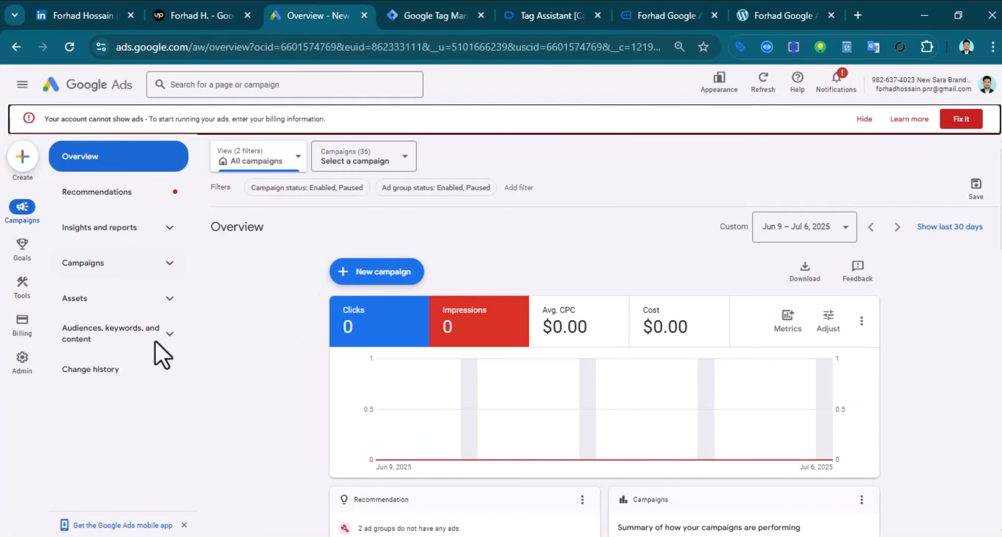
From Goals, begin a website conversion action for dev-sara-brand.pantheonsite.io
{"action": "left_click", "coordinate": [18, 260]}
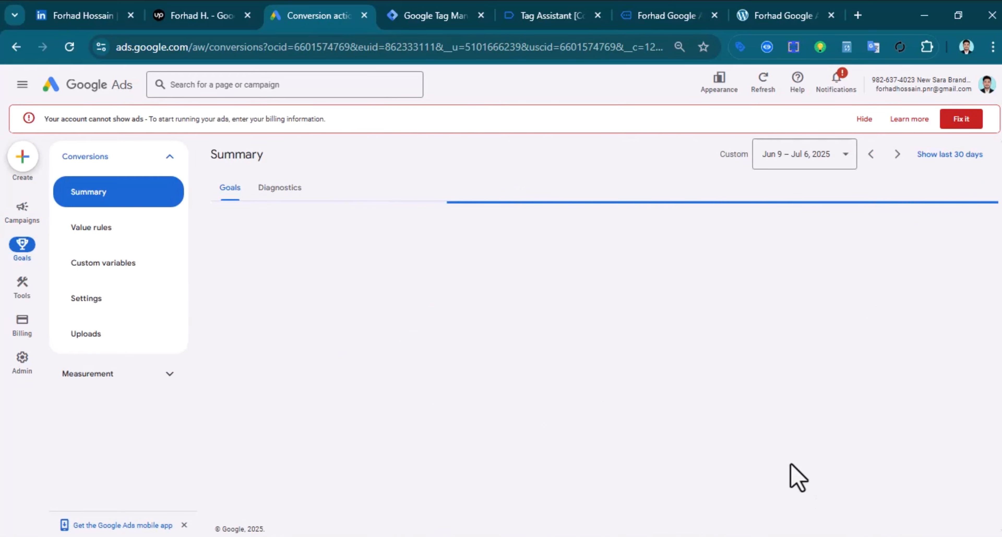
{"action": "scroll", "coordinate": [656, 336], "scroll_direction": "down", "scroll_amount": 5}
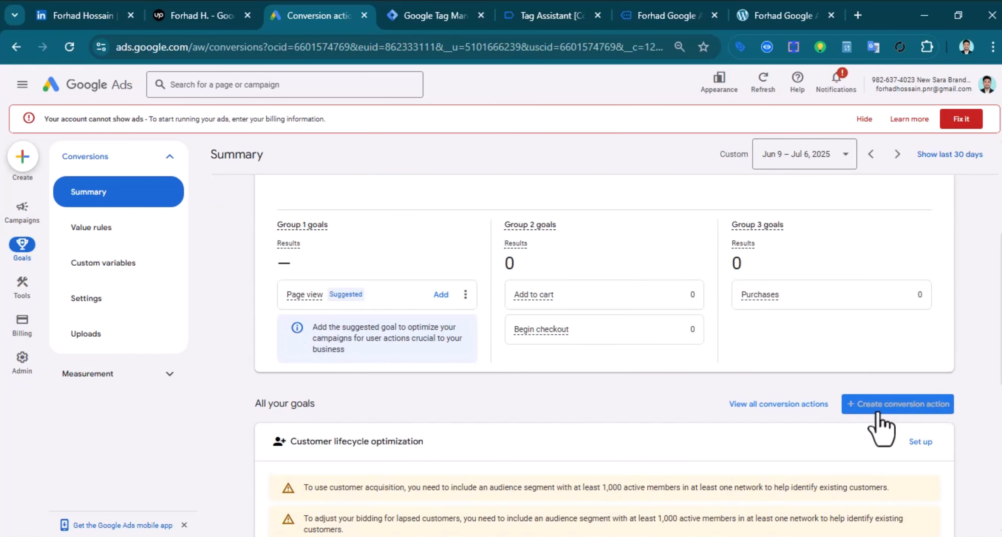
{"action": "left_click", "coordinate": [876, 406]}
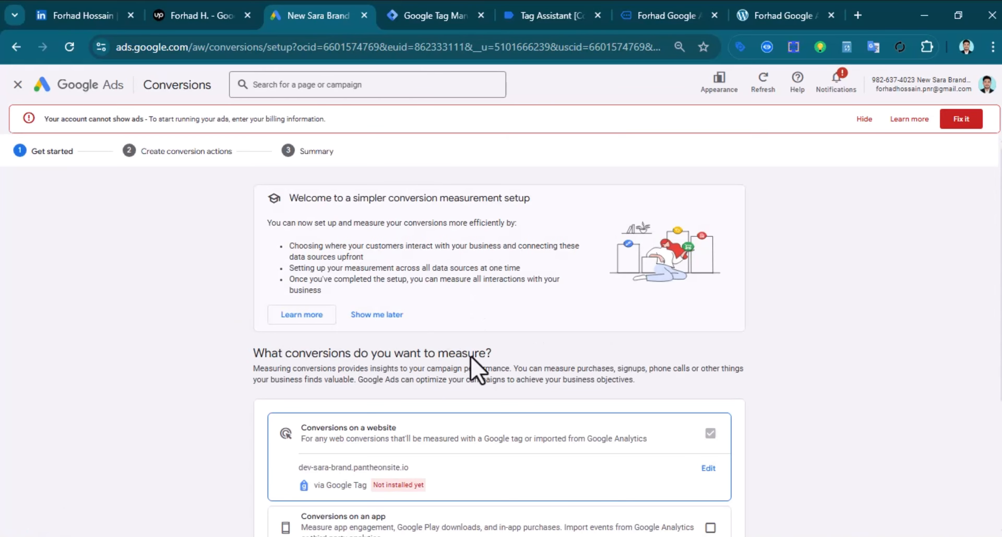
{"action": "scroll", "coordinate": [293, 261], "scroll_direction": "down", "scroll_amount": 5}
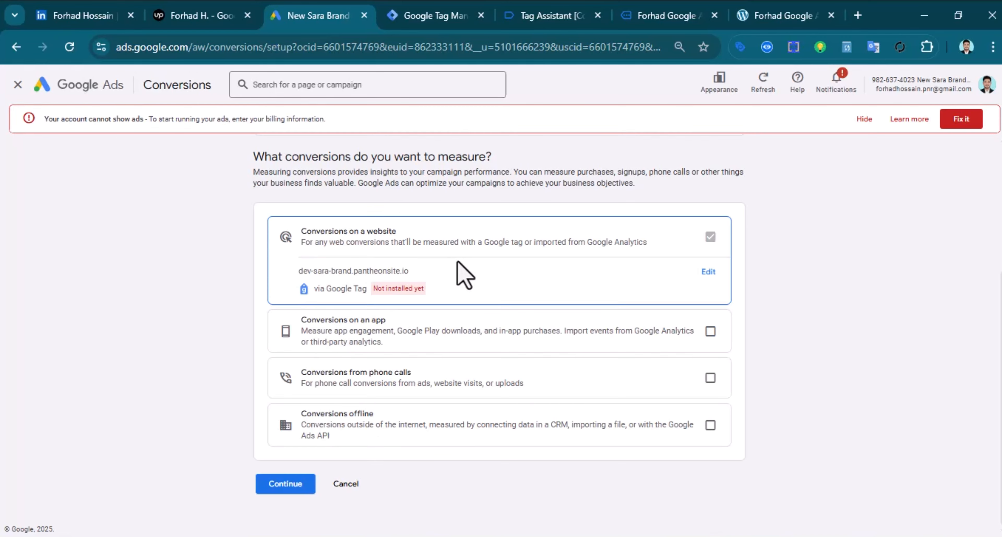
{"action": "left_click", "coordinate": [304, 487]}
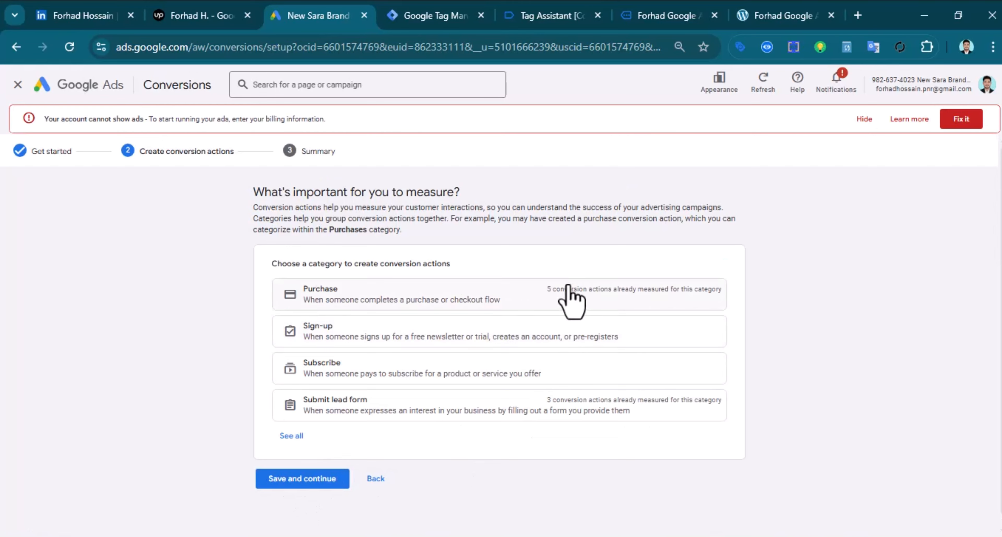
Set up a manual Purchase conversion event with a 30-day click-through conversion window
{"action": "left_click", "coordinate": [330, 301]}
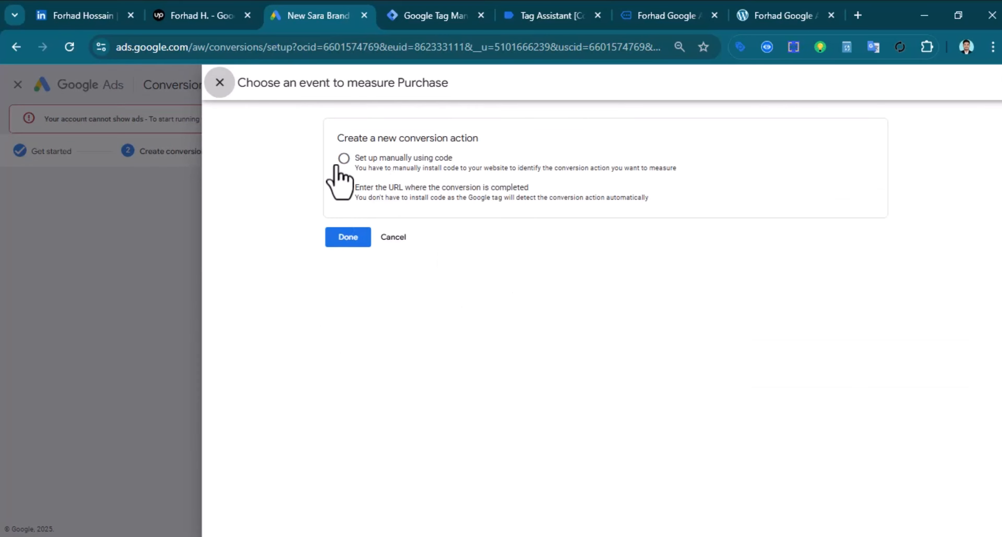
{"action": "left_click", "coordinate": [343, 158]}
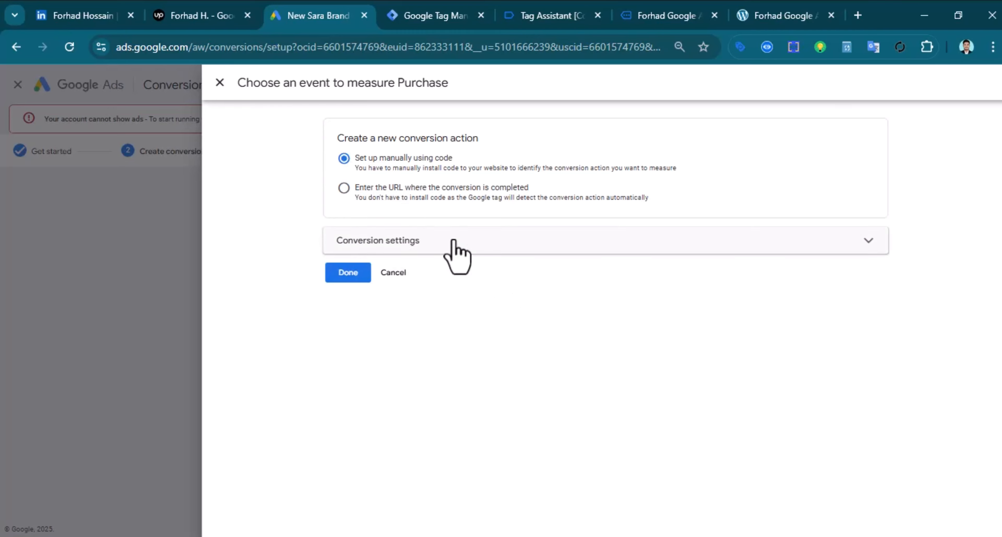
{"action": "left_click", "coordinate": [421, 239]}
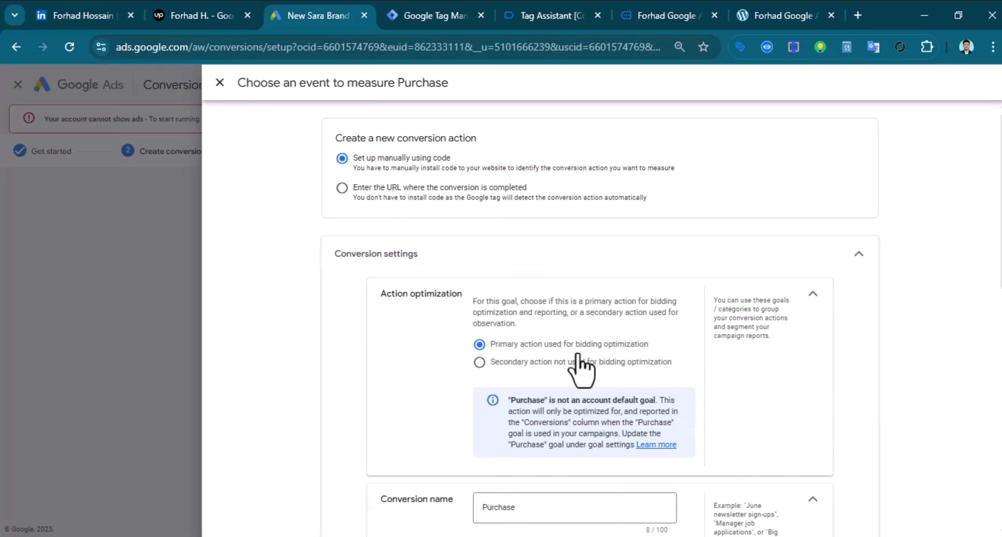
{"action": "scroll", "coordinate": [661, 401], "scroll_direction": "down", "scroll_amount": 2}
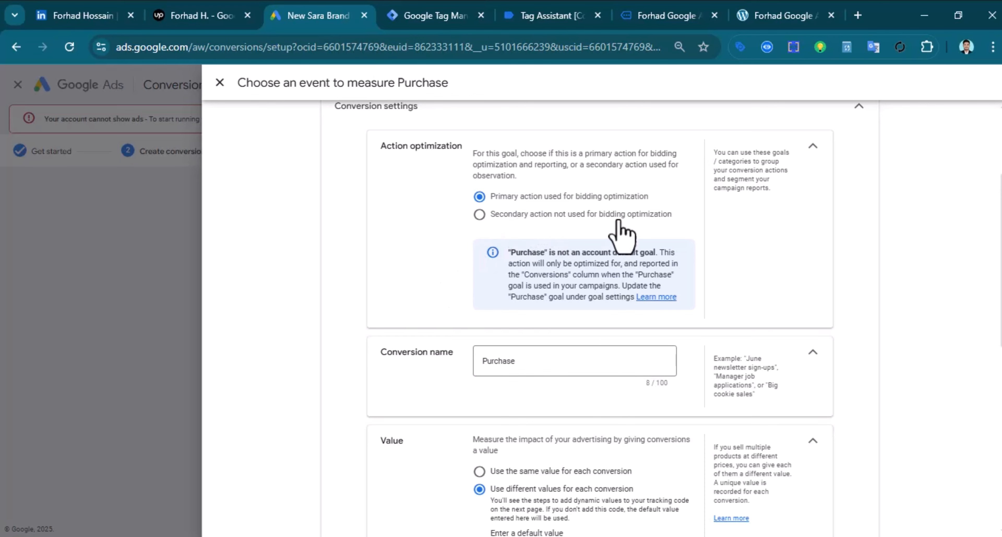
{"action": "scroll", "coordinate": [501, 318], "scroll_direction": "down", "scroll_amount": 10}
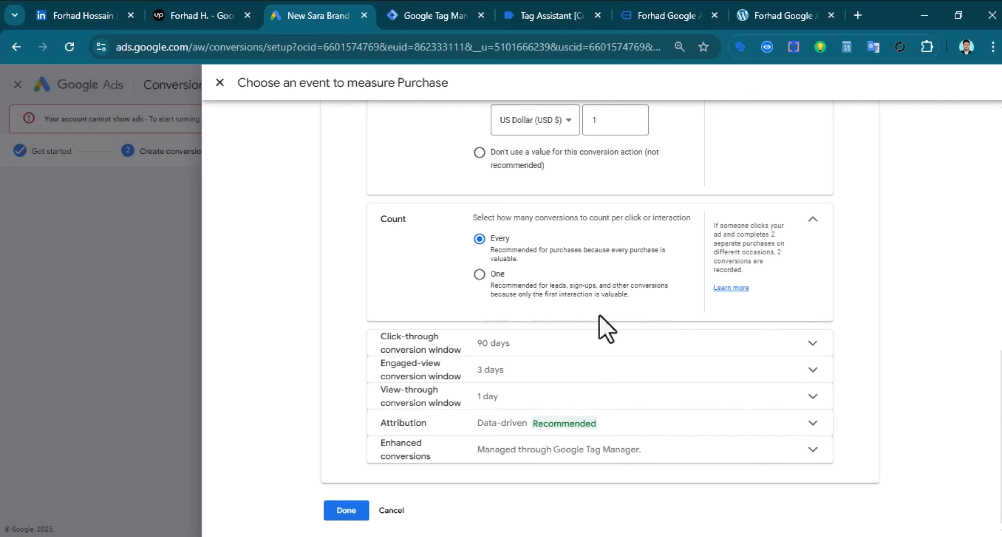
{"action": "left_click", "coordinate": [592, 346]}
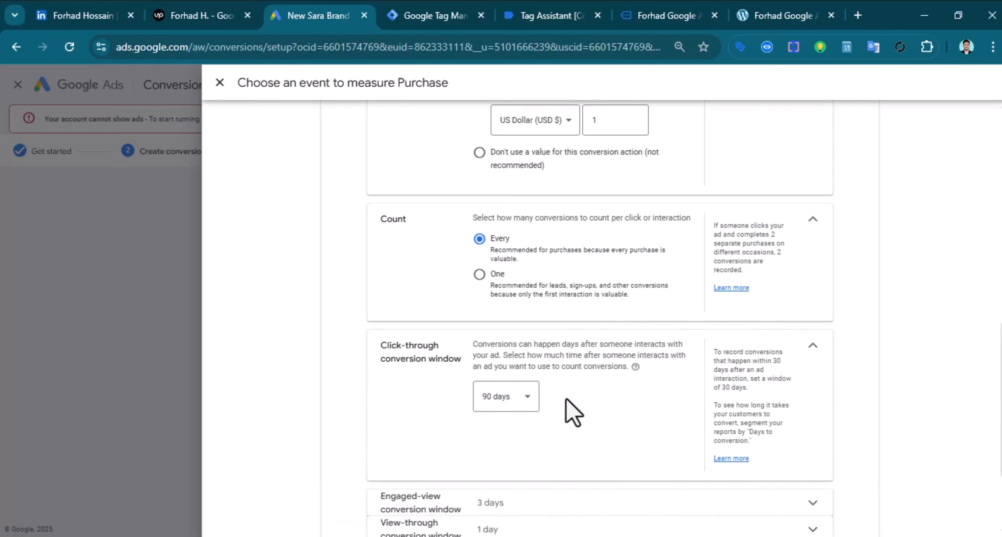
{"action": "left_click", "coordinate": [524, 404]}
{"action": "left_click", "coordinate": [502, 339]}
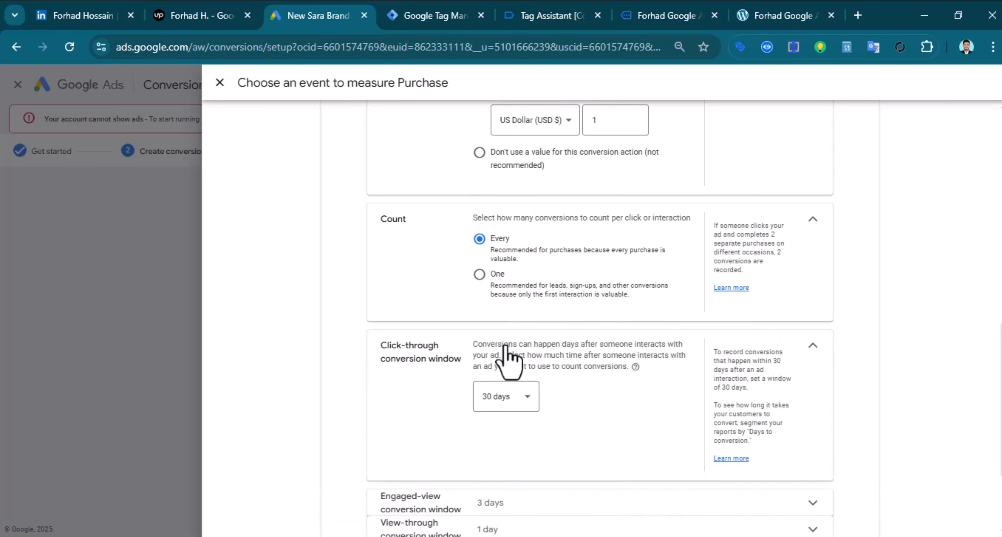
{"action": "scroll", "coordinate": [516, 426], "scroll_direction": "down", "scroll_amount": 3}
{"action": "left_click", "coordinate": [352, 513]}
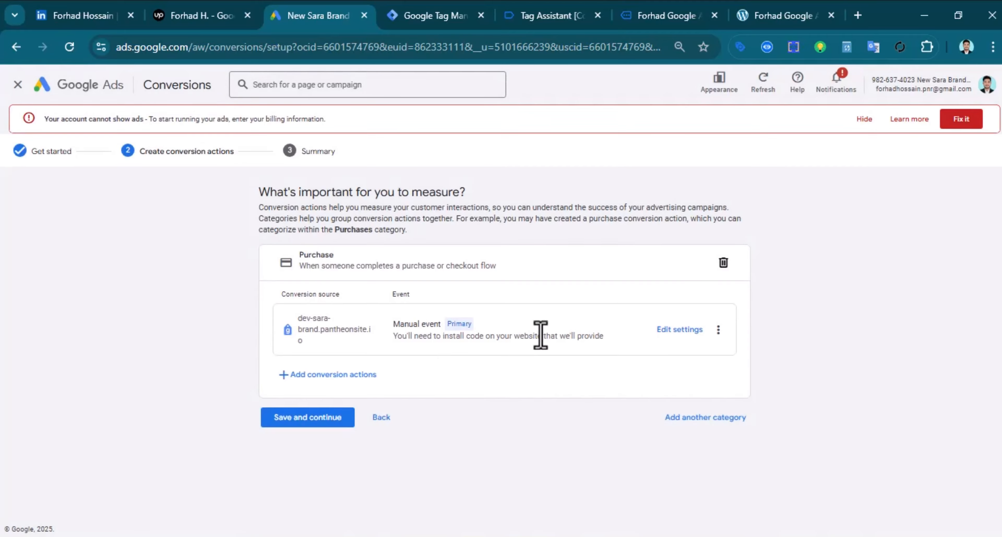
Save and finish the Purchase conversion, then open its details under the expanded Purchase goal
{"action": "left_click", "coordinate": [309, 418]}
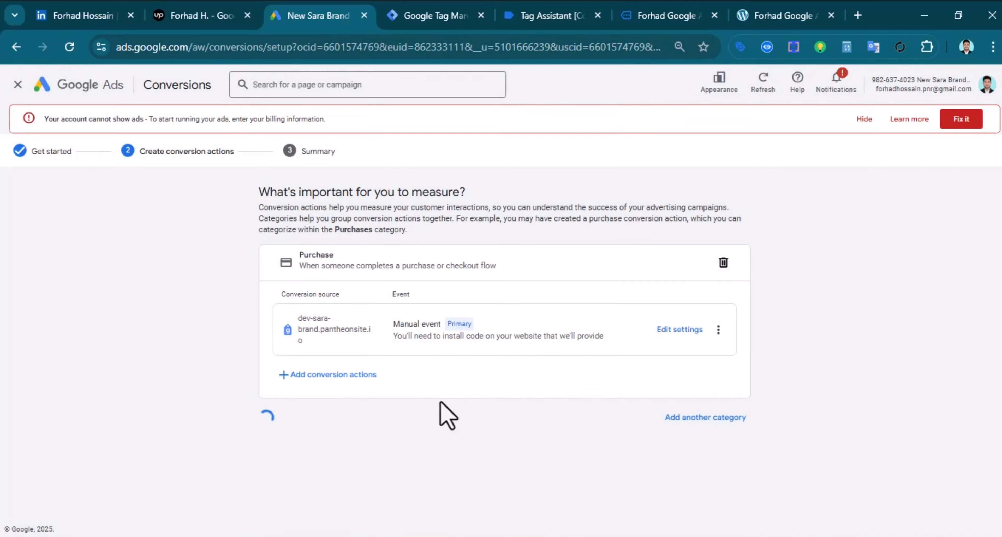
{"action": "scroll", "coordinate": [440, 329], "scroll_direction": "down", "scroll_amount": 8}
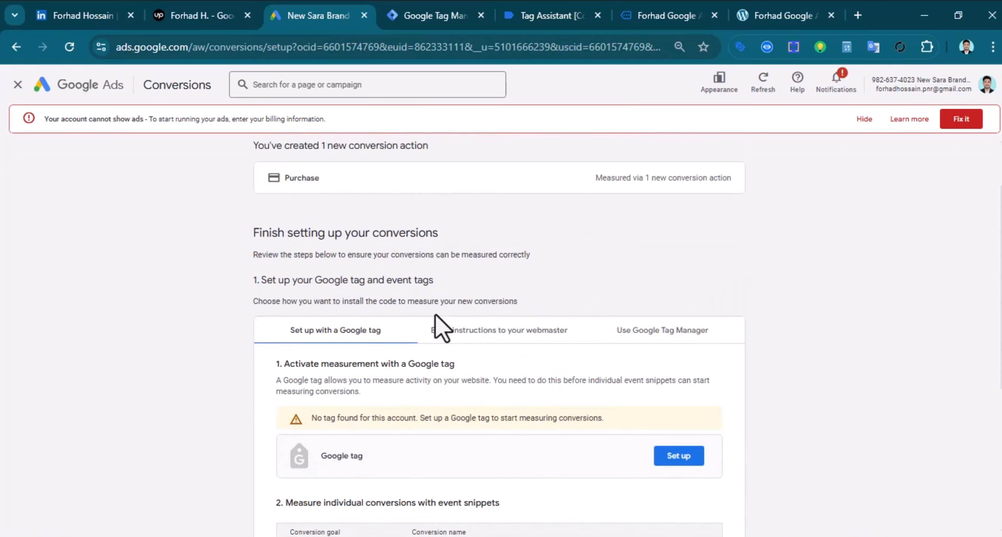
{"action": "left_click", "coordinate": [279, 485]}
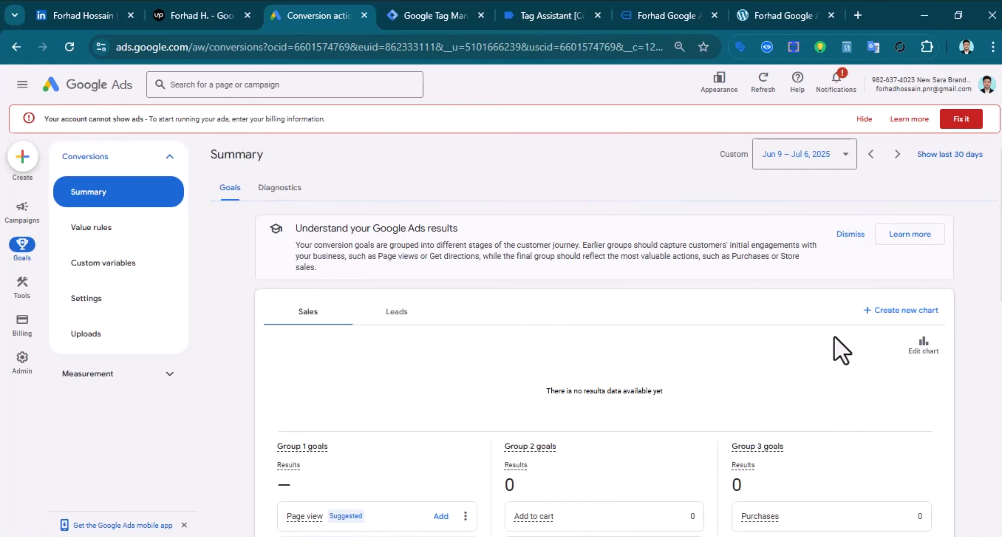
{"action": "scroll", "coordinate": [836, 348], "scroll_direction": "down", "scroll_amount": 10}
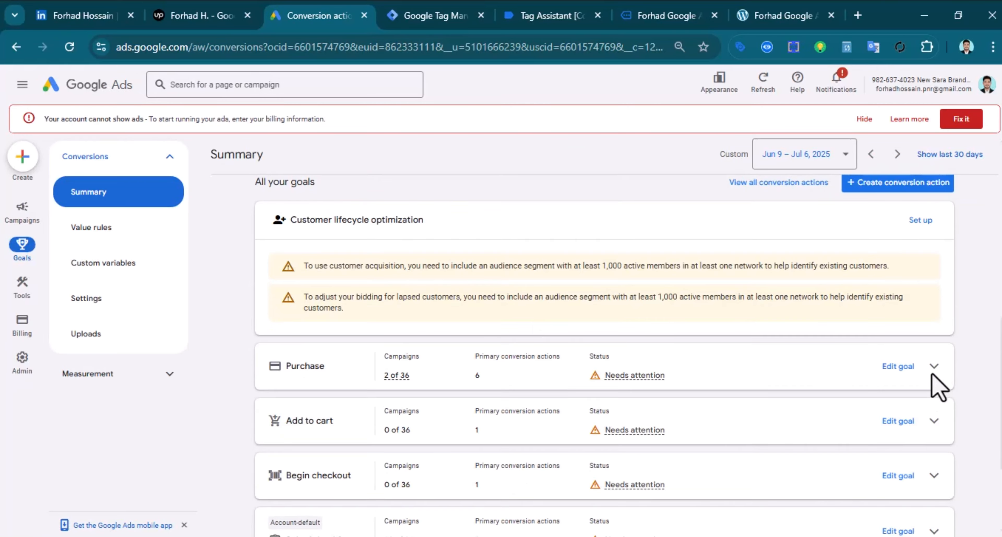
{"action": "left_click", "coordinate": [934, 366]}
{"action": "scroll", "coordinate": [389, 398], "scroll_direction": "down", "scroll_amount": 3}
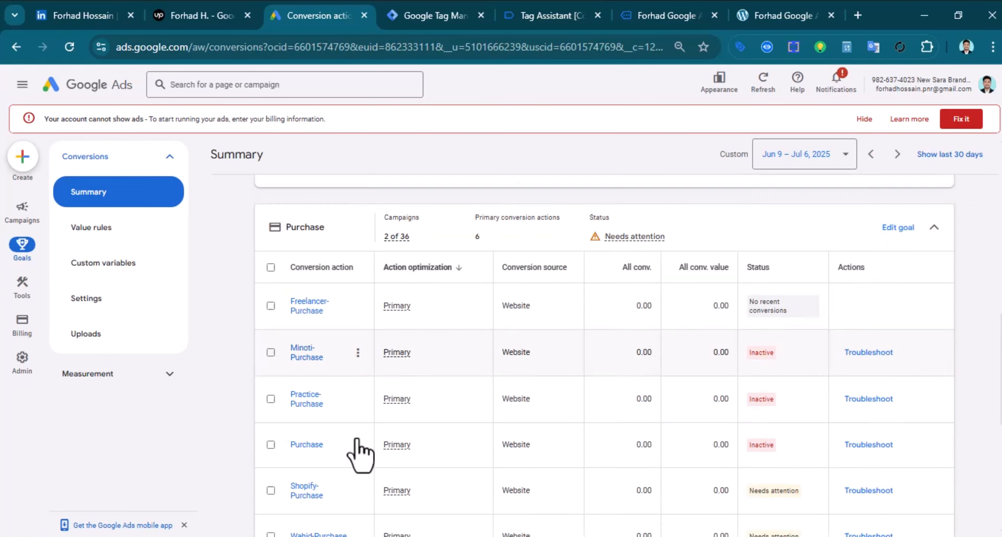
{"action": "scroll", "coordinate": [360, 453], "scroll_direction": "down", "scroll_amount": 2}
{"action": "left_click", "coordinate": [300, 374]}
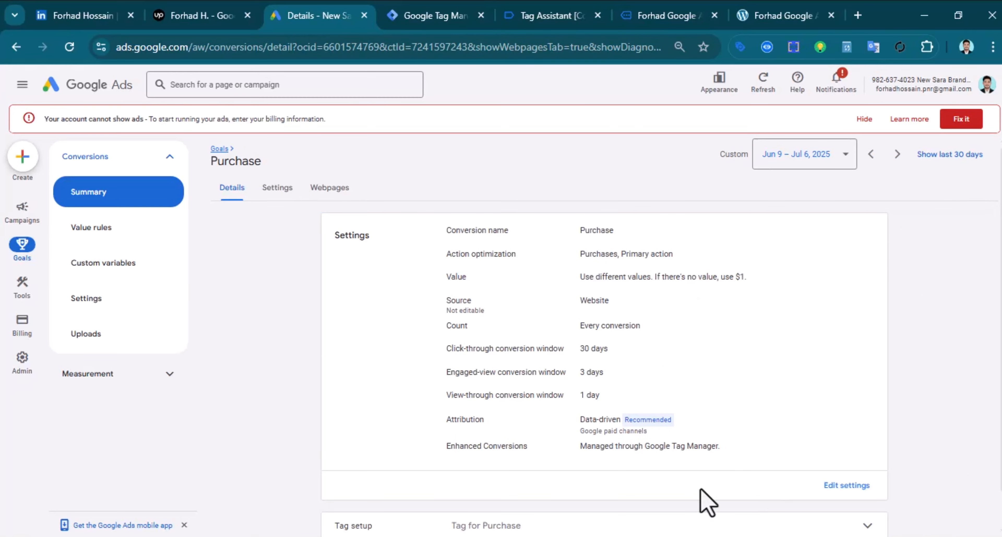
Rename the Purchase conversion action to 'Friday-Purchase', save it, and return to its details
{"action": "left_click", "coordinate": [846, 484]}
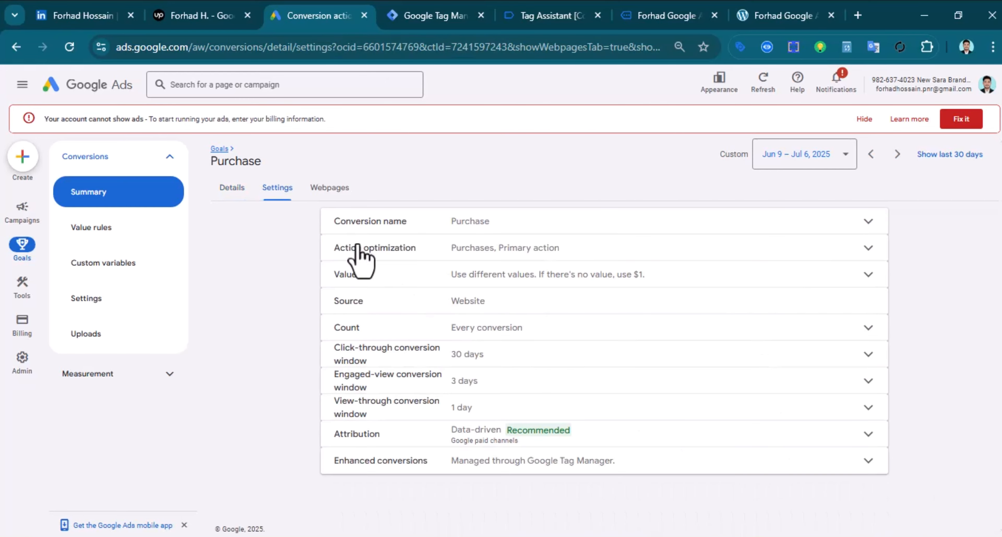
{"action": "left_click", "coordinate": [553, 226]}
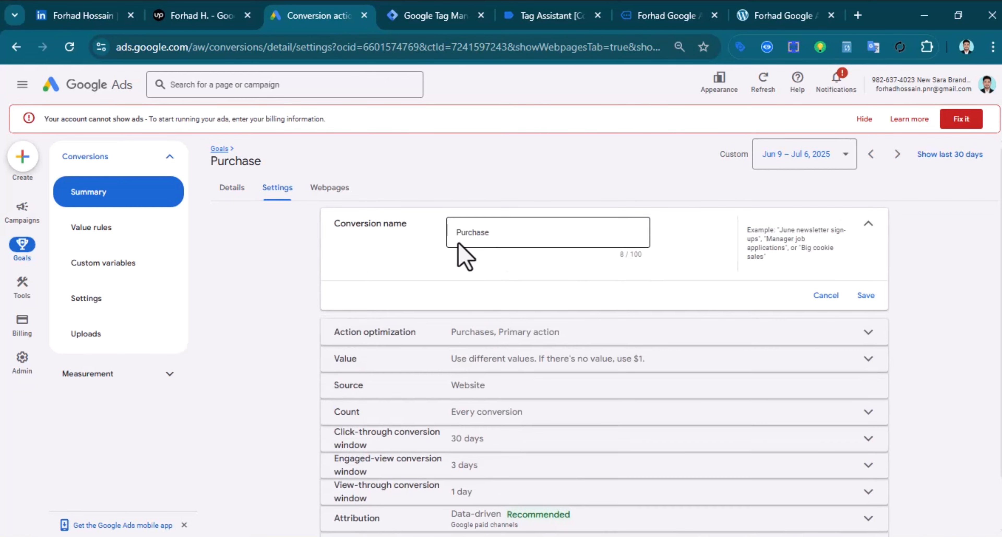
{"action": "left_click", "coordinate": [457, 232]}
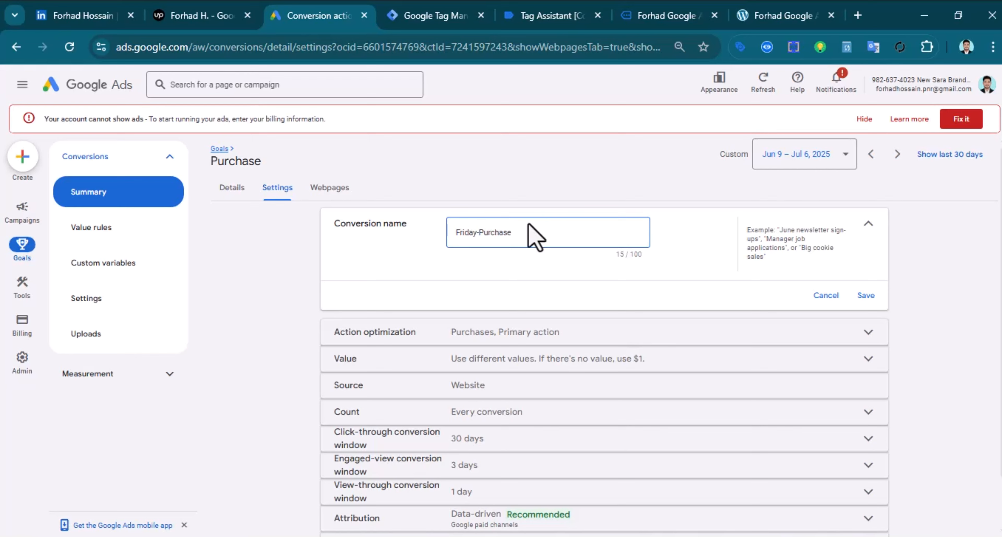
{"action": "left_click", "coordinate": [865, 297]}
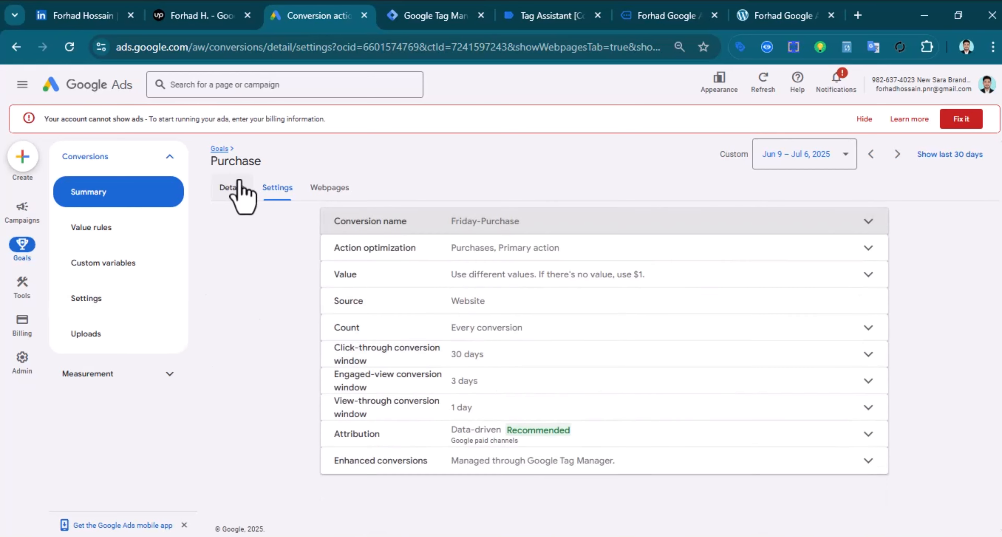
{"action": "left_click", "coordinate": [238, 189]}
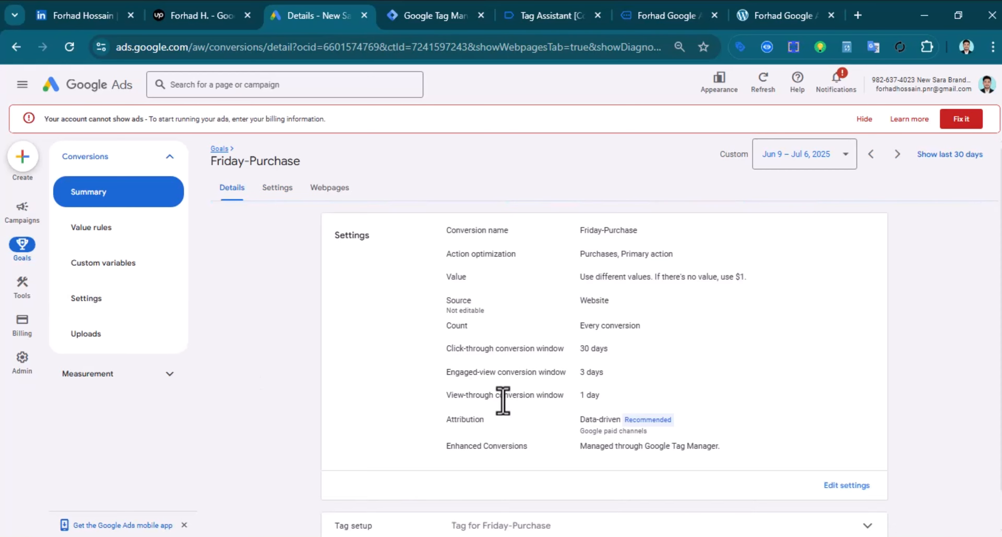
Copy the Google tag code snippet under 'Install the tag yourself', then open a new browser tab
{"action": "scroll", "coordinate": [506, 400], "scroll_direction": "down", "scroll_amount": 1}
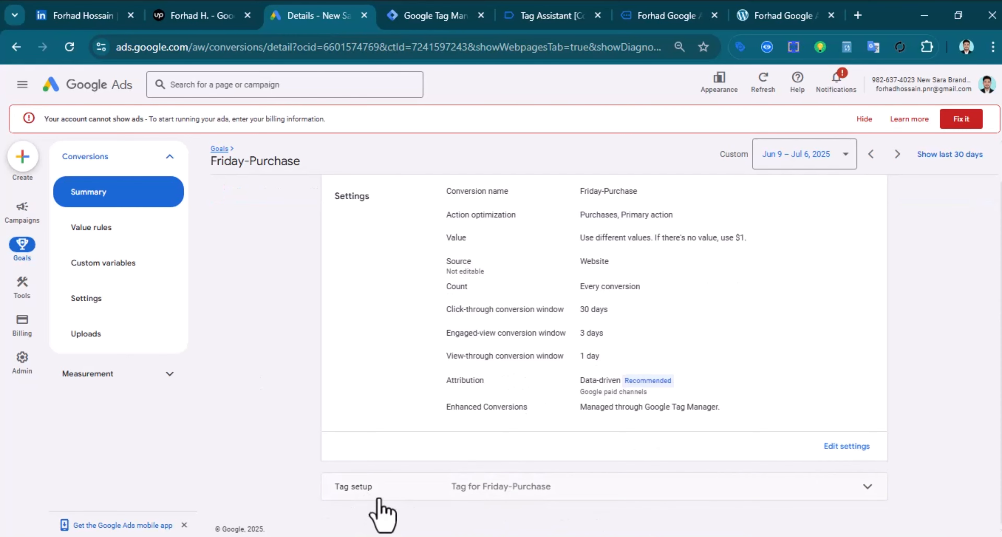
{"action": "left_click", "coordinate": [544, 487]}
{"action": "scroll", "coordinate": [686, 496], "scroll_direction": "down", "scroll_amount": 3}
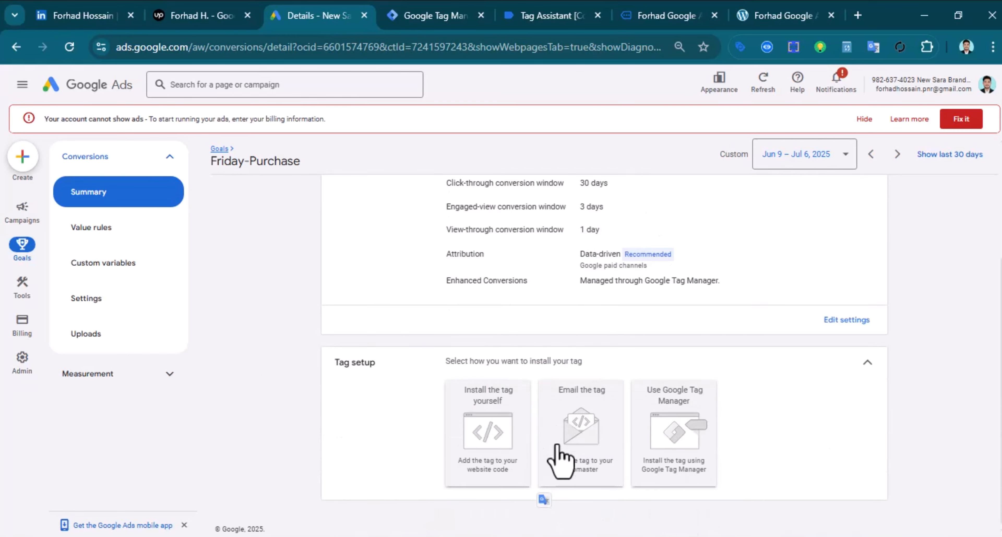
{"action": "left_click", "coordinate": [503, 399]}
{"action": "scroll", "coordinate": [537, 389], "scroll_direction": "down", "scroll_amount": 8}
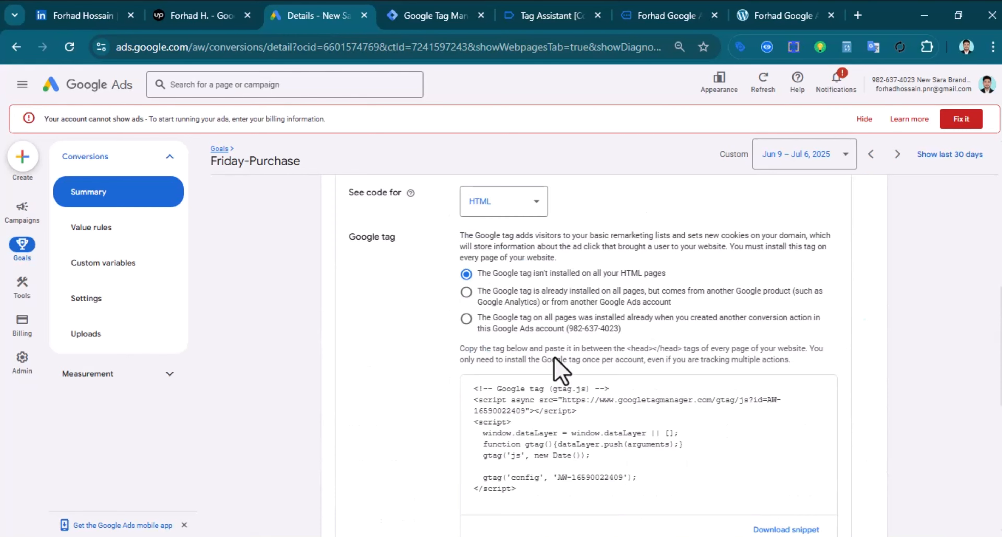
{"action": "left_click", "coordinate": [527, 422]}
{"action": "right_click", "coordinate": [494, 460]}
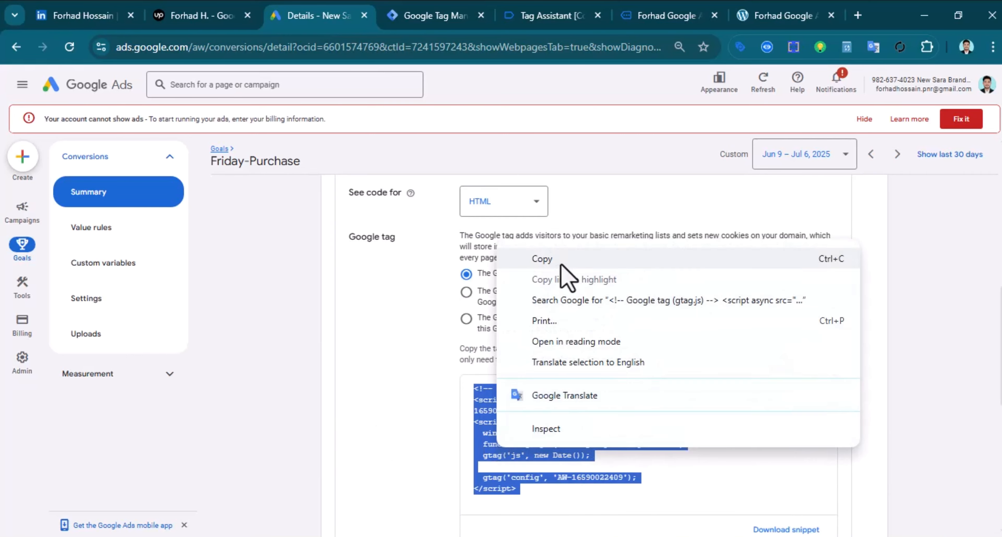
{"action": "left_click", "coordinate": [564, 262]}
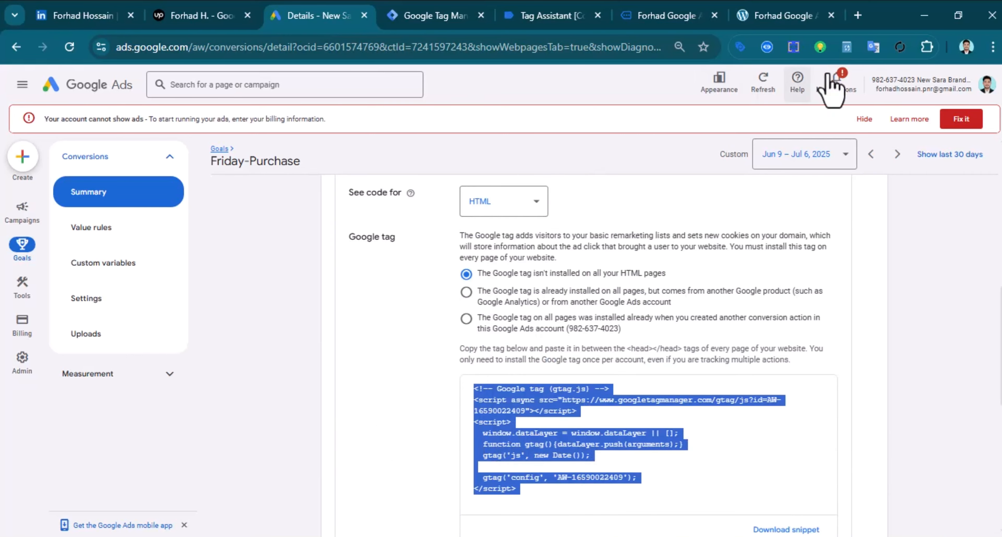
{"action": "left_click", "coordinate": [857, 15]}
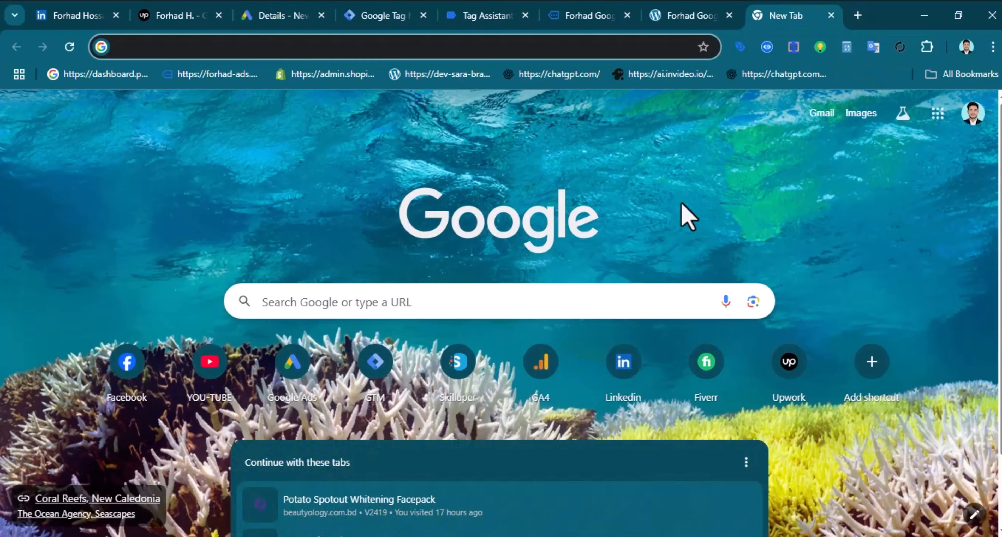
Create a new Google Docs document and paste the Google tag snippet into it
{"action": "left_click", "coordinate": [938, 115]}
{"action": "scroll", "coordinate": [879, 428], "scroll_direction": "down", "scroll_amount": 3}
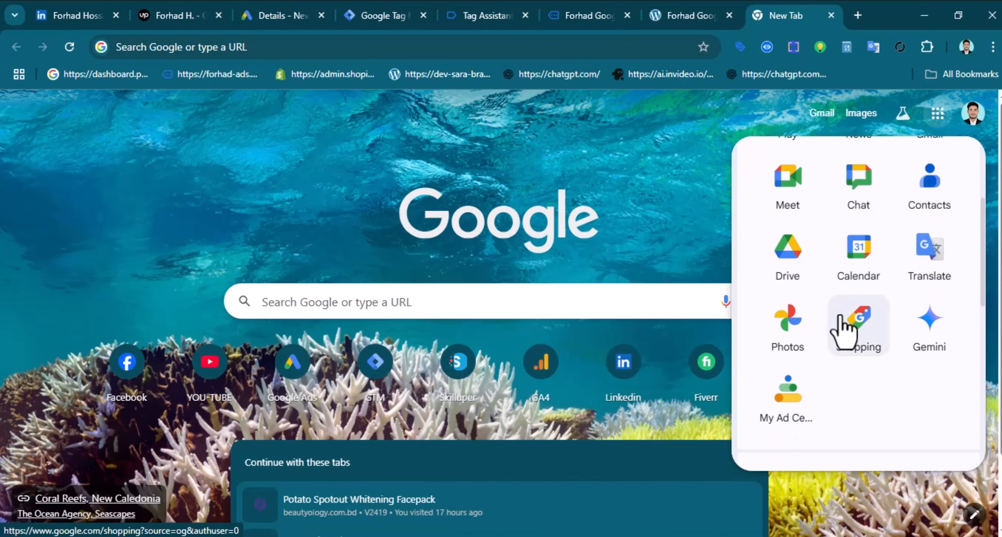
{"action": "scroll", "coordinate": [871, 327], "scroll_direction": "down", "scroll_amount": 5}
{"action": "left_click", "coordinate": [868, 311]}
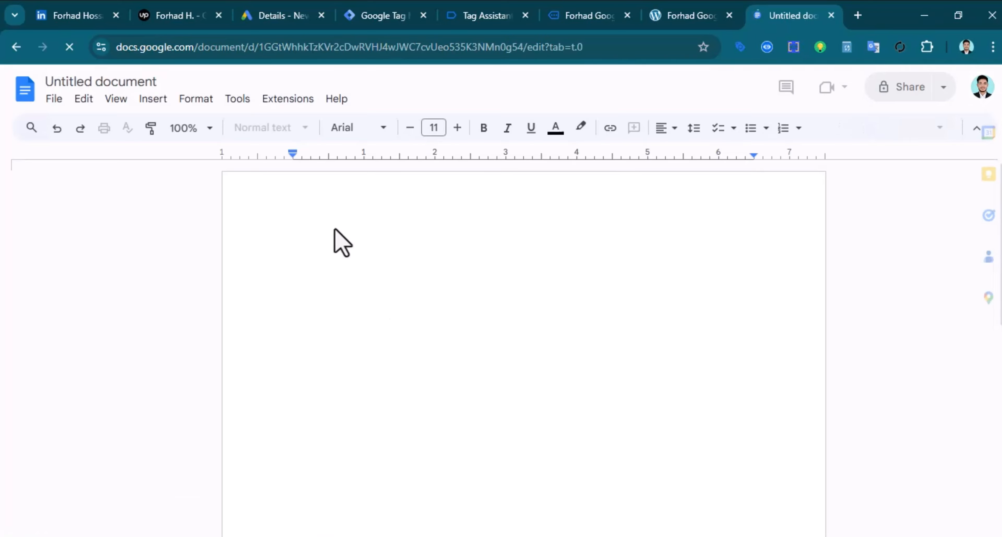
{"action": "key", "text": "ctrl+v"}
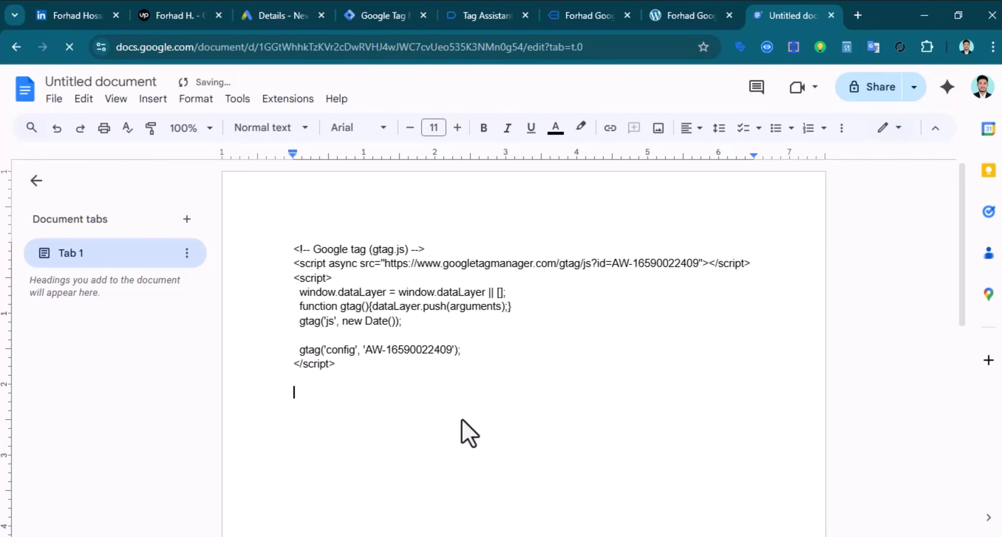
{"action": "left_click_drag", "start_coordinate": [368, 350], "coordinate": [450, 349]}
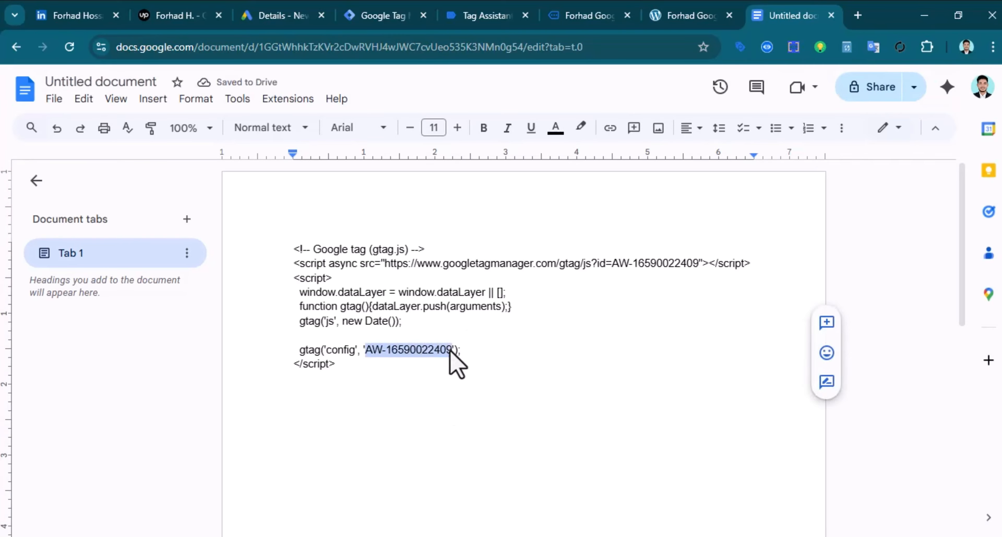
{"action": "right_click", "coordinate": [432, 356]}
{"action": "left_click", "coordinate": [495, 194]}
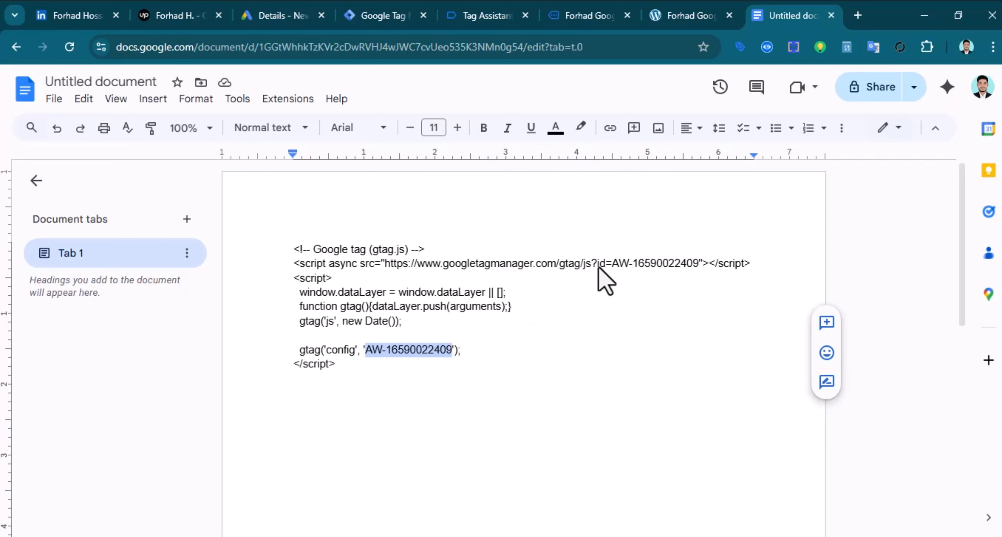
{"action": "left_click", "coordinate": [386, 15]}
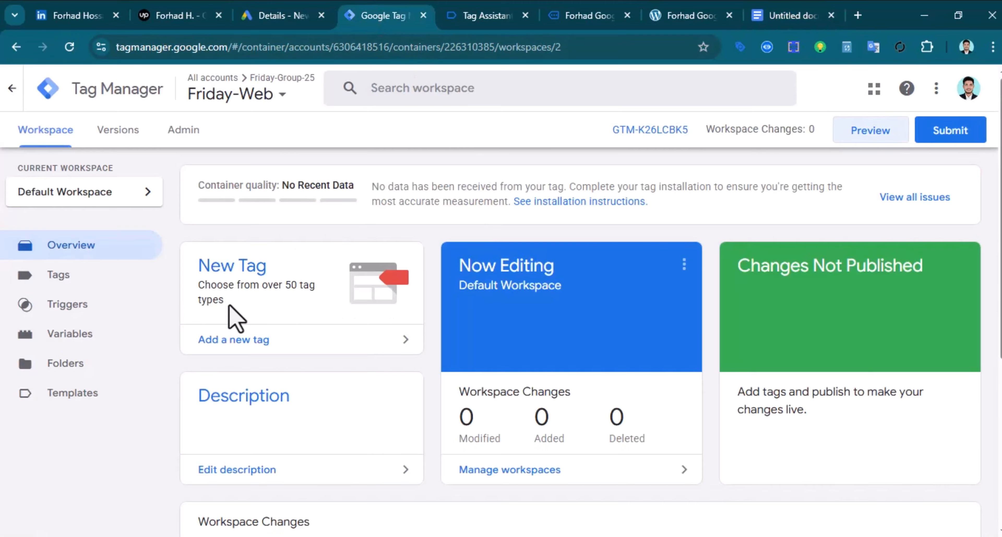
{"action": "left_click", "coordinate": [260, 315]}
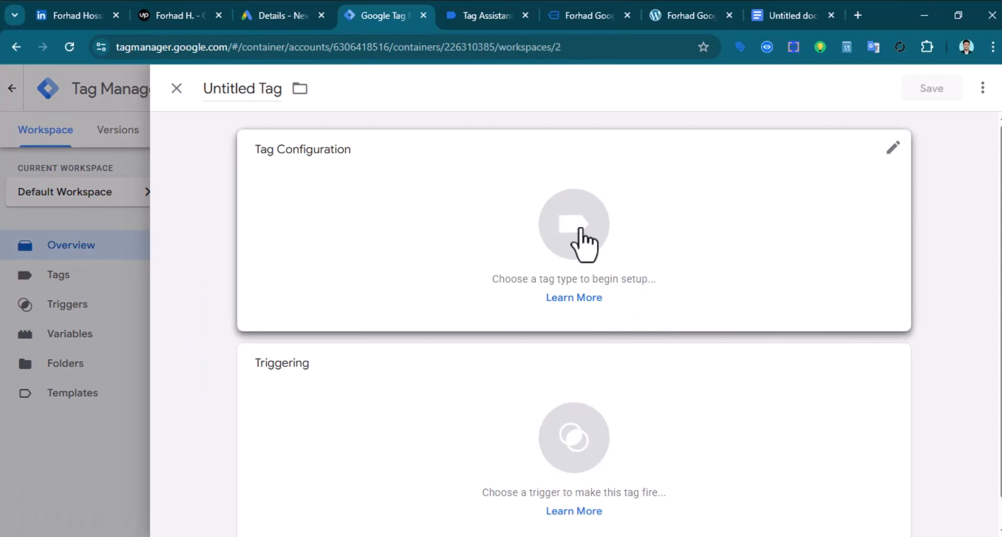
{"action": "left_click", "coordinate": [576, 230]}
{"action": "left_click", "coordinate": [659, 258]}
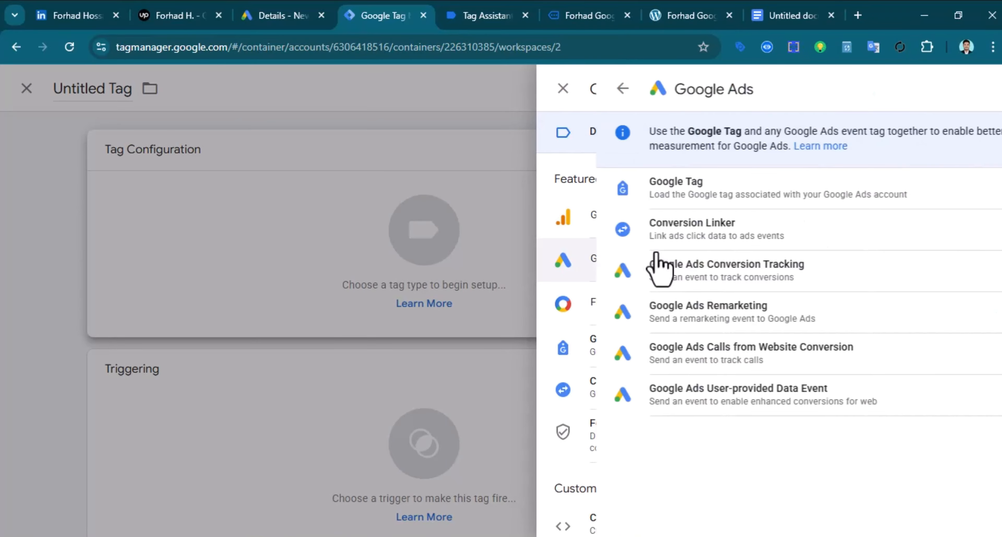
{"action": "left_click", "coordinate": [642, 191]}
{"action": "left_click", "coordinate": [316, 293]}
{"action": "right_click", "coordinate": [331, 298]}
{"action": "left_click", "coordinate": [383, 370]}
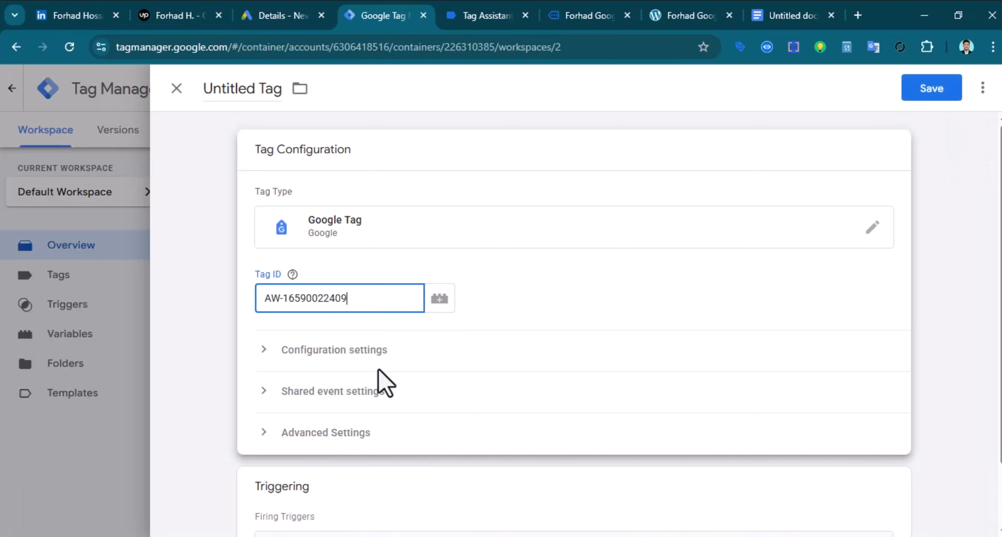
{"action": "scroll", "coordinate": [592, 409], "scroll_direction": "down", "scroll_amount": 2}
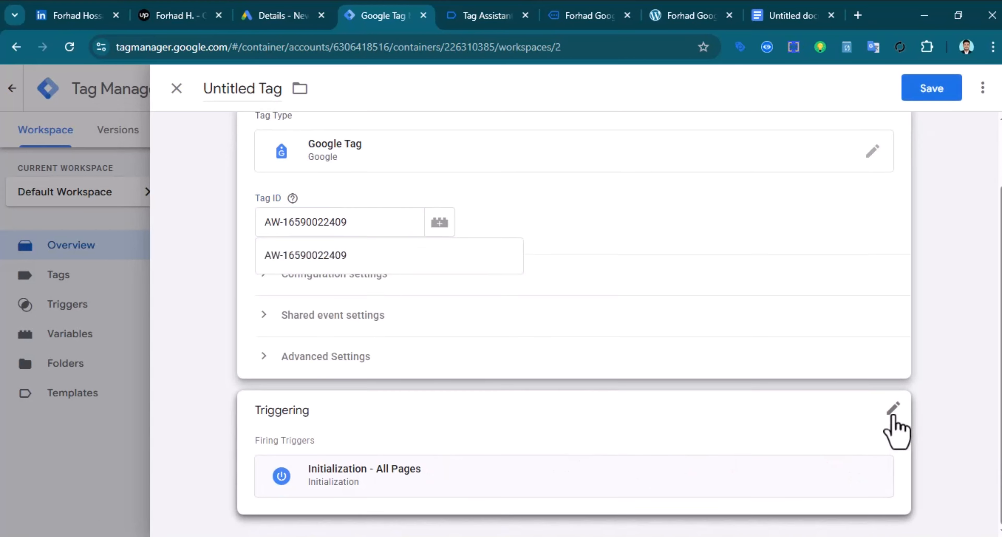
Replace the Initialization trigger with All Pages and save the tag as 'Google Tag'
{"action": "left_click", "coordinate": [892, 410]}
{"action": "left_click", "coordinate": [878, 398]}
{"action": "left_click", "coordinate": [583, 425]}
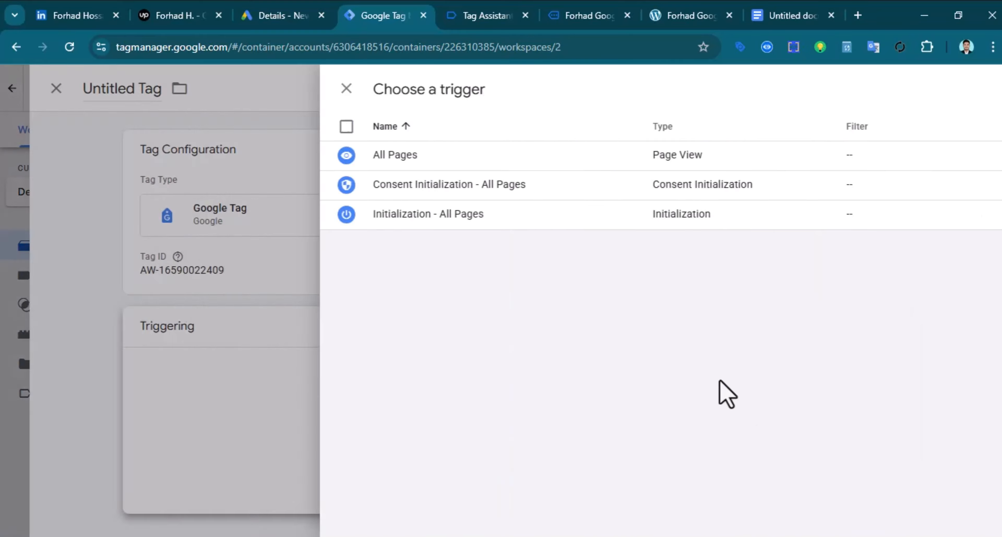
{"action": "left_click", "coordinate": [362, 155]}
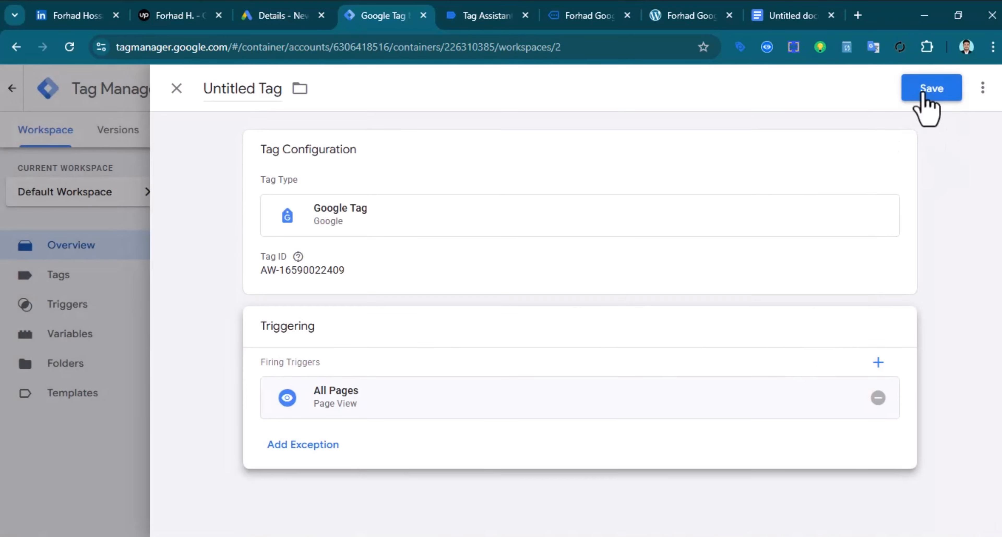
{"action": "left_click", "coordinate": [930, 88]}
{"action": "left_click", "coordinate": [631, 309]}
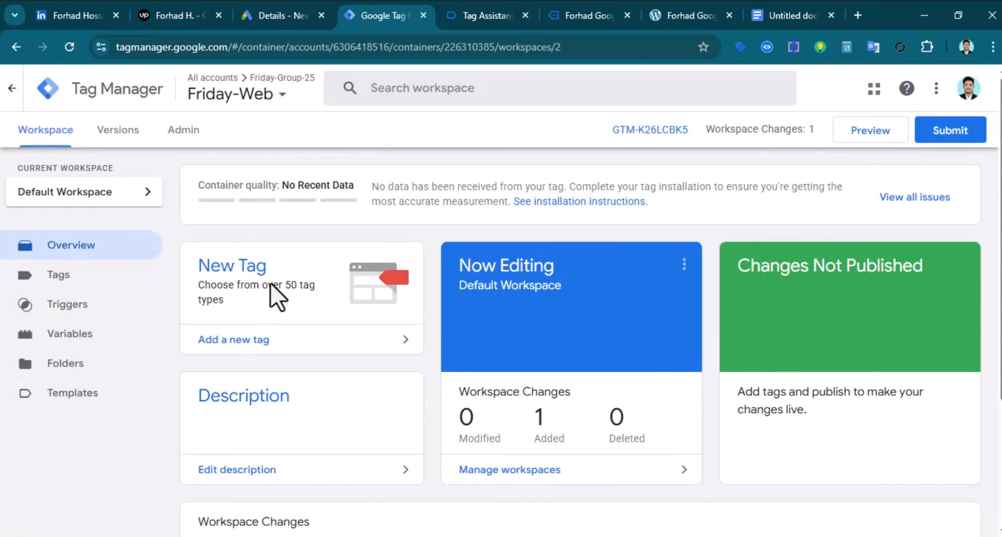
Add a Conversion Linker tag firing on All Pages, saved as 'Conversion Linker'
{"action": "left_click", "coordinate": [273, 288]}
{"action": "left_click", "coordinate": [568, 232]}
{"action": "left_click", "coordinate": [664, 269]}
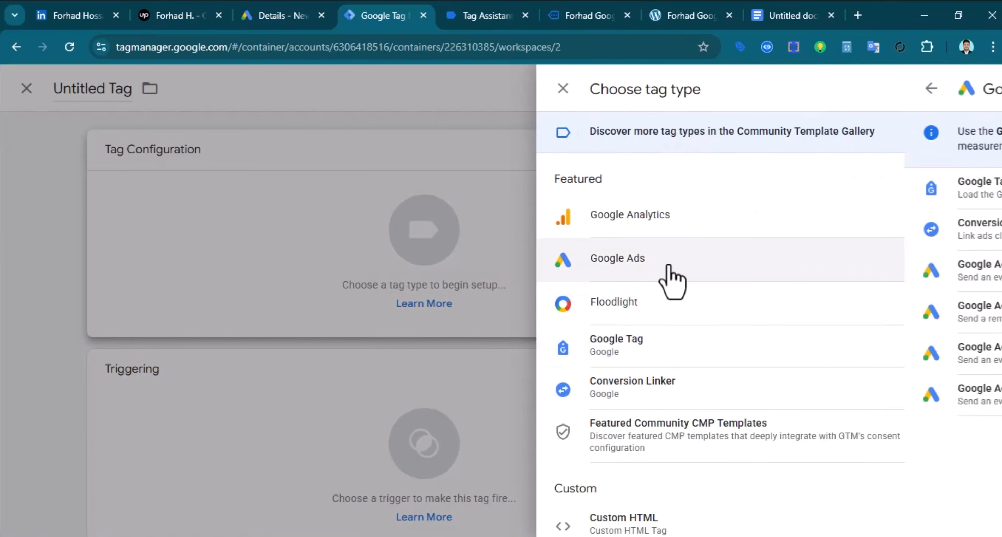
{"action": "left_click", "coordinate": [671, 233]}
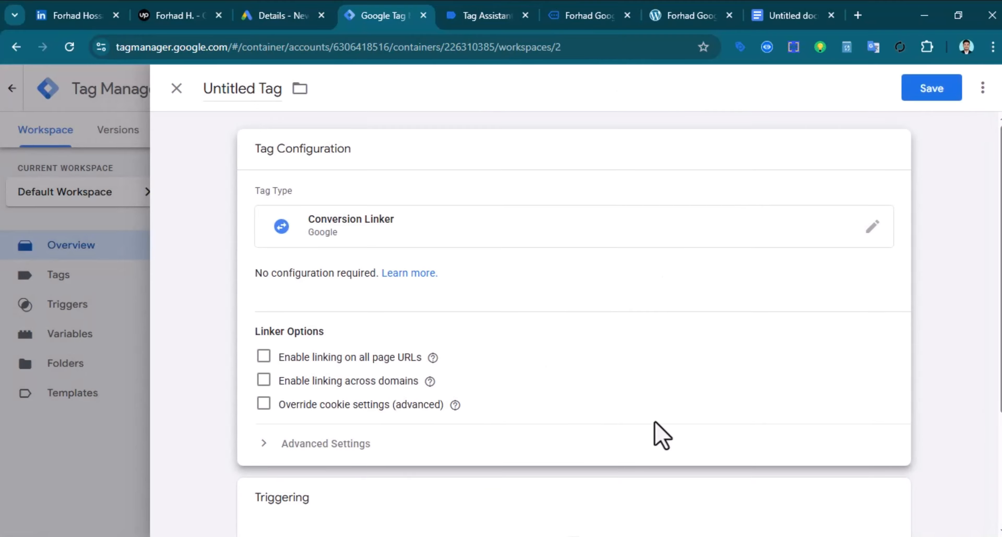
{"action": "scroll", "coordinate": [572, 432], "scroll_direction": "down", "scroll_amount": 4}
{"action": "left_click", "coordinate": [574, 428]}
{"action": "left_click", "coordinate": [374, 168]}
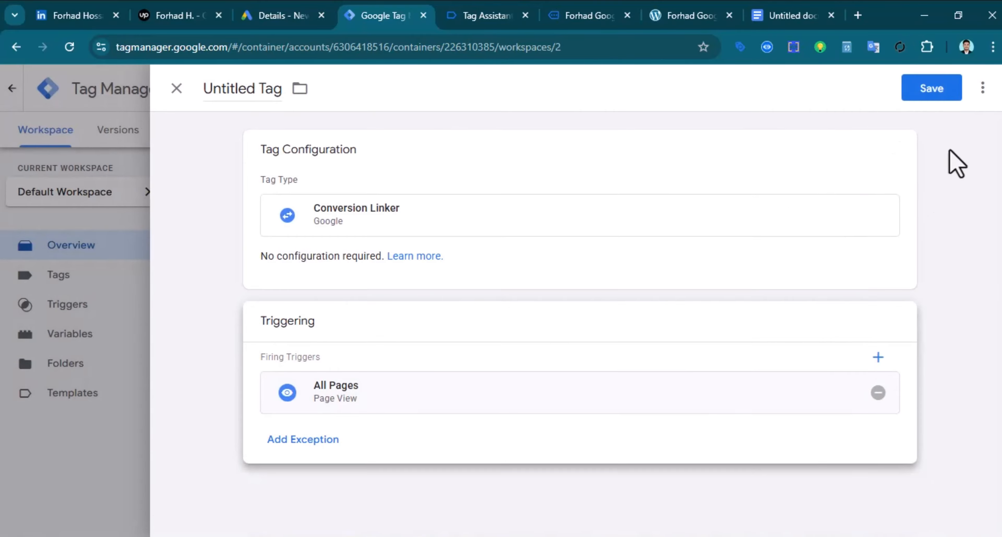
{"action": "left_click", "coordinate": [939, 92]}
{"action": "left_click", "coordinate": [634, 313]}
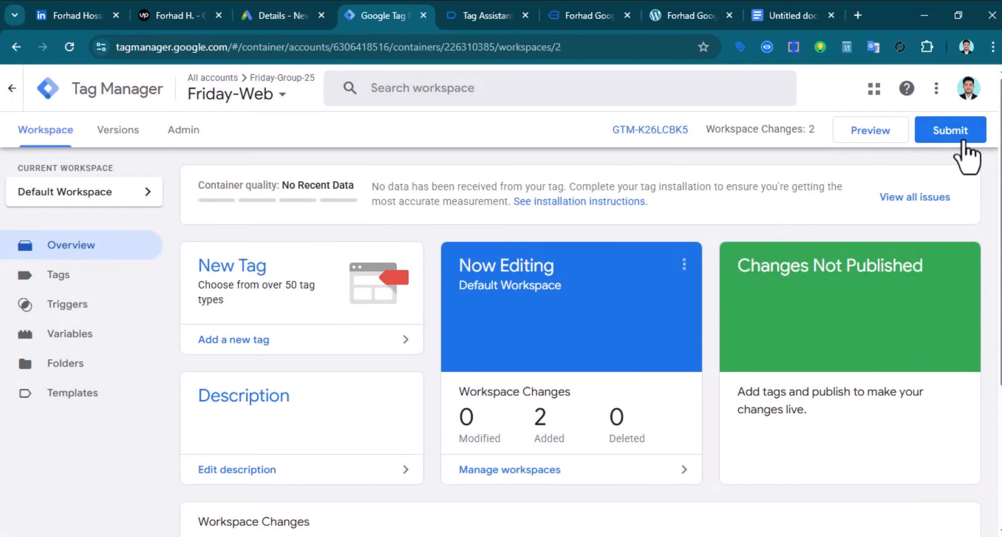
Submit and publish the workspace changes as Version 2, then return to the overview
{"action": "left_click", "coordinate": [941, 128]}
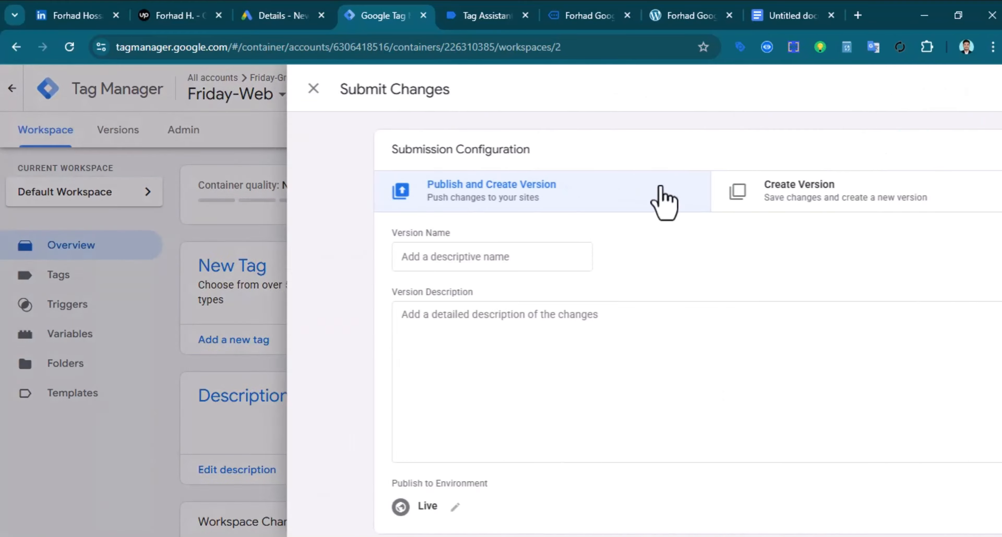
{"action": "left_click", "coordinate": [953, 89]}
{"action": "left_click", "coordinate": [687, 499]}
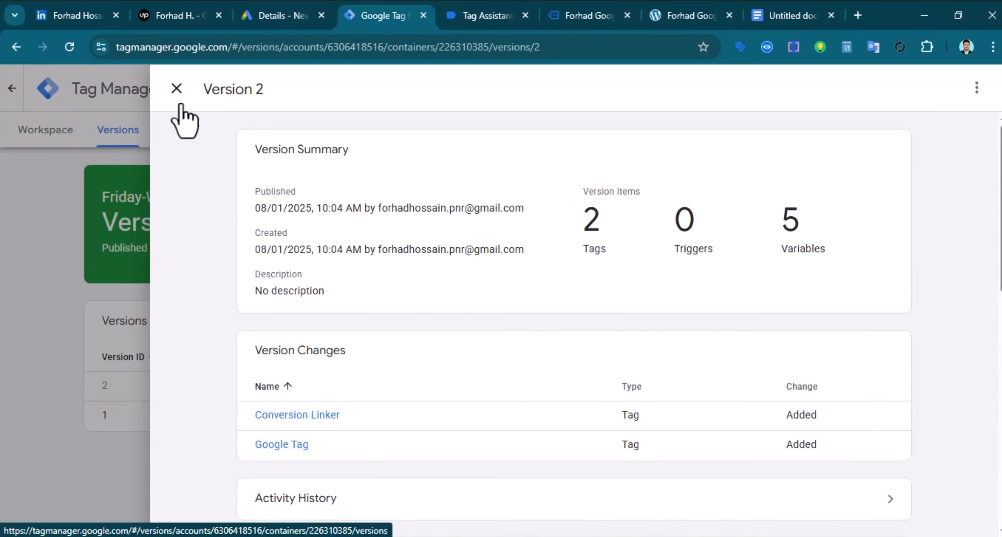
{"action": "left_click", "coordinate": [176, 90]}
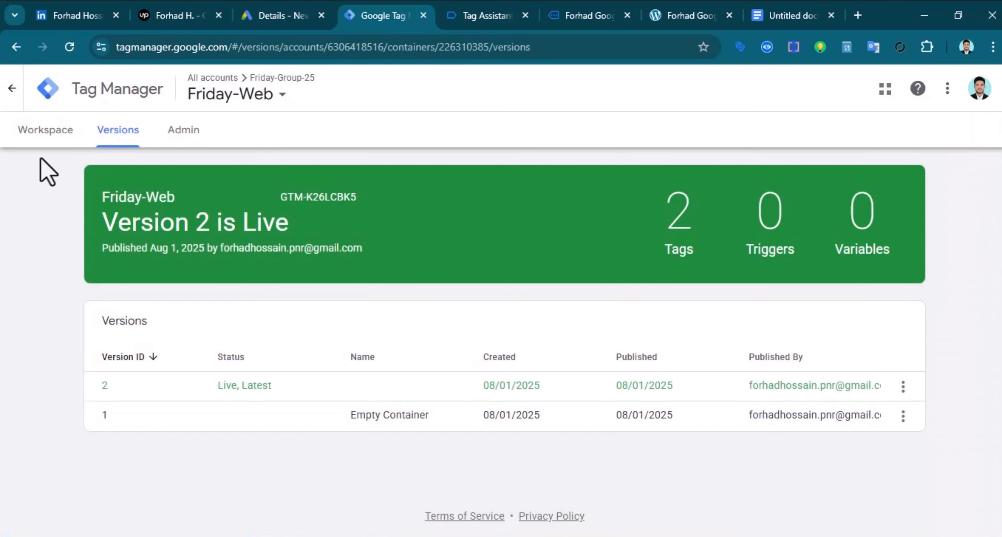
{"action": "left_click", "coordinate": [58, 134]}
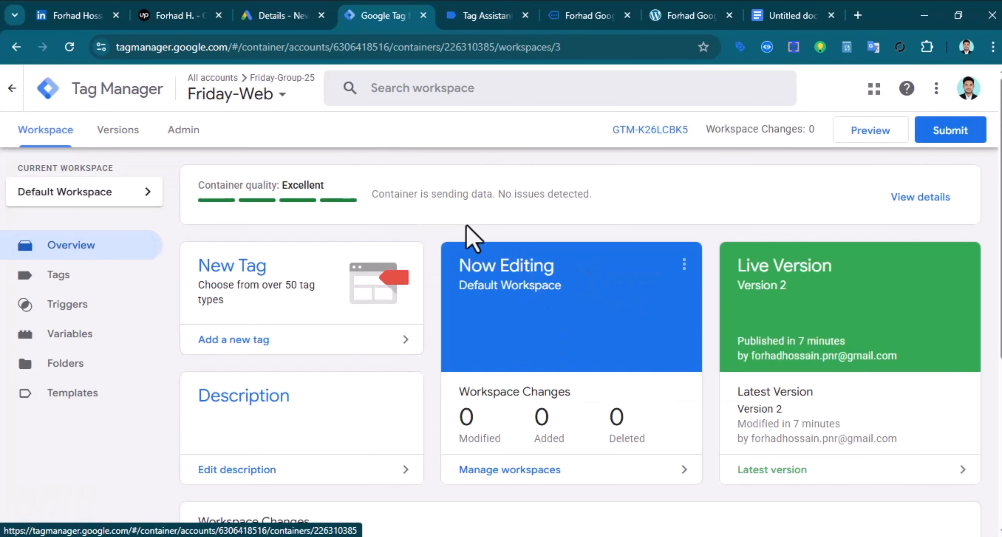
Show the Friday-Purchase conversion's Tag Manager setup in Google Ads and copy its conversion ID
{"action": "left_click", "coordinate": [289, 5]}
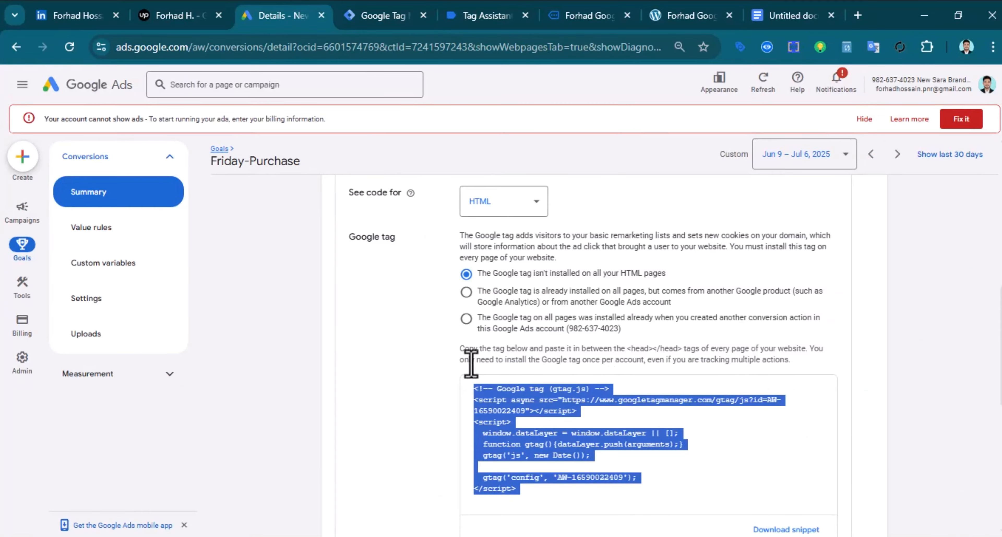
{"action": "scroll", "coordinate": [471, 364], "scroll_direction": "up", "scroll_amount": 5}
{"action": "left_click", "coordinate": [671, 323]}
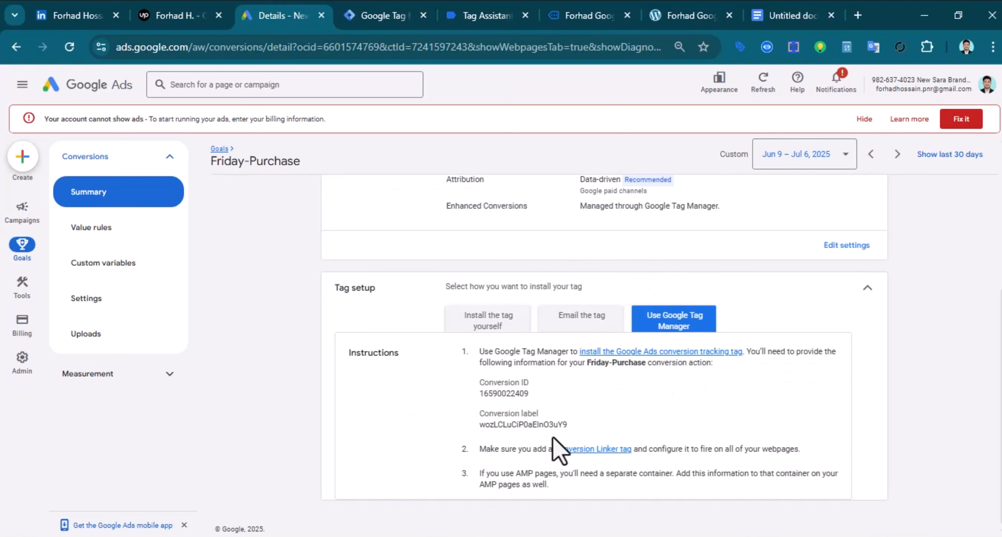
{"action": "double_click", "coordinate": [502, 395]}
{"action": "right_click", "coordinate": [502, 395]}
{"action": "left_click", "coordinate": [565, 145]}
{"action": "left_click", "coordinate": [387, 18]}
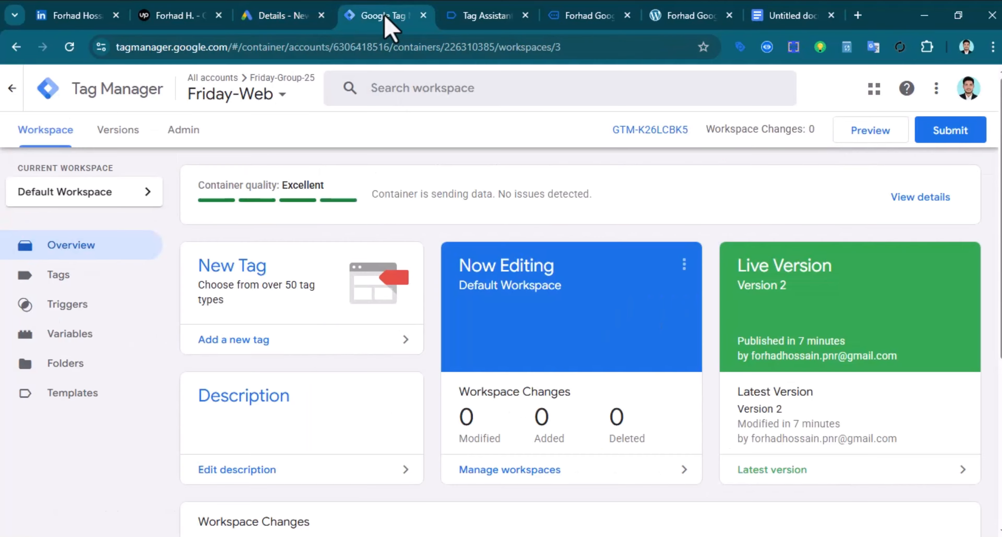
{"action": "left_click", "coordinate": [284, 299]}
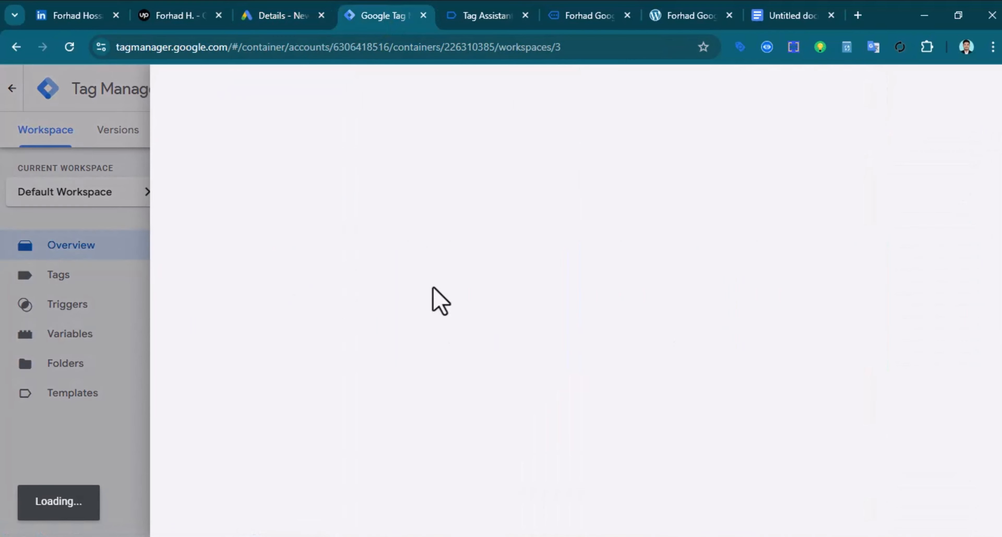
{"action": "left_click", "coordinate": [575, 235]}
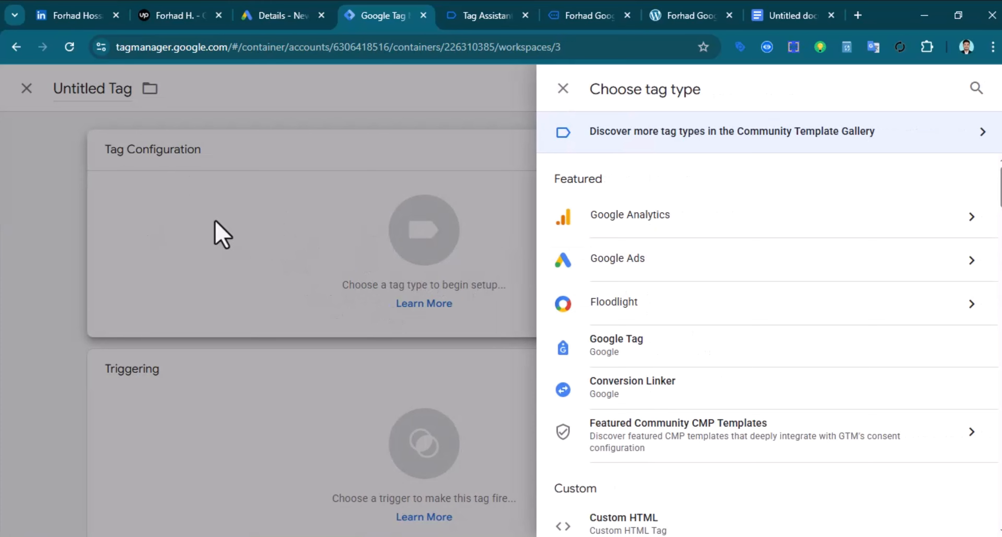
{"action": "left_click", "coordinate": [564, 89]}
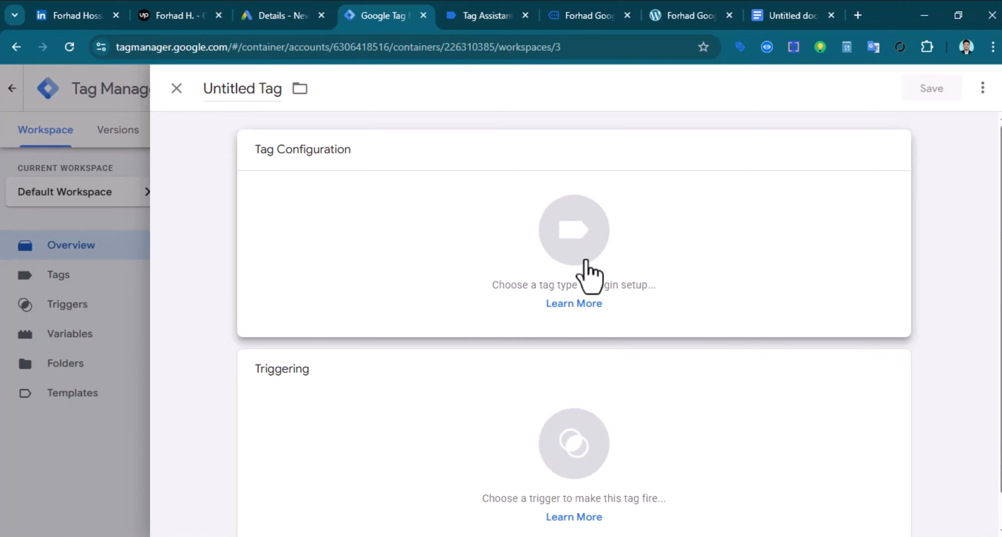
{"action": "left_click", "coordinate": [563, 246]}
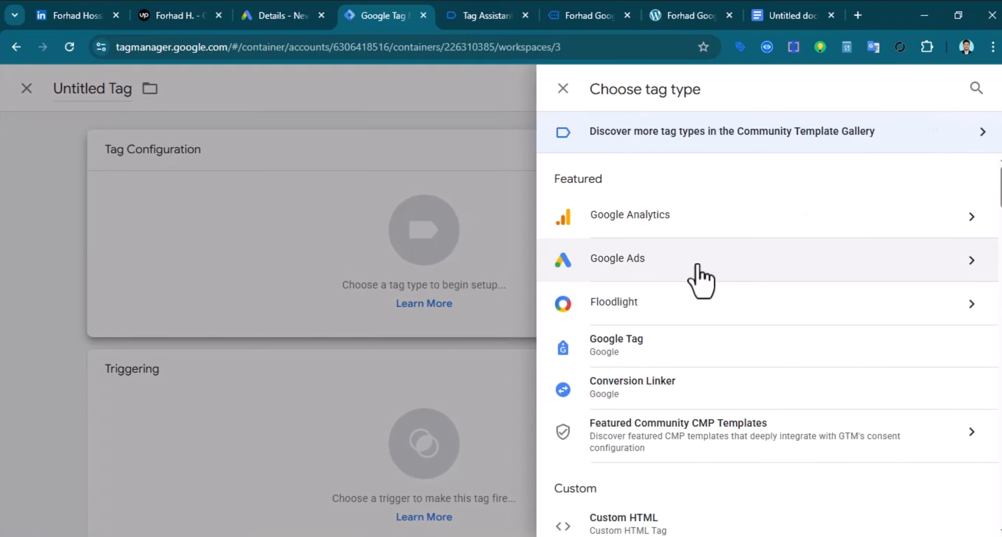
{"action": "left_click", "coordinate": [687, 263]}
{"action": "left_click", "coordinate": [714, 280]}
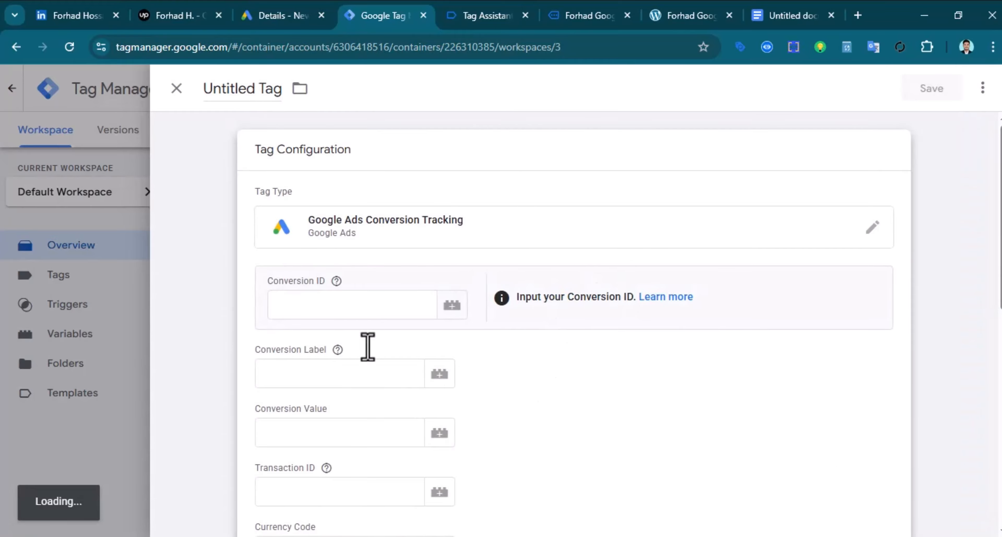
{"action": "left_click", "coordinate": [398, 287]}
{"action": "right_click", "coordinate": [335, 288]}
{"action": "left_click", "coordinate": [383, 370]}
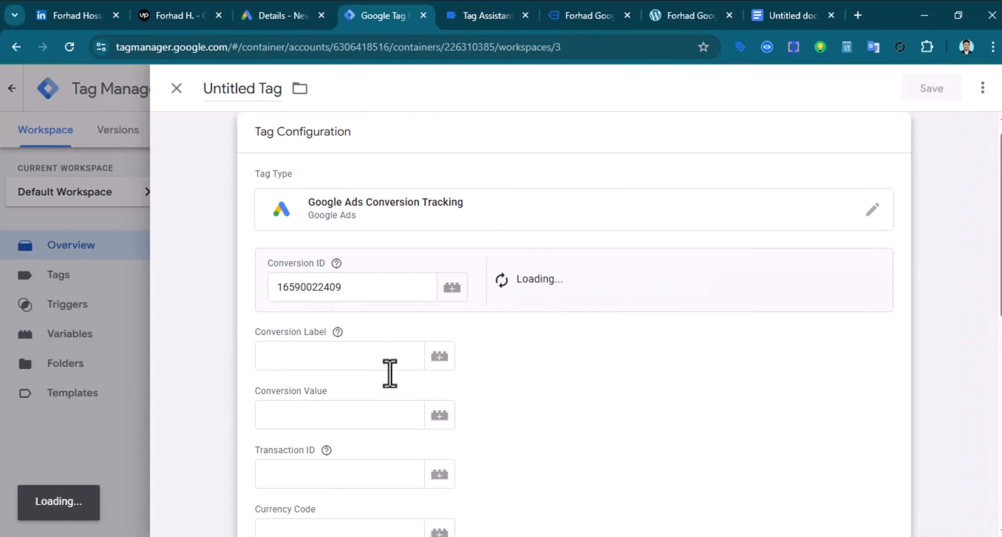
Copy the Friday-Purchase conversion label from Google Ads into the tag's Conversion Label field
{"action": "left_click", "coordinate": [335, 356]}
{"action": "left_click", "coordinate": [297, 17]}
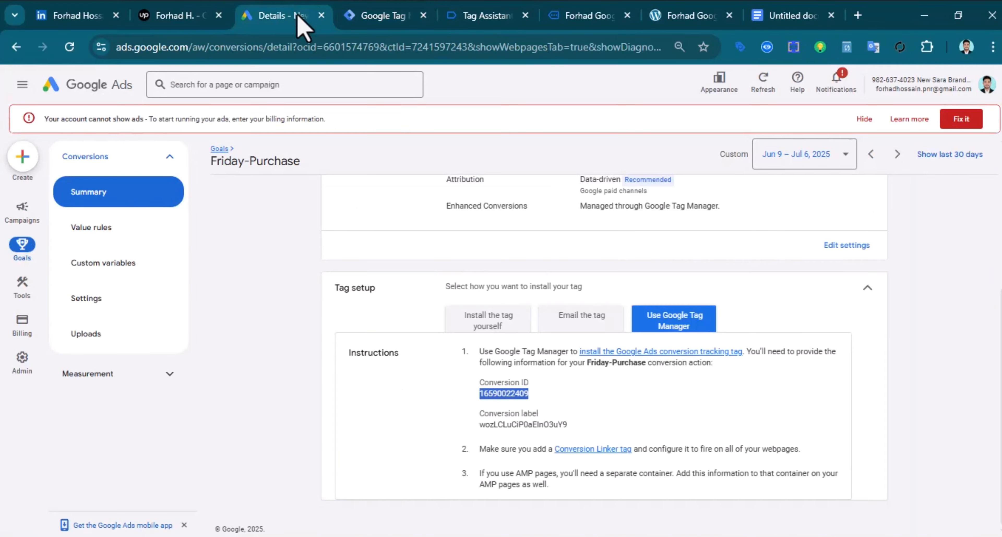
{"action": "double_click", "coordinate": [518, 424]}
{"action": "right_click", "coordinate": [518, 424]}
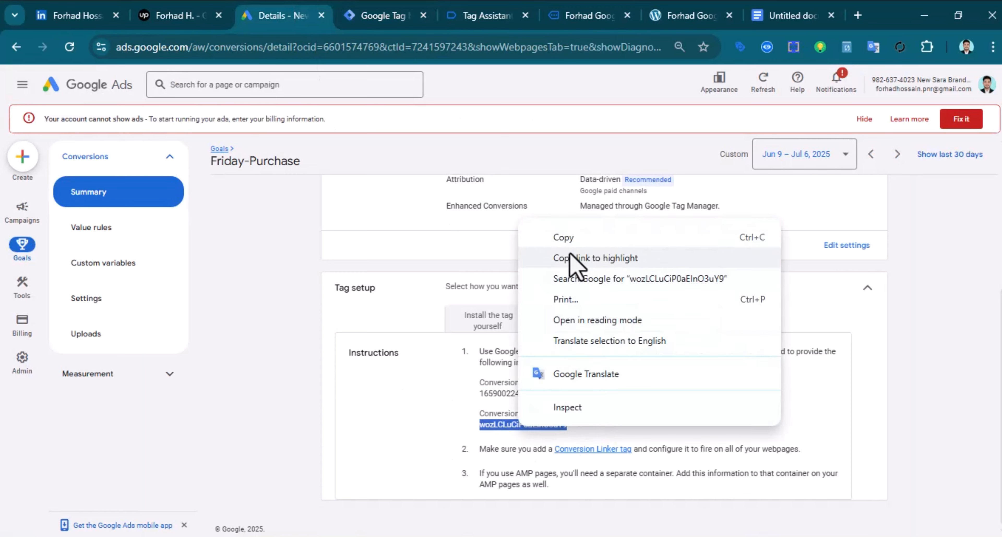
{"action": "left_click", "coordinate": [529, 231]}
{"action": "left_click", "coordinate": [382, 17]}
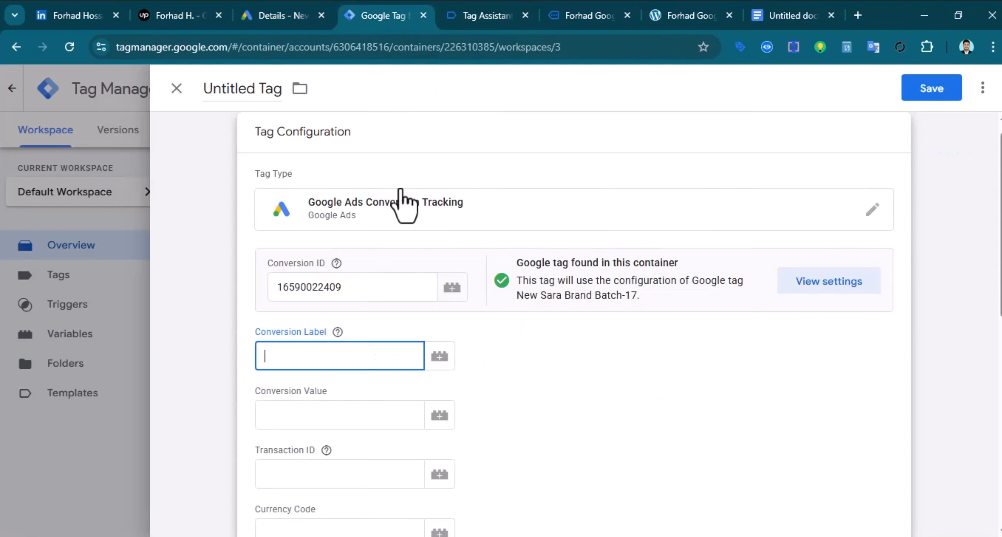
{"action": "right_click", "coordinate": [283, 355]}
{"action": "left_click", "coordinate": [357, 196]}
{"action": "scroll", "coordinate": [577, 343], "scroll_direction": "down", "scroll_amount": 10}
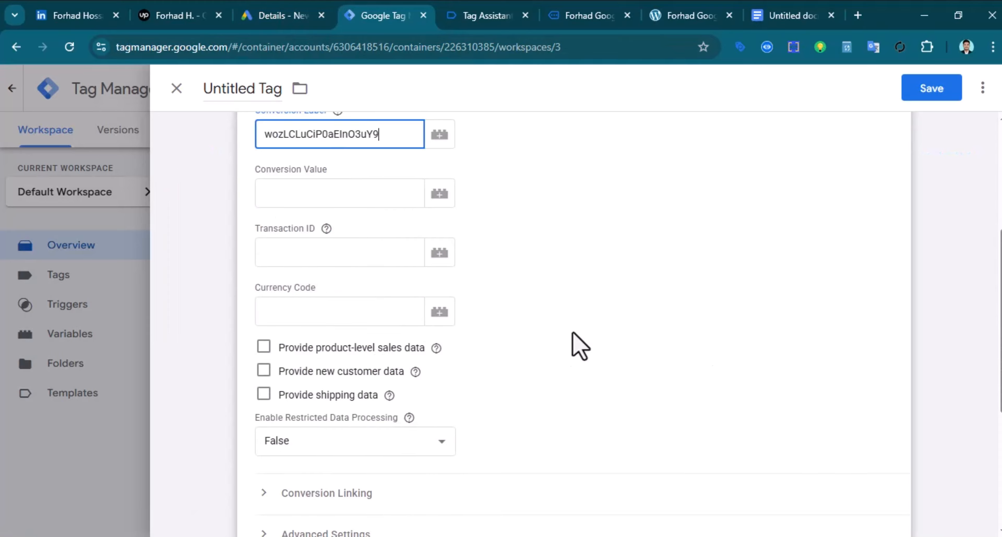
{"action": "left_click", "coordinate": [577, 428]}
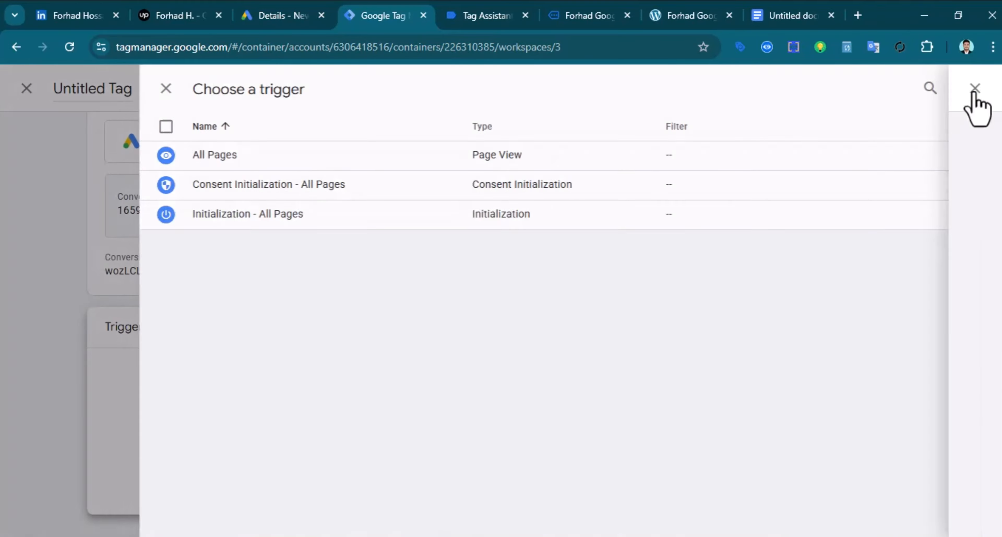
Create a new Page View trigger on Some Page Views with a 'Page URL contains' condition
{"action": "left_click", "coordinate": [977, 89]}
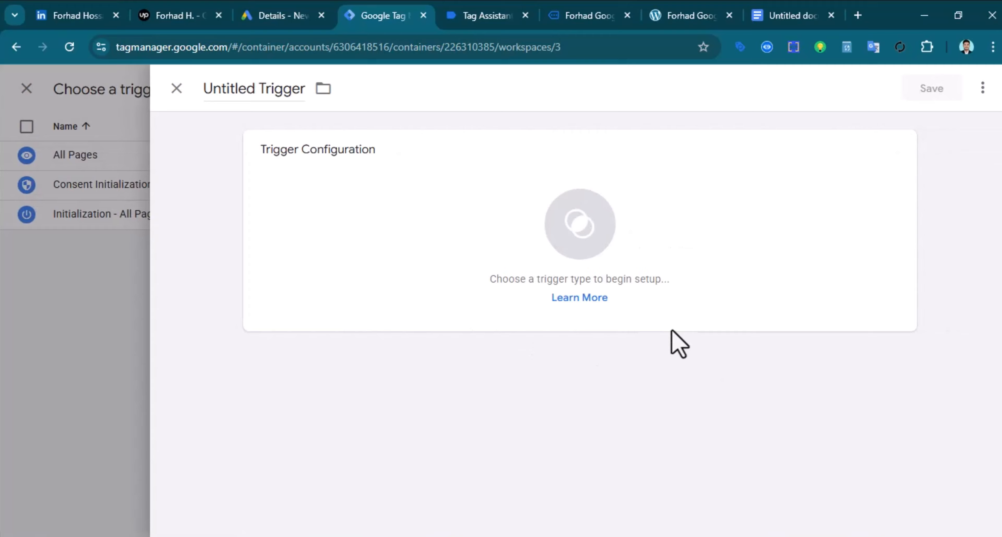
{"action": "left_click", "coordinate": [579, 253]}
{"action": "left_click", "coordinate": [623, 257]}
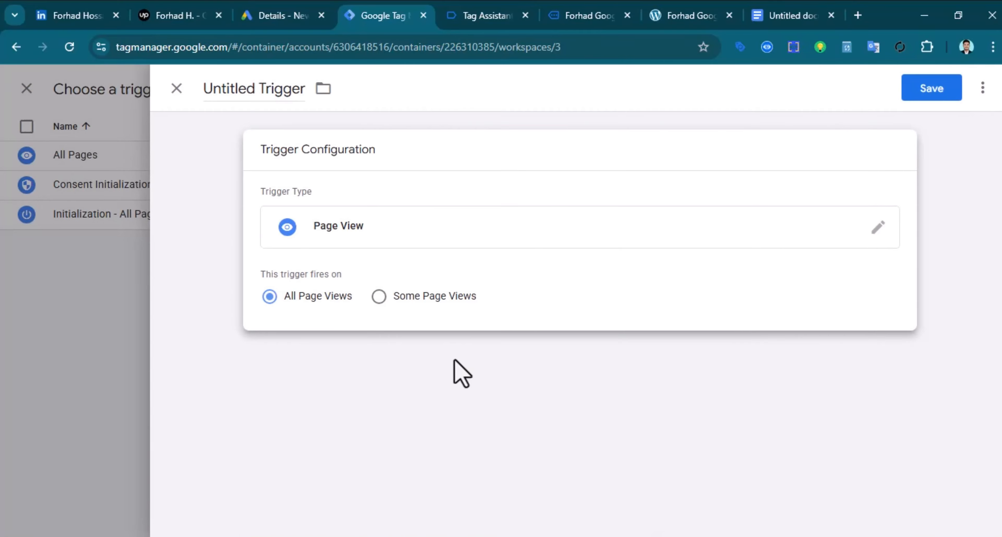
{"action": "left_click", "coordinate": [378, 297]}
{"action": "left_click", "coordinate": [380, 357]}
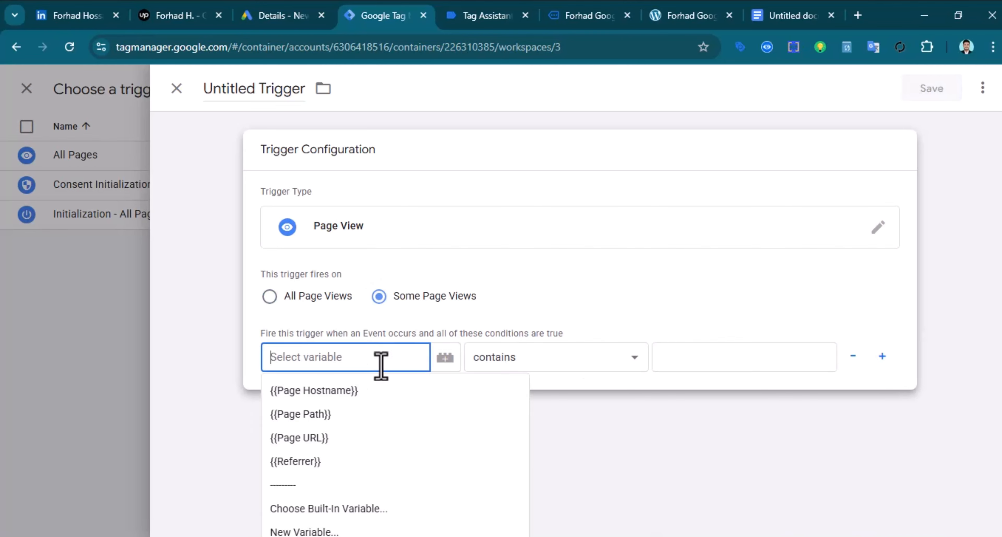
{"action": "left_click", "coordinate": [339, 437]}
{"action": "left_click", "coordinate": [688, 357]}
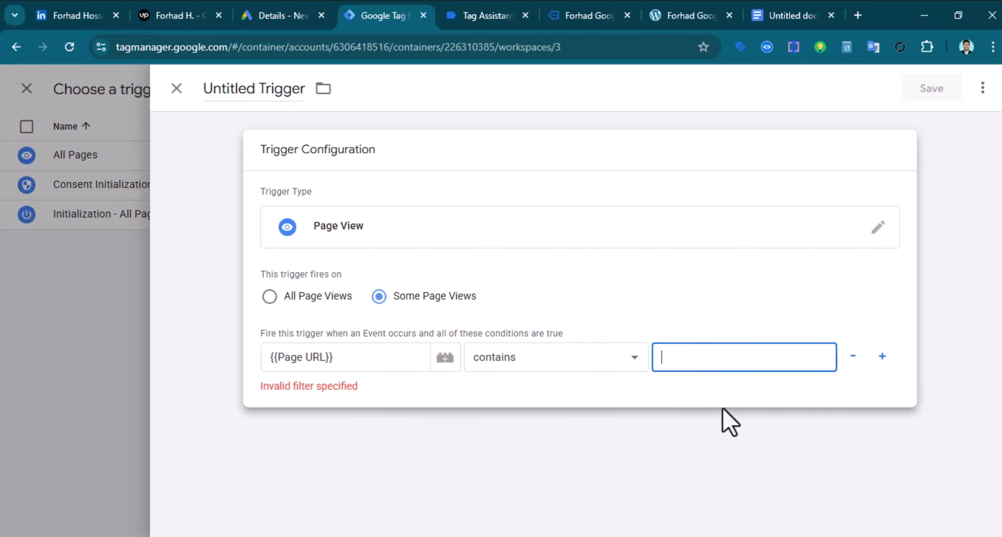
Paste the store's homepage address into the notes document below the code
{"action": "left_click", "coordinate": [668, 22]}
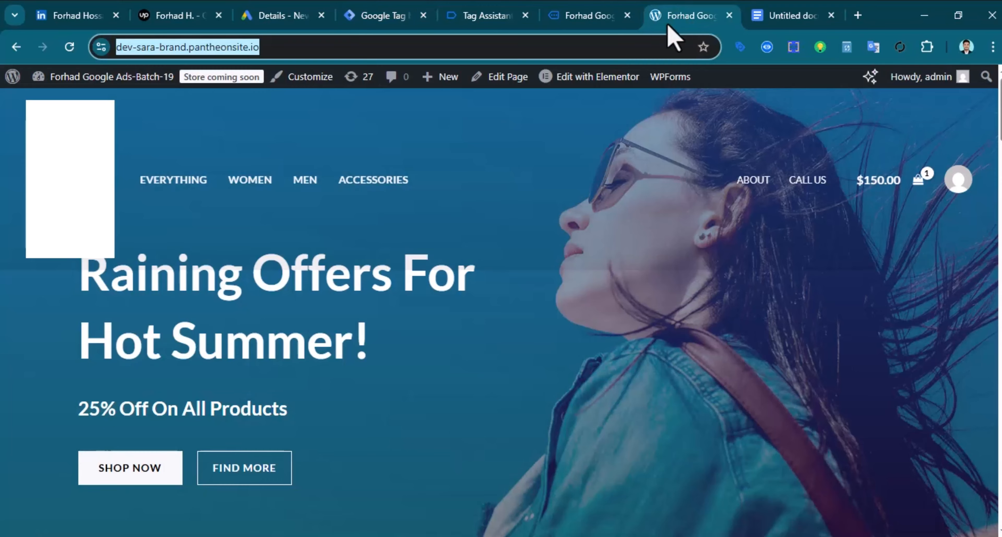
{"action": "right_click", "coordinate": [192, 47]}
{"action": "left_click", "coordinate": [260, 182]}
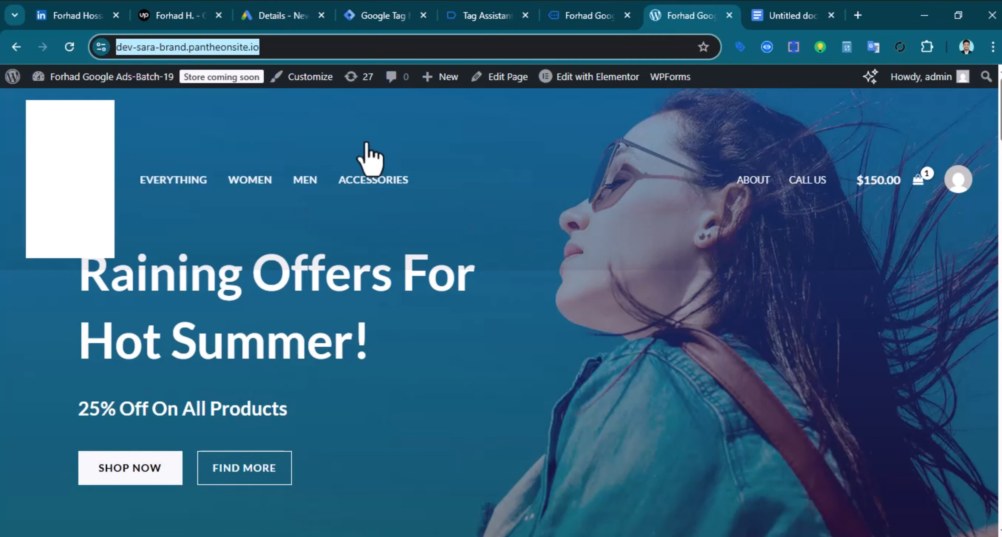
{"action": "key", "text": "ctrl+Tab"}
{"action": "left_click", "coordinate": [339, 406]}
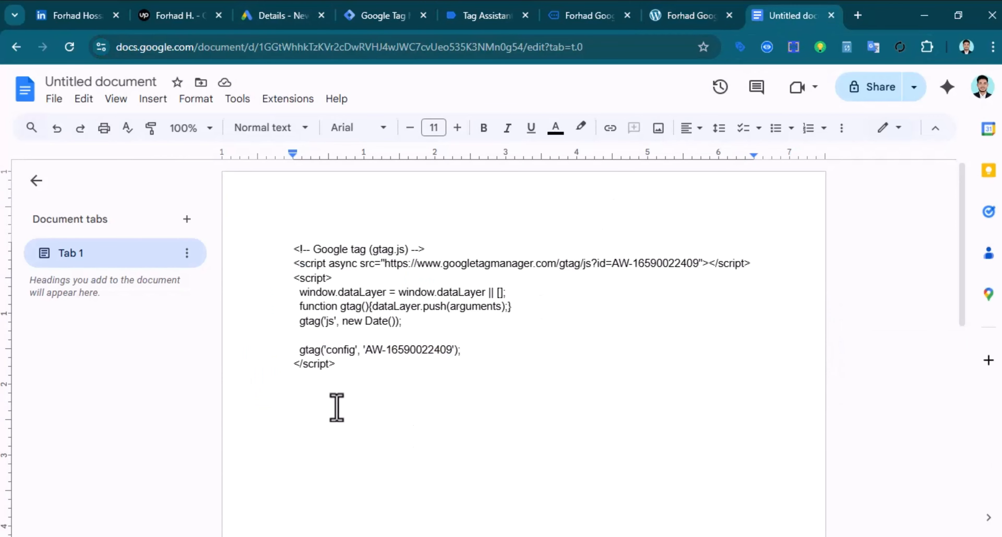
{"action": "key", "text": "ctrl+v"}
{"action": "key", "text": "Return"}
Add the DNK Blue Shoes in Green to the cart
{"action": "left_click", "coordinate": [691, 16]}
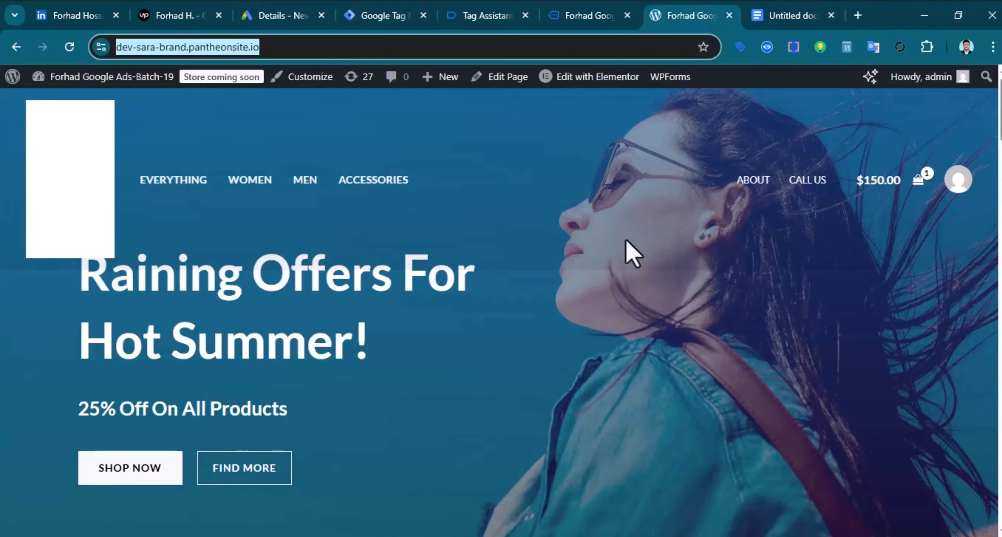
{"action": "scroll", "coordinate": [626, 253], "scroll_direction": "down", "scroll_amount": 10}
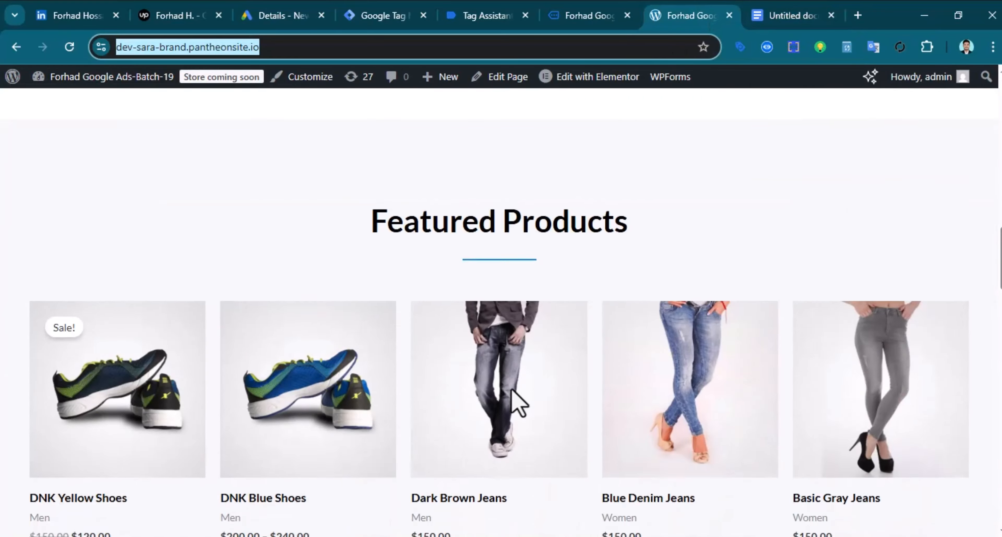
{"action": "scroll", "coordinate": [520, 405], "scroll_direction": "down", "scroll_amount": 5}
{"action": "left_click", "coordinate": [298, 190]}
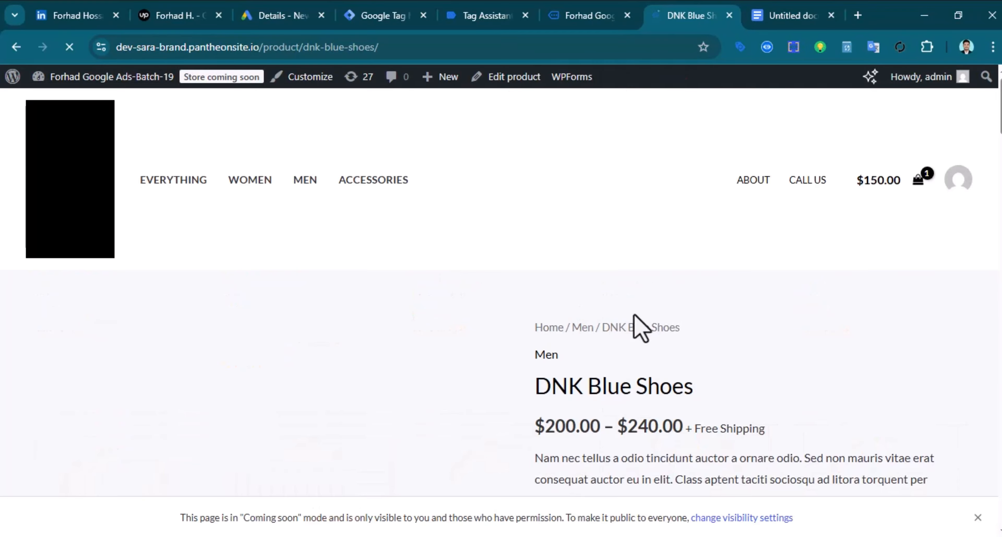
{"action": "scroll", "coordinate": [633, 326], "scroll_direction": "down", "scroll_amount": 5}
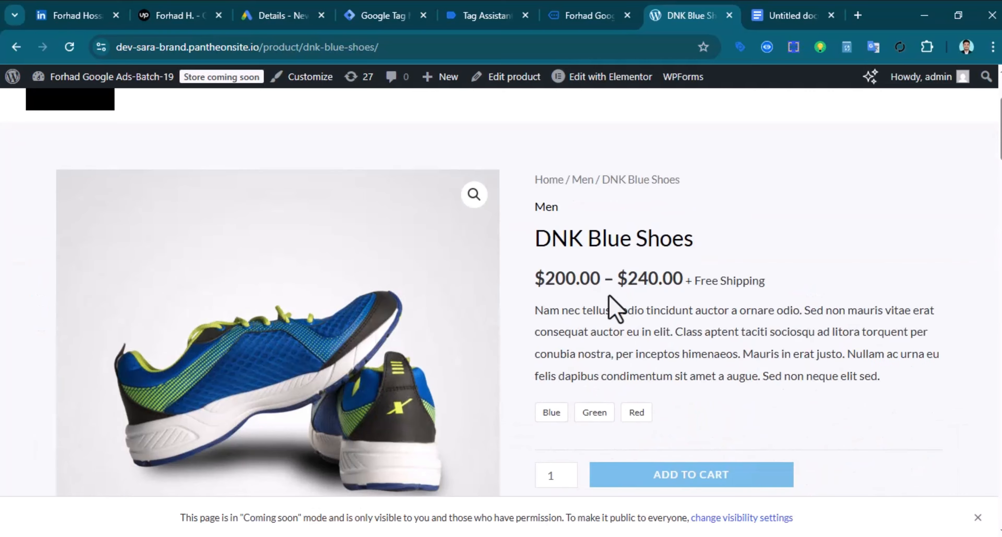
{"action": "left_click", "coordinate": [599, 270]}
{"action": "left_click", "coordinate": [669, 378]}
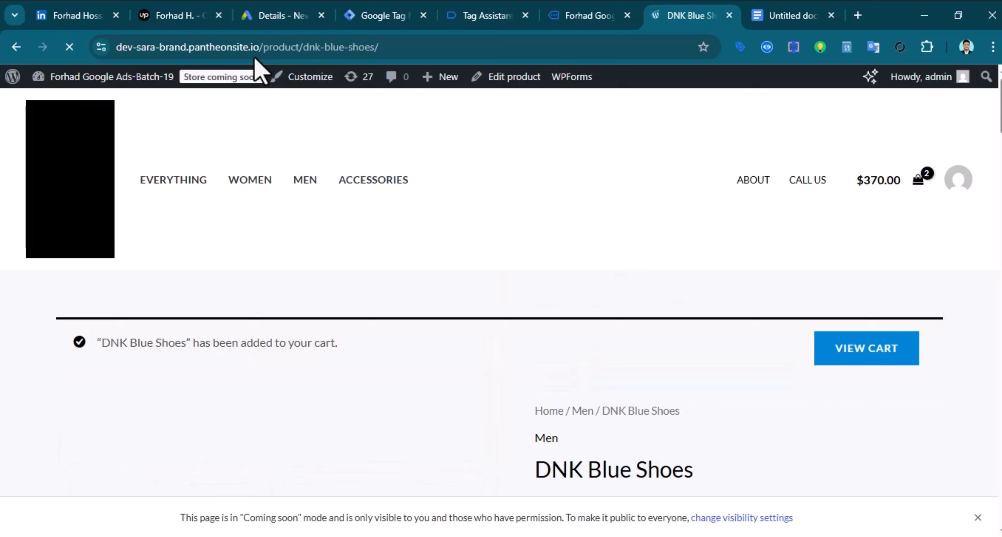
Paste the DNK Blue Shoes product page address into the notes
{"action": "left_click", "coordinate": [248, 46]}
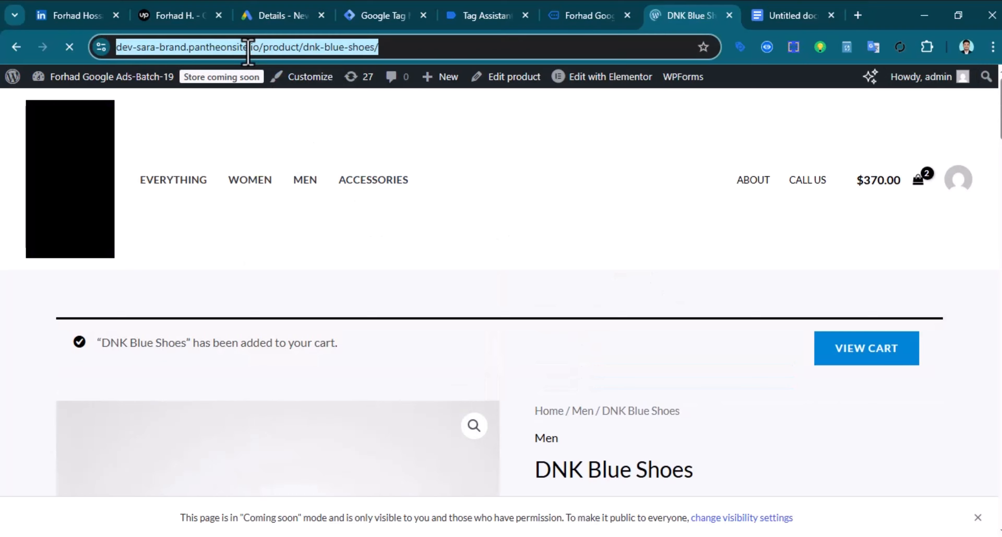
{"action": "right_click", "coordinate": [247, 48]}
{"action": "left_click", "coordinate": [383, 191]}
{"action": "left_click", "coordinate": [781, 11]}
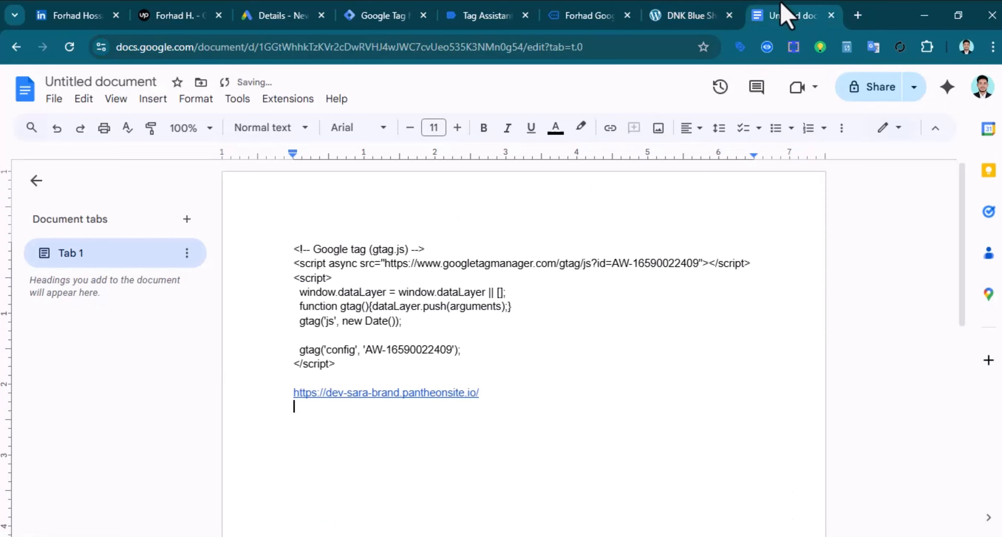
{"action": "key", "text": "ctrl+v"}
{"action": "key", "text": "Return"}
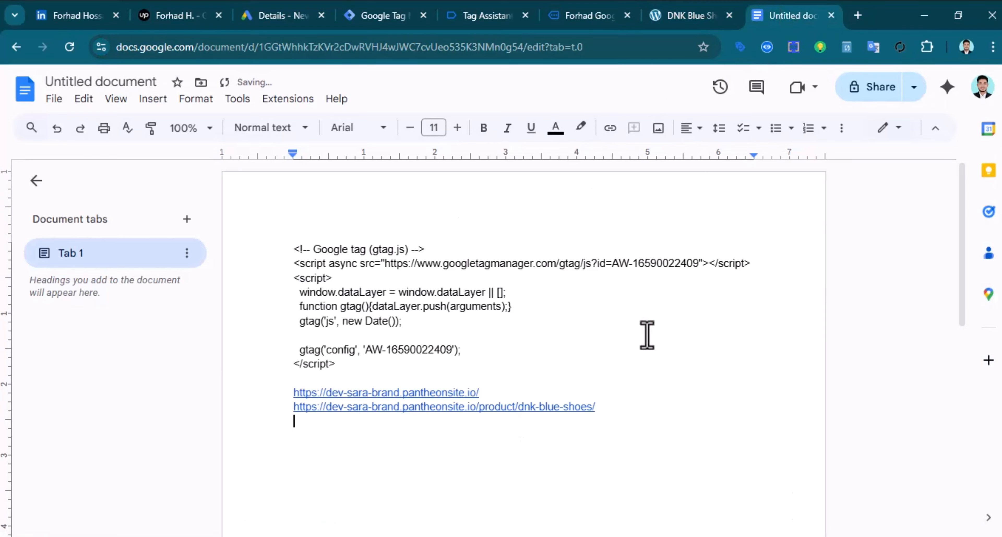
Open the shopping cart and proceed to the checkout page
{"action": "left_click", "coordinate": [682, 14]}
{"action": "scroll", "coordinate": [834, 227], "scroll_direction": "down", "scroll_amount": 3}
{"action": "left_click", "coordinate": [830, 212]}
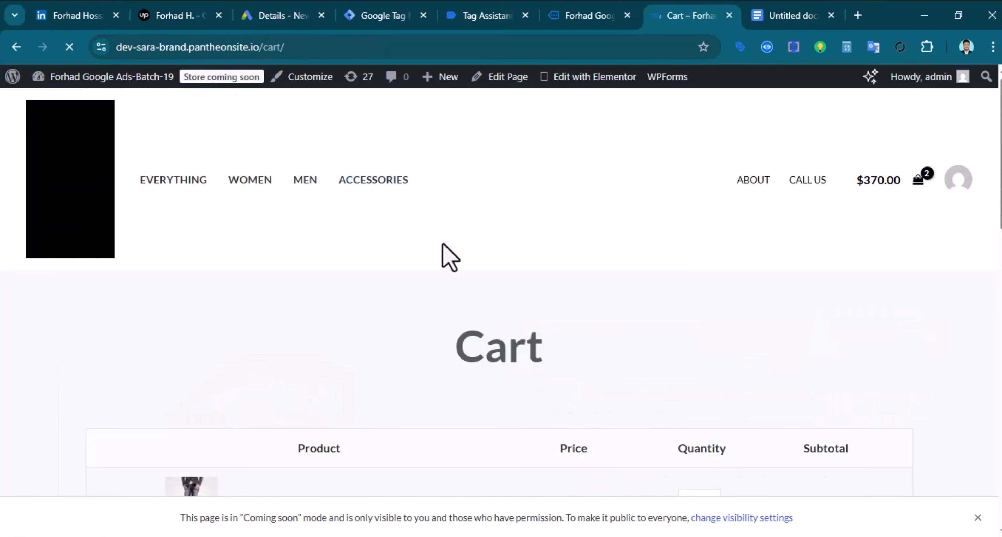
{"action": "scroll", "coordinate": [443, 253], "scroll_direction": "down", "scroll_amount": 4}
{"action": "scroll", "coordinate": [464, 212], "scroll_direction": "down", "scroll_amount": 3}
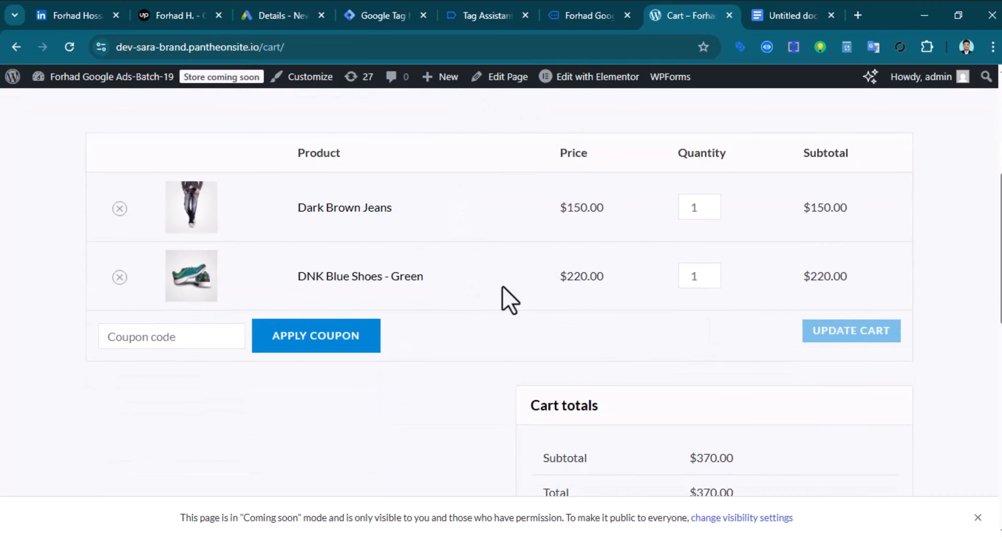
{"action": "scroll", "coordinate": [627, 278], "scroll_direction": "down", "scroll_amount": 5}
{"action": "left_click", "coordinate": [709, 345]}
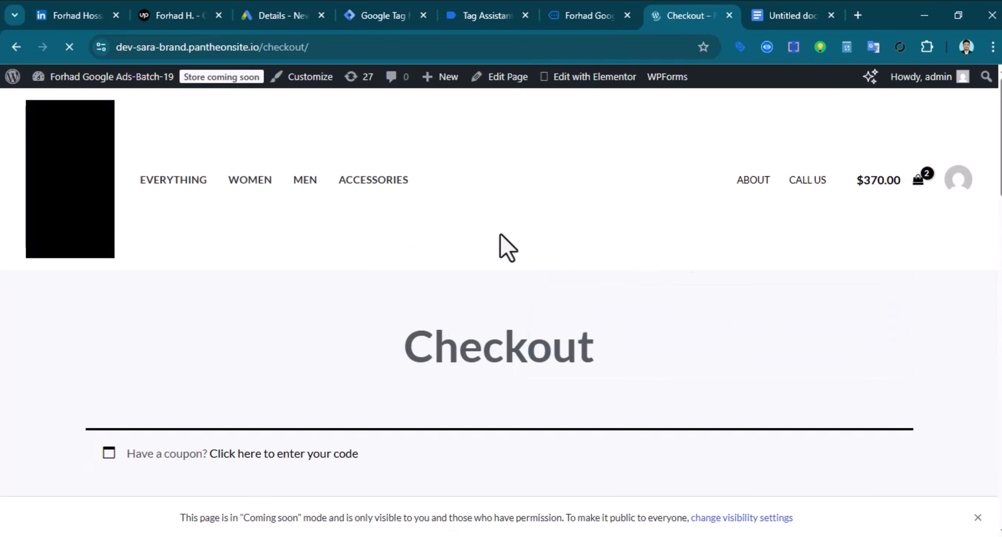
Paste the checkout page address into the notes on its own line
{"action": "right_click", "coordinate": [249, 49]}
{"action": "left_click", "coordinate": [418, 186]}
{"action": "key", "text": "ctrl+Tab"}
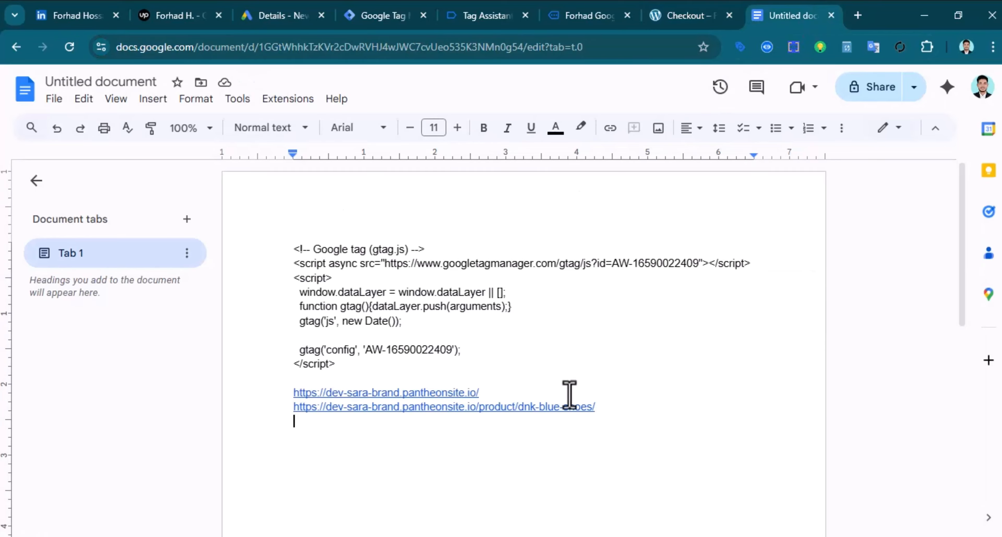
{"action": "key", "text": "ctrl+v"}
{"action": "key", "text": "Return"}
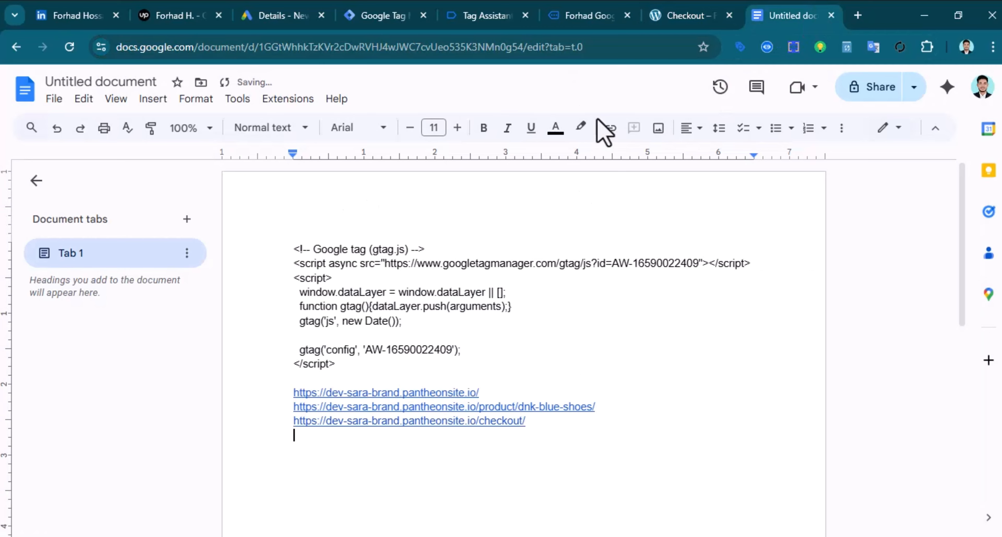
Place the test order and copy the order-received page address
{"action": "key", "text": "ctrl+shift+Tab"}
{"action": "scroll", "coordinate": [621, 380], "scroll_direction": "down", "scroll_amount": 12}
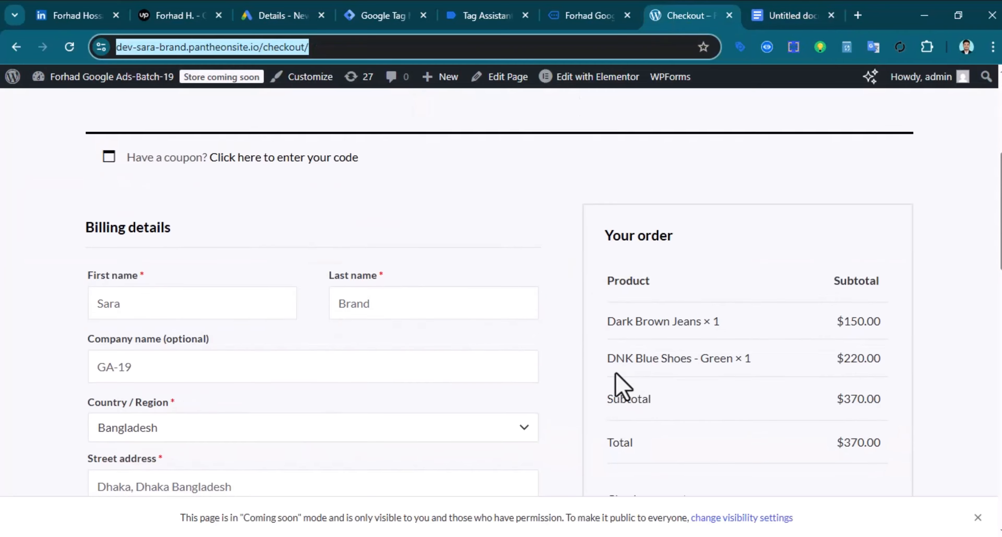
{"action": "left_click", "coordinate": [741, 338]}
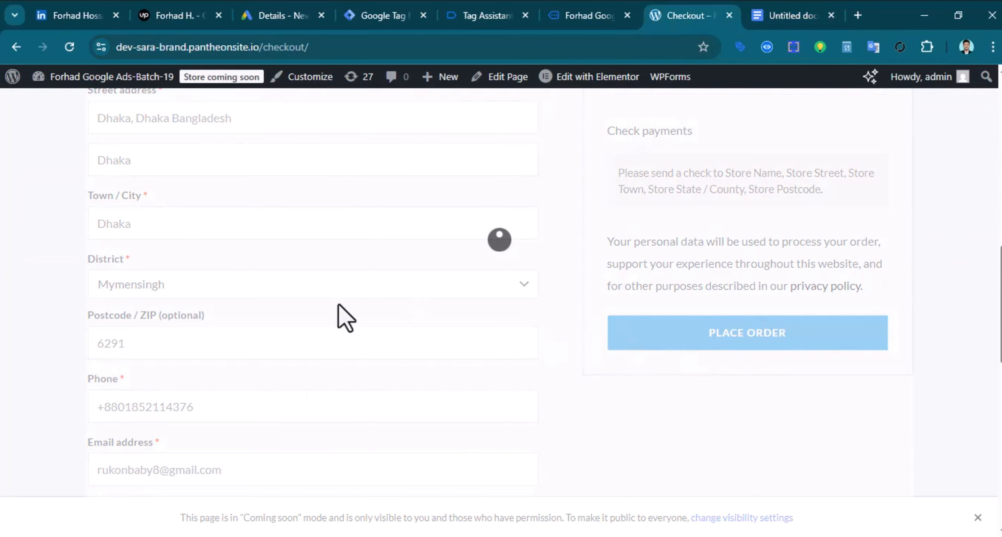
{"action": "scroll", "coordinate": [230, 296], "scroll_direction": "up", "scroll_amount": 4}
{"action": "scroll", "coordinate": [257, 350], "scroll_direction": "up", "scroll_amount": 4}
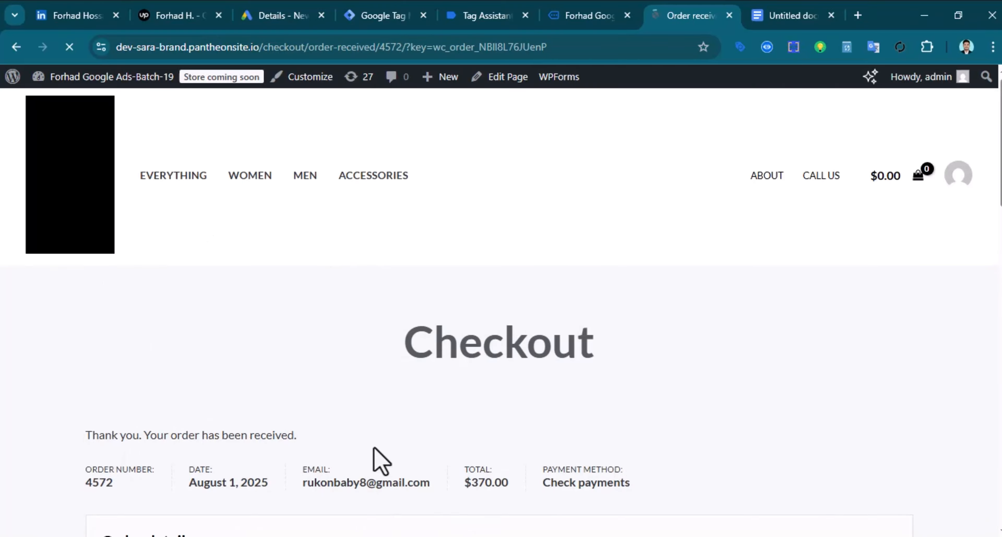
{"action": "scroll", "coordinate": [772, 496], "scroll_direction": "down", "scroll_amount": 4}
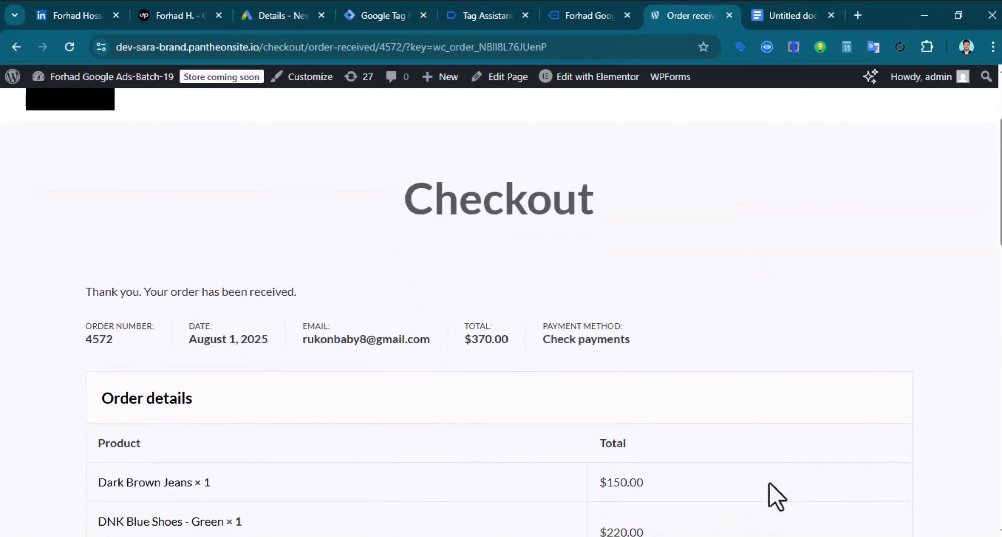
{"action": "left_click", "coordinate": [241, 47]}
{"action": "right_click", "coordinate": [245, 53]}
{"action": "left_click", "coordinate": [327, 190]}
Paste the order-received page address into the notes as a link
{"action": "left_click", "coordinate": [802, 26]}
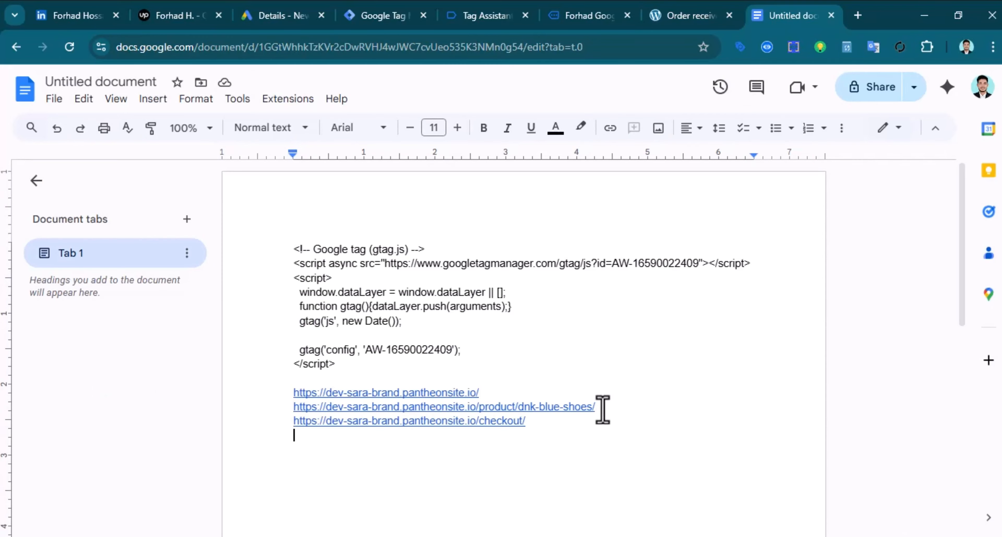
{"action": "key", "text": "ctrl+v"}
{"action": "scroll", "coordinate": [573, 492], "scroll_direction": "down", "scroll_amount": 4}
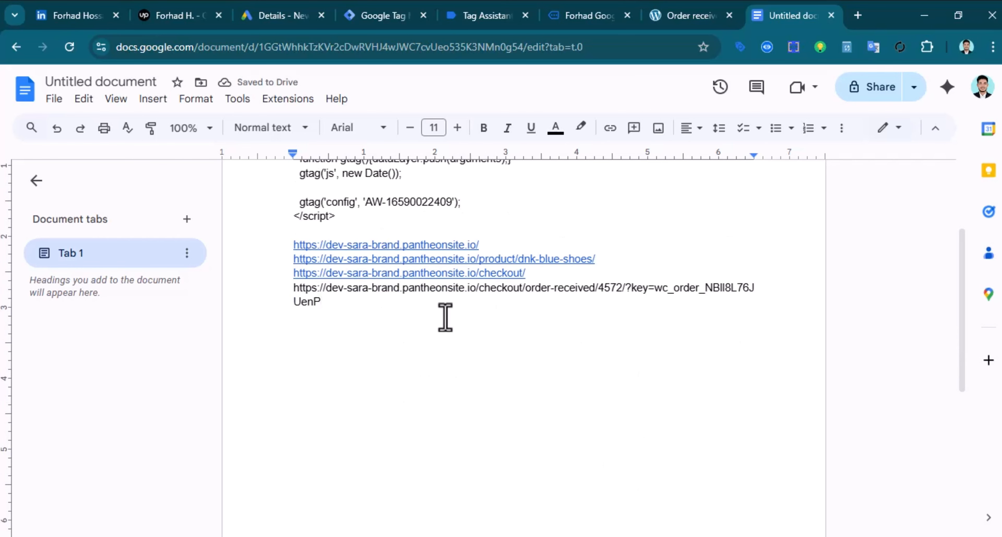
{"action": "key", "text": "Return"}
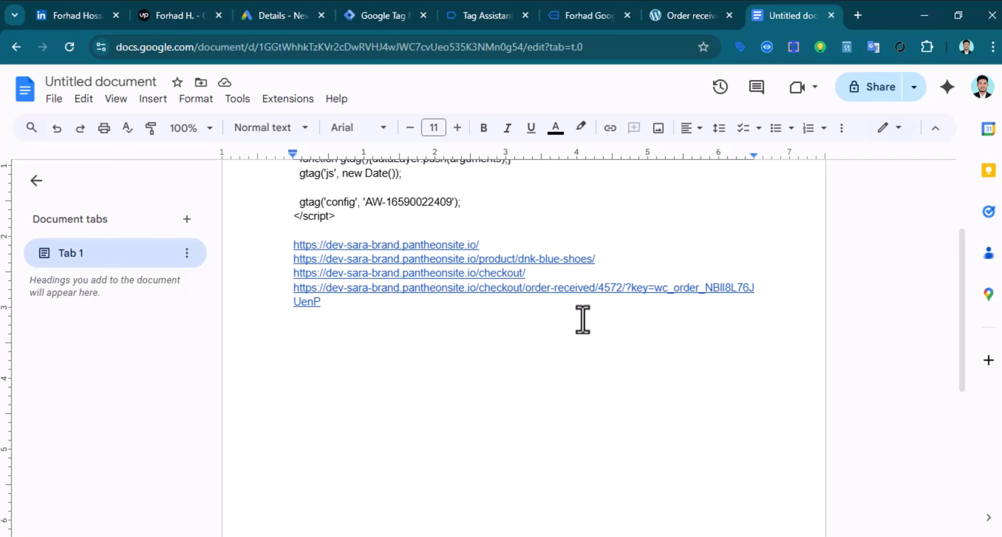
Copy the /order-received/ fragment from that address onto its own line
{"action": "left_click_drag", "start_coordinate": [523, 290], "coordinate": [574, 294]}
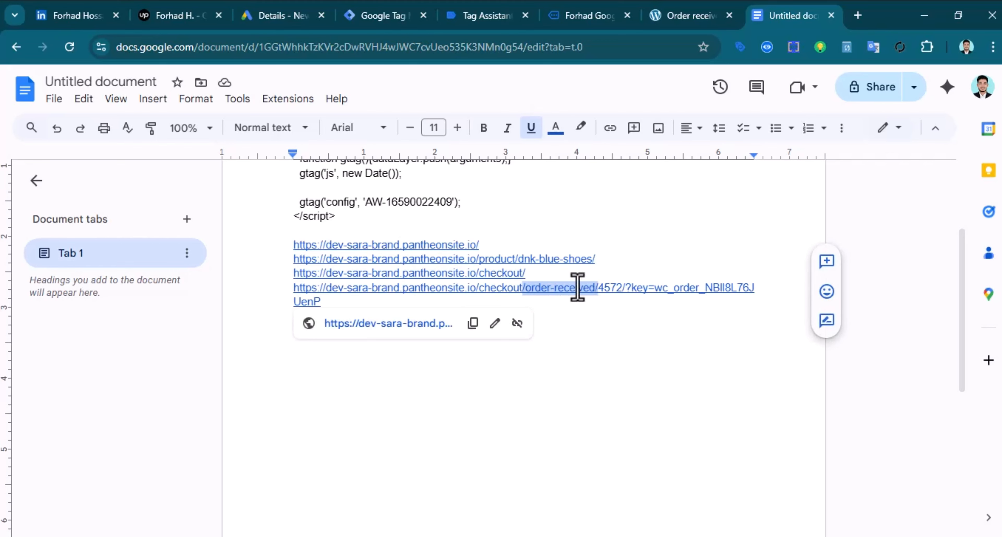
{"action": "right_click", "coordinate": [577, 289]}
{"action": "key", "text": "Escape"}
{"action": "left_click", "coordinate": [297, 347]}
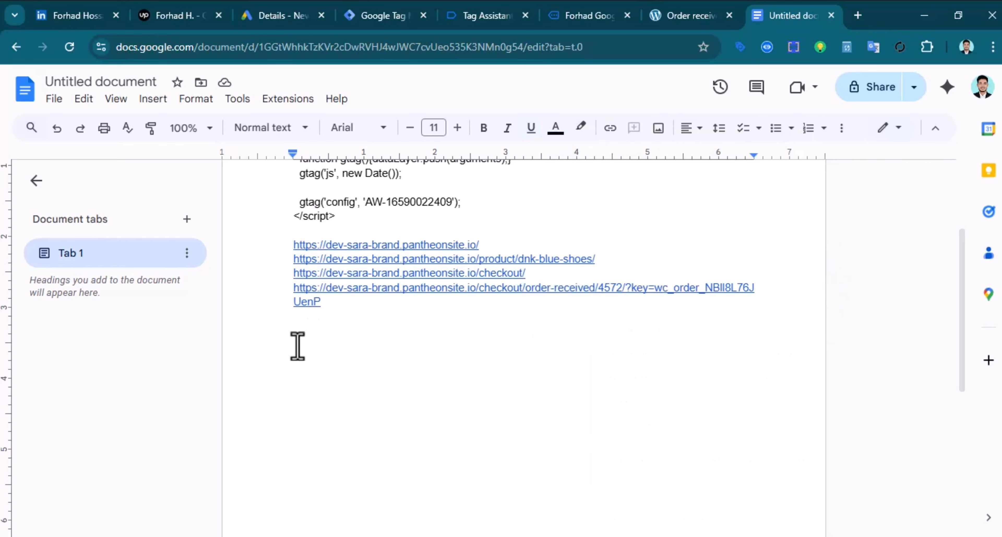
{"action": "key", "text": "ctrl+v"}
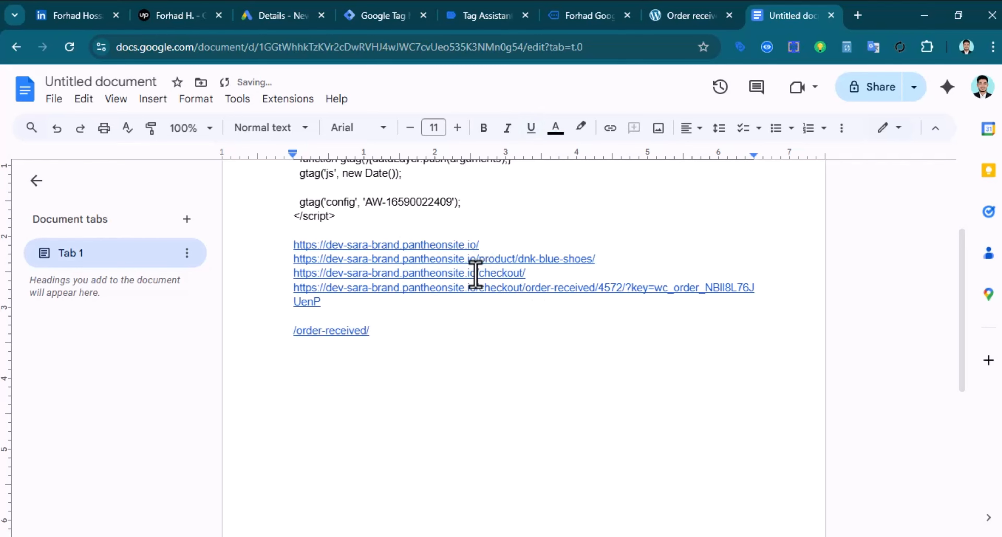
Add /checkout/ on its own line below, then copy the /order-received/ fragment again
{"action": "left_click_drag", "start_coordinate": [475, 275], "coordinate": [513, 277]}
{"action": "right_click", "coordinate": [513, 278]}
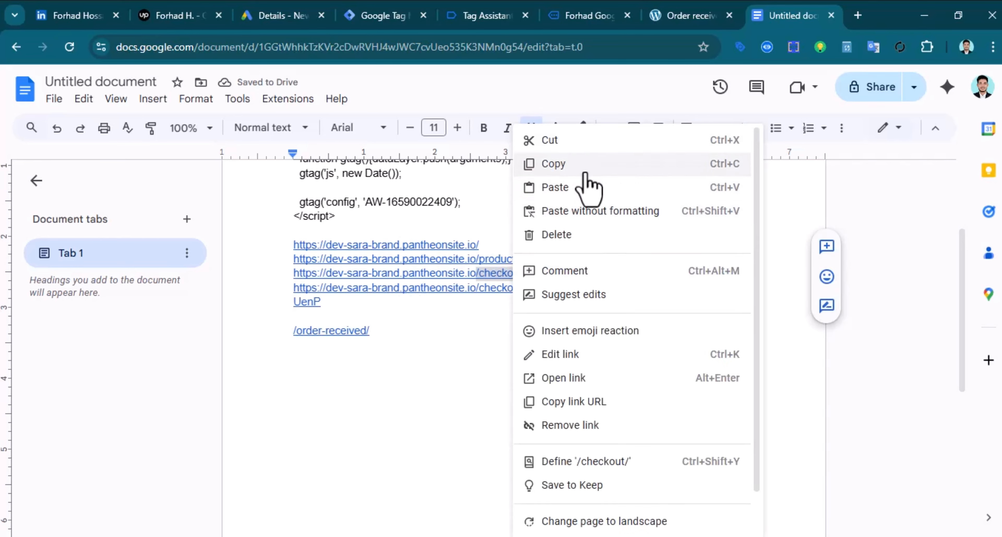
{"action": "left_click", "coordinate": [587, 189]}
{"action": "left_click", "coordinate": [326, 382]}
{"action": "key", "text": "ctrl+v"}
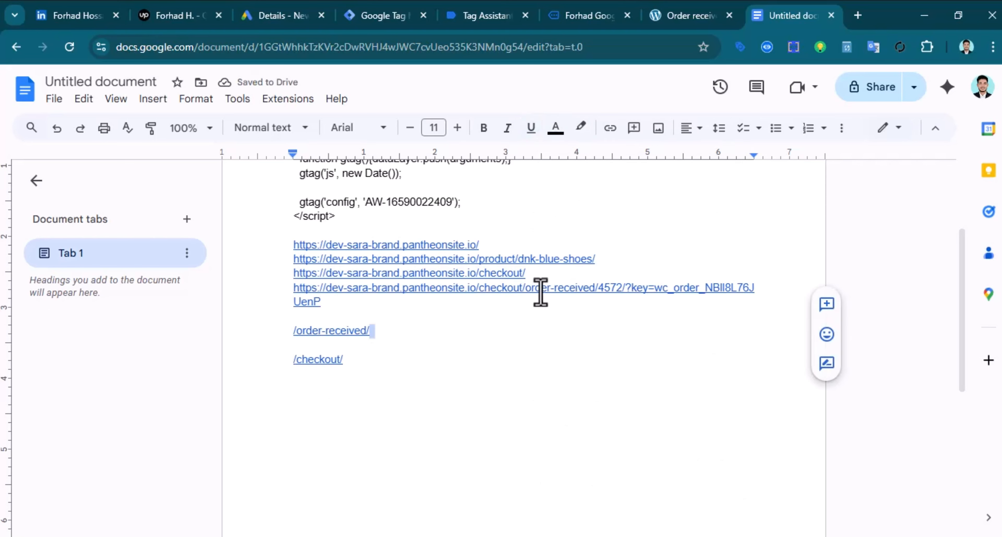
{"action": "left_click_drag", "start_coordinate": [385, 331], "coordinate": [287, 333]}
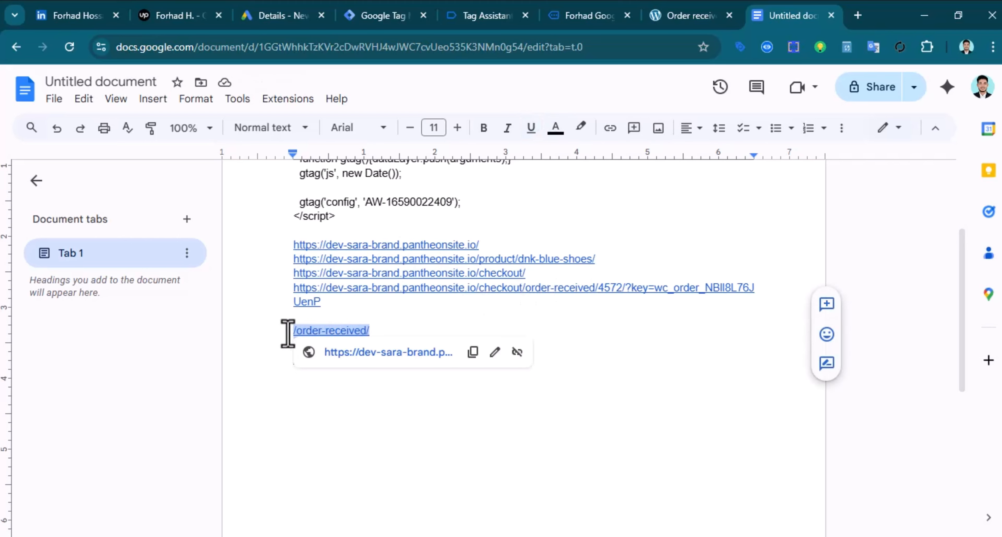
{"action": "right_click", "coordinate": [306, 330]}
{"action": "key", "text": "Escape"}
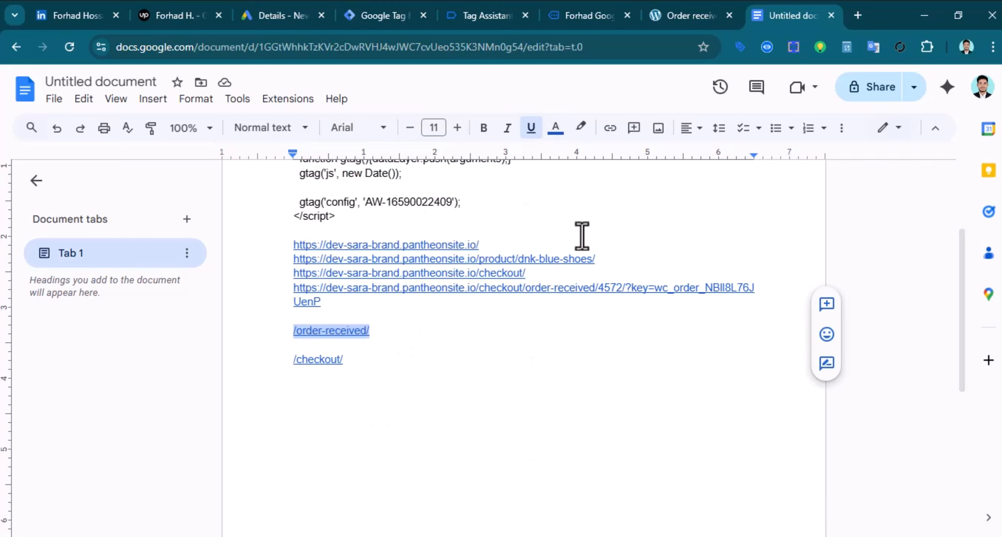
Set the trigger's Page URL condition to /order-received/ and name it Gads-purchase-Trigger
{"action": "left_click", "coordinate": [394, 18]}
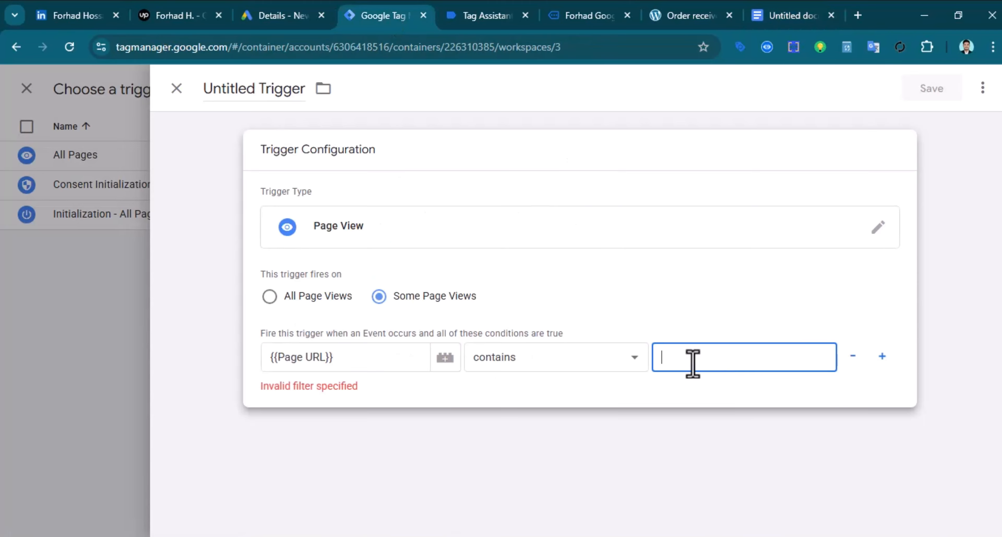
{"action": "key", "text": "ctrl+v"}
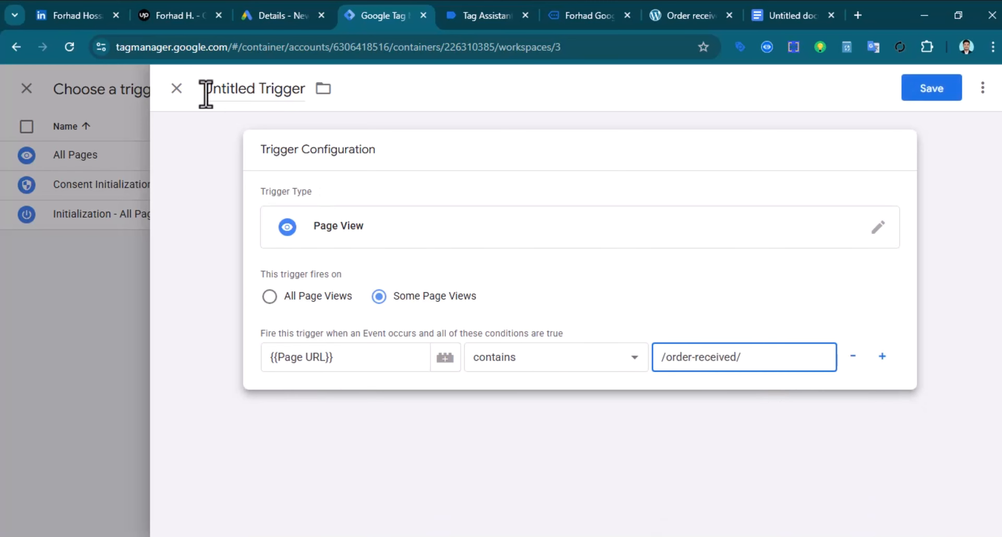
{"action": "double_click", "coordinate": [215, 89]}
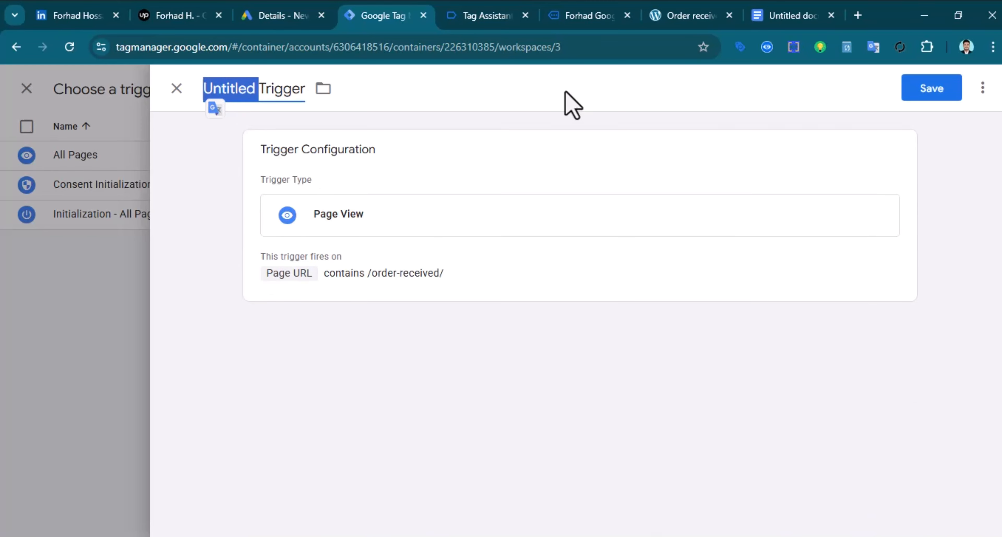
{"action": "type", "text": "Ga"}
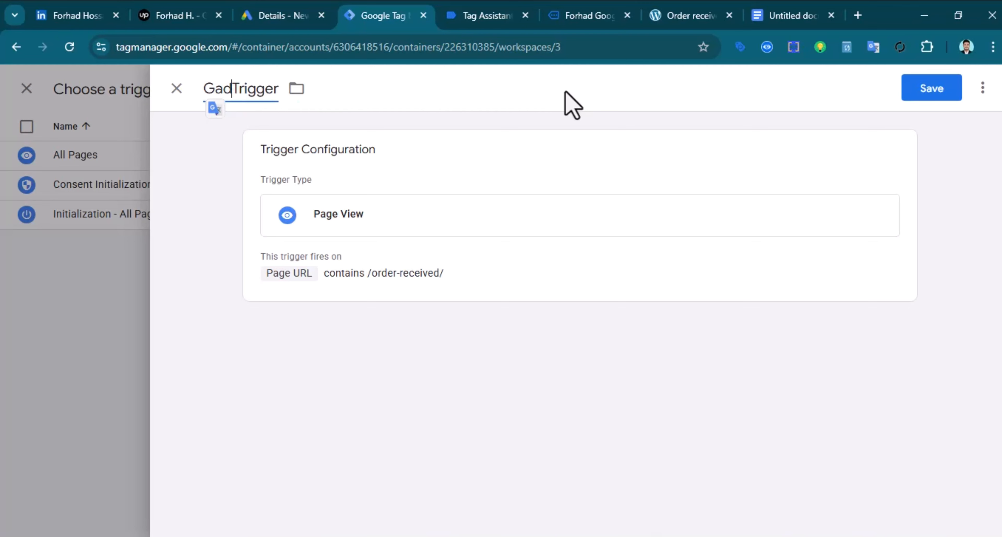
{"action": "type", "text": "ds-"}
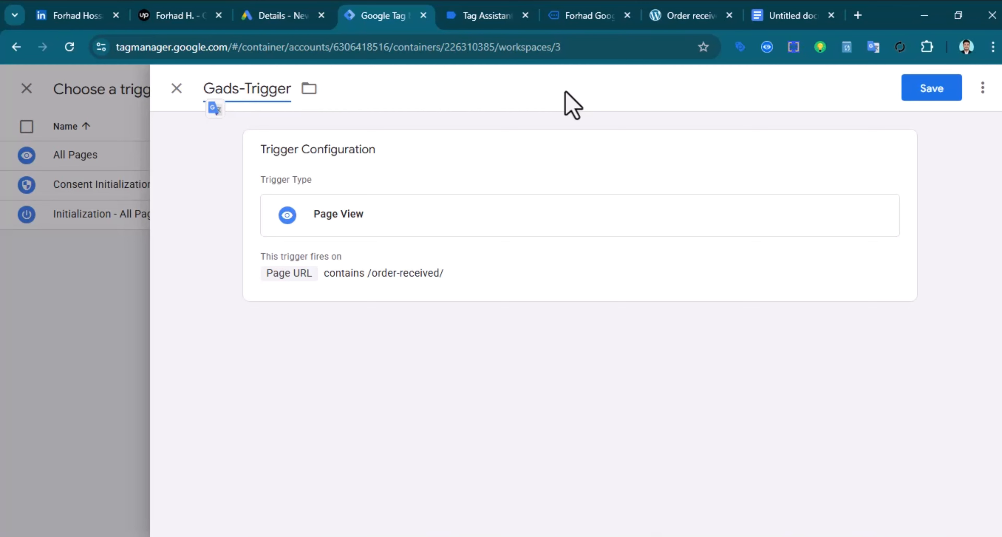
{"action": "type", "text": "pr"}
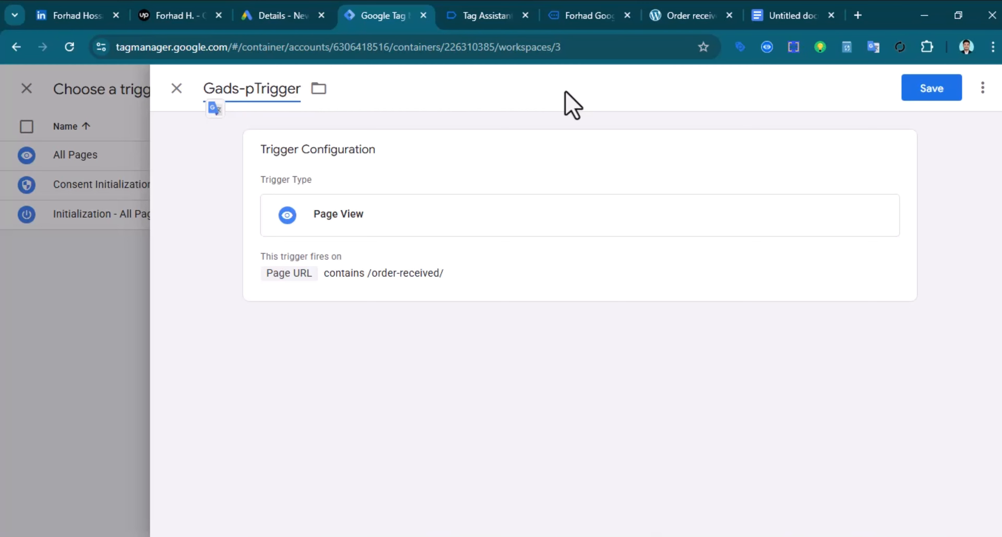
{"action": "type", "text": "rchase-"}
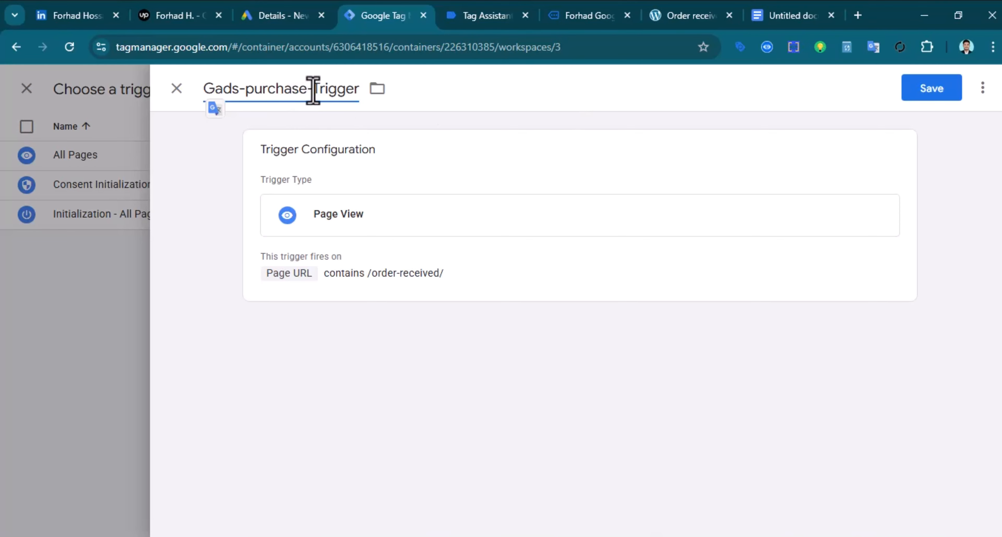
Copy the 'Gads-purchase-' name prefix and save the purchase trigger
{"action": "left_click_drag", "start_coordinate": [314, 91], "coordinate": [208, 95]}
{"action": "right_click", "coordinate": [210, 90]}
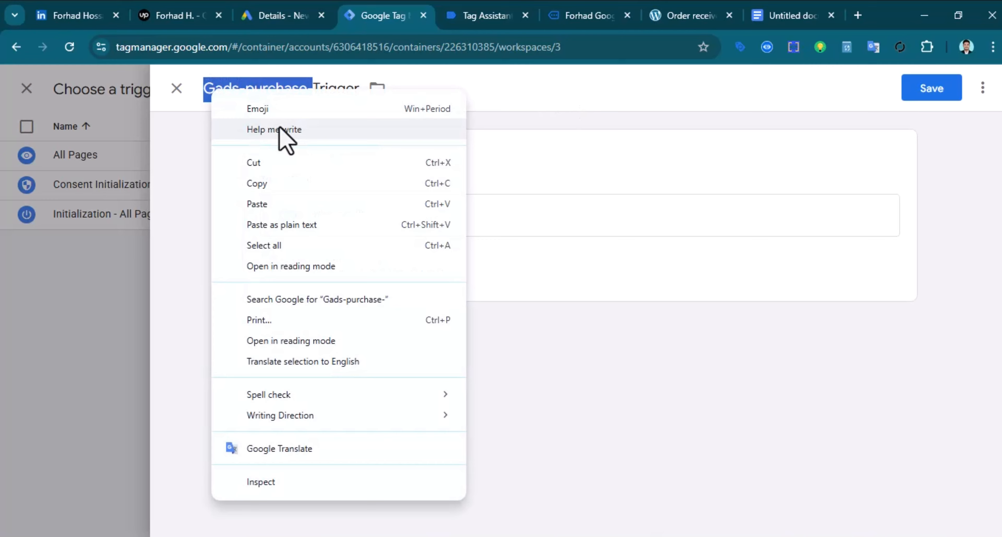
{"action": "left_click", "coordinate": [293, 187]}
{"action": "left_click", "coordinate": [939, 90]}
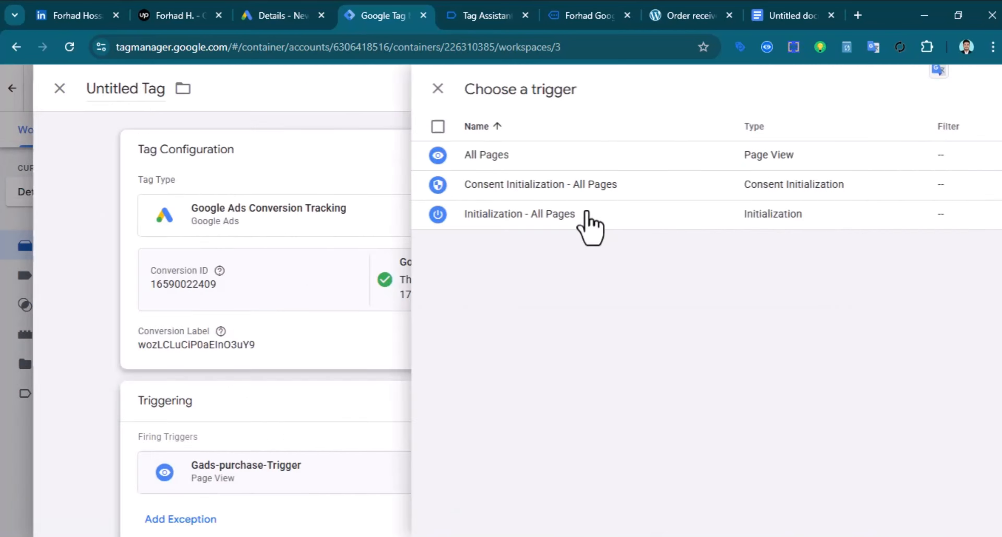
Name the conversion tag Gads-purchase-Tag, copy its title, and save it
{"action": "double_click", "coordinate": [229, 89]}
{"action": "key", "text": "ctrl+v"}
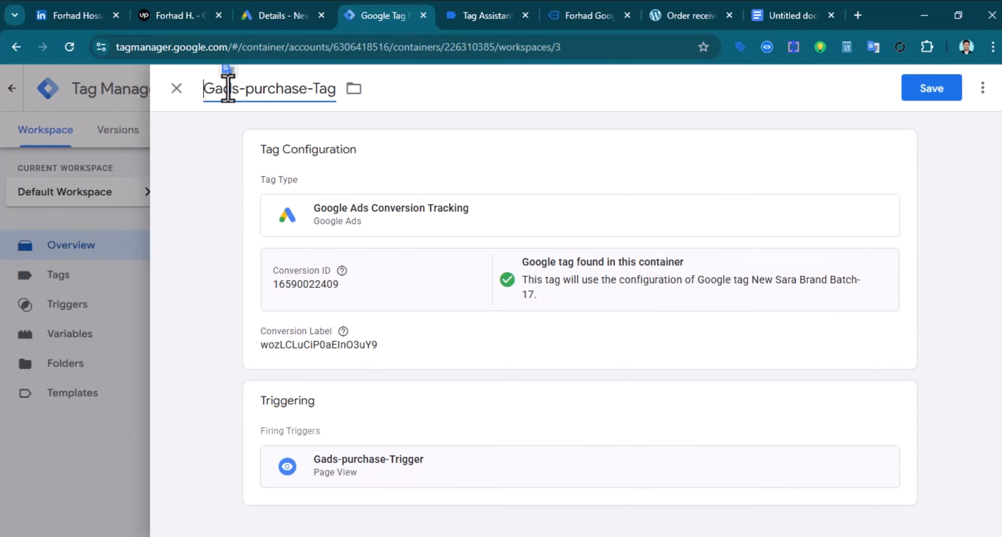
{"action": "triple_click", "coordinate": [318, 89]}
{"action": "right_click", "coordinate": [275, 101]}
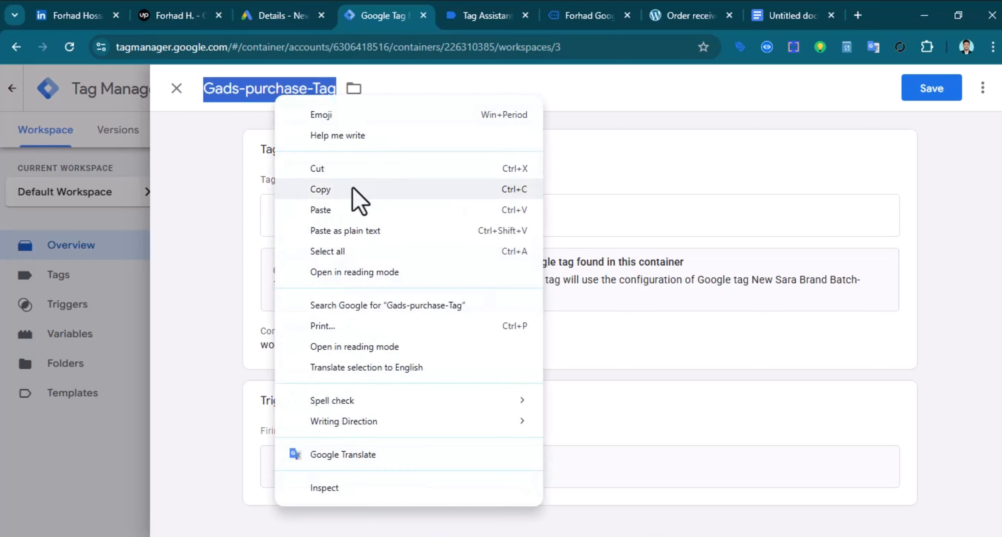
{"action": "left_click", "coordinate": [352, 190]}
{"action": "left_click", "coordinate": [924, 95]}
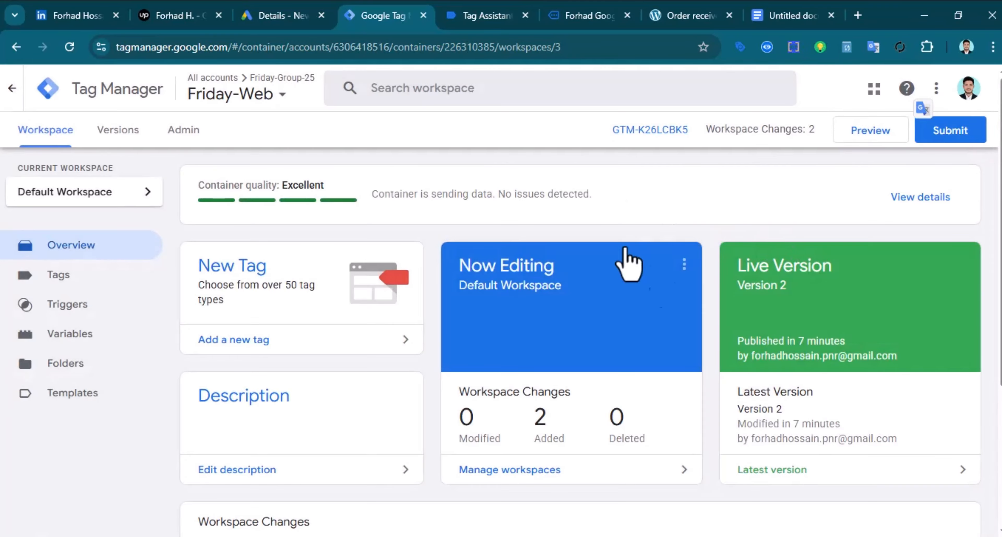
Publish the container as version Gads-purchase-Tag and launch a site preview
{"action": "left_click", "coordinate": [951, 130]}
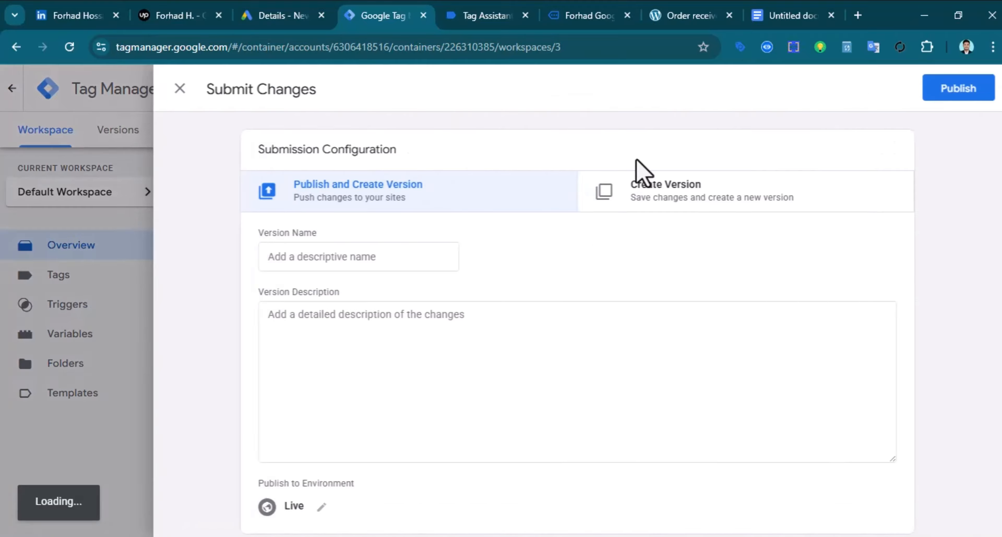
{"action": "right_click", "coordinate": [356, 252]}
{"action": "left_click", "coordinate": [421, 370]}
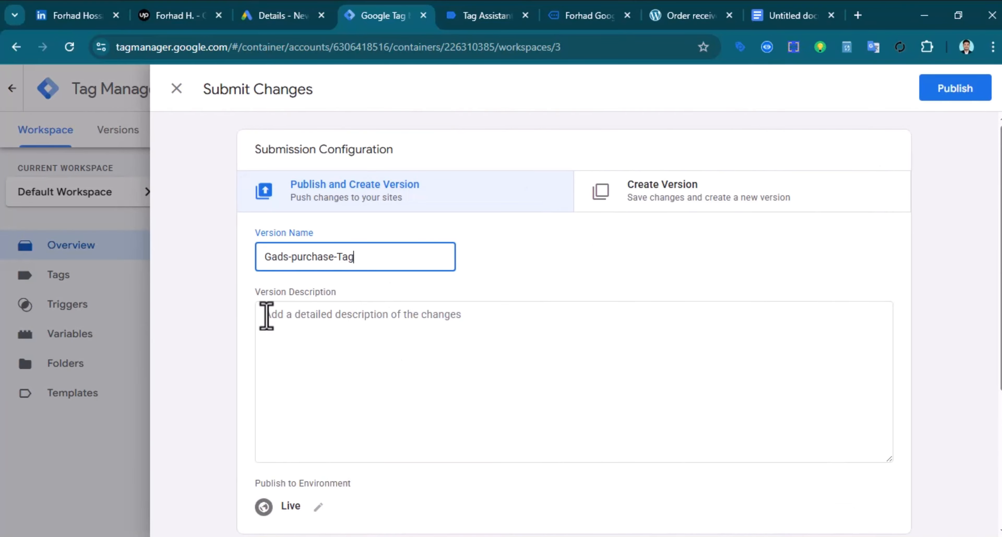
{"action": "left_click", "coordinate": [955, 88]}
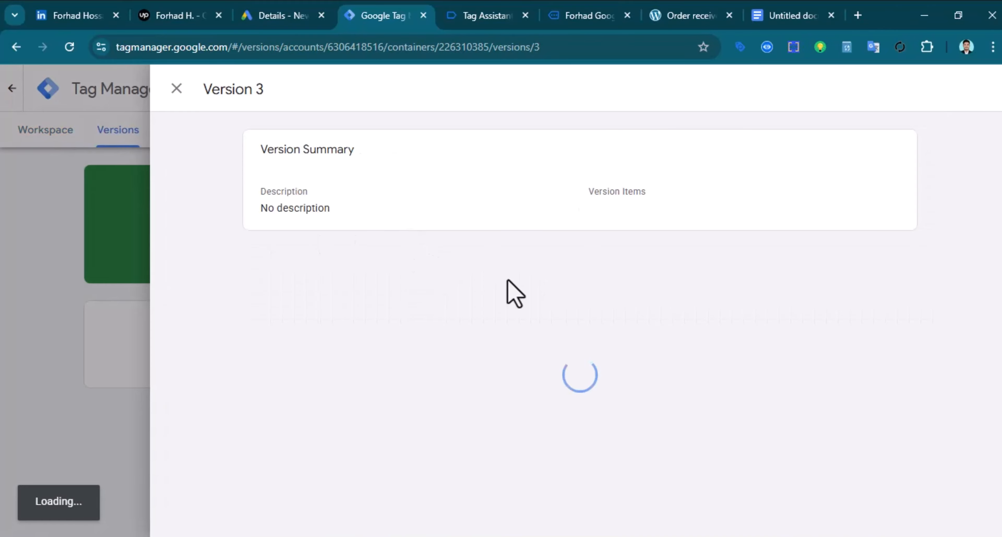
{"action": "left_click", "coordinate": [176, 90]}
{"action": "left_click", "coordinate": [44, 133]}
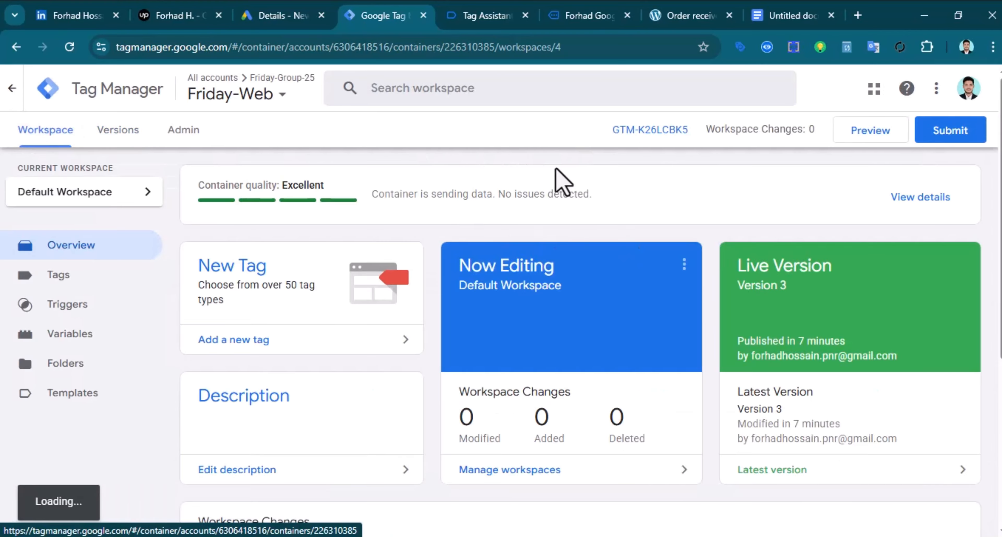
{"action": "left_click", "coordinate": [867, 134]}
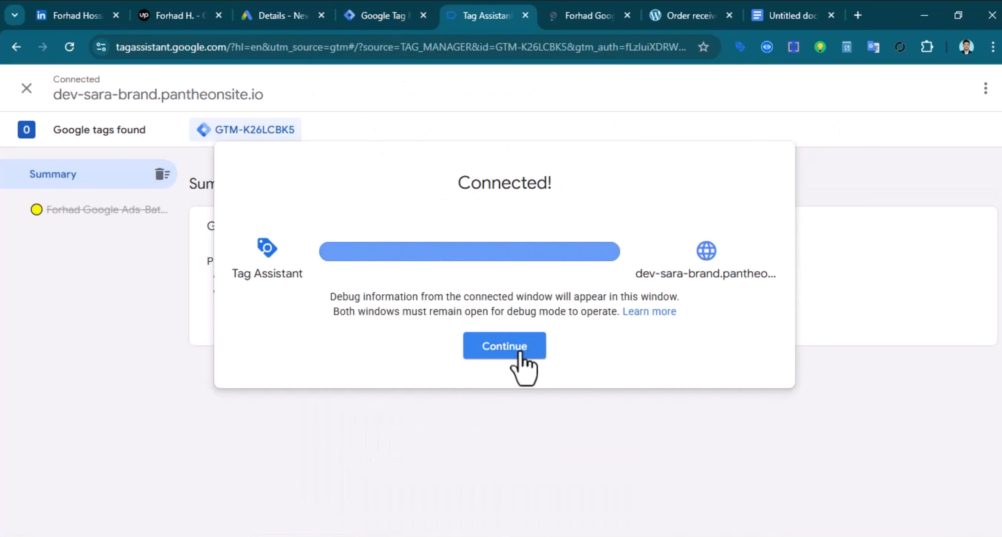
Confirm in Tag Assistant that Gads-purchase-Tag hasn't fired on the homepage, then close the debug tabs
{"action": "left_click", "coordinate": [580, 12]}
{"action": "left_click", "coordinate": [506, 16]}
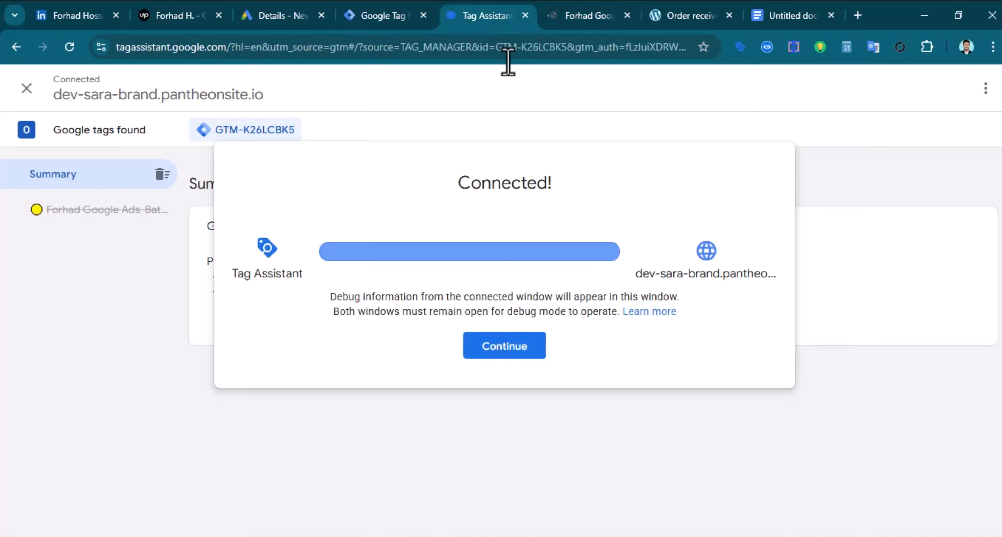
{"action": "left_click", "coordinate": [508, 353]}
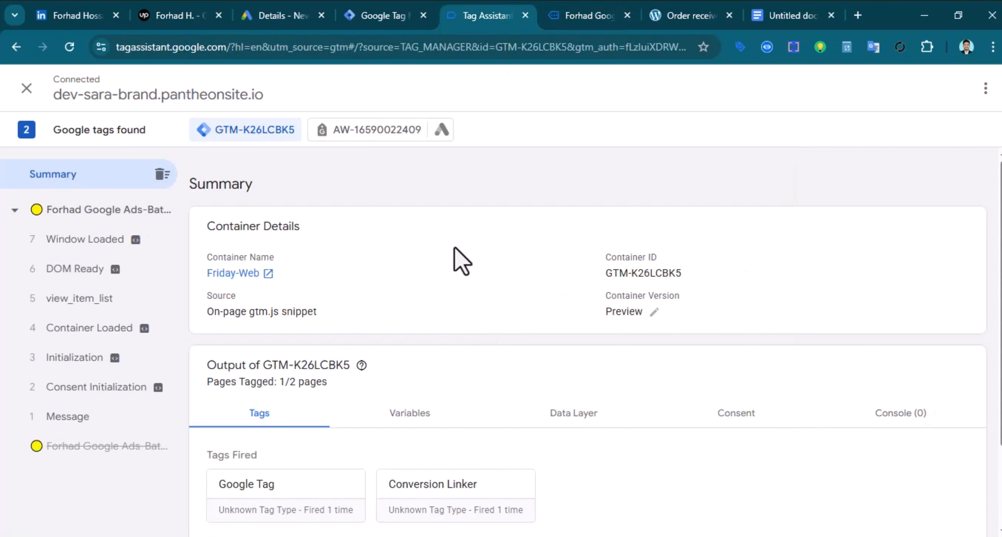
{"action": "scroll", "coordinate": [416, 280], "scroll_direction": "down", "scroll_amount": 2}
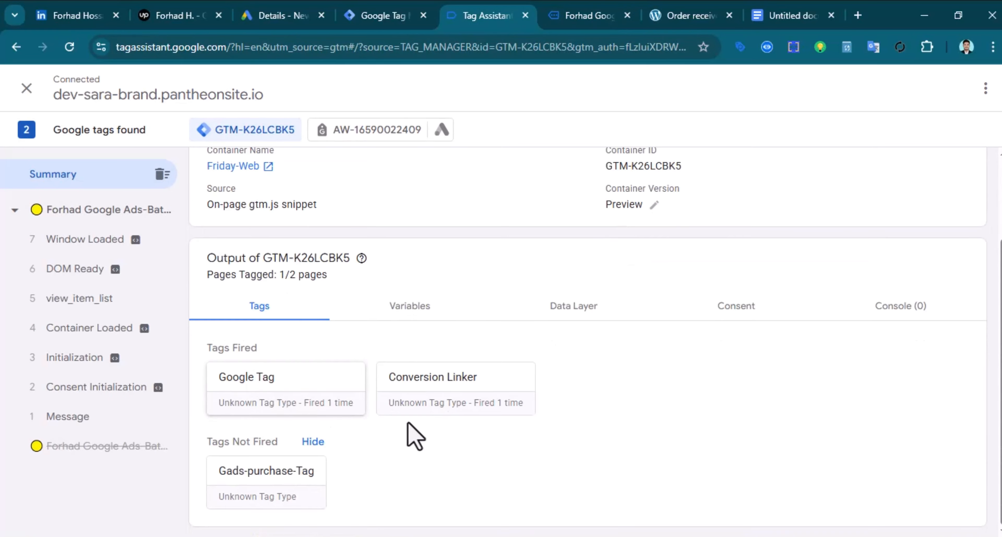
{"action": "scroll", "coordinate": [398, 496], "scroll_direction": "up", "scroll_amount": 2}
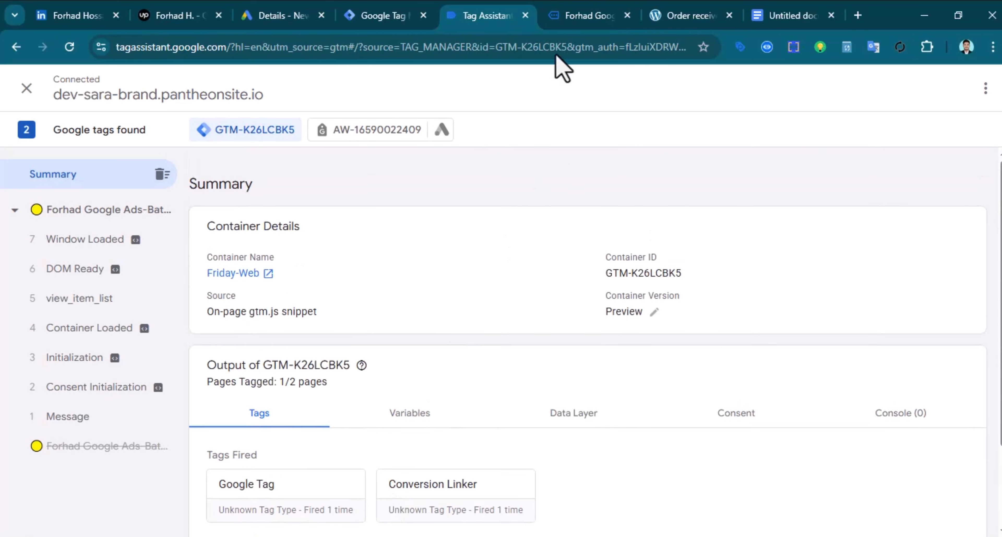
{"action": "left_click", "coordinate": [525, 16]}
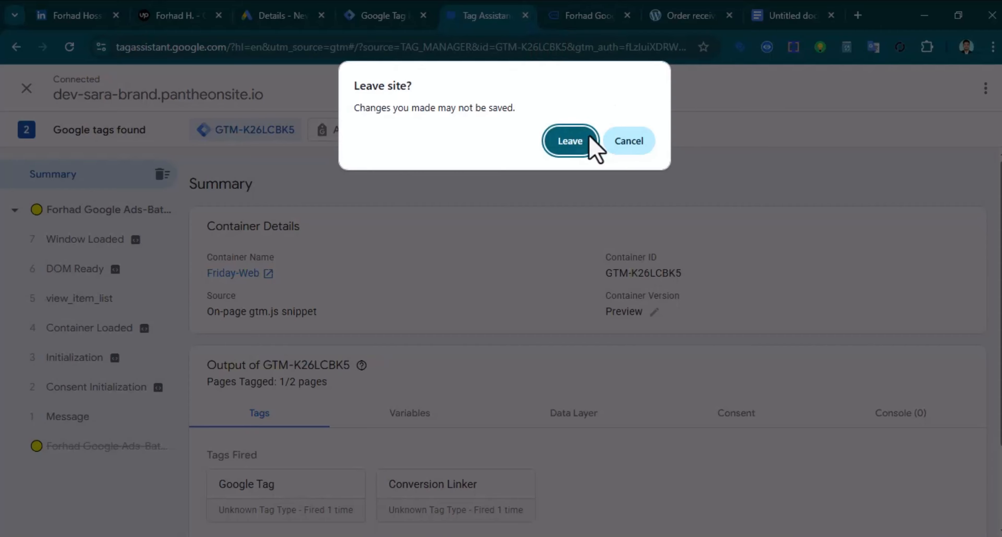
{"action": "left_click", "coordinate": [567, 141]}
{"action": "left_click", "coordinate": [598, 17]}
{"action": "left_click", "coordinate": [440, 11]}
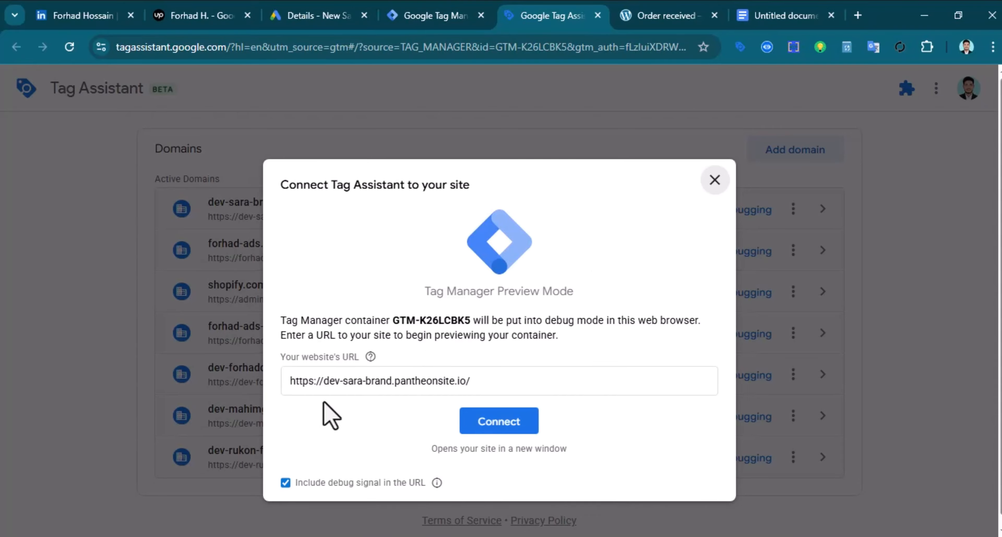
Connect Tag Assistant to the store and review the initial tag summary
{"action": "left_click", "coordinate": [502, 423]}
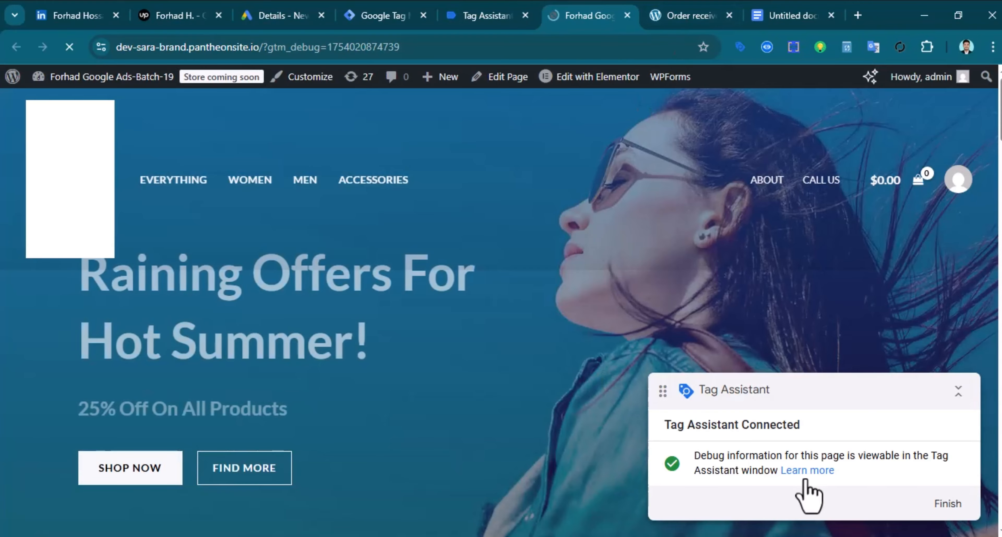
{"action": "left_click", "coordinate": [675, 16]}
{"action": "left_click", "coordinate": [589, 5]}
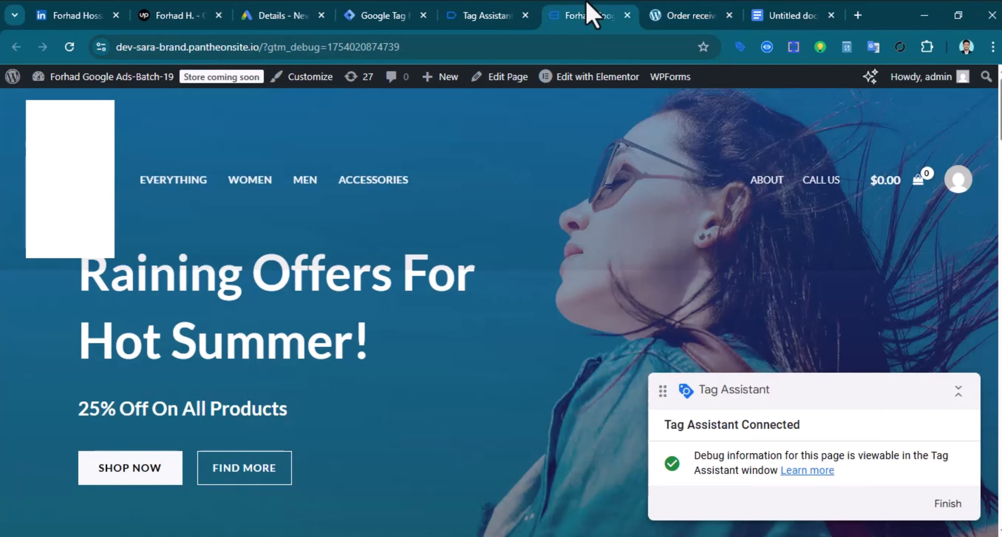
{"action": "left_click", "coordinate": [488, 16]}
{"action": "left_click", "coordinate": [533, 349]}
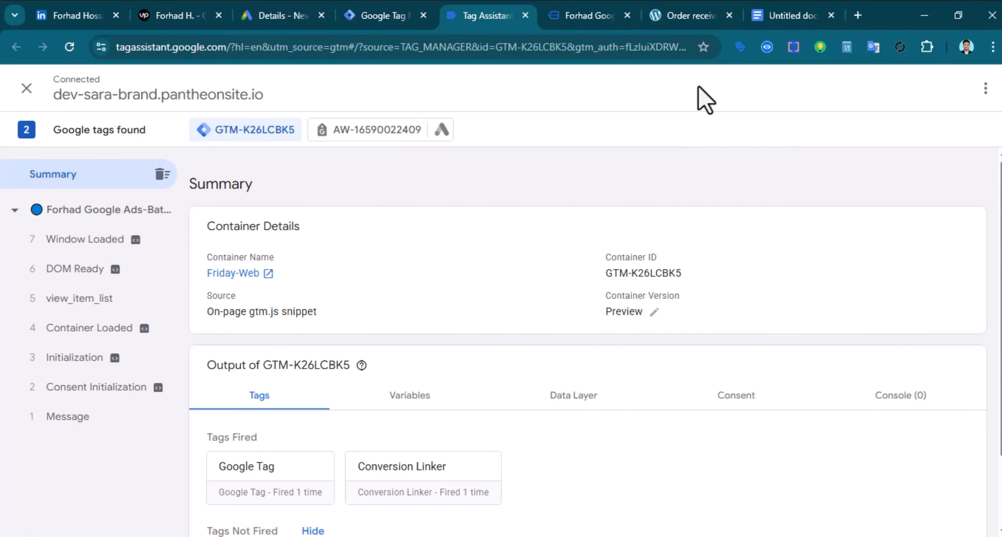
{"action": "scroll", "coordinate": [395, 413], "scroll_direction": "down", "scroll_amount": 3}
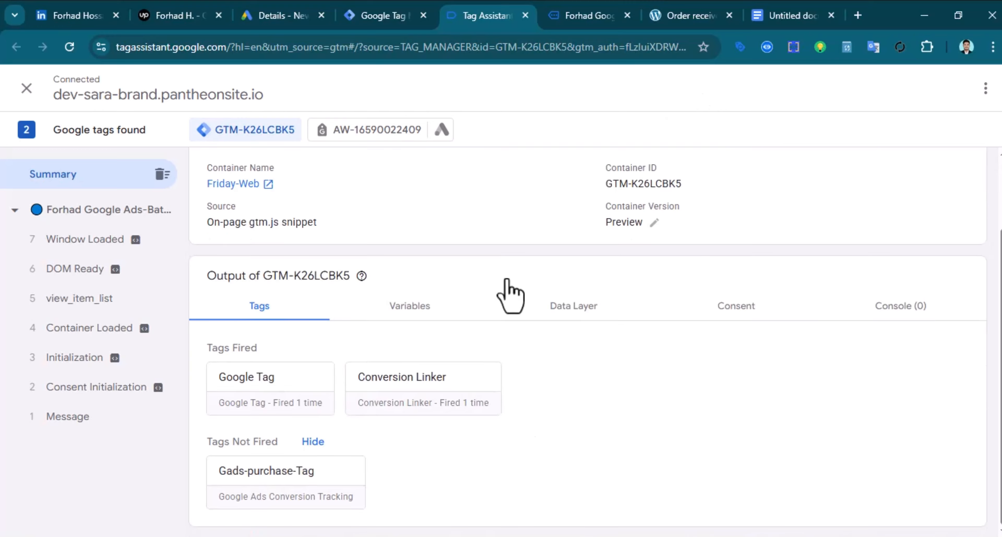
{"action": "left_click", "coordinate": [577, 14]}
{"action": "scroll", "coordinate": [425, 465], "scroll_direction": "down", "scroll_amount": 10}
{"action": "scroll", "coordinate": [526, 418], "scroll_direction": "down", "scroll_amount": 10}
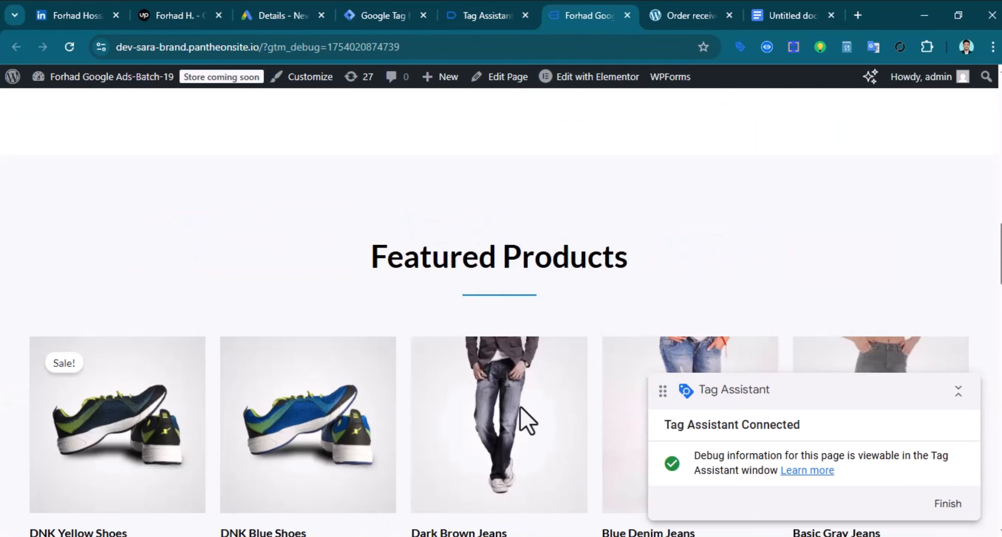
{"action": "scroll", "coordinate": [513, 429], "scroll_direction": "up", "scroll_amount": 3}
{"action": "scroll", "coordinate": [482, 425], "scroll_direction": "down", "scroll_amount": 4}
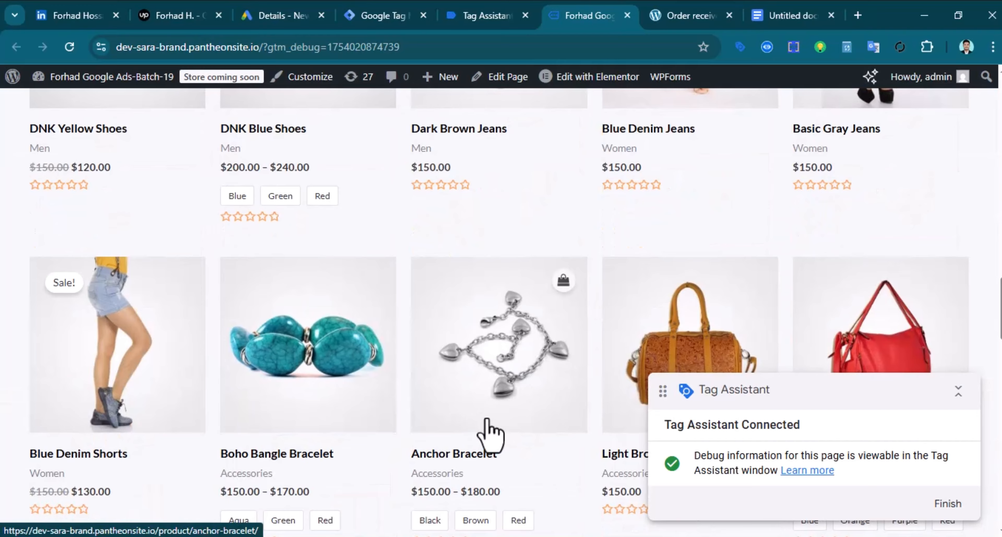
{"action": "scroll", "coordinate": [518, 409], "scroll_direction": "up", "scroll_amount": 5}
Add Blue Denim Jeans to the cart, open the cart, and confirm Gads-purchase-Tag hasn't fired
{"action": "left_click", "coordinate": [740, 237]}
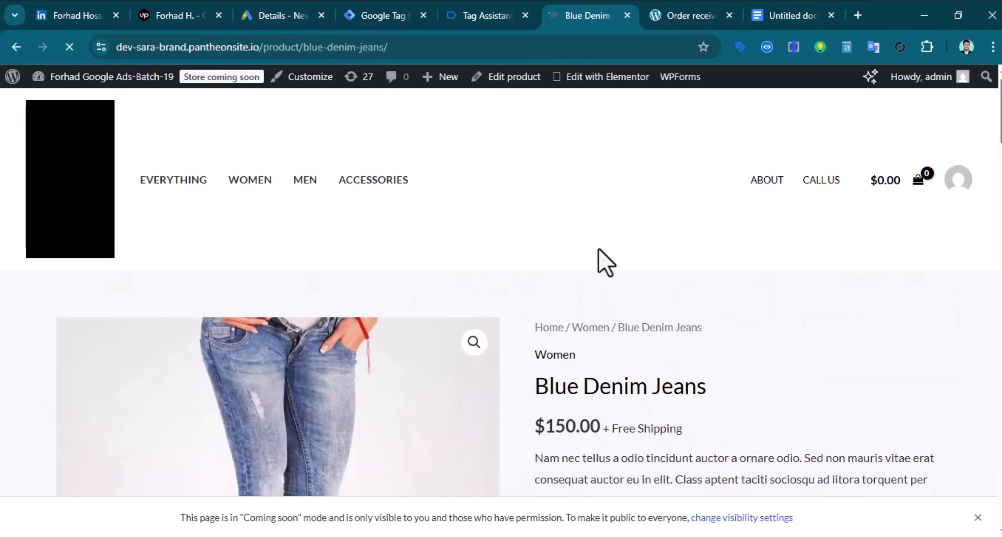
{"action": "scroll", "coordinate": [581, 302], "scroll_direction": "down", "scroll_amount": 5}
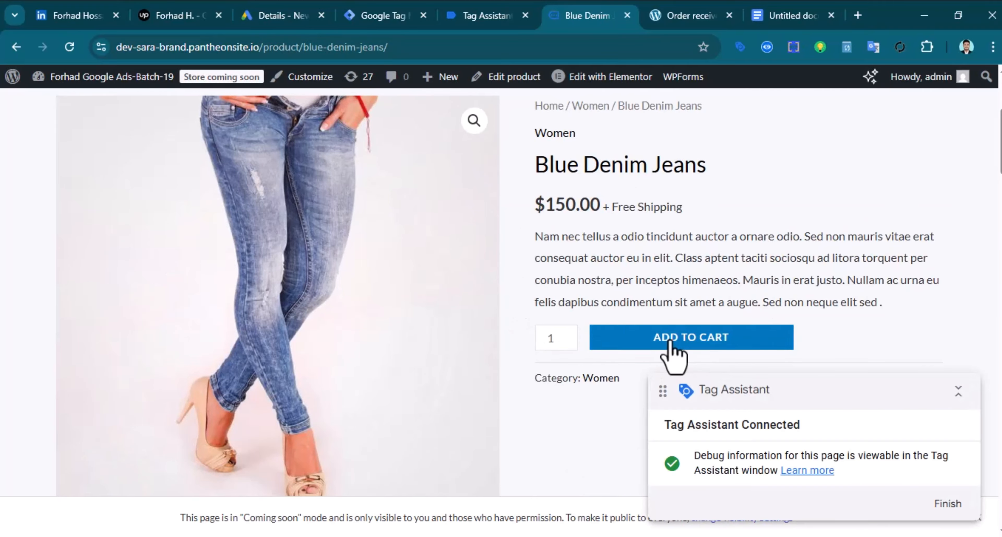
{"action": "left_click", "coordinate": [669, 341]}
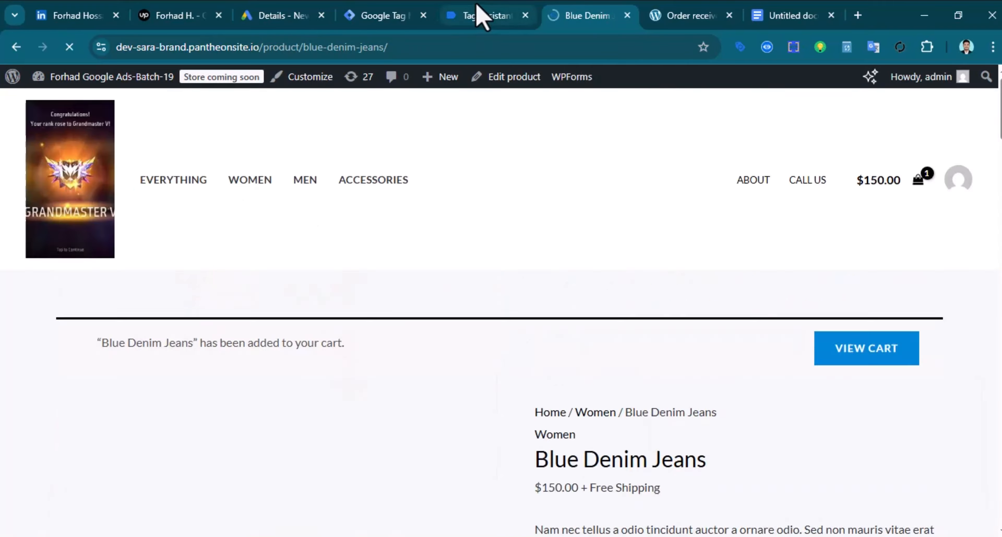
{"action": "left_click", "coordinate": [476, 14]}
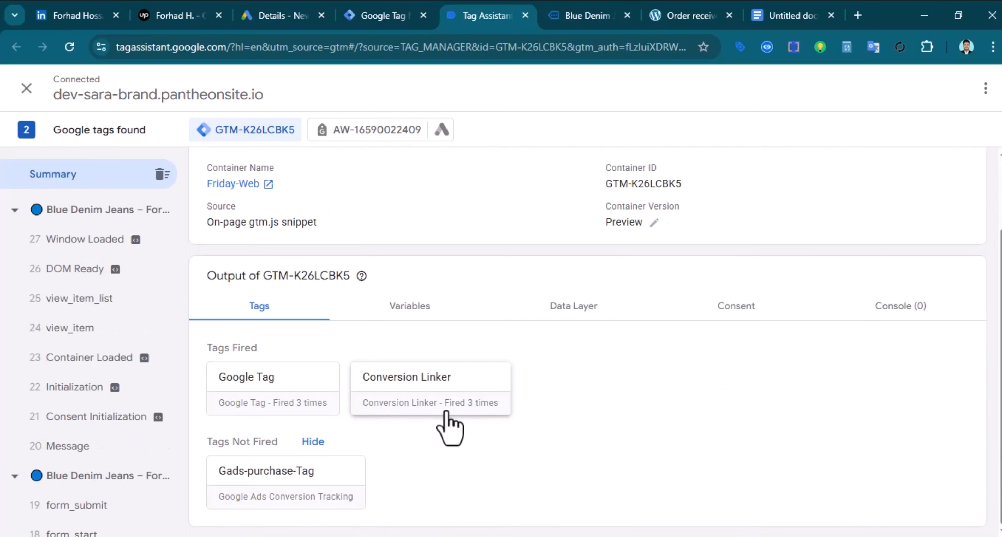
{"action": "left_click", "coordinate": [564, 20]}
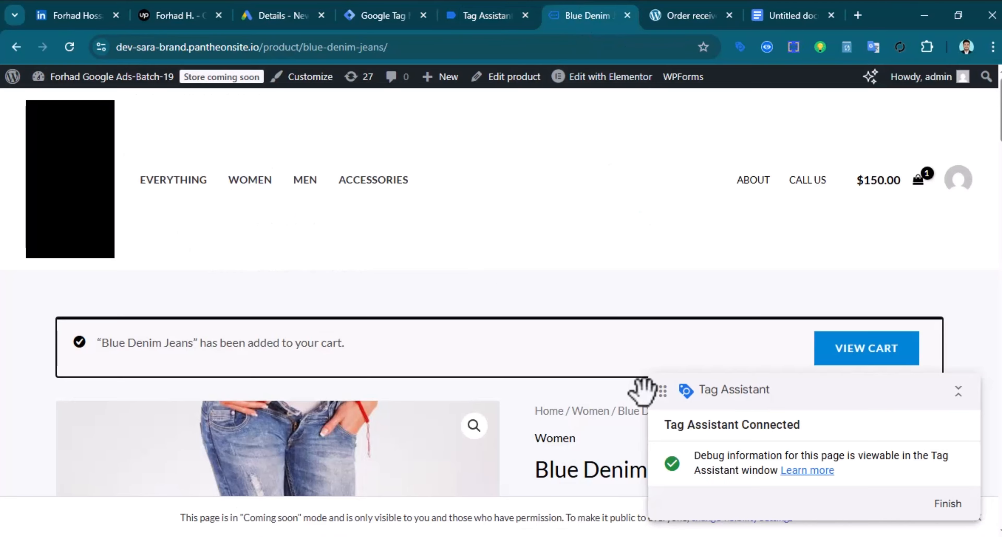
{"action": "left_click", "coordinate": [866, 282]}
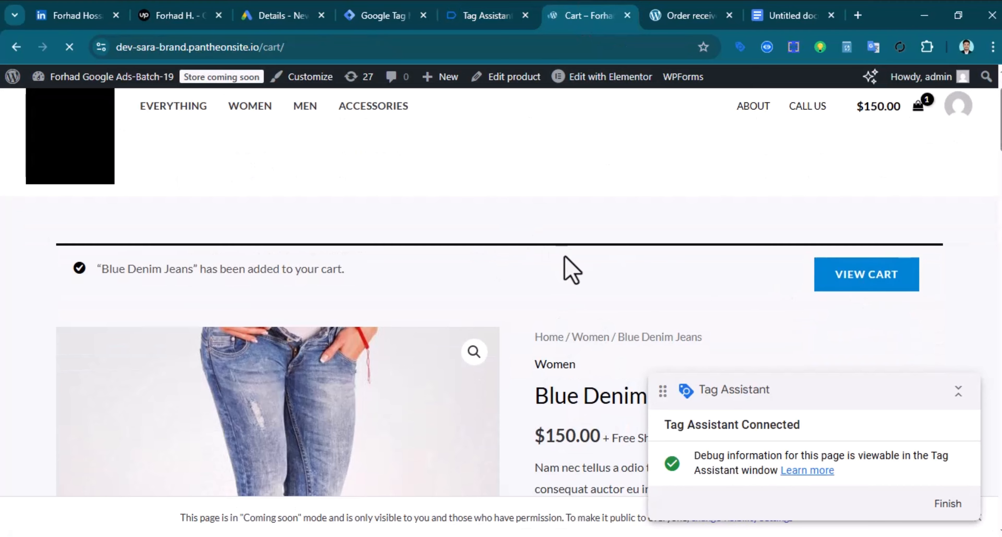
{"action": "left_click", "coordinate": [486, 15]}
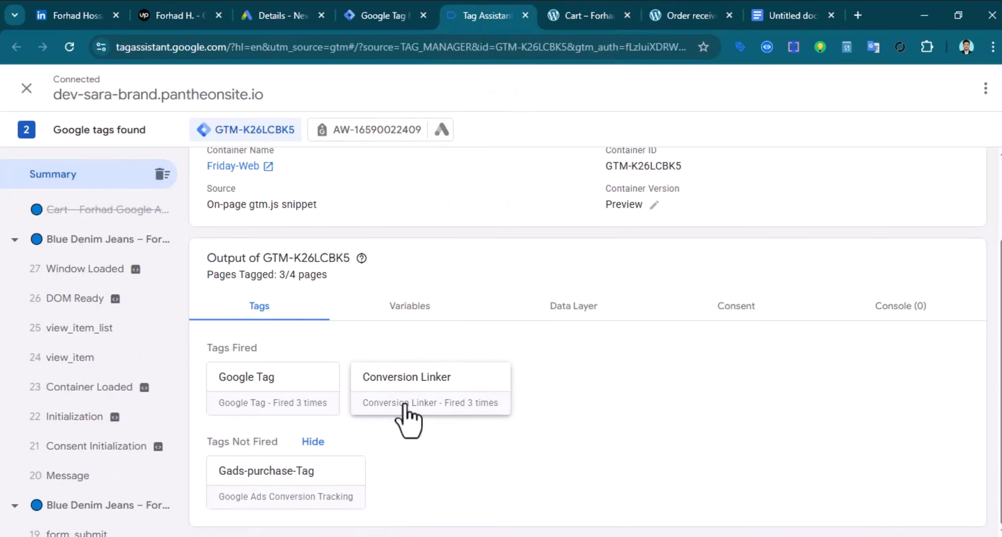
{"action": "scroll", "coordinate": [484, 468], "scroll_direction": "down", "scroll_amount": 2}
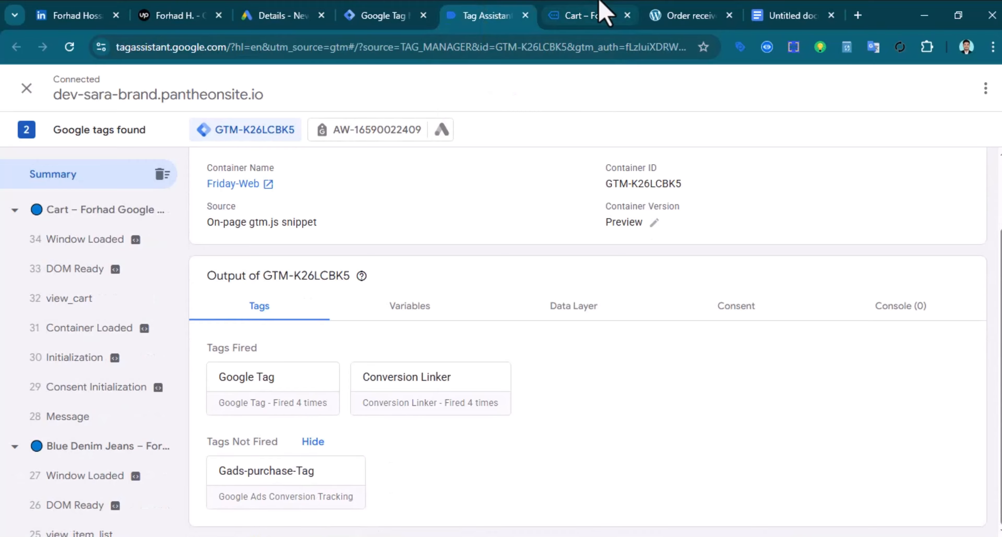
{"action": "left_click", "coordinate": [595, 15]}
{"action": "scroll", "coordinate": [511, 354], "scroll_direction": "down", "scroll_amount": 5}
Go to checkout, review billing details, and place the $150.00 Blue Denim Jeans test order
{"action": "left_click", "coordinate": [690, 202]}
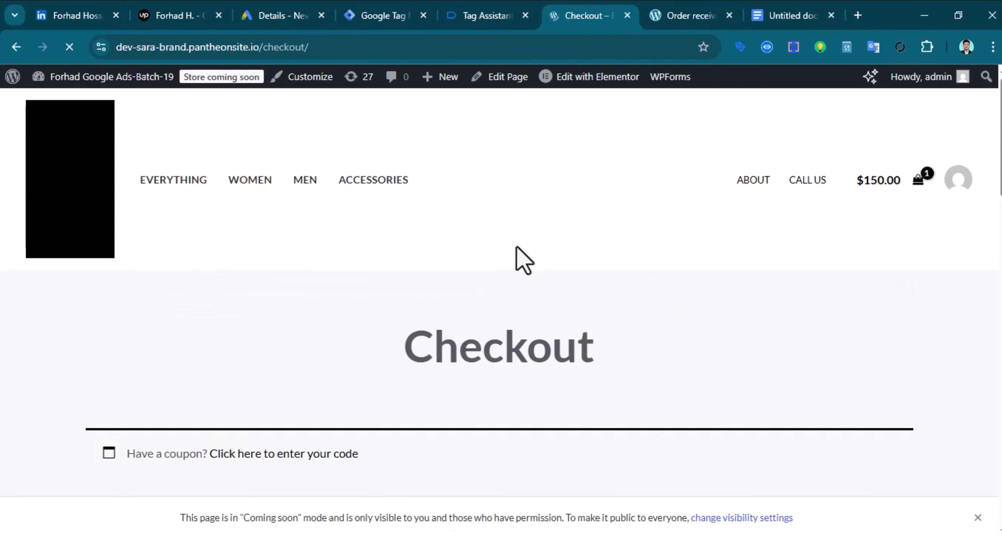
{"action": "left_click", "coordinate": [488, 16]}
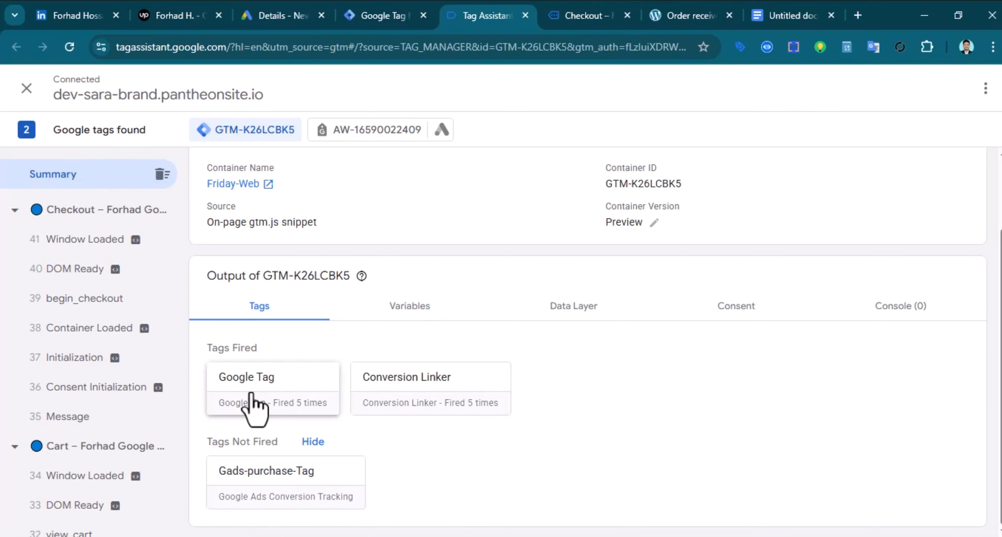
{"action": "left_click", "coordinate": [577, 15]}
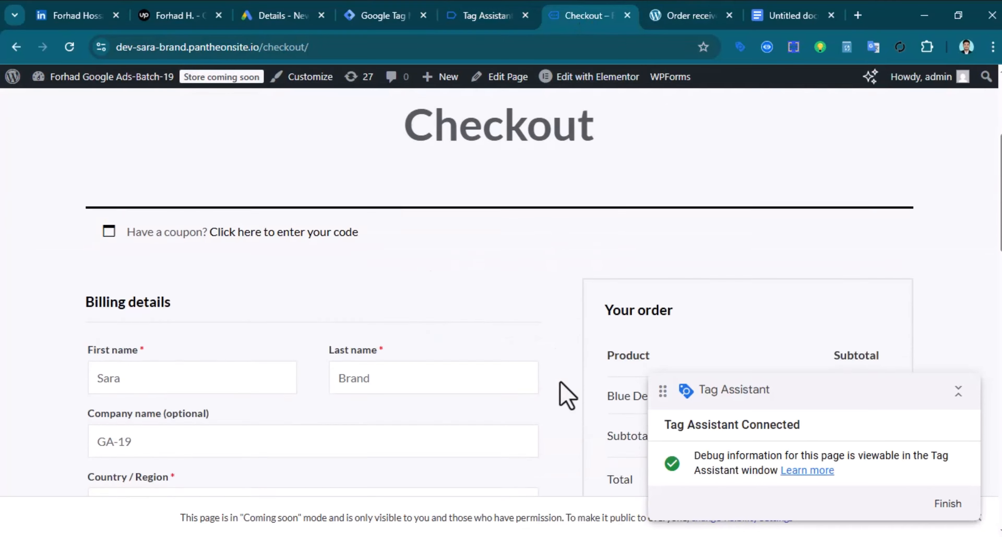
{"action": "scroll", "coordinate": [560, 384], "scroll_direction": "down", "scroll_amount": 10}
{"action": "scroll", "coordinate": [586, 361], "scroll_direction": "up", "scroll_amount": 8}
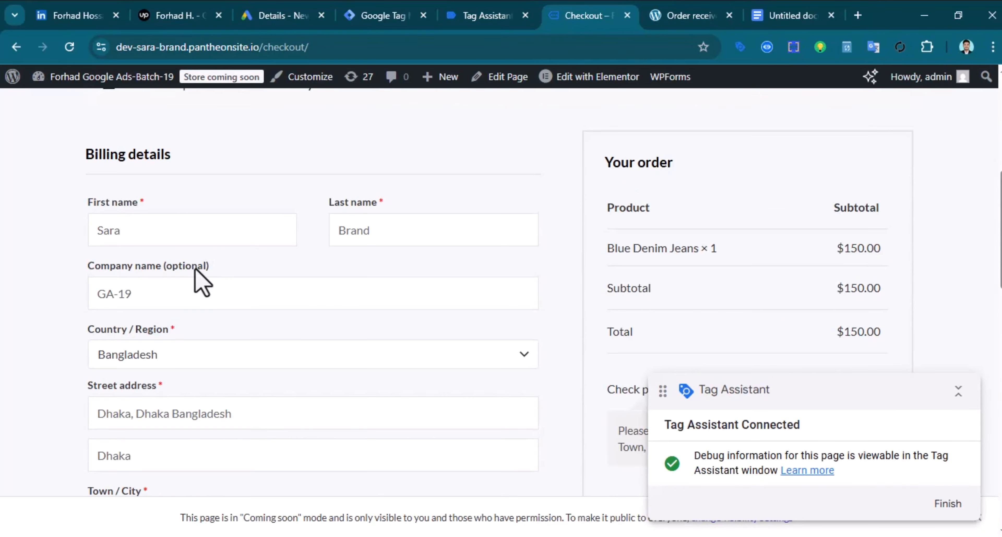
{"action": "scroll", "coordinate": [192, 296], "scroll_direction": "down", "scroll_amount": 10}
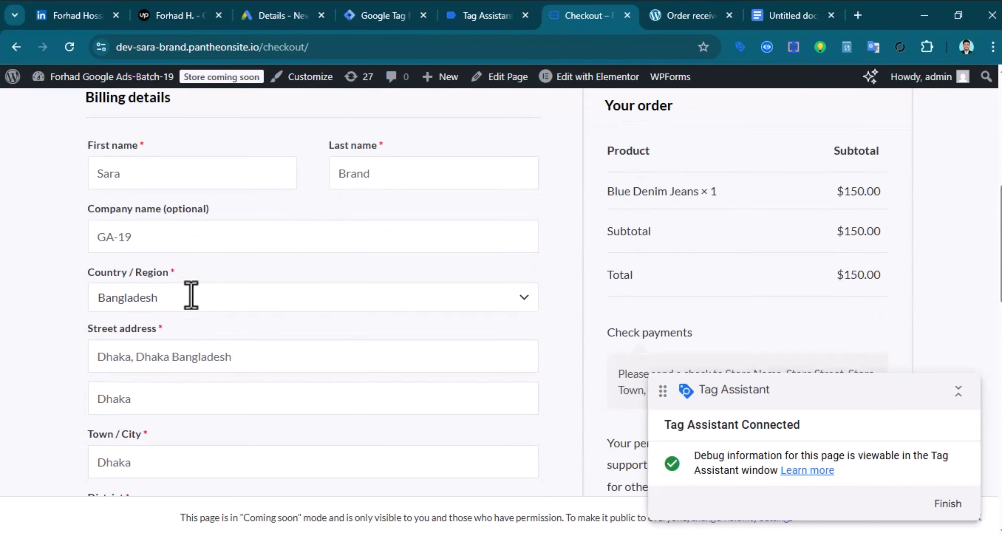
{"action": "scroll", "coordinate": [347, 396], "scroll_direction": "up", "scroll_amount": 8}
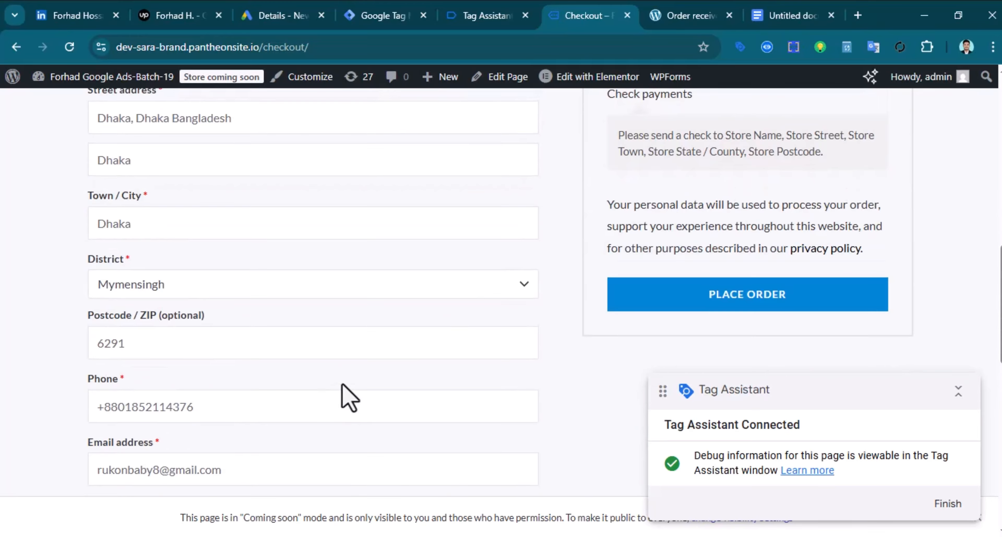
{"action": "scroll", "coordinate": [398, 381], "scroll_direction": "down", "scroll_amount": 5}
{"action": "left_click", "coordinate": [717, 289]}
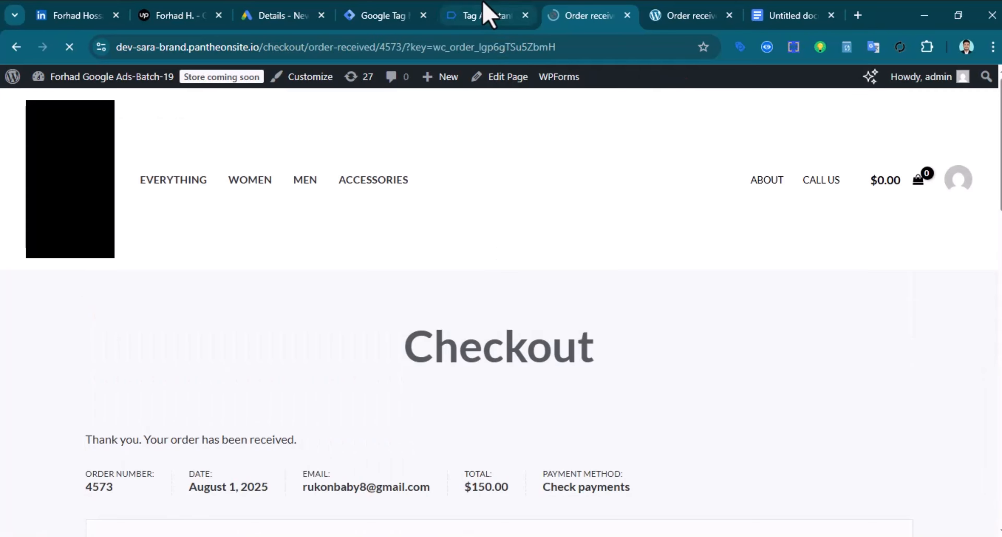
{"action": "left_click", "coordinate": [485, 15]}
Check Gads-purchase-Tag under Tags Fired, then return to the Friday-Purchase conversion details
{"action": "scroll", "coordinate": [417, 320], "scroll_direction": "down", "scroll_amount": 2}
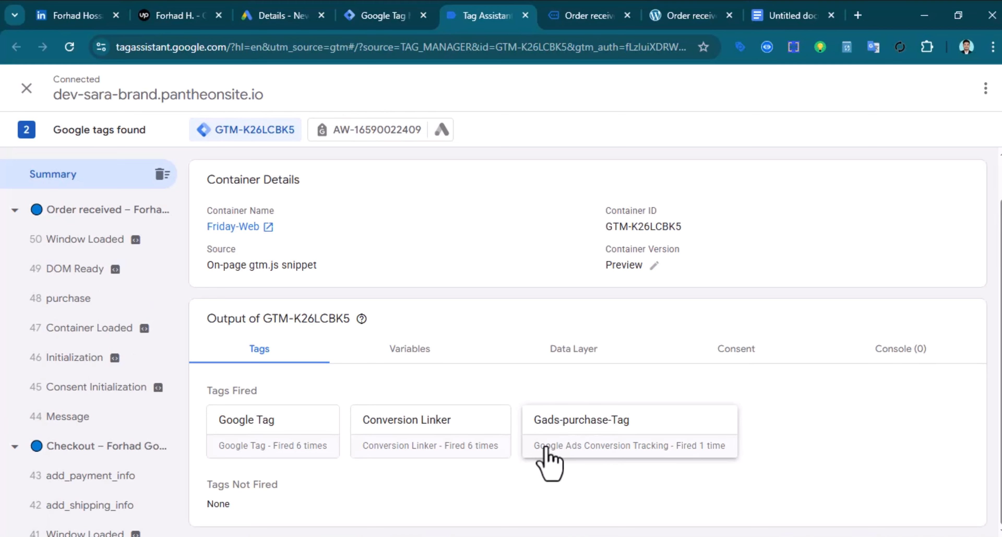
{"action": "scroll", "coordinate": [424, 337], "scroll_direction": "up", "scroll_amount": 2}
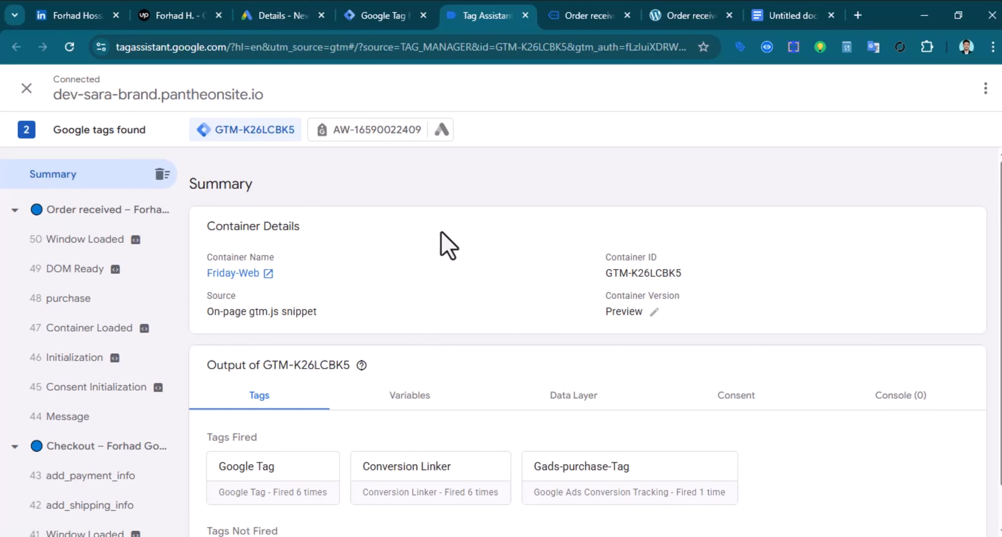
{"action": "left_click", "coordinate": [284, 5]}
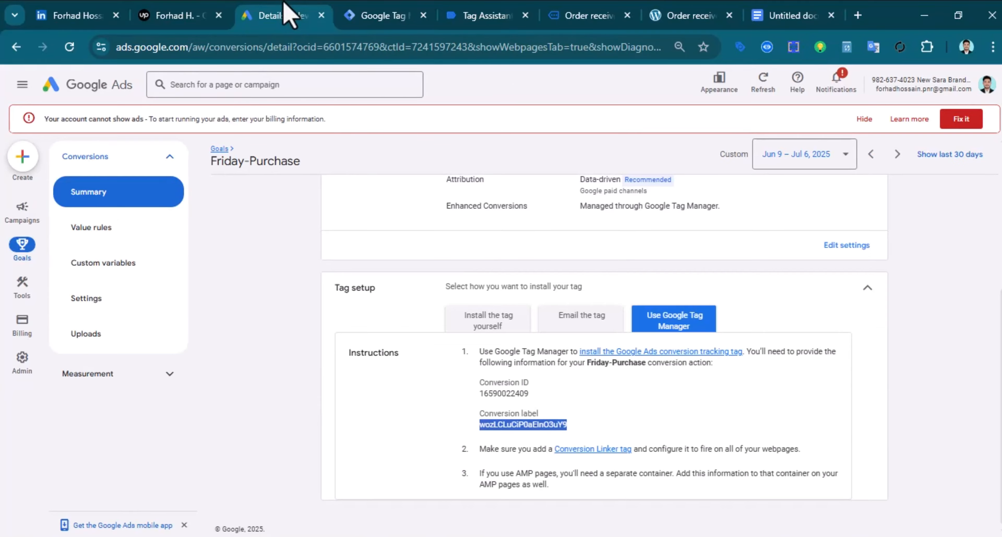
From the Conversions summary, create a website conversion action and show all conversion categories
{"action": "left_click", "coordinate": [109, 197]}
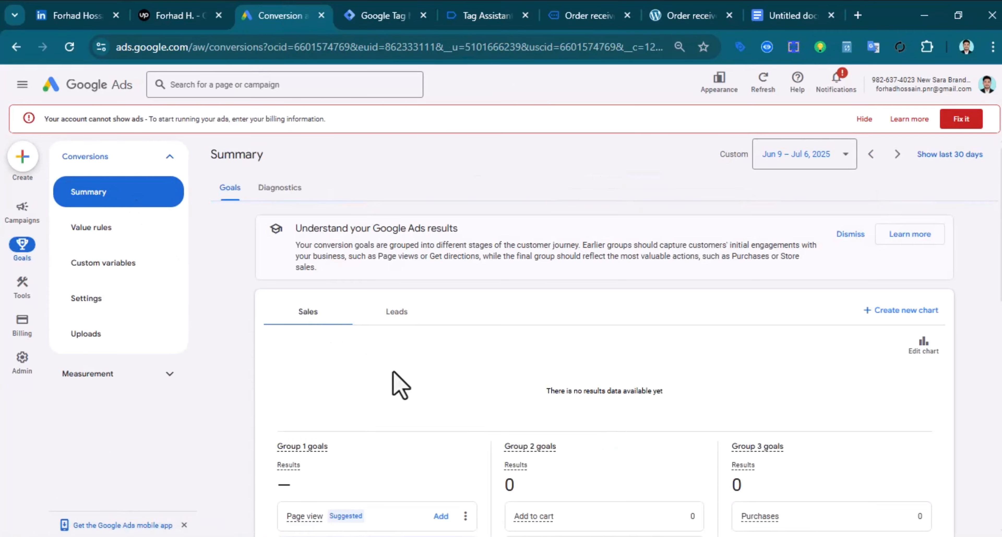
{"action": "scroll", "coordinate": [397, 385], "scroll_direction": "down", "scroll_amount": 6}
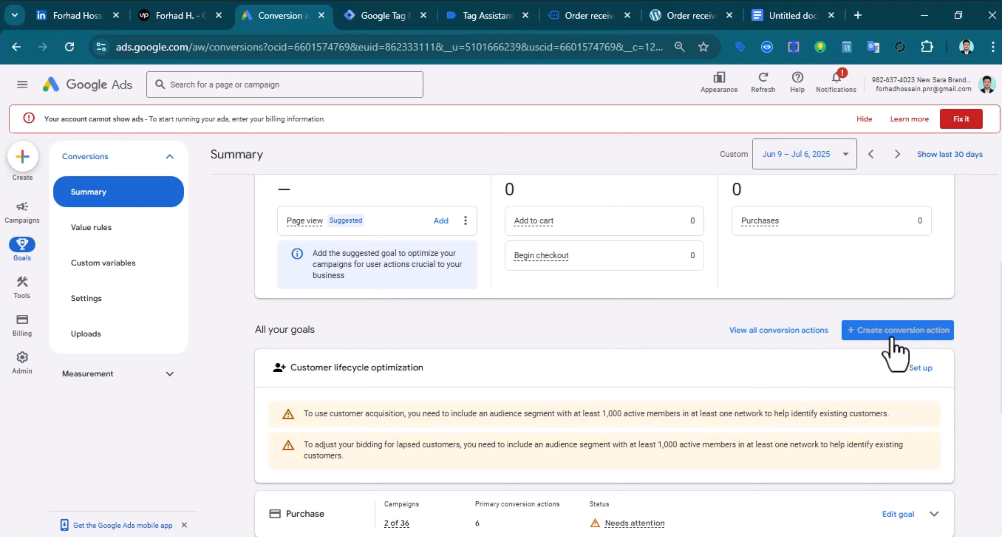
{"action": "left_click", "coordinate": [892, 334]}
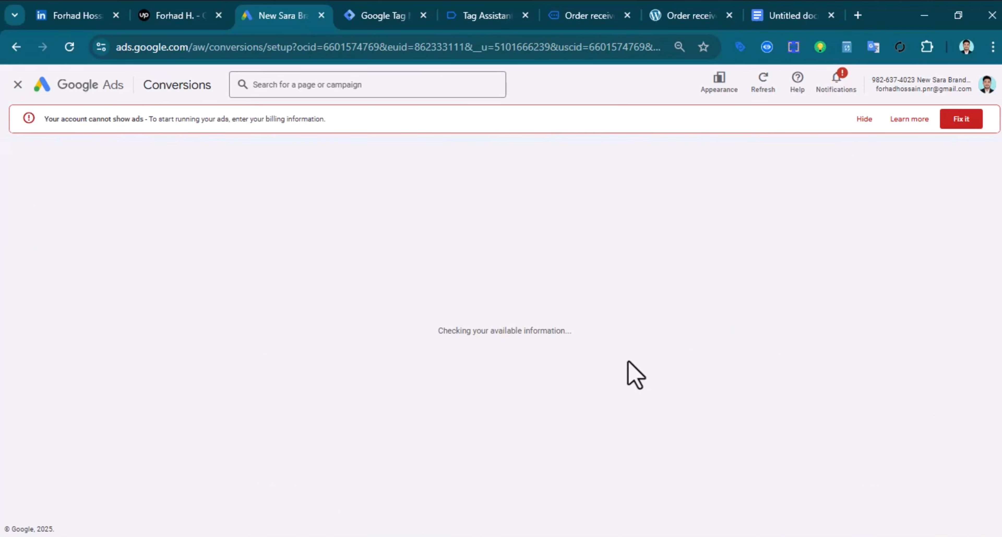
{"action": "scroll", "coordinate": [541, 337], "scroll_direction": "down", "scroll_amount": 3}
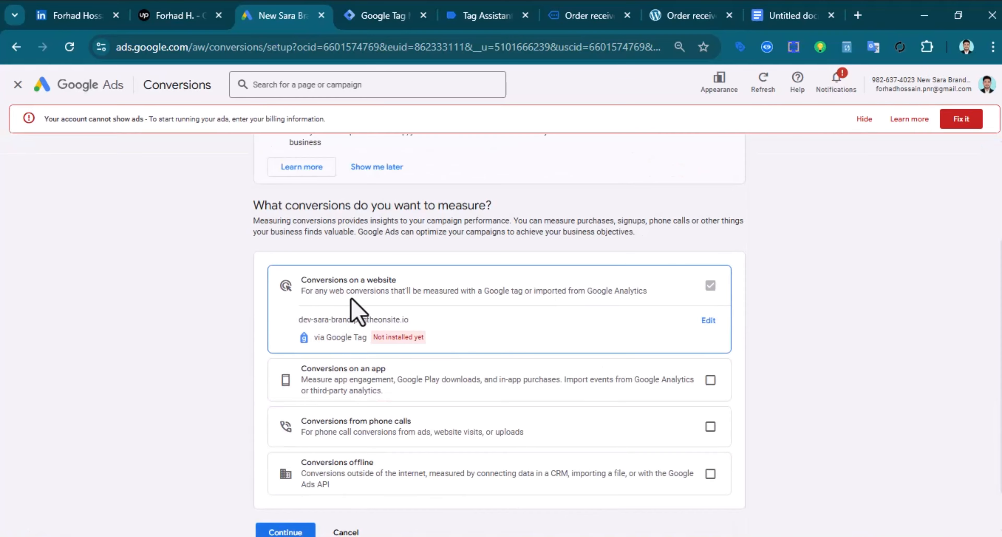
{"action": "scroll", "coordinate": [452, 346], "scroll_direction": "up", "scroll_amount": 1}
{"action": "scroll", "coordinate": [377, 342], "scroll_direction": "down", "scroll_amount": 2}
{"action": "left_click", "coordinate": [312, 490]}
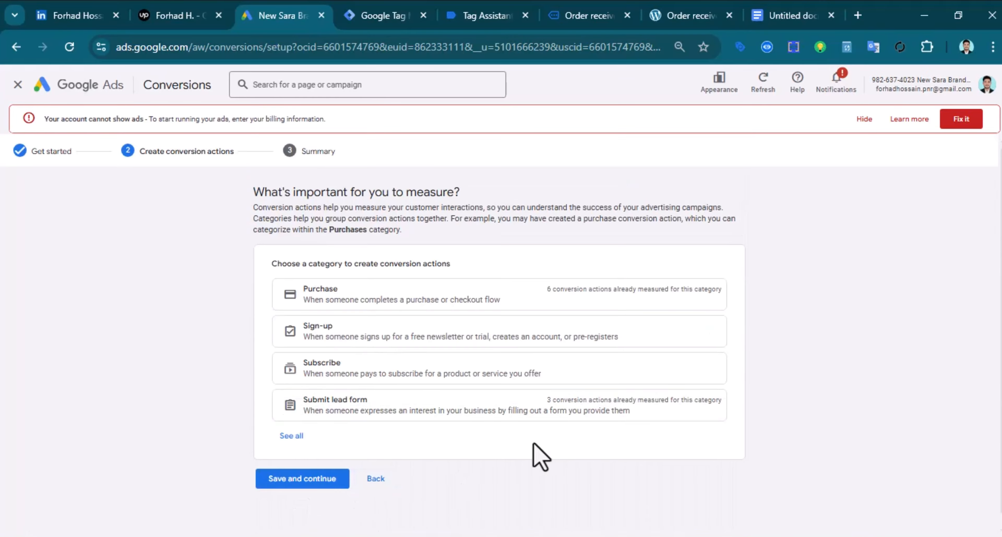
{"action": "left_click", "coordinate": [292, 436]}
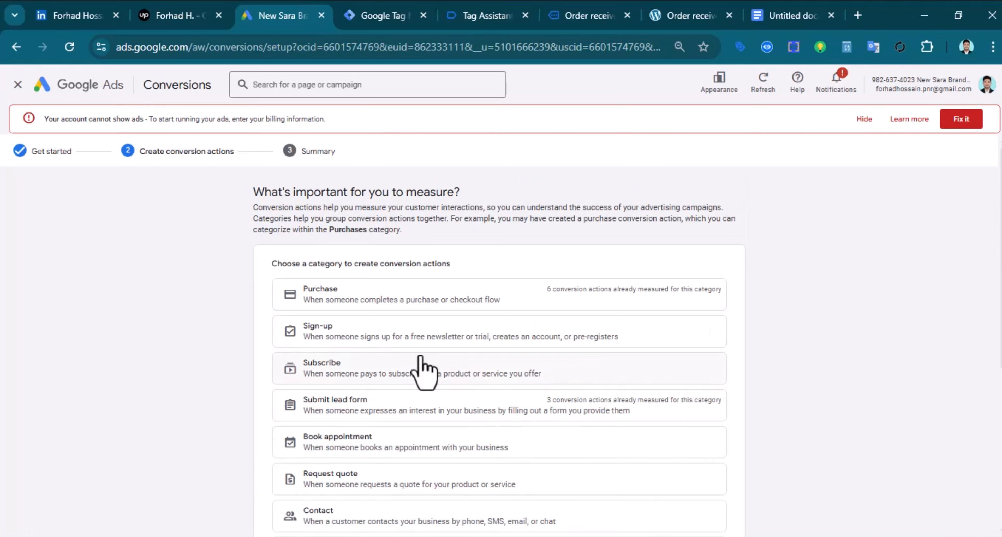
{"action": "scroll", "coordinate": [424, 369], "scroll_direction": "down", "scroll_amount": 5}
Choose Begin checkout, set it up manually with code, and make it a secondary action
{"action": "left_click", "coordinate": [338, 373]}
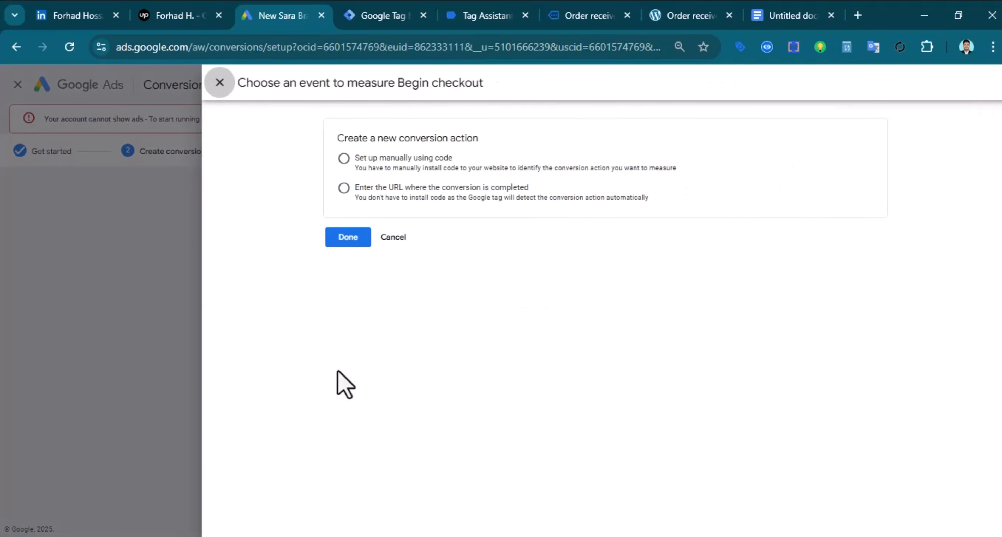
{"action": "left_click", "coordinate": [342, 162]}
{"action": "left_click", "coordinate": [460, 249]}
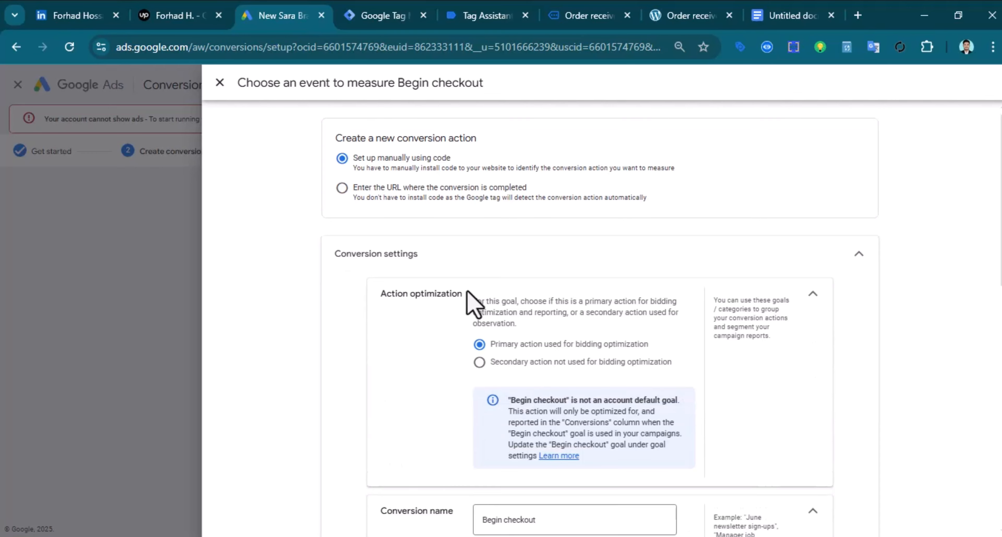
{"action": "scroll", "coordinate": [613, 380], "scroll_direction": "down", "scroll_amount": 2}
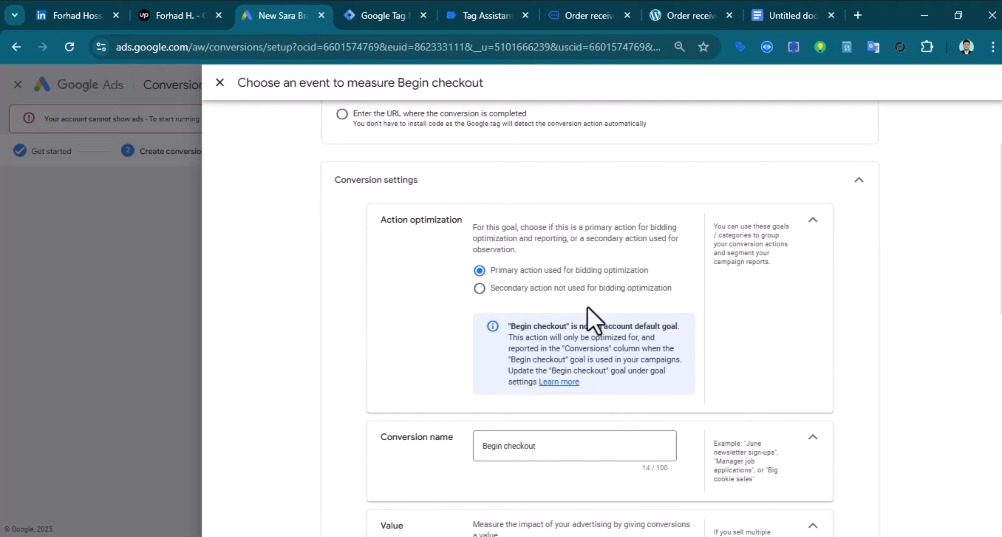
{"action": "left_click", "coordinate": [480, 288]}
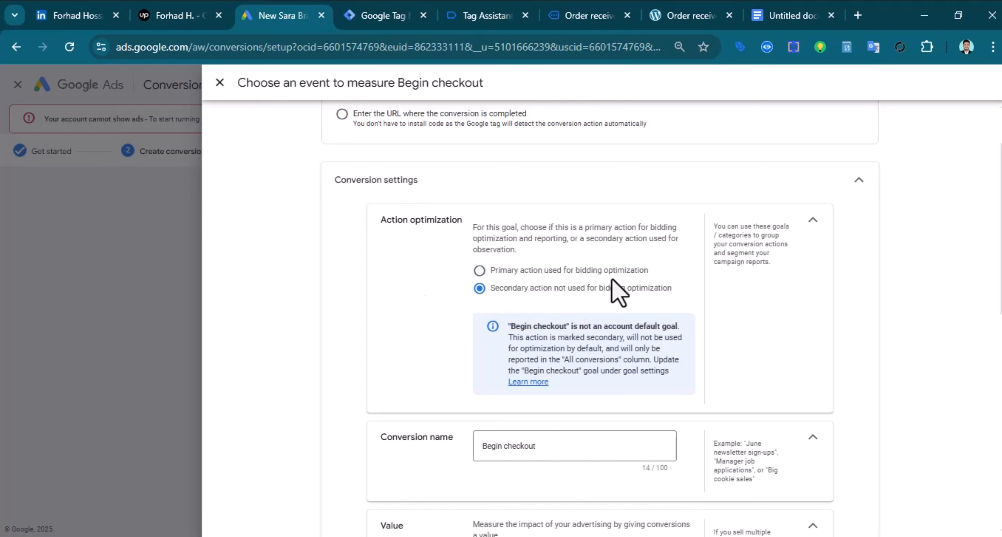
Set a 30-day click-through window and save the Begin checkout conversion
{"action": "scroll", "coordinate": [487, 306], "scroll_direction": "down", "scroll_amount": 10}
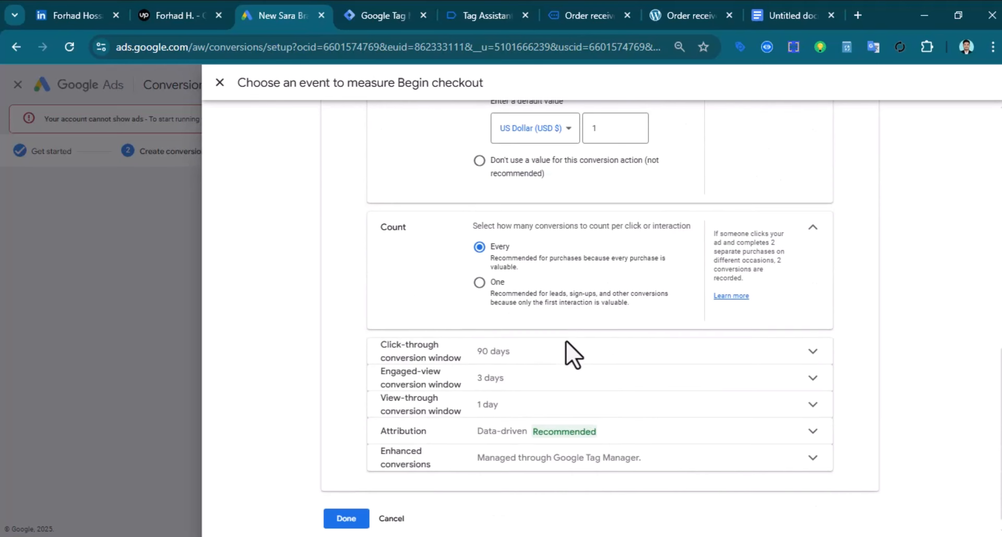
{"action": "left_click", "coordinate": [517, 353]}
{"action": "left_click", "coordinate": [528, 272]}
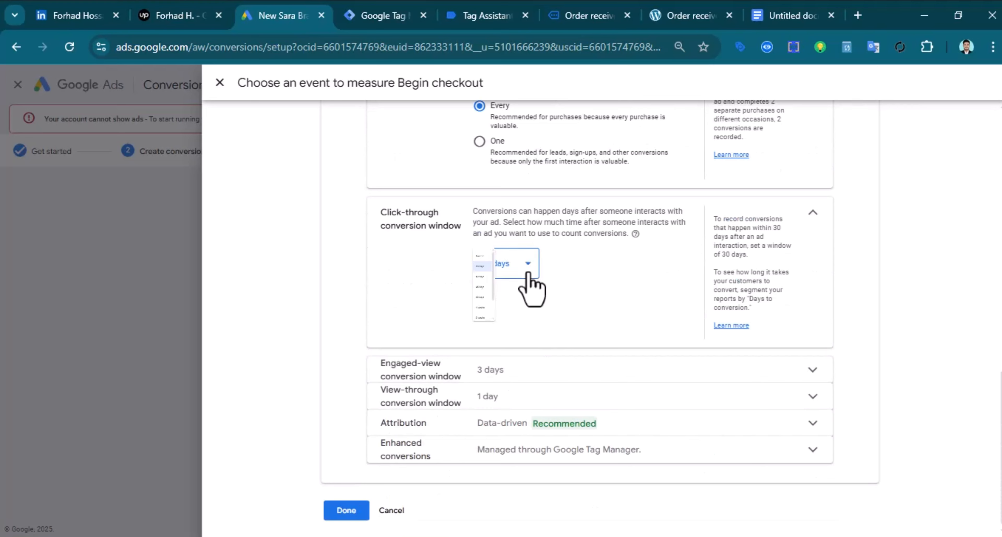
{"action": "left_click", "coordinate": [502, 401]}
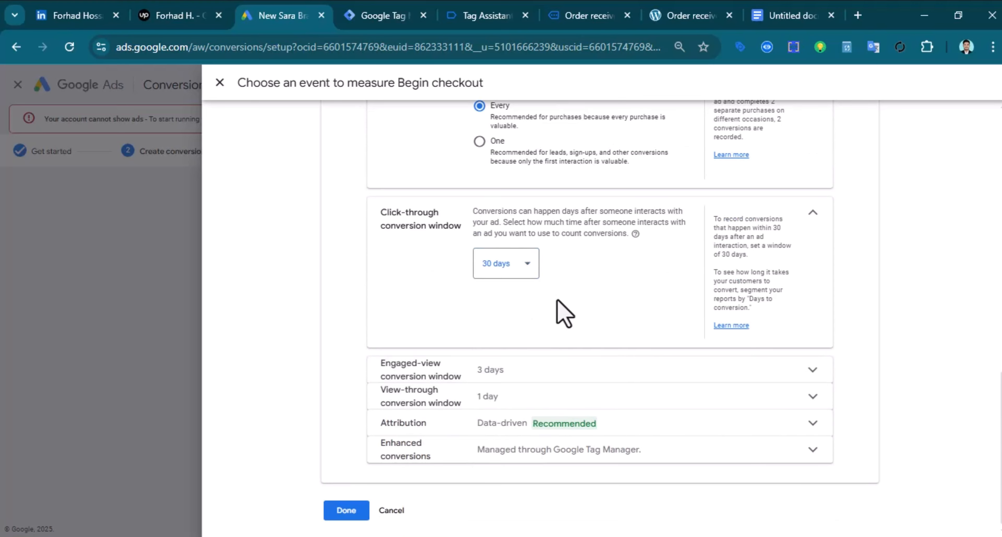
{"action": "left_click", "coordinate": [364, 510]}
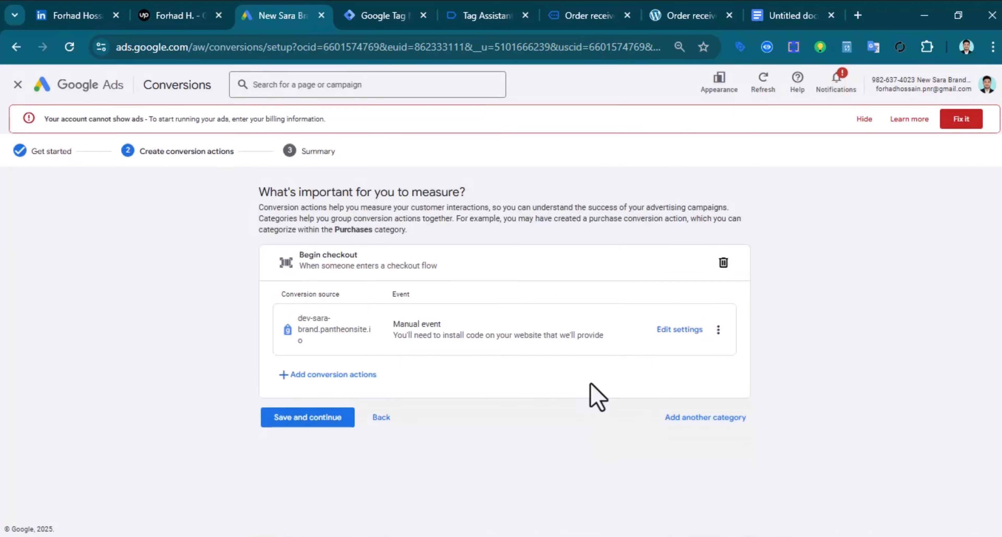
{"action": "left_click", "coordinate": [323, 419]}
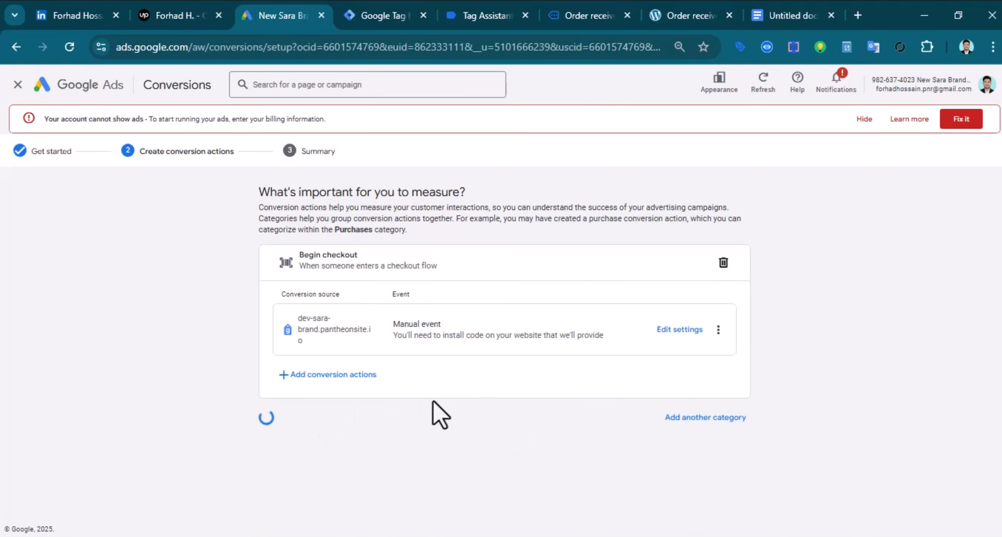
{"action": "scroll", "coordinate": [561, 337], "scroll_direction": "down", "scroll_amount": 4}
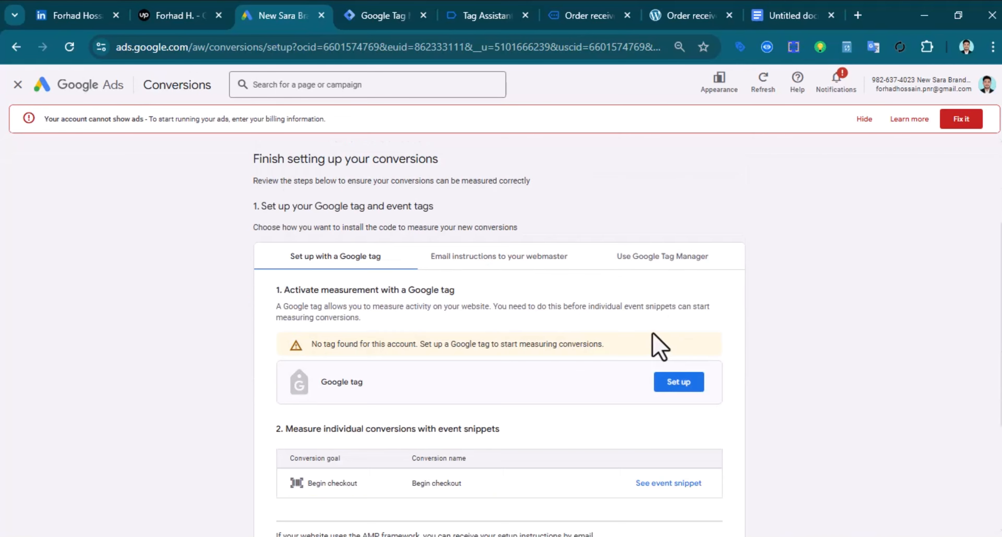
Copy the Begin checkout conversion ID from its Tag Manager setup details, then go to Tag Manager
{"action": "left_click", "coordinate": [668, 267]}
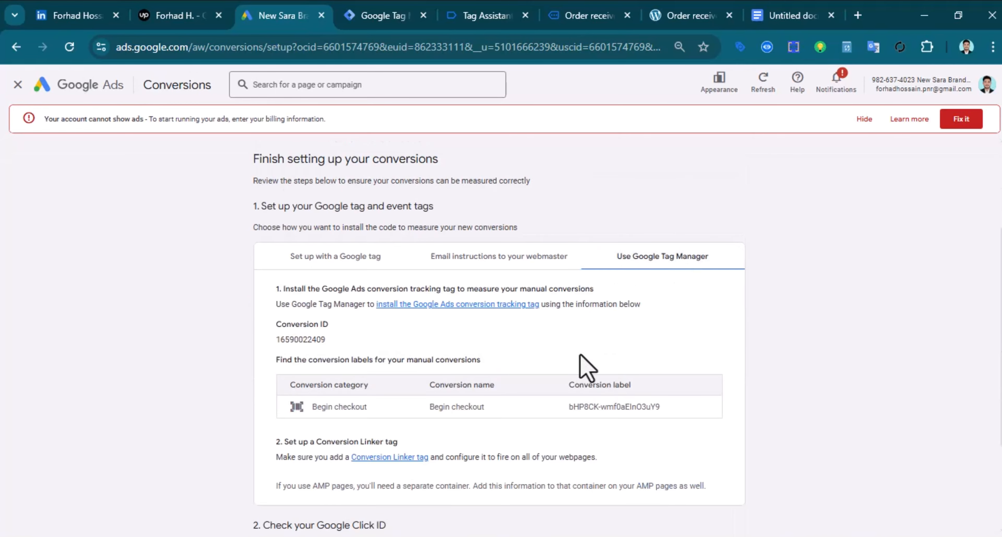
{"action": "right_click", "coordinate": [304, 343]}
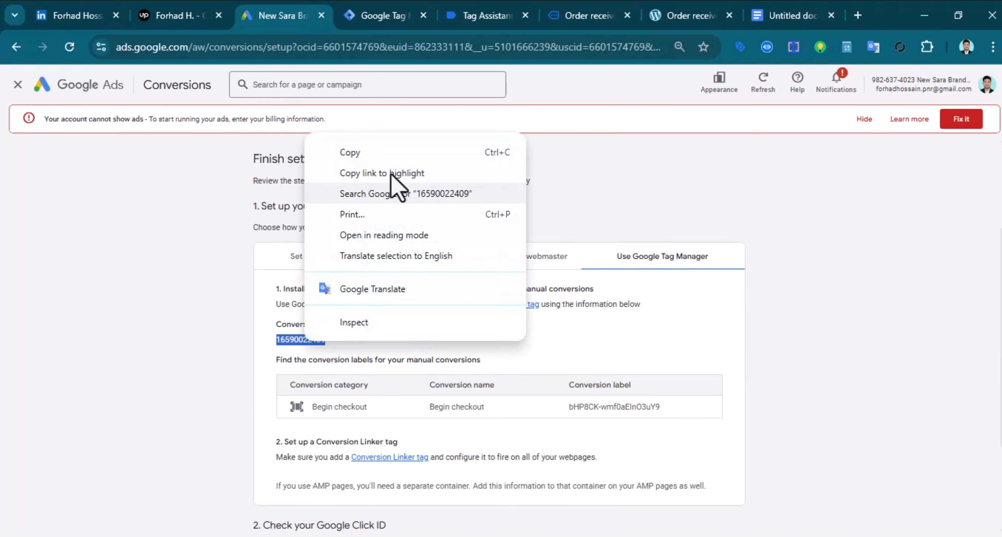
{"action": "left_click", "coordinate": [347, 152]}
{"action": "left_click", "coordinate": [376, 15]}
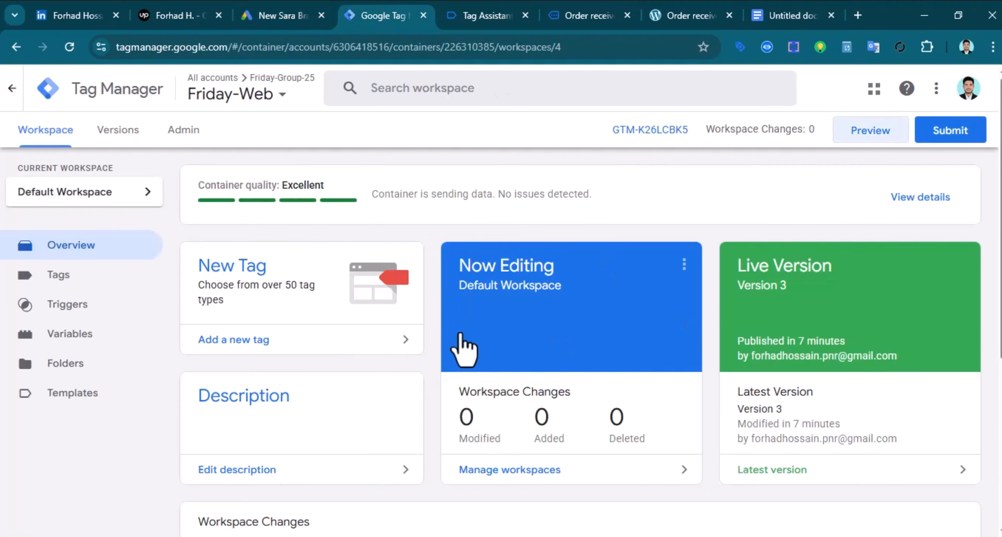
{"action": "left_click", "coordinate": [272, 295]}
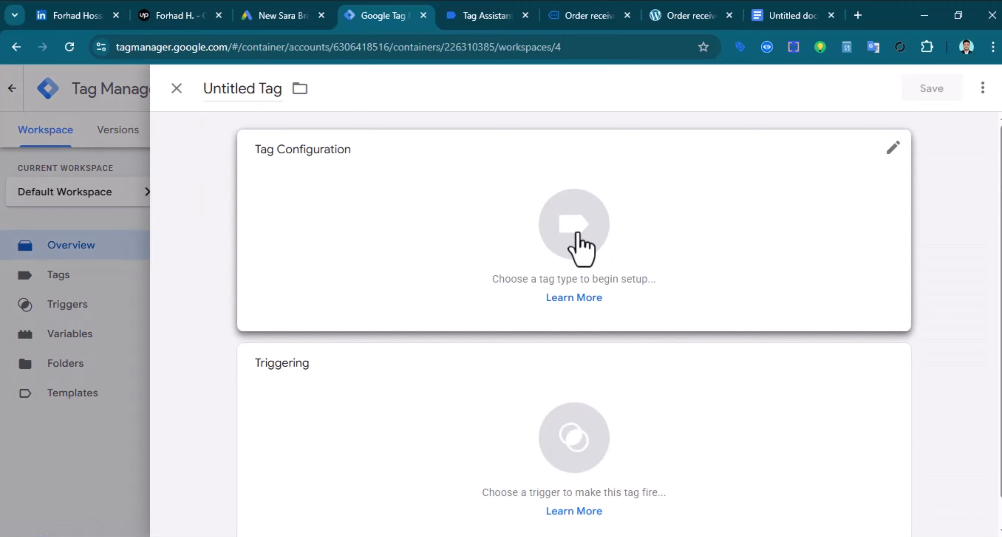
{"action": "left_click", "coordinate": [575, 233]}
{"action": "left_click", "coordinate": [639, 267]}
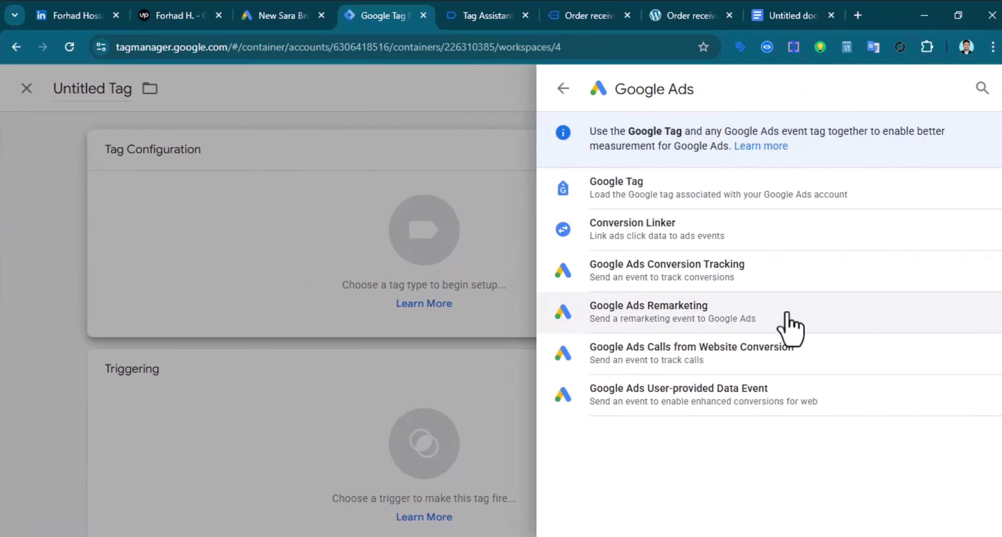
{"action": "left_click", "coordinate": [702, 288]}
{"action": "left_click", "coordinate": [319, 286]}
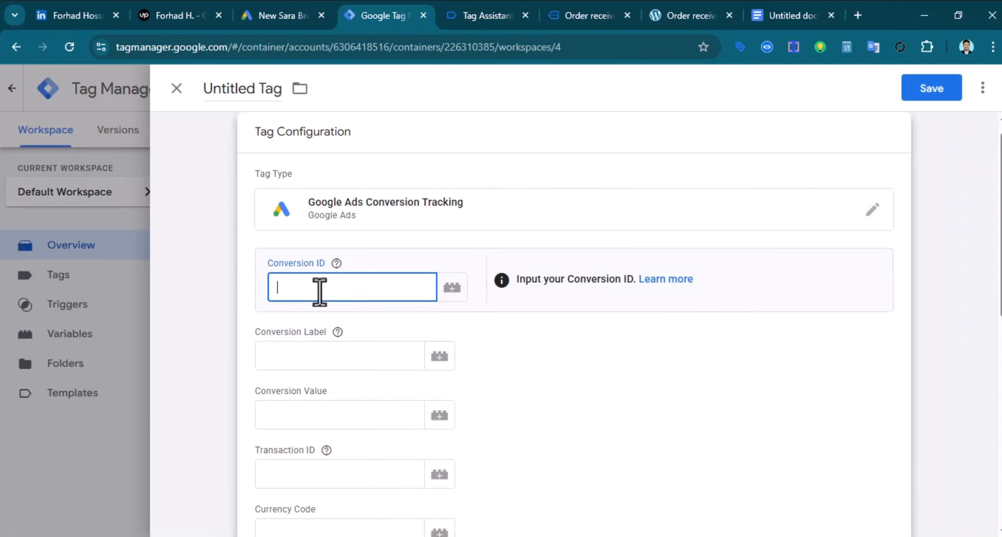
{"action": "right_click", "coordinate": [385, 287]}
{"action": "left_click", "coordinate": [426, 373]}
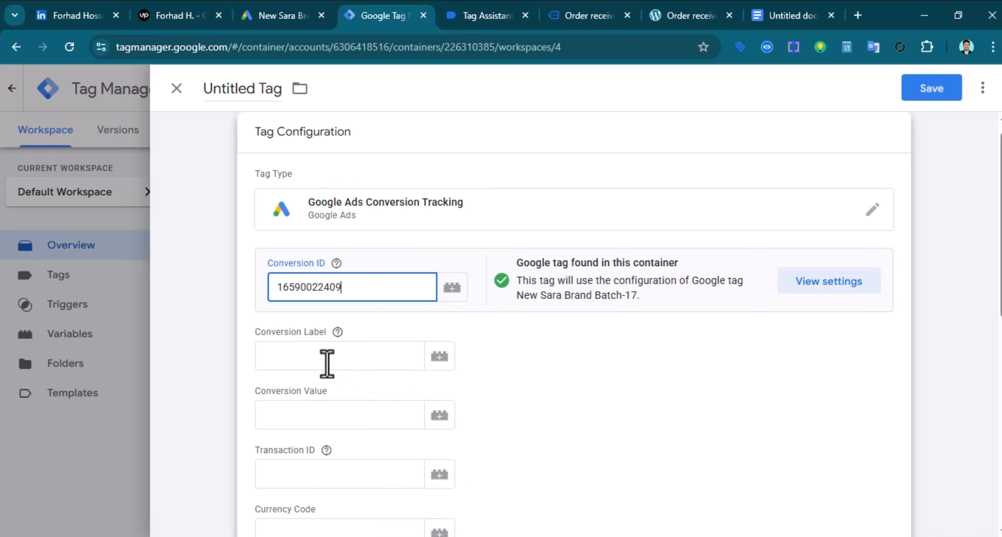
{"action": "left_click", "coordinate": [330, 363]}
Copy the Begin checkout conversion label from Google Ads into the tag's Conversion Label, then open the trigger list
{"action": "left_click", "coordinate": [281, 17]}
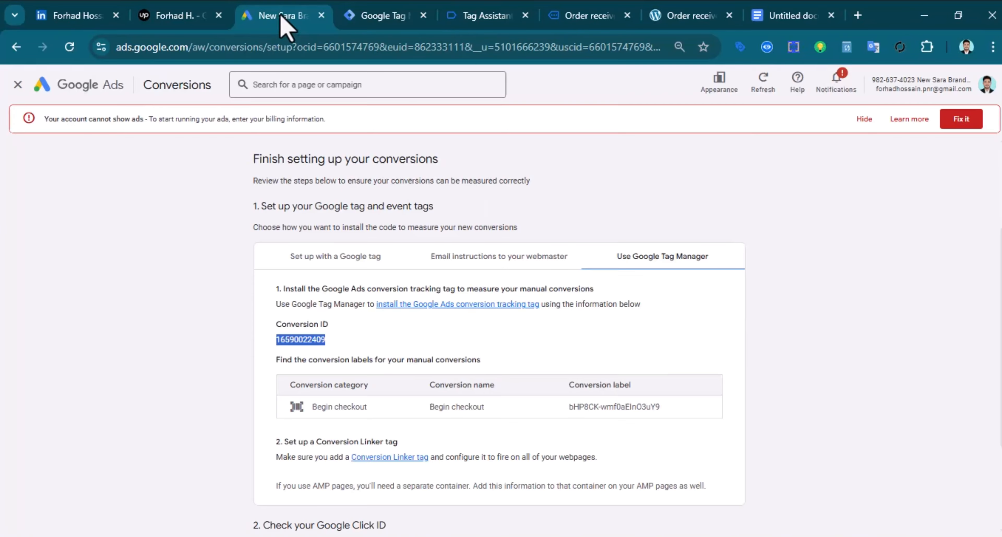
{"action": "scroll", "coordinate": [560, 380], "scroll_direction": "down", "scroll_amount": 2}
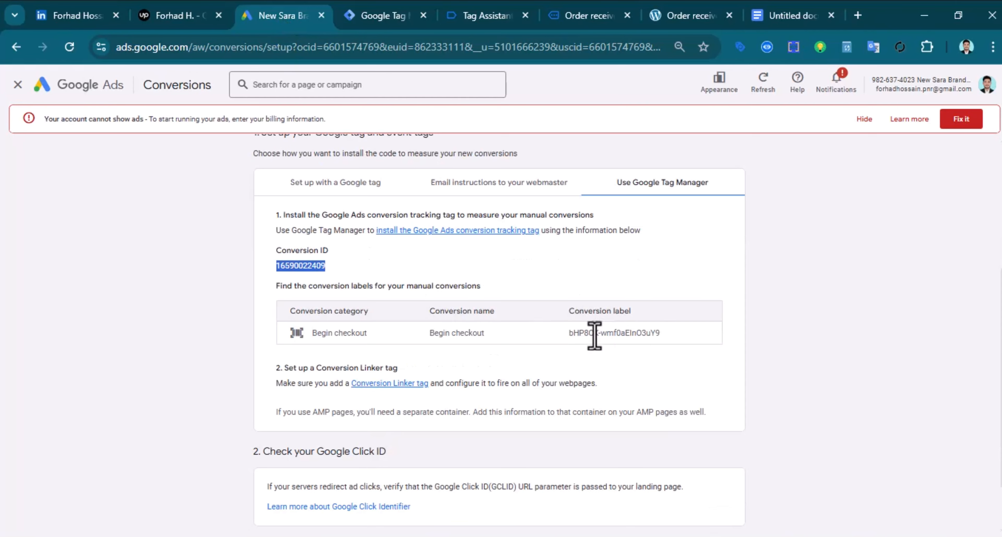
{"action": "double_click", "coordinate": [606, 333]}
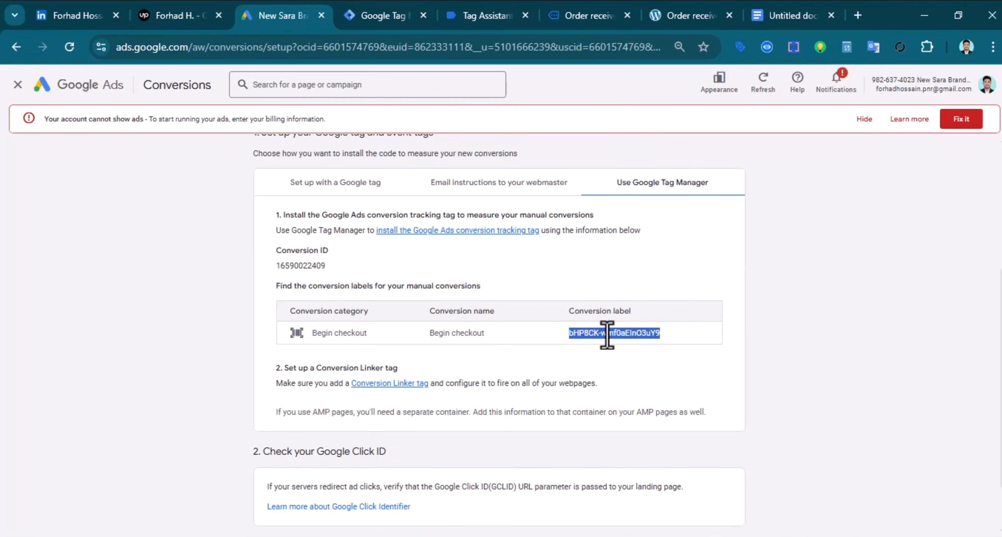
{"action": "right_click", "coordinate": [607, 333]}
{"action": "left_click", "coordinate": [651, 144]}
{"action": "left_click", "coordinate": [384, 15]}
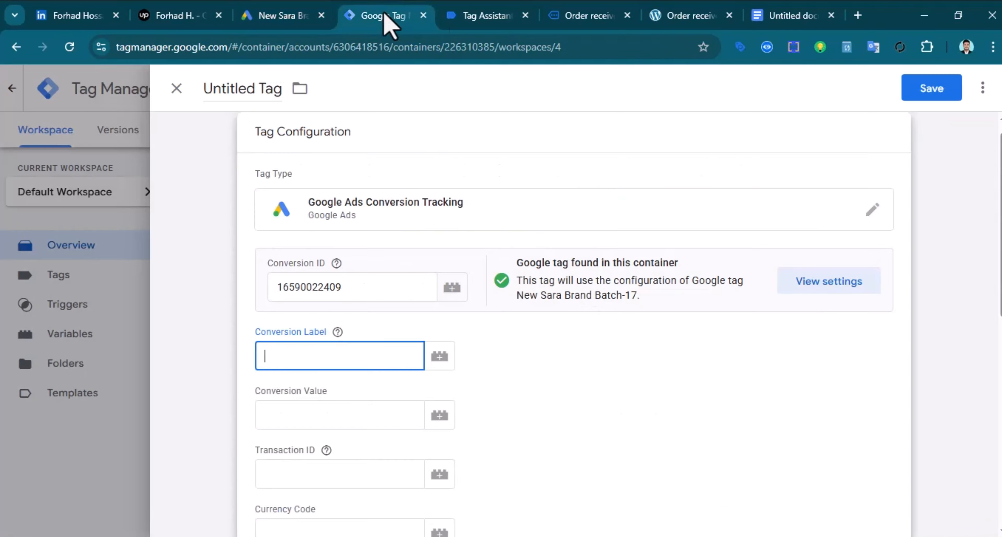
{"action": "right_click", "coordinate": [301, 364]}
{"action": "left_click", "coordinate": [348, 196]}
{"action": "scroll", "coordinate": [517, 436], "scroll_direction": "down", "scroll_amount": 6}
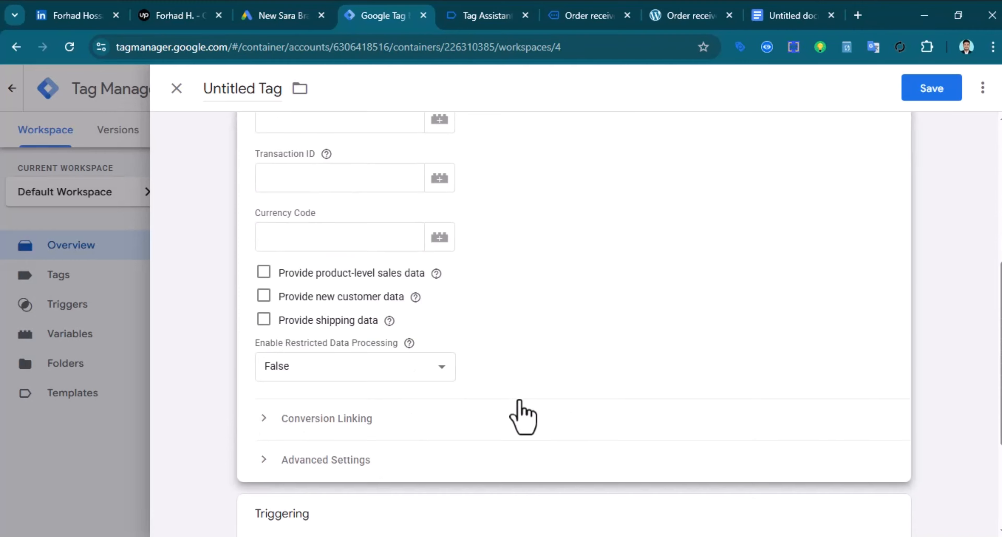
{"action": "scroll", "coordinate": [523, 416], "scroll_direction": "down", "scroll_amount": 4}
{"action": "left_click", "coordinate": [575, 416]}
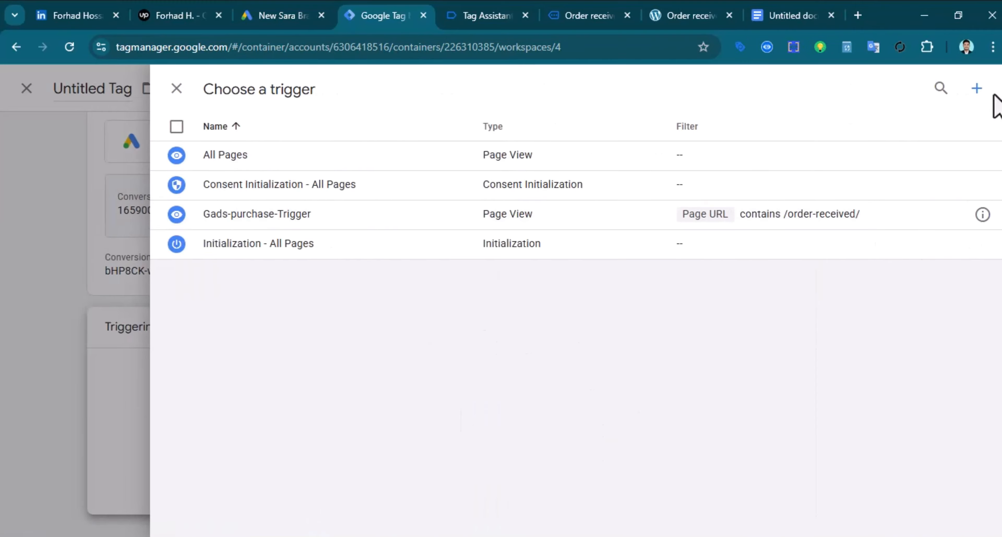
Start a new Page View trigger that fires on some page views based on Page URL
{"action": "left_click", "coordinate": [977, 89]}
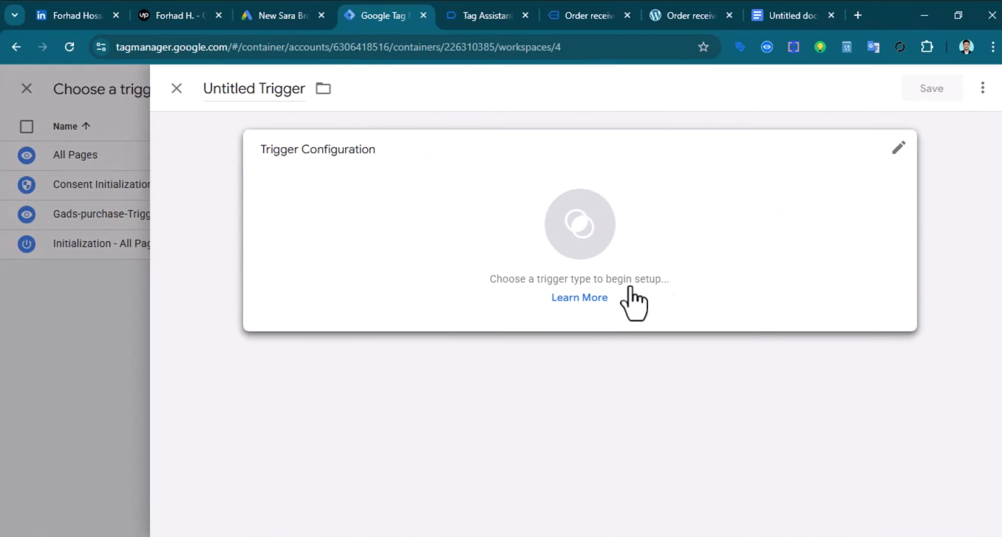
{"action": "left_click", "coordinate": [574, 245]}
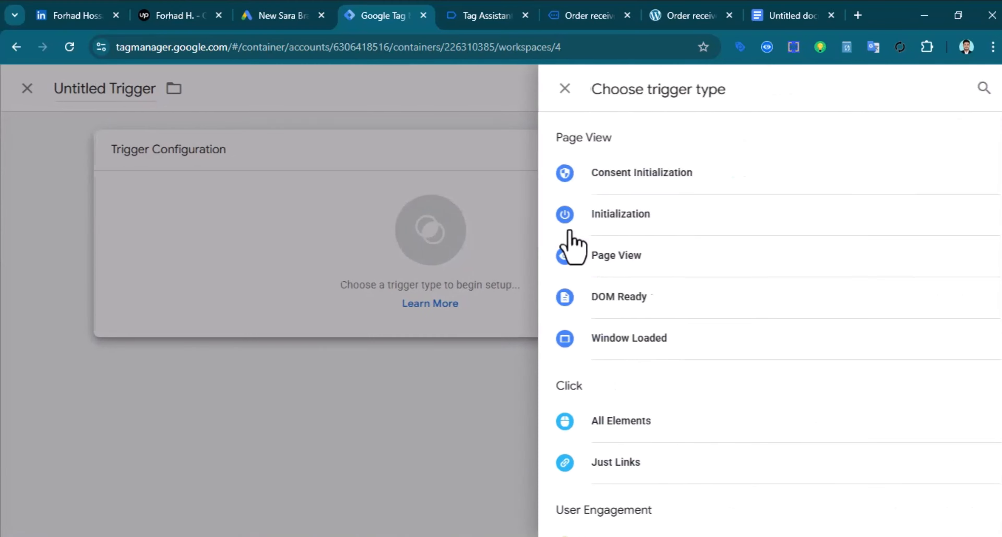
{"action": "left_click", "coordinate": [622, 276]}
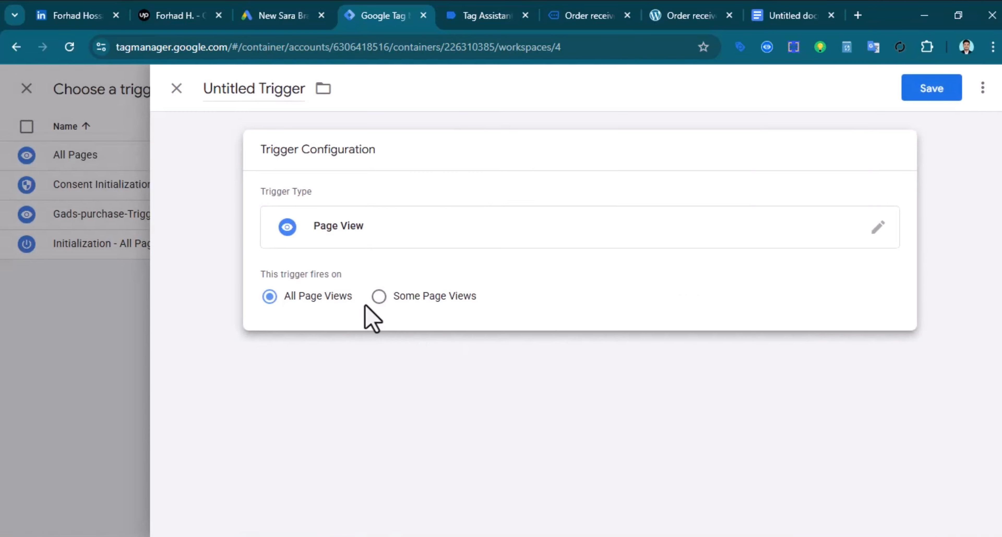
{"action": "left_click", "coordinate": [378, 296]}
{"action": "left_click", "coordinate": [343, 368]}
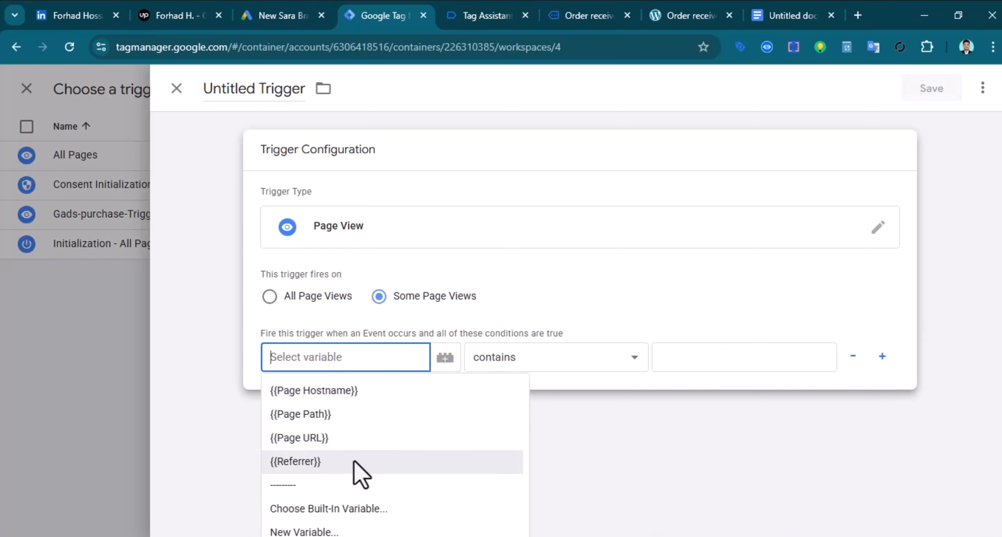
{"action": "left_click", "coordinate": [325, 437]}
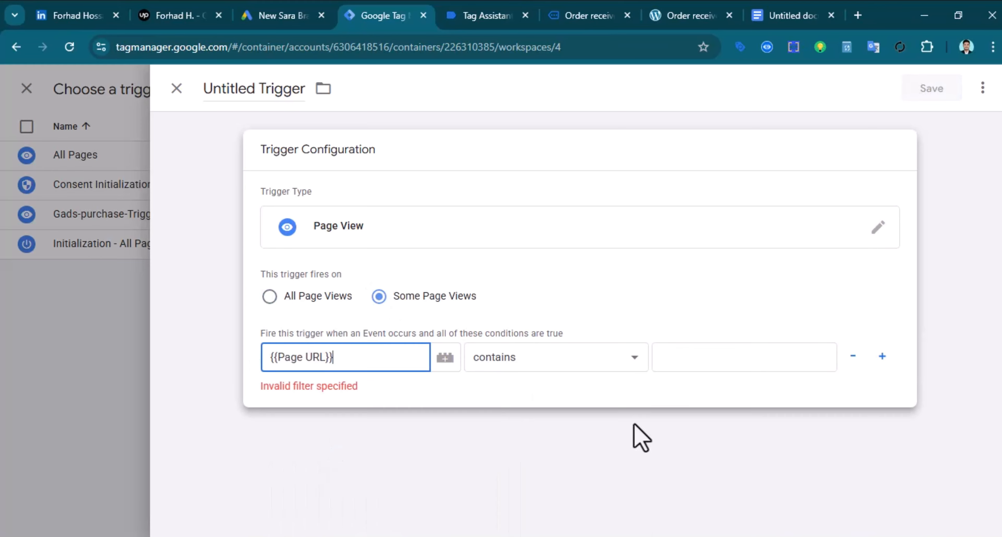
Copy /checkout/ from the notes and set it as the Page URL contains value
{"action": "left_click", "coordinate": [710, 357]}
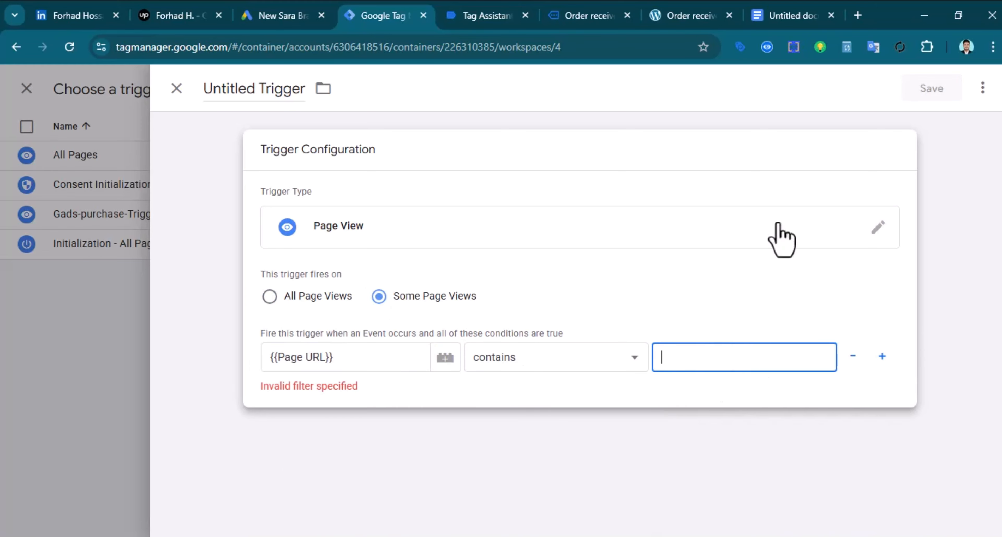
{"action": "left_click", "coordinate": [790, 17]}
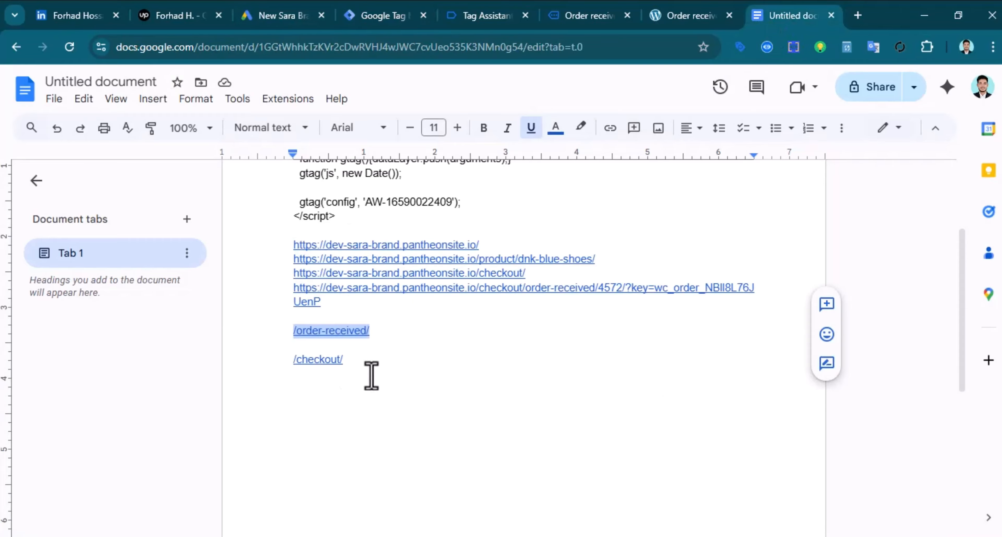
{"action": "left_click", "coordinate": [356, 292]}
{"action": "left_click_drag", "start_coordinate": [348, 290], "coordinate": [302, 282]}
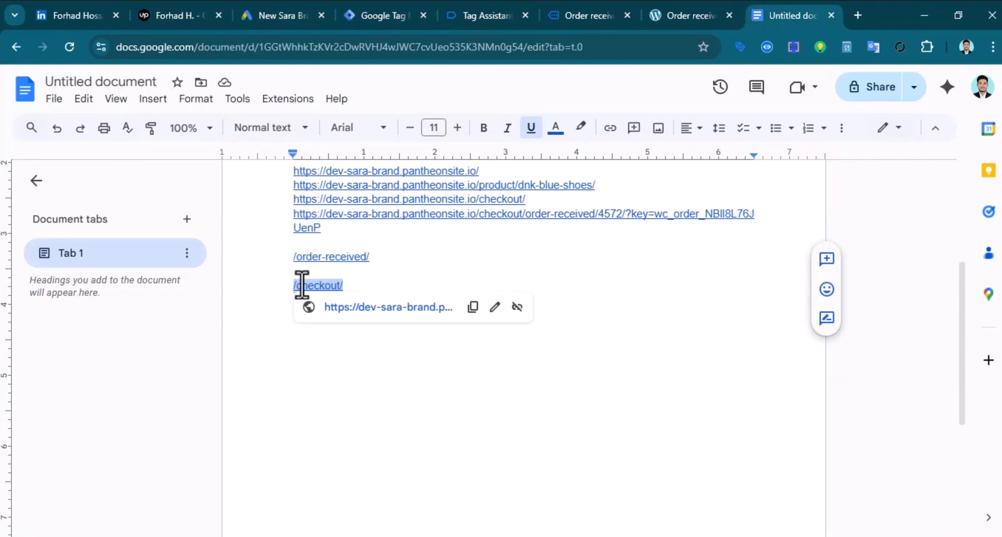
{"action": "right_click", "coordinate": [303, 283]}
{"action": "left_click", "coordinate": [382, 166]}
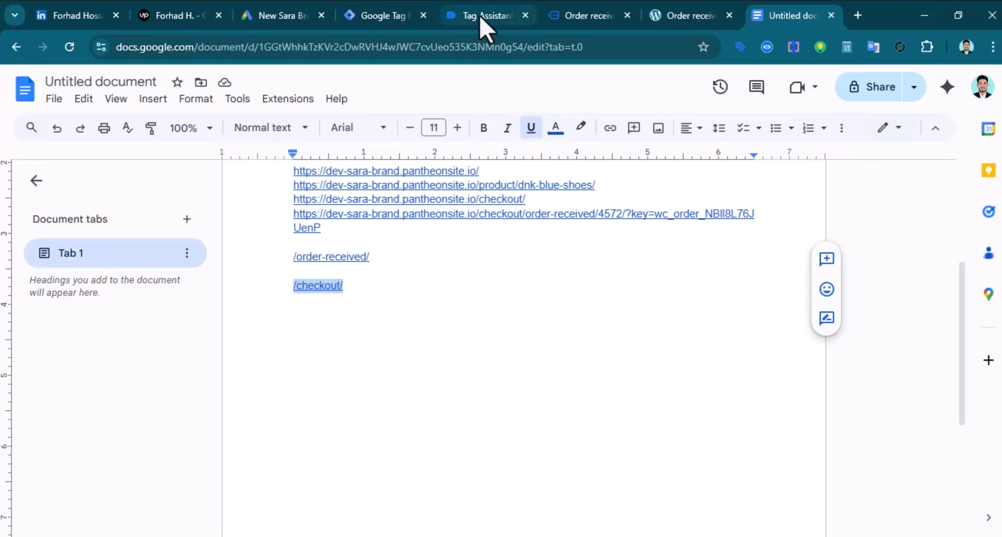
{"action": "left_click", "coordinate": [383, 16]}
{"action": "key", "text": "ctrl+v"}
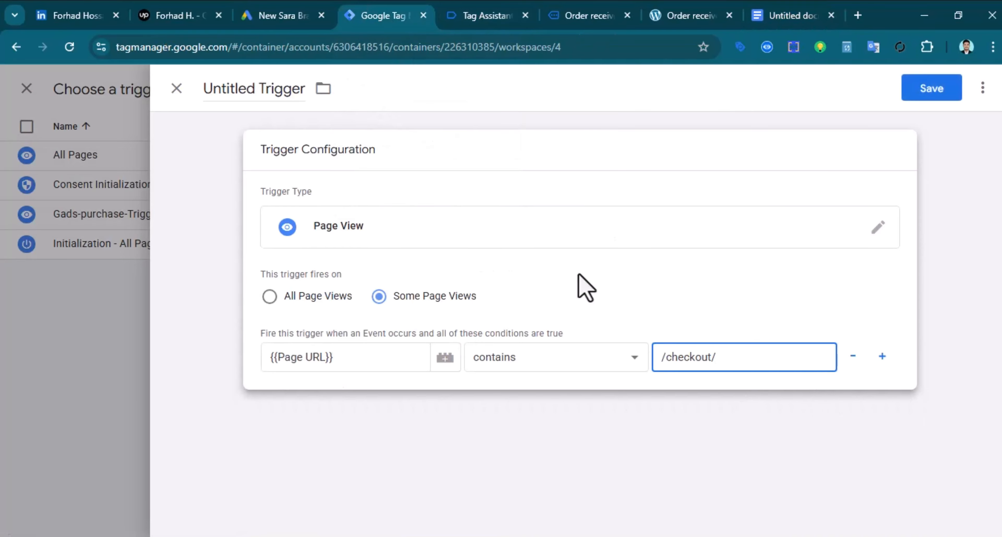
Name the trigger Gads-check out-Trigger, copying the prefix for reuse, and save it
{"action": "double_click", "coordinate": [212, 94]}
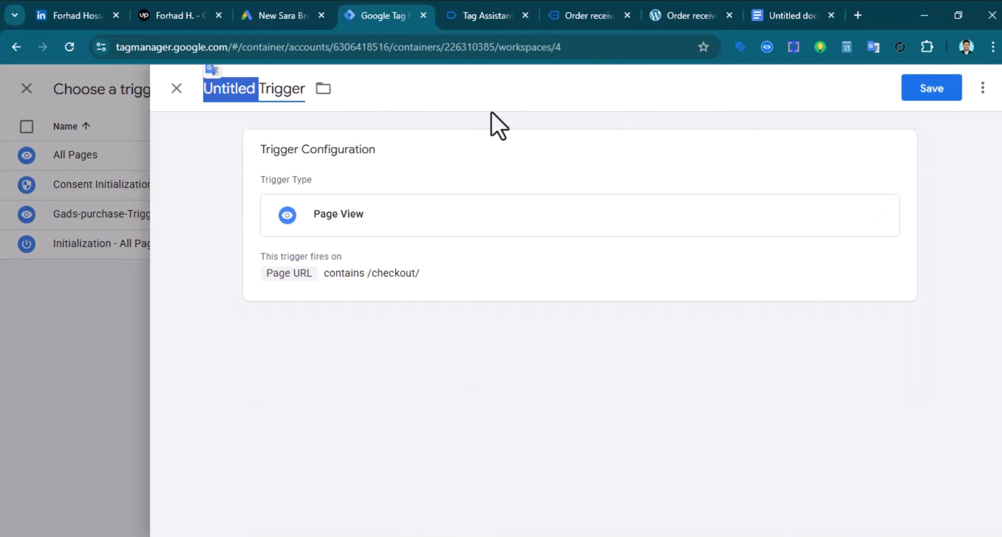
{"action": "type", "text": "Gads-"}
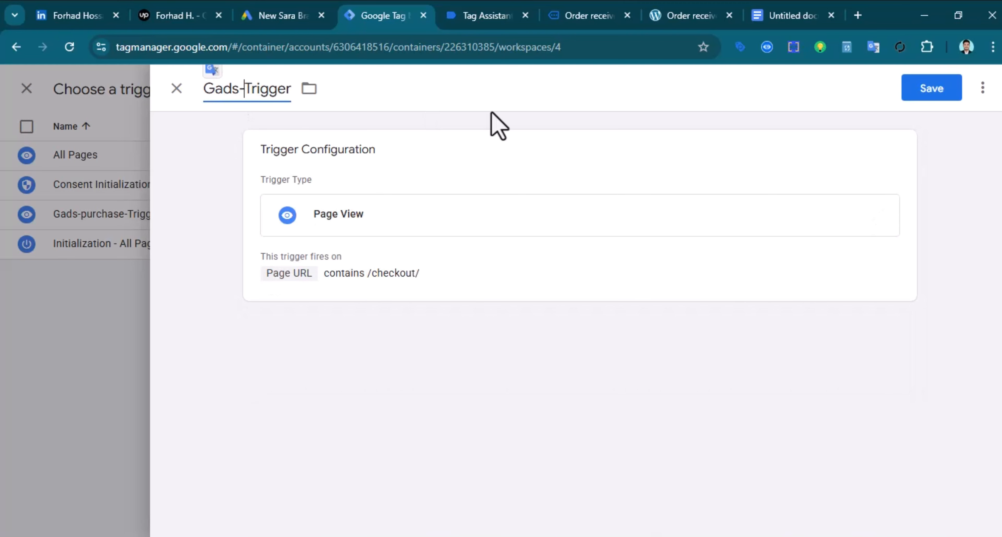
{"action": "type", "text": "check"}
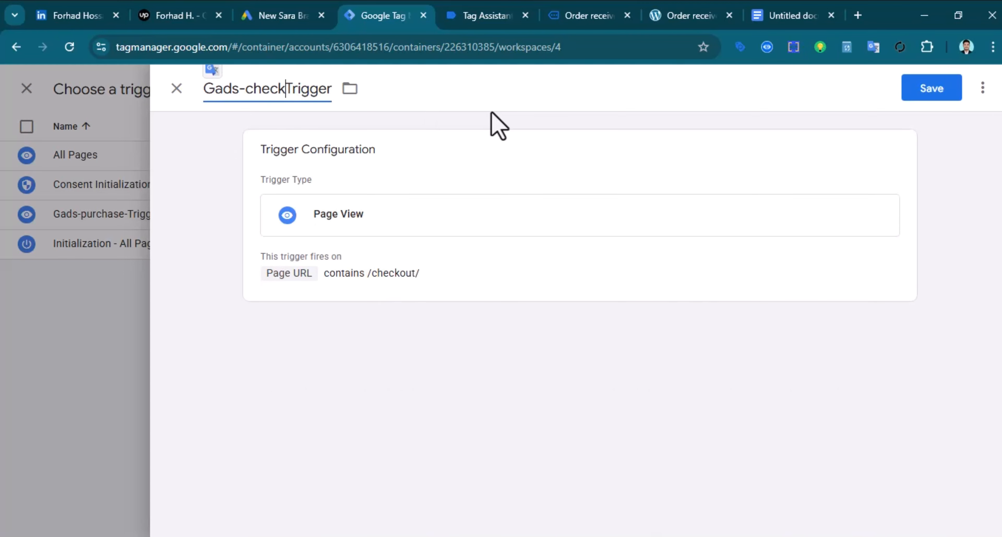
{"action": "type", "text": " out"}
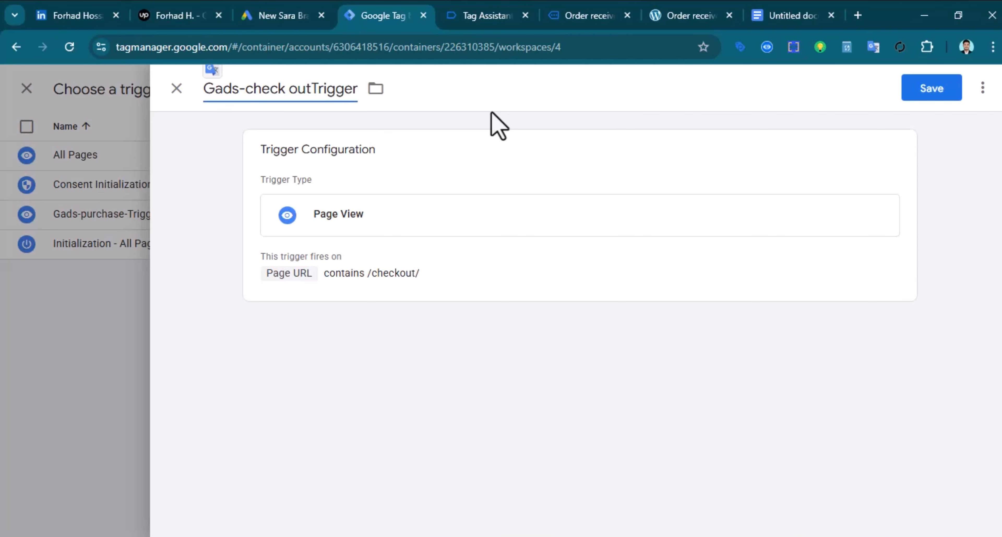
{"action": "type", "text": "-"}
{"action": "left_click_drag", "start_coordinate": [317, 92], "coordinate": [197, 108]}
{"action": "right_click", "coordinate": [218, 97]}
{"action": "left_click", "coordinate": [312, 195]}
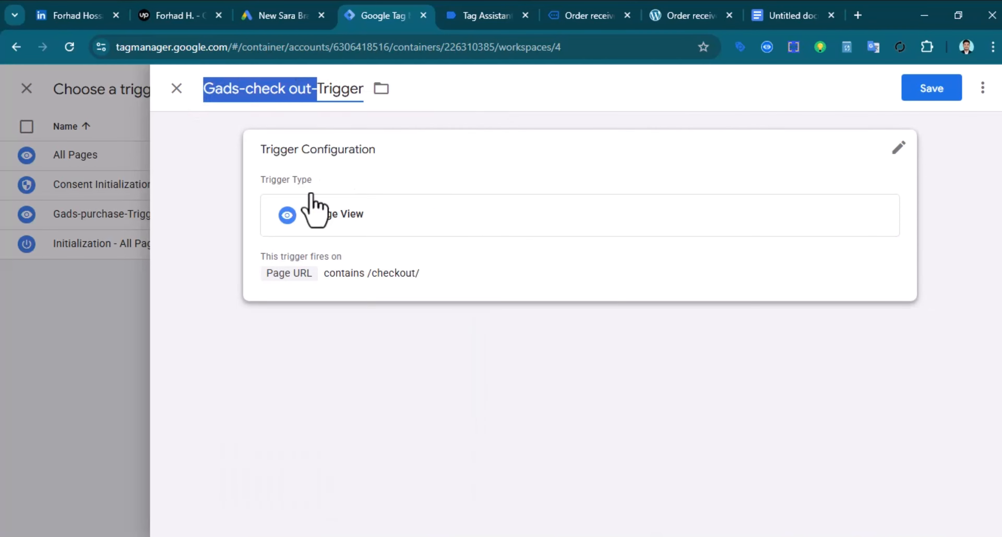
{"action": "left_click", "coordinate": [930, 90]}
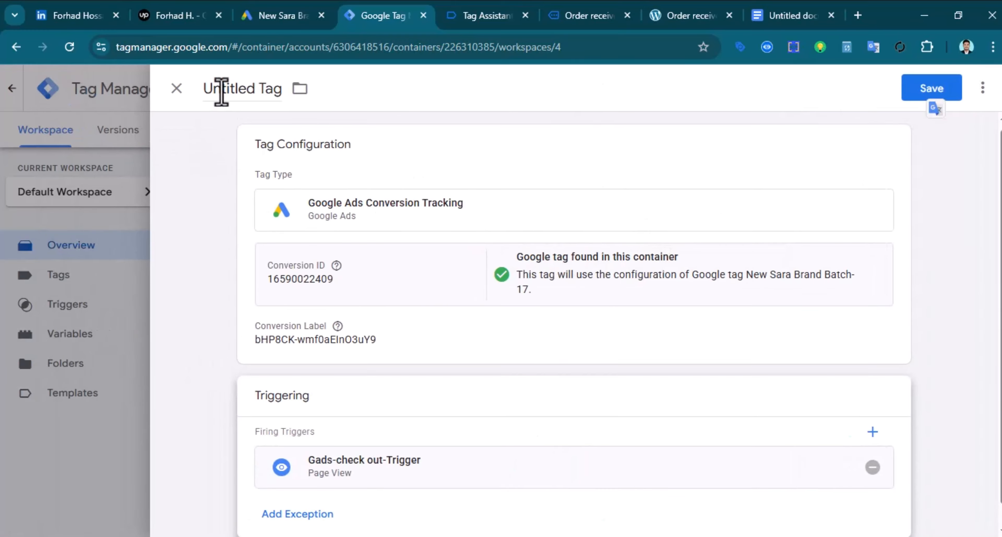
Rename the tag Gads-check out-Tag, copy the name, and save the tag
{"action": "double_click", "coordinate": [221, 90]}
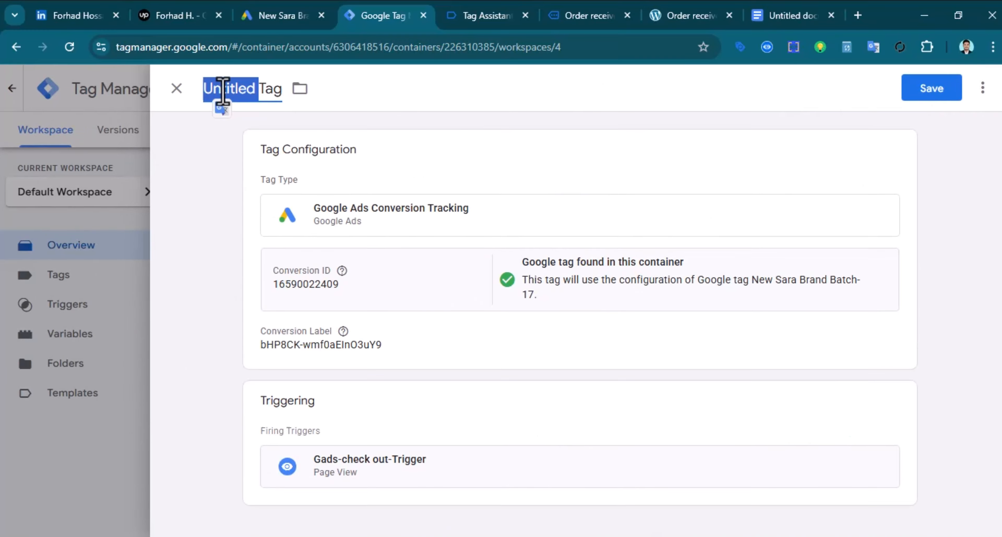
{"action": "key", "text": "ctrl+v"}
{"action": "triple_click", "coordinate": [286, 90]}
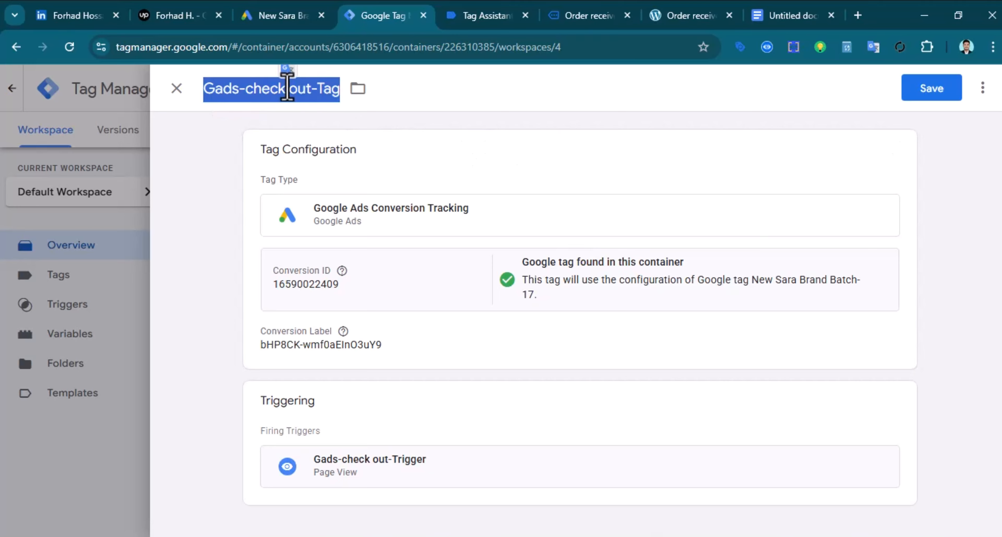
{"action": "right_click", "coordinate": [288, 87]}
{"action": "left_click", "coordinate": [383, 179]}
{"action": "left_click", "coordinate": [928, 93]}
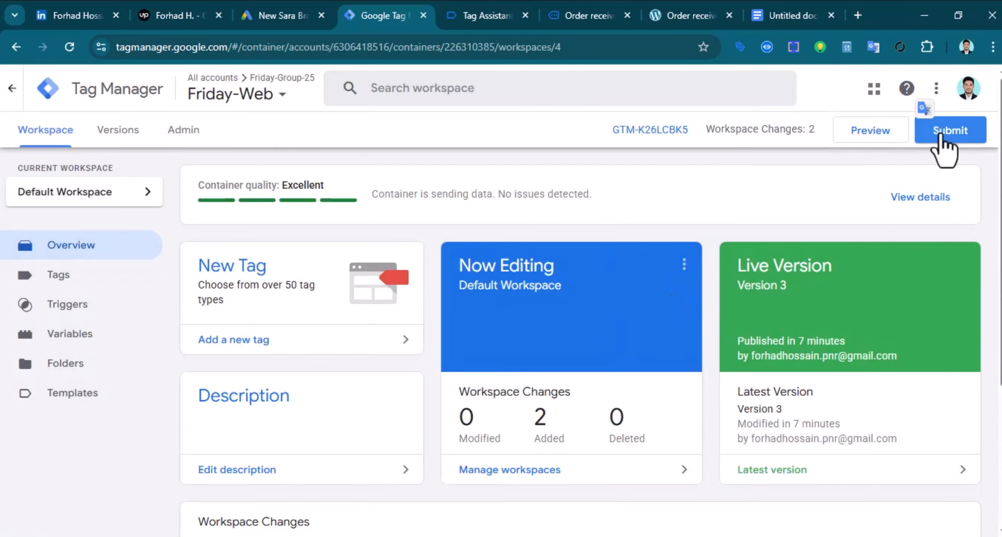
Submit and publish the workspace with version name Gads-check out-Tag, then return to the overview
{"action": "left_click", "coordinate": [944, 131]}
{"action": "left_click", "coordinate": [408, 259]}
{"action": "right_click", "coordinate": [407, 260]}
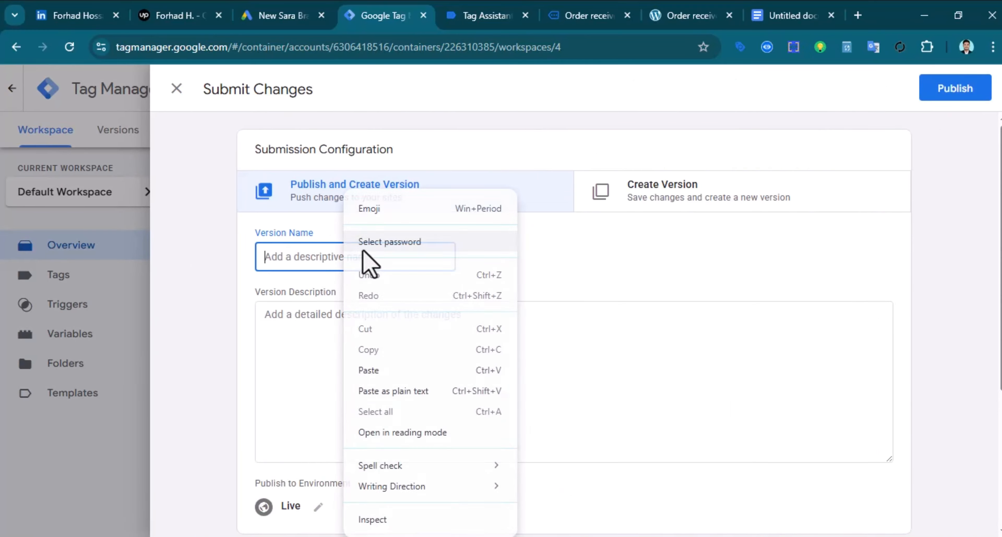
{"action": "left_click", "coordinate": [411, 372]}
{"action": "left_click", "coordinate": [949, 92]}
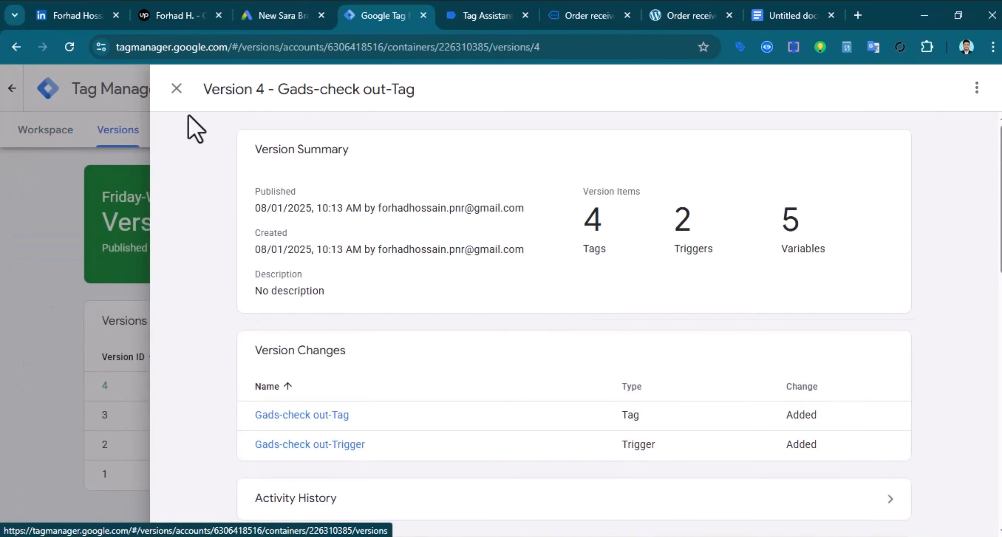
{"action": "scroll", "coordinate": [385, 396], "scroll_direction": "down", "scroll_amount": 3}
{"action": "left_click", "coordinate": [177, 88]}
{"action": "left_click", "coordinate": [43, 131]}
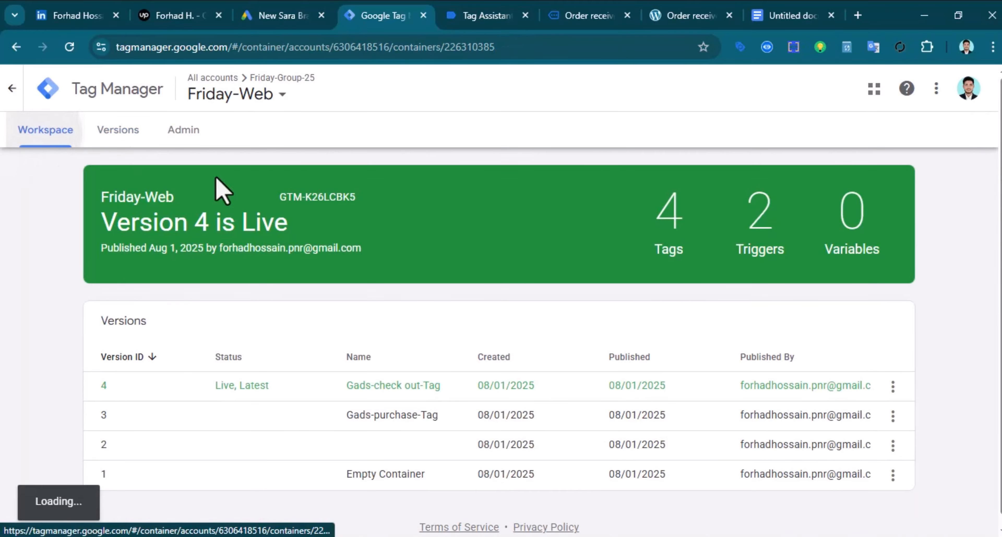
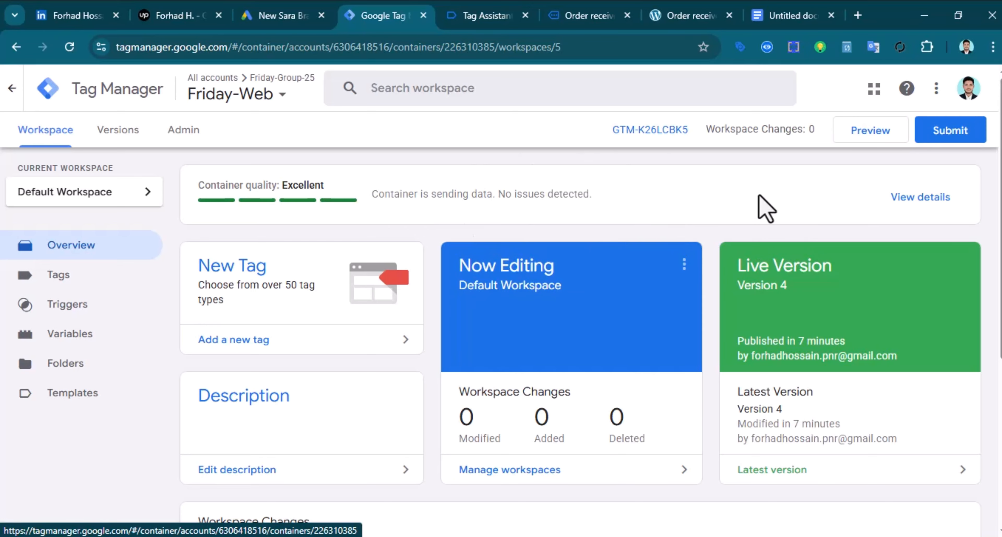
Start a Tag Assistant debug preview connected to the store and review the fired-tags summary
{"action": "left_click", "coordinate": [861, 132]}
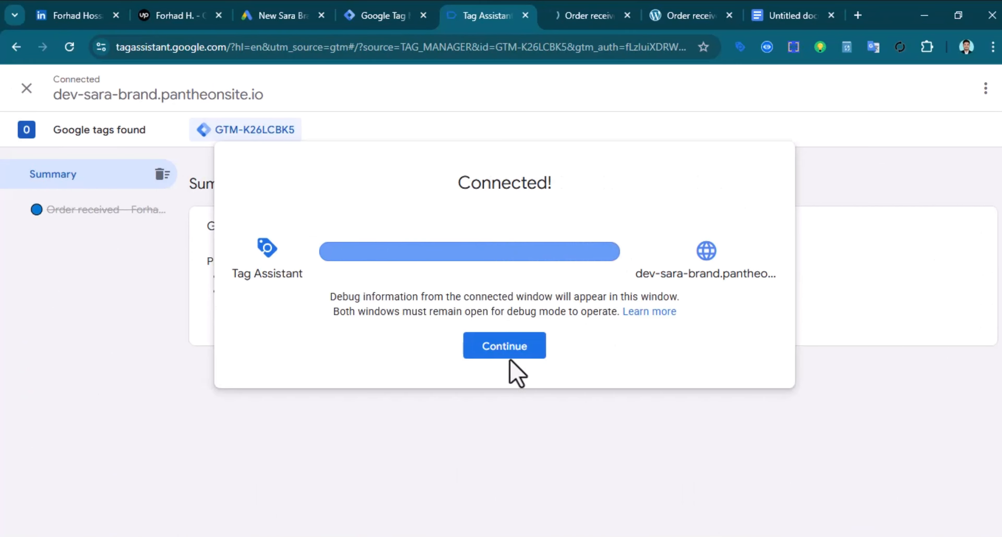
{"action": "left_click", "coordinate": [508, 350]}
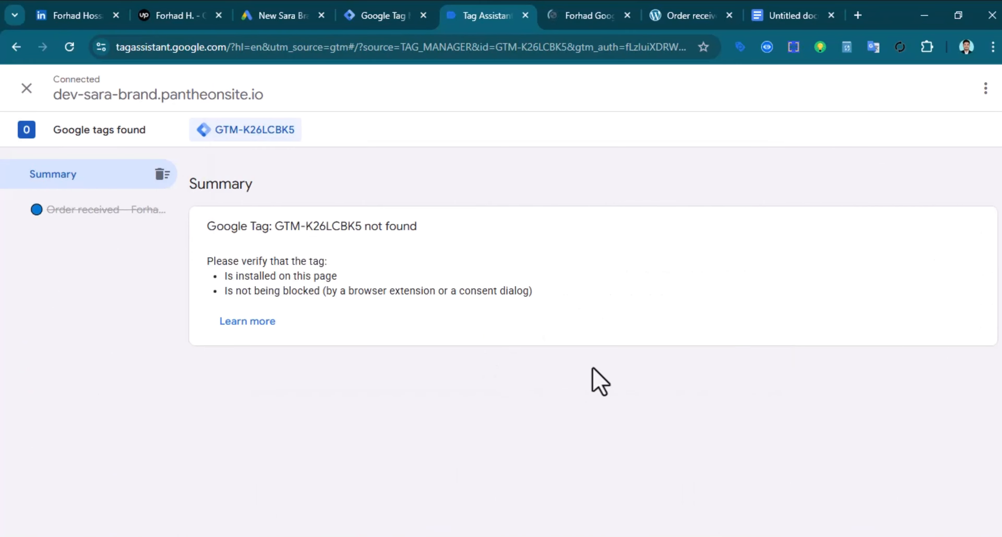
{"action": "left_click", "coordinate": [583, 11]}
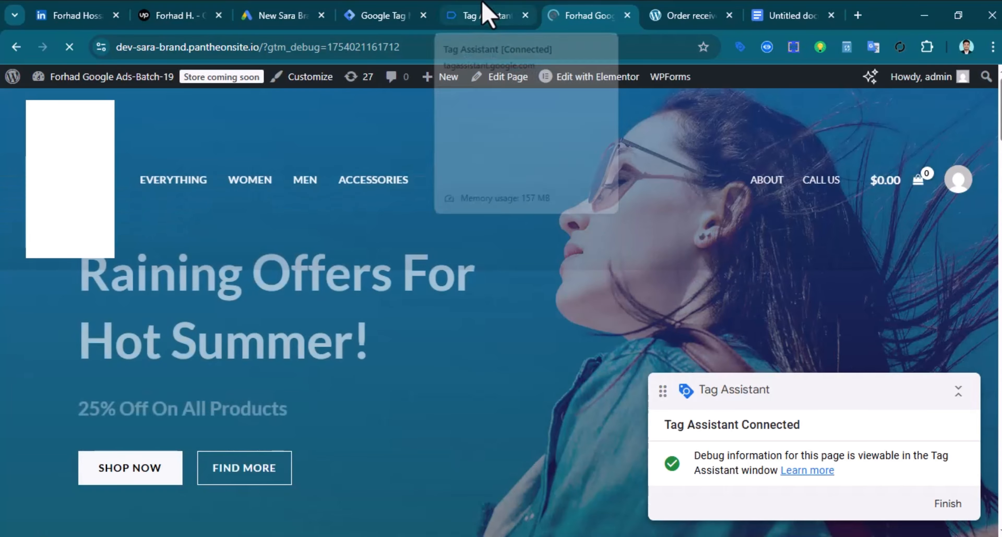
{"action": "left_click", "coordinate": [484, 11]}
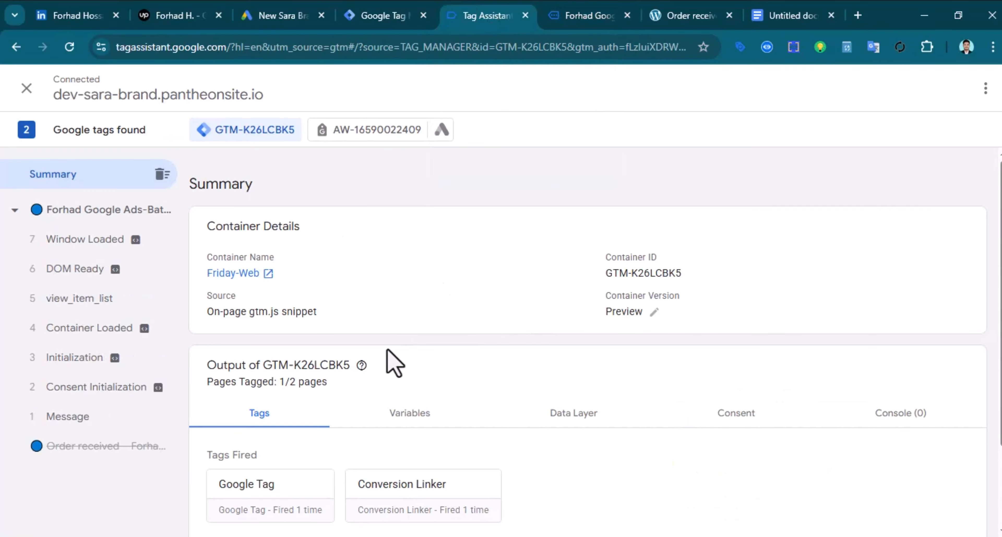
{"action": "scroll", "coordinate": [412, 473], "scroll_direction": "down", "scroll_amount": 3}
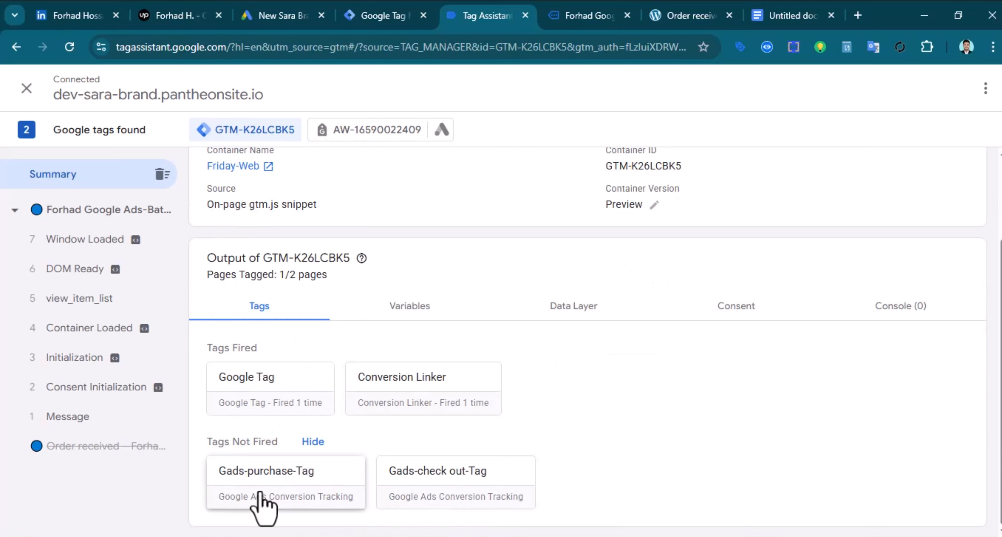
{"action": "scroll", "coordinate": [405, 458], "scroll_direction": "up", "scroll_amount": 3}
Add DNK Yellow Shoes to the cart from the store homepage and view the cart
{"action": "left_click", "coordinate": [586, 16]}
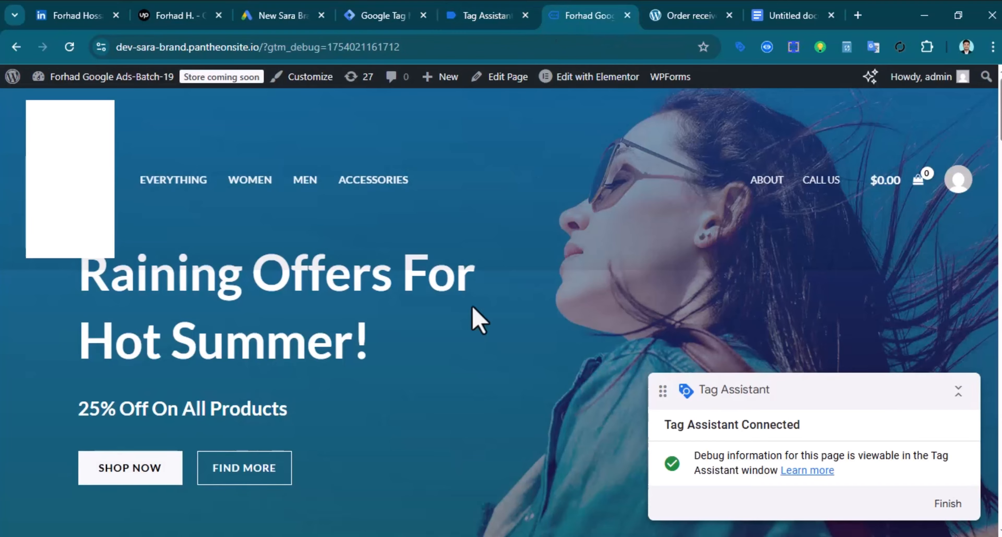
{"action": "scroll", "coordinate": [474, 317], "scroll_direction": "down", "scroll_amount": 5}
{"action": "scroll", "coordinate": [409, 404], "scroll_direction": "down", "scroll_amount": 10}
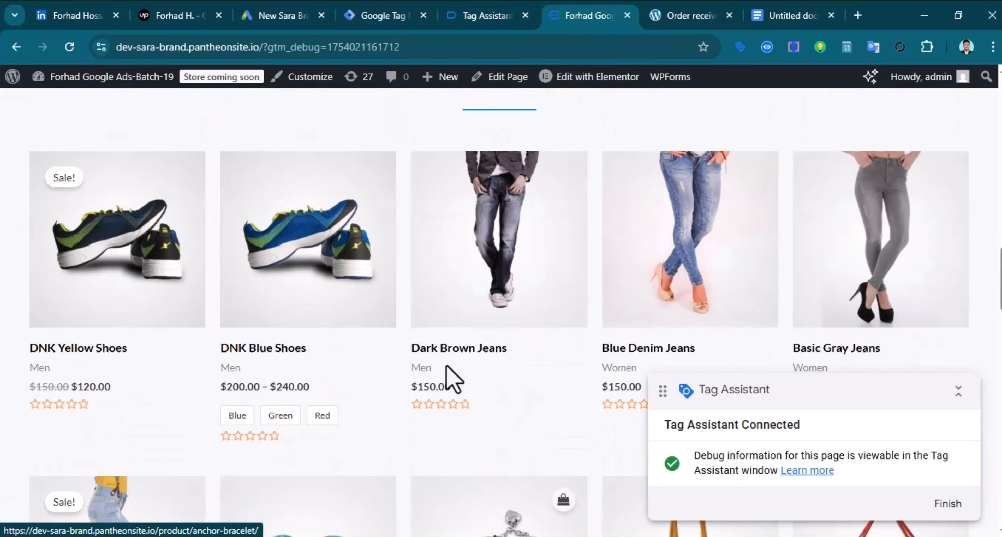
{"action": "left_click", "coordinate": [127, 336]}
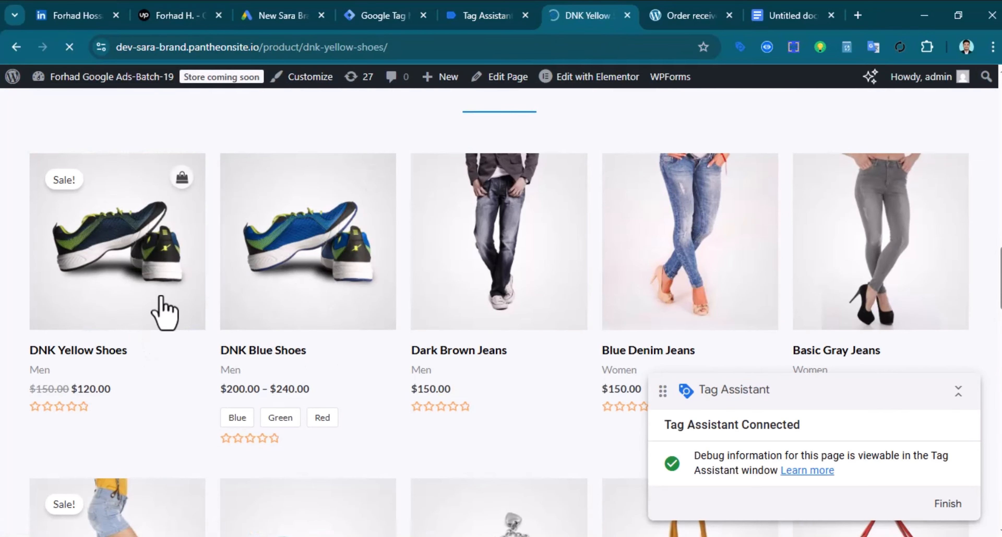
{"action": "scroll", "coordinate": [502, 311], "scroll_direction": "down", "scroll_amount": 7}
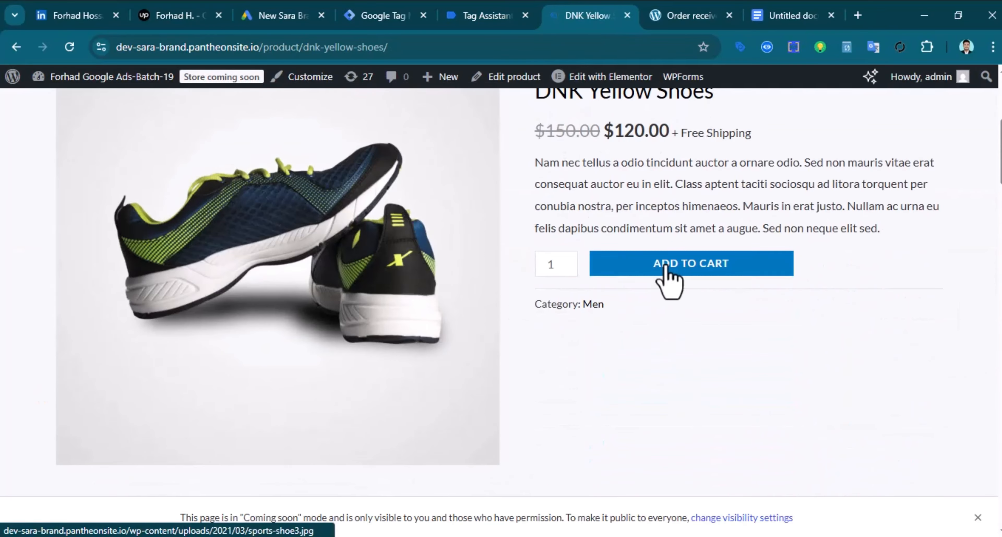
{"action": "left_click", "coordinate": [477, 15]}
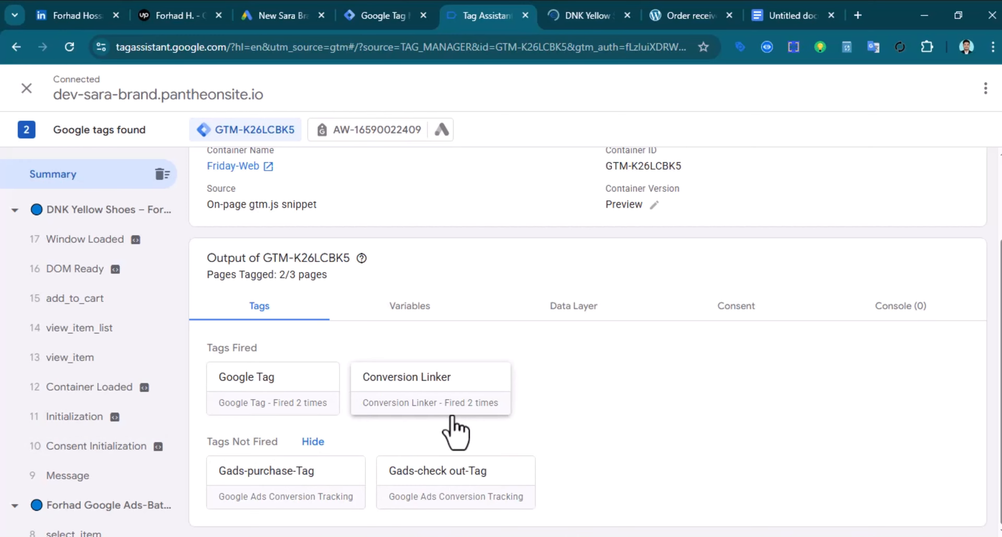
{"action": "left_click", "coordinate": [587, 16]}
{"action": "scroll", "coordinate": [583, 272], "scroll_direction": "down", "scroll_amount": 5}
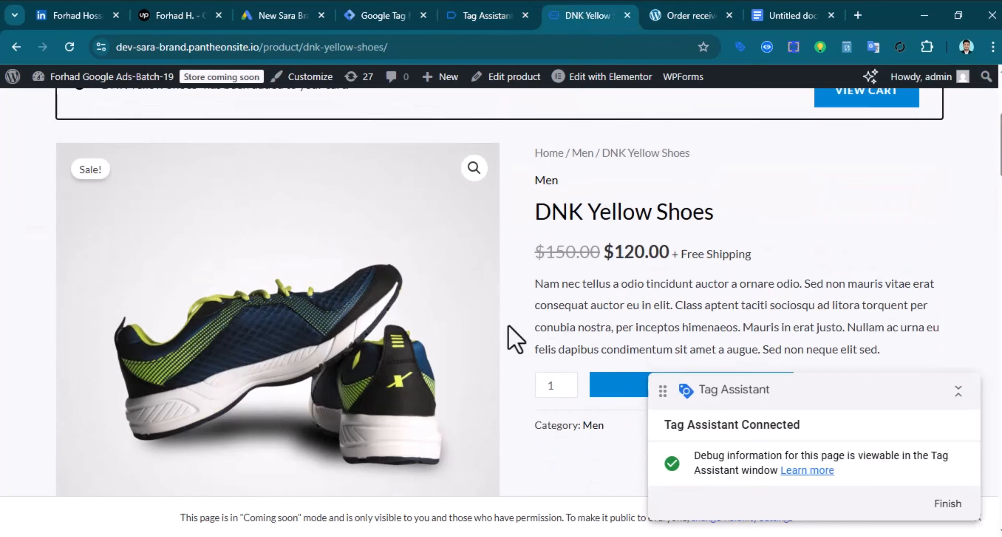
{"action": "scroll", "coordinate": [512, 338], "scroll_direction": "up", "scroll_amount": 5}
{"action": "left_click", "coordinate": [869, 284]}
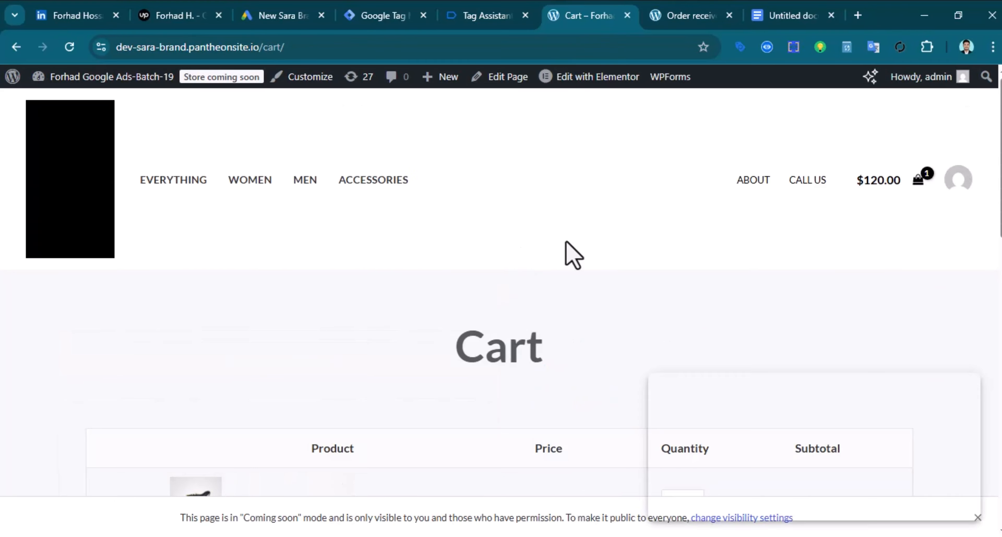
{"action": "scroll", "coordinate": [568, 257], "scroll_direction": "down", "scroll_amount": 10}
Proceed to checkout and check which tags fired on the checkout page
{"action": "left_click", "coordinate": [737, 334]}
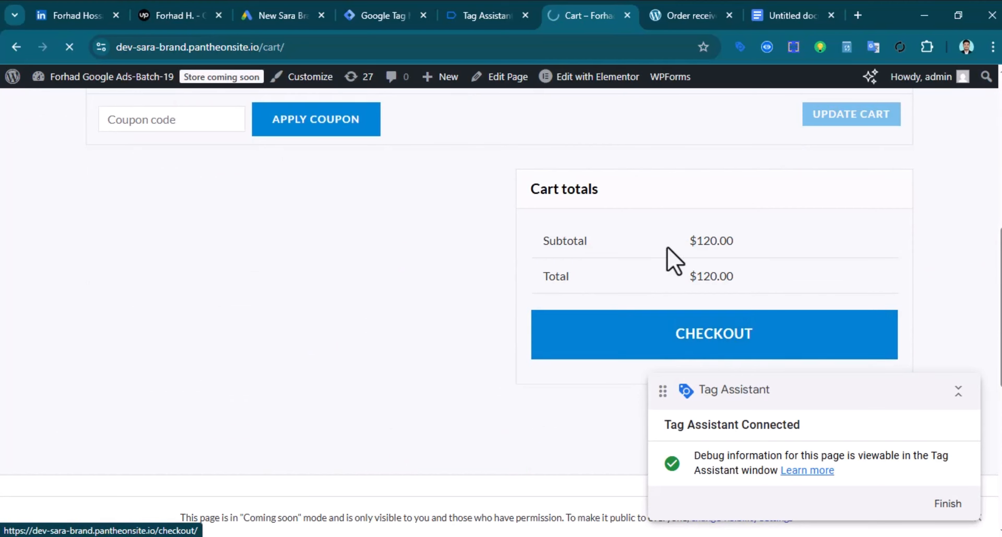
{"action": "left_click", "coordinate": [475, 14]}
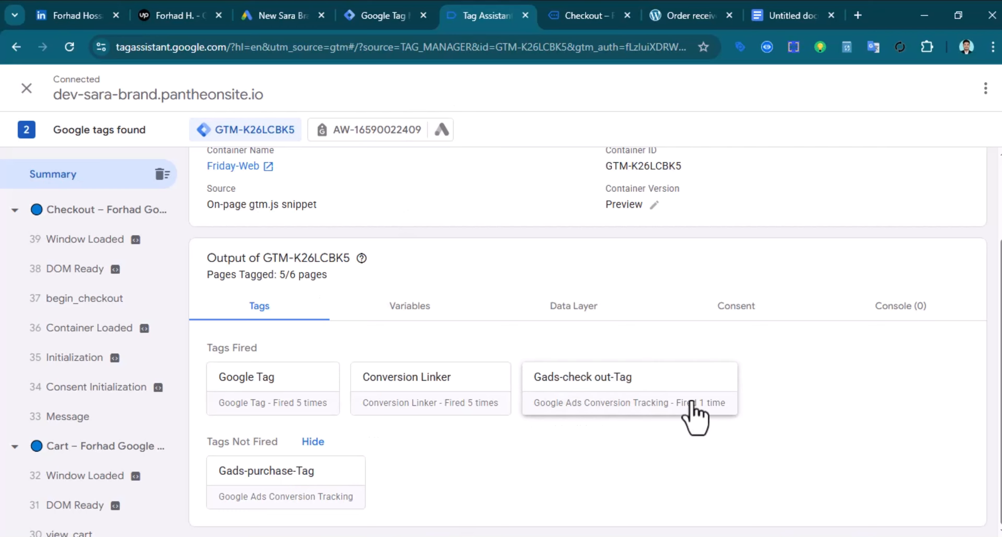
{"action": "left_click", "coordinate": [580, 12]}
{"action": "scroll", "coordinate": [506, 326], "scroll_direction": "down", "scroll_amount": 15}
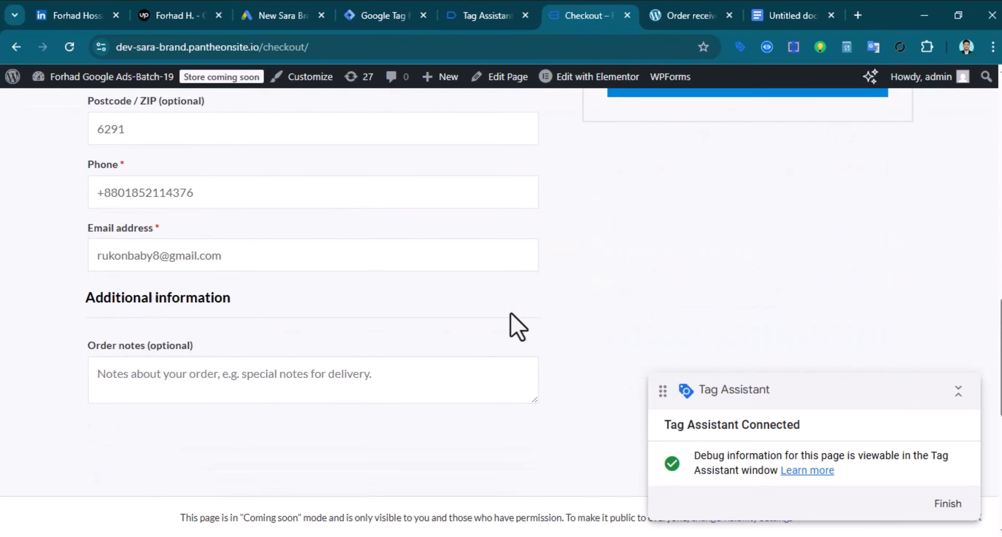
{"action": "scroll", "coordinate": [273, 327], "scroll_direction": "up", "scroll_amount": 5}
{"action": "scroll", "coordinate": [195, 296], "scroll_direction": "up", "scroll_amount": 7}
{"action": "scroll", "coordinate": [354, 335], "scroll_direction": "down", "scroll_amount": 7}
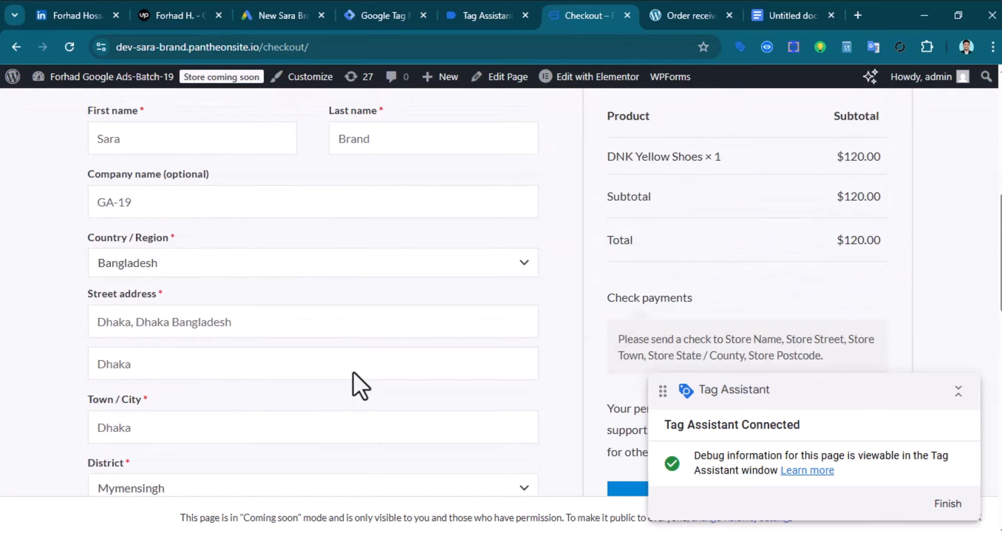
Place the $120.00 order and verify that Gads-purchase-Tag fired in Tag Assistant
{"action": "left_click", "coordinate": [695, 300]}
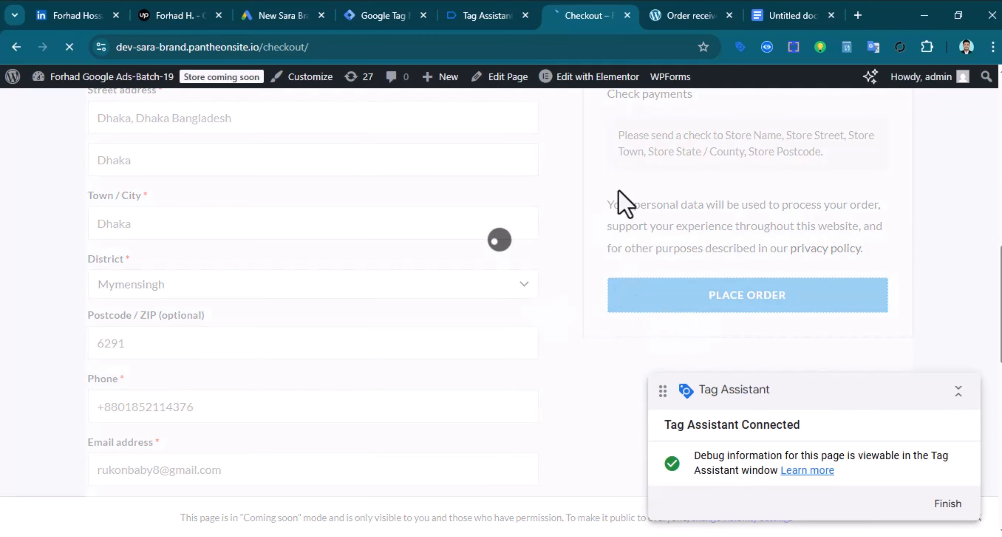
{"action": "left_click", "coordinate": [484, 16]}
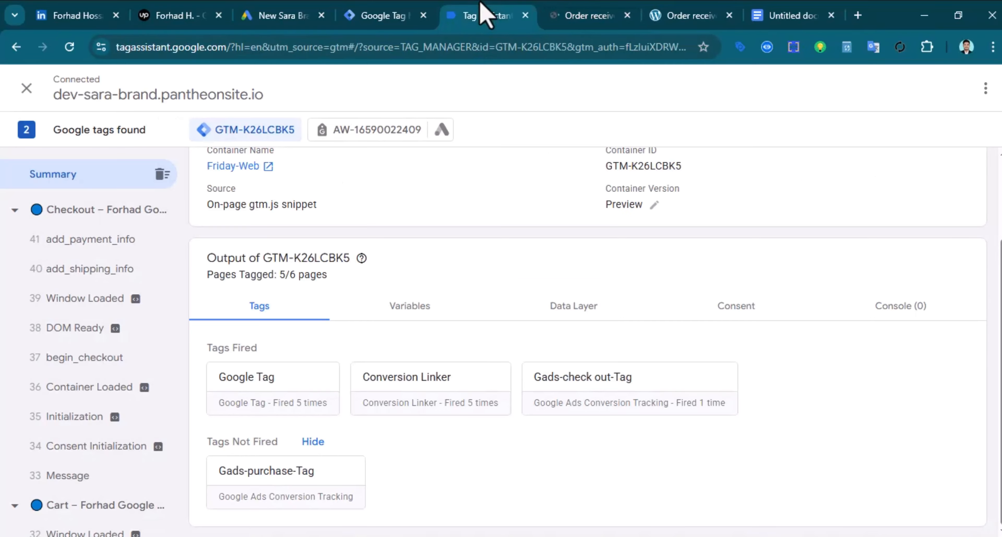
{"action": "scroll", "coordinate": [447, 441], "scroll_direction": "down", "scroll_amount": 3}
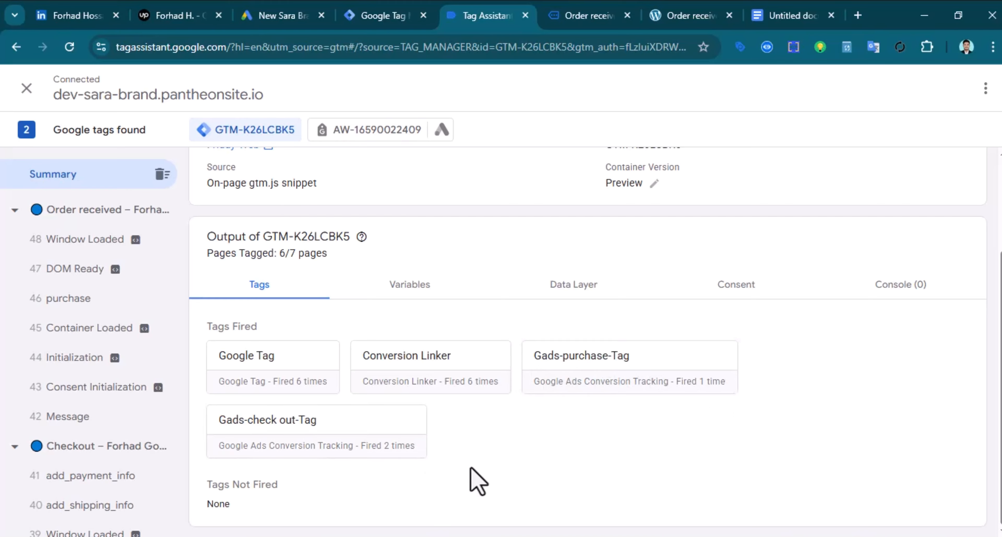
{"action": "left_click", "coordinate": [584, 15]}
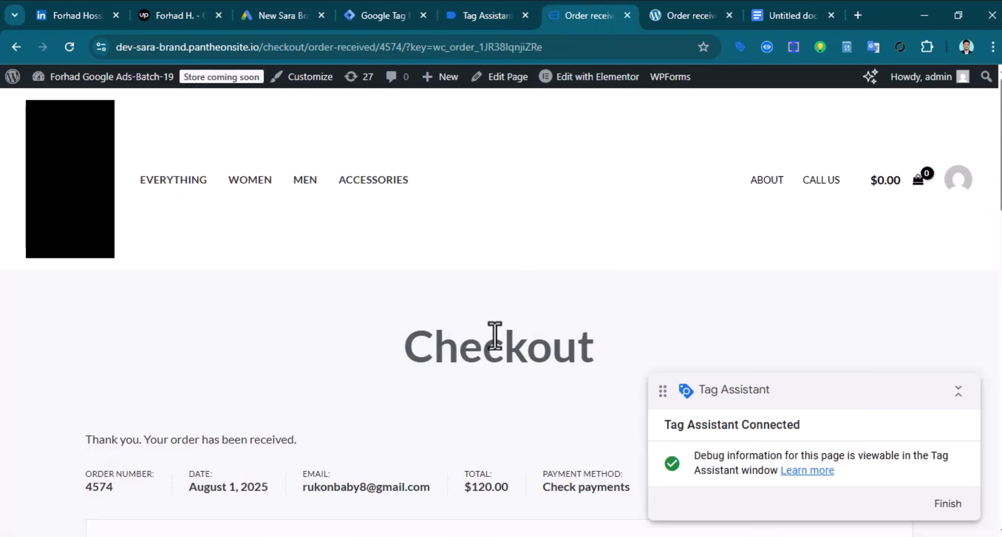
{"action": "scroll", "coordinate": [495, 391], "scroll_direction": "down", "scroll_amount": 15}
{"action": "scroll", "coordinate": [505, 427], "scroll_direction": "up", "scroll_amount": 15}
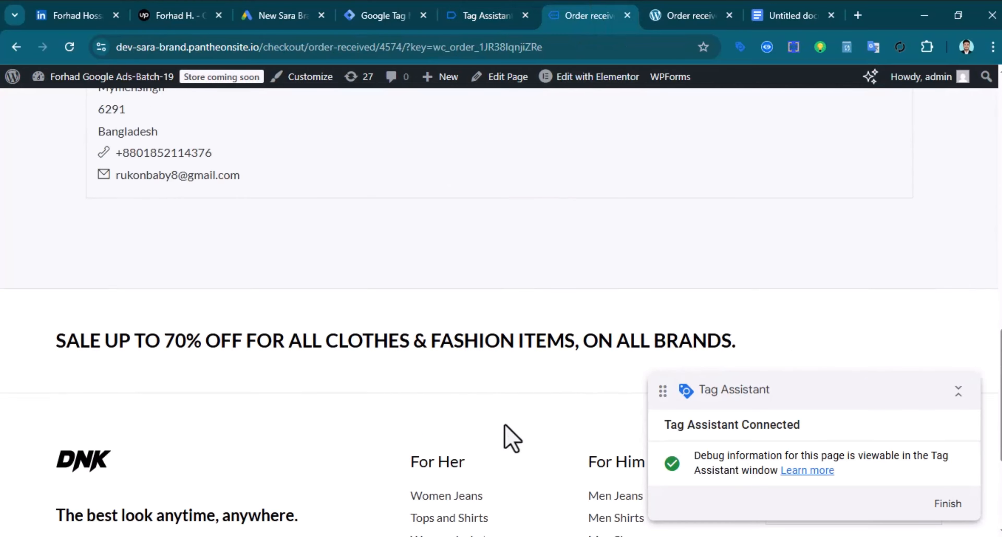
{"action": "scroll", "coordinate": [482, 351], "scroll_direction": "up", "scroll_amount": 5}
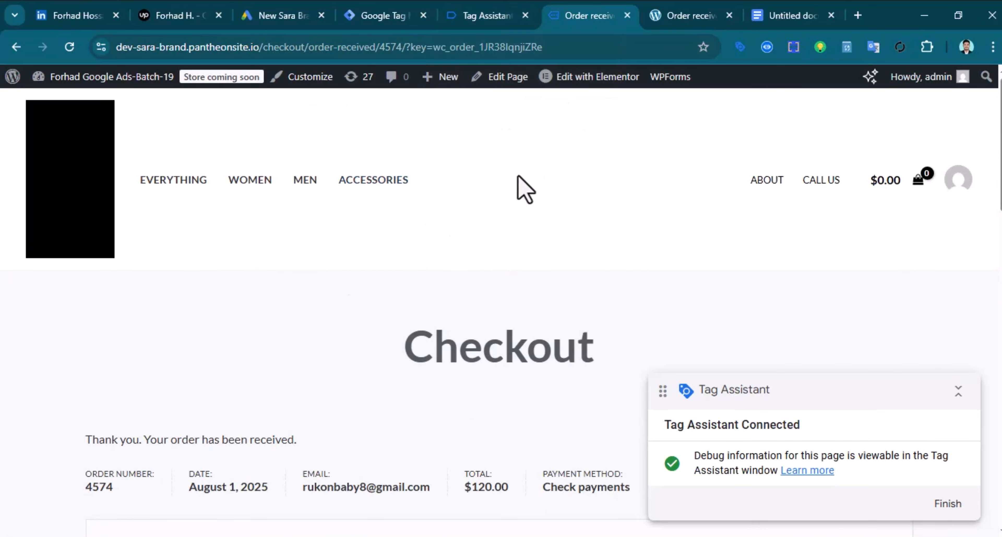
Finish the previous conversion setup and start a new conversion action in Google Ads
{"action": "left_click", "coordinate": [284, 15]}
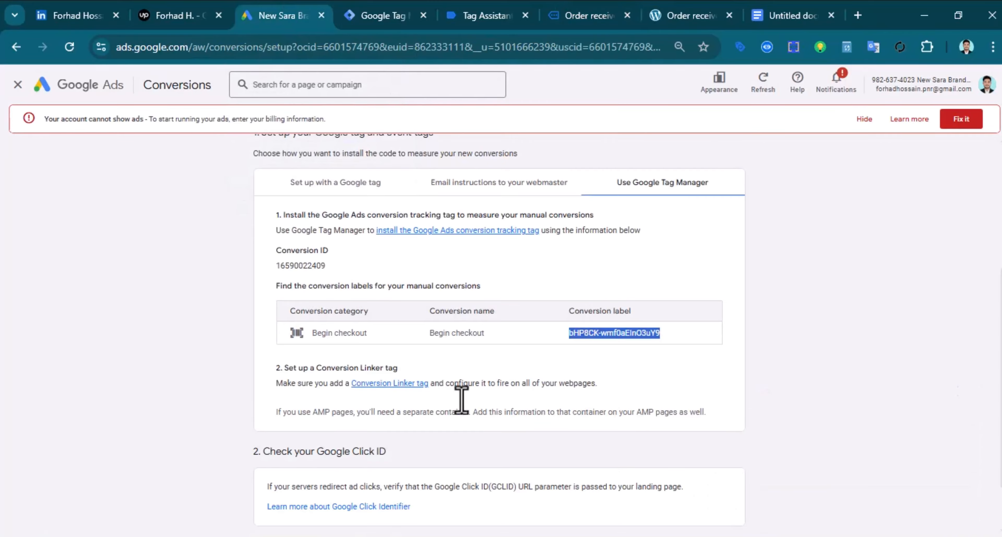
{"action": "scroll", "coordinate": [470, 407], "scroll_direction": "up", "scroll_amount": 5}
{"action": "scroll", "coordinate": [478, 407], "scroll_direction": "down", "scroll_amount": 6}
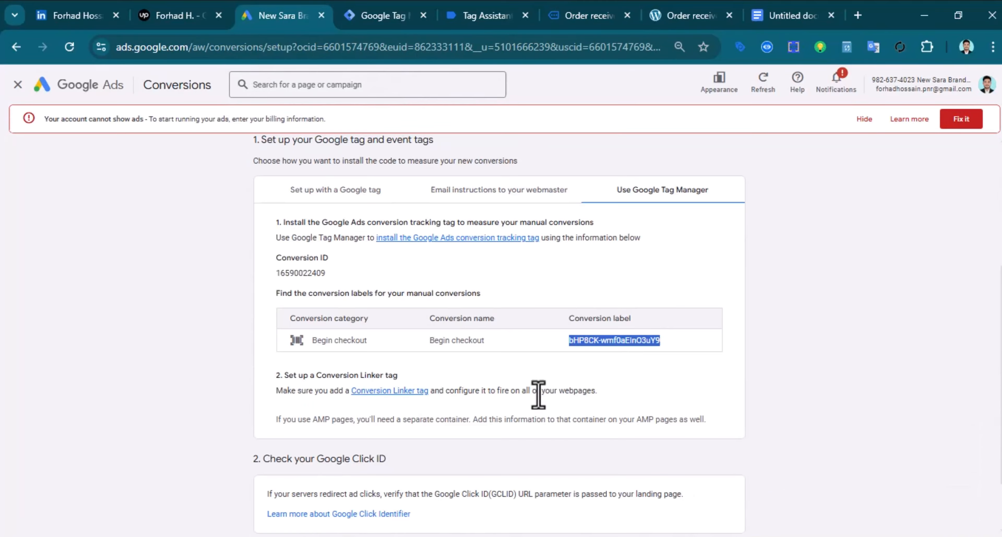
{"action": "left_click", "coordinate": [272, 489]}
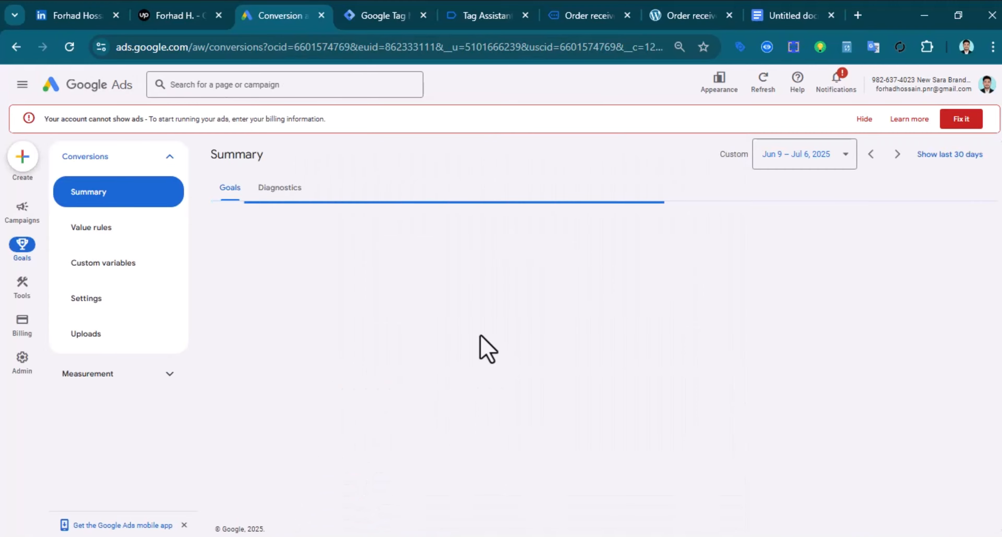
{"action": "scroll", "coordinate": [530, 313], "scroll_direction": "down", "scroll_amount": 5}
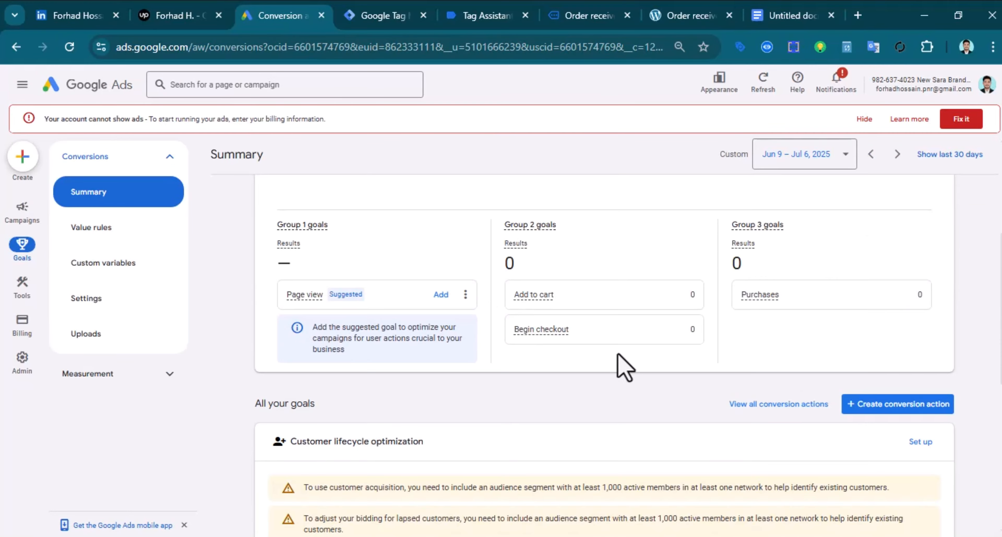
{"action": "left_click", "coordinate": [894, 412]}
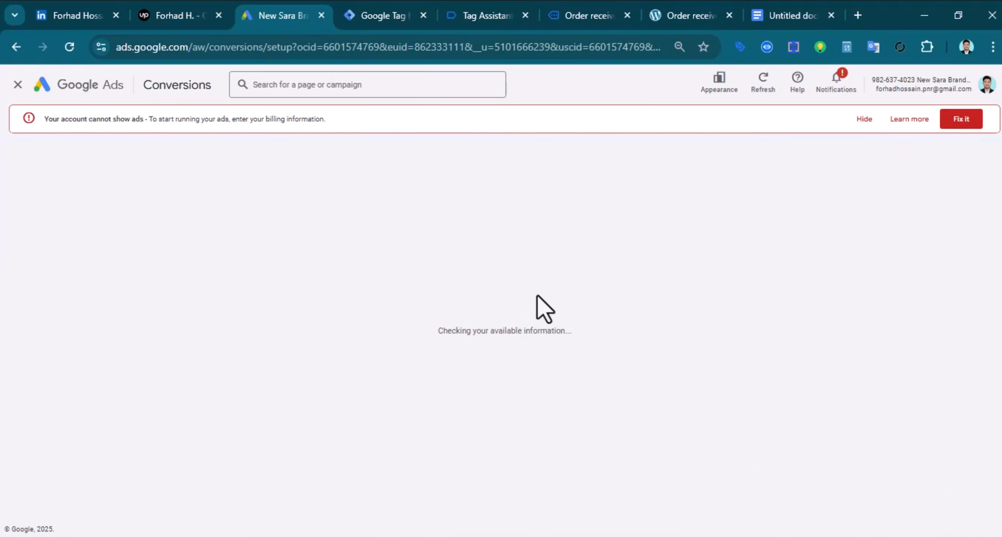
{"action": "scroll", "coordinate": [399, 362], "scroll_direction": "down", "scroll_amount": 3}
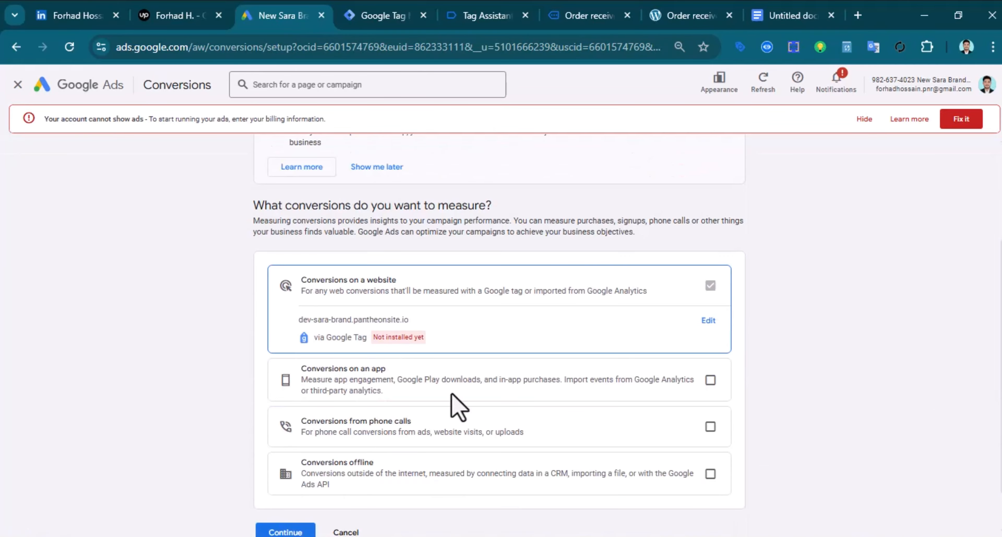
{"action": "scroll", "coordinate": [459, 406], "scroll_direction": "down", "scroll_amount": 1}
{"action": "left_click", "coordinate": [286, 482]}
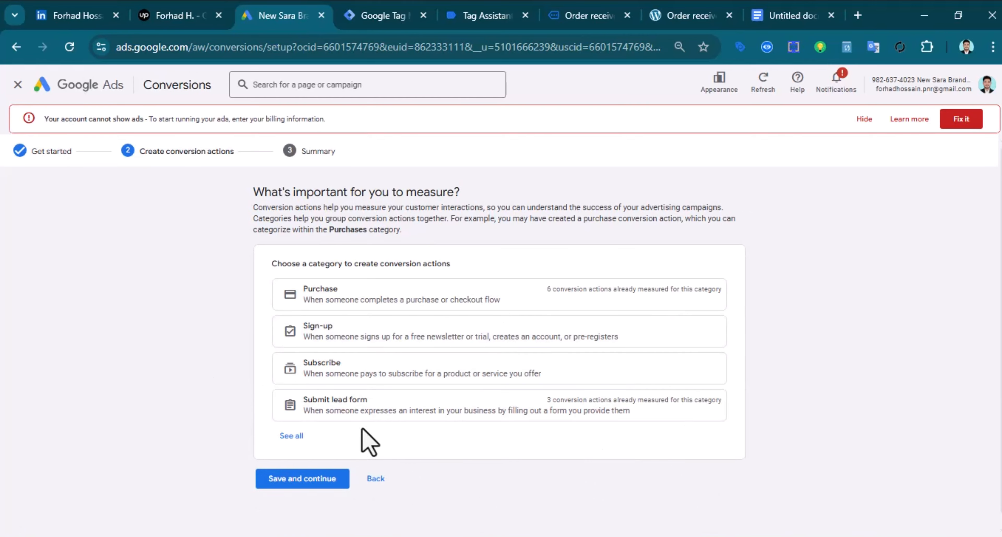
Choose the Add to cart category, set it up manually with code as a secondary action
{"action": "left_click", "coordinate": [291, 436]}
{"action": "scroll", "coordinate": [402, 391], "scroll_direction": "down", "scroll_amount": 5}
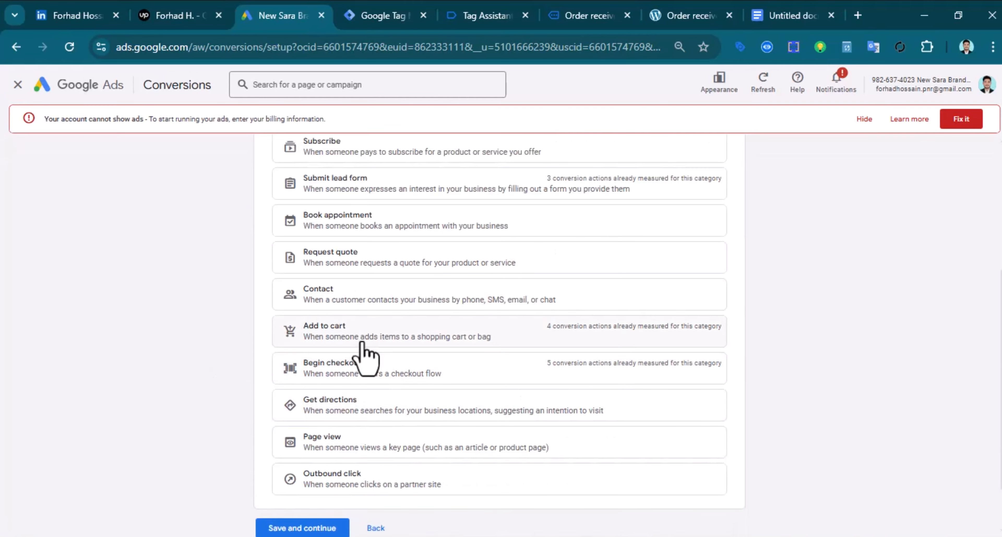
{"action": "left_click", "coordinate": [362, 343]}
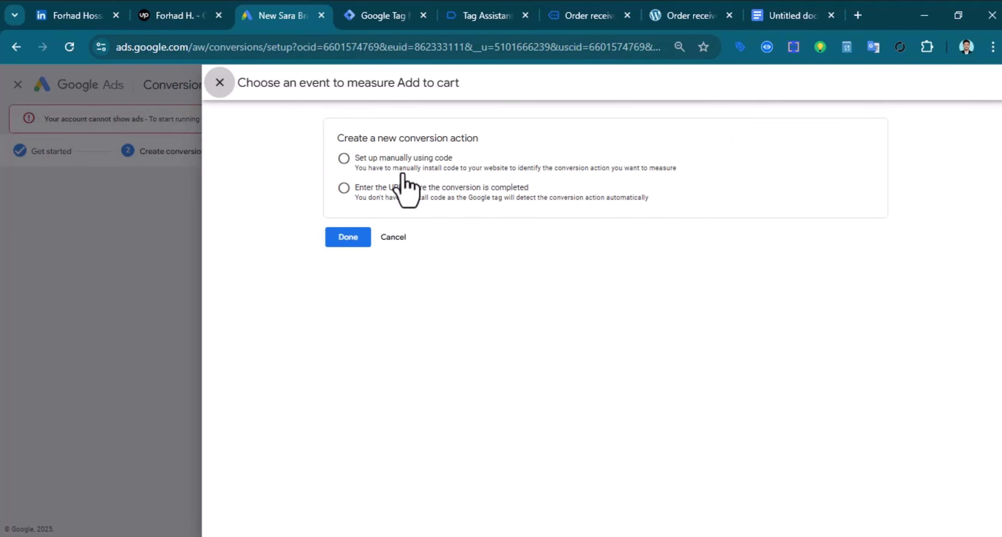
{"action": "left_click", "coordinate": [344, 160]}
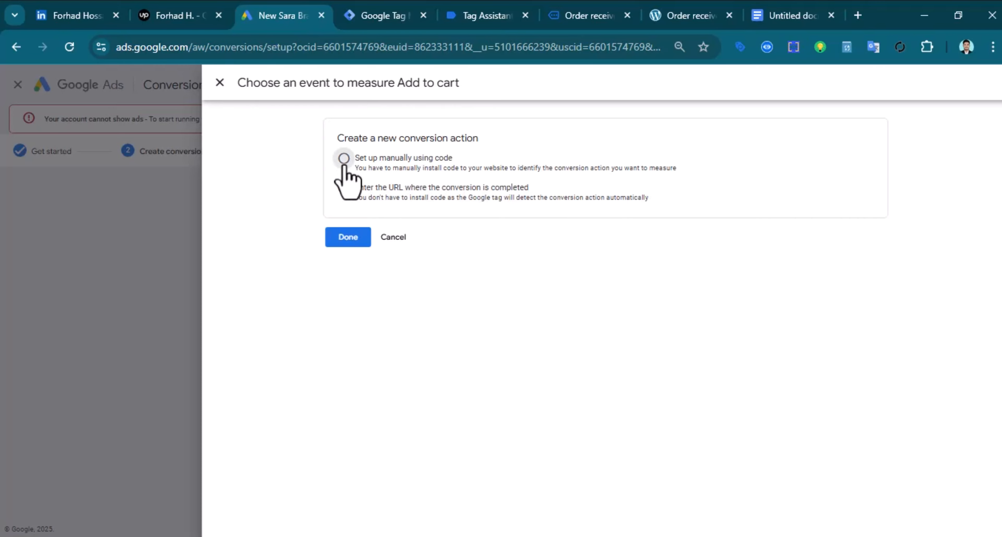
{"action": "left_click", "coordinate": [456, 240]}
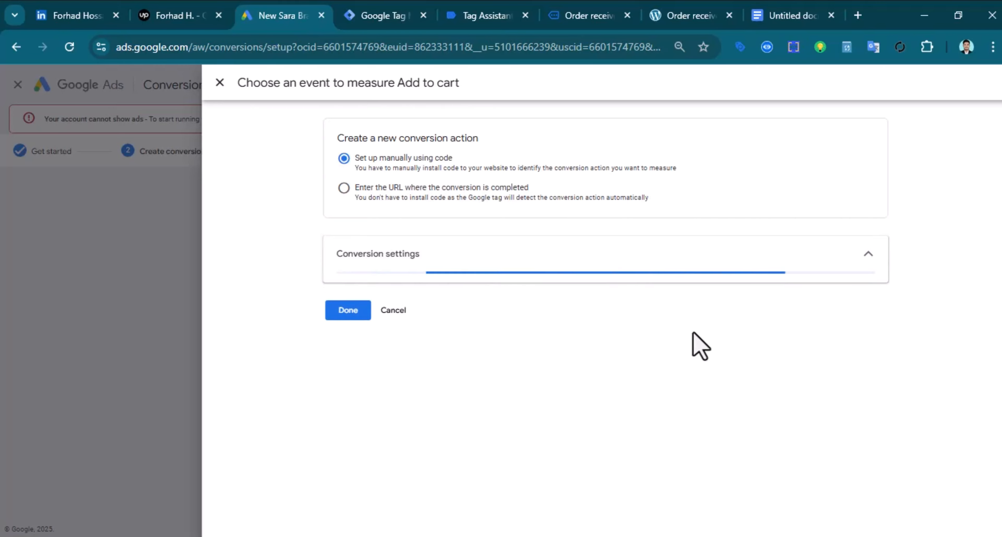
{"action": "scroll", "coordinate": [505, 298], "scroll_direction": "down", "scroll_amount": 2}
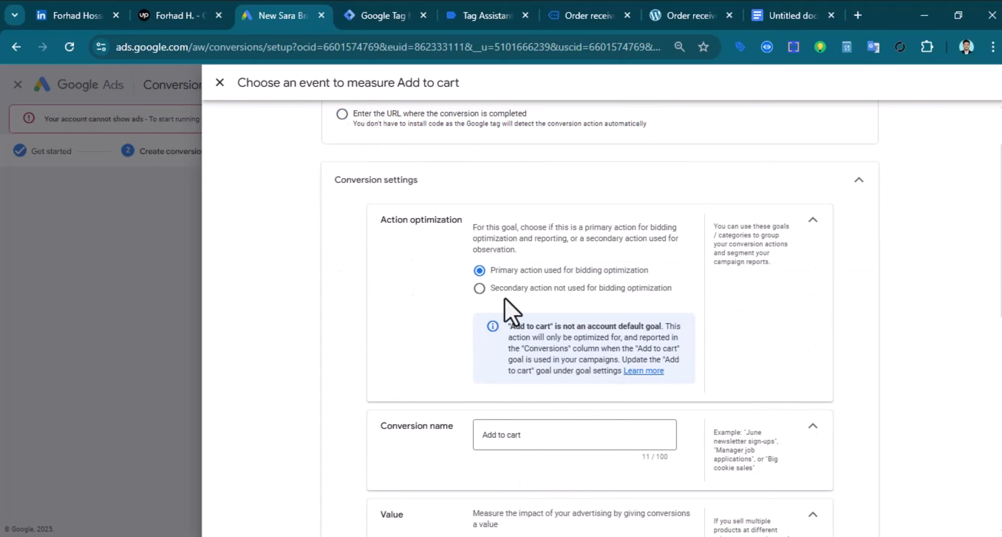
{"action": "left_click", "coordinate": [479, 288]}
Set the click-through window to 30 days and save the Add to cart conversion action
{"action": "scroll", "coordinate": [633, 409], "scroll_direction": "down", "scroll_amount": 15}
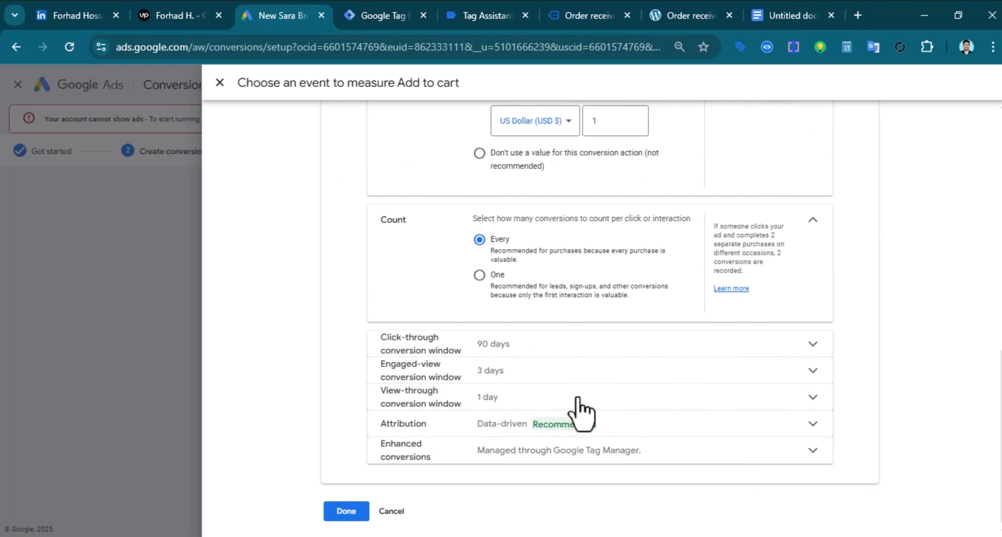
{"action": "left_click", "coordinate": [507, 351]}
{"action": "left_click", "coordinate": [514, 399]}
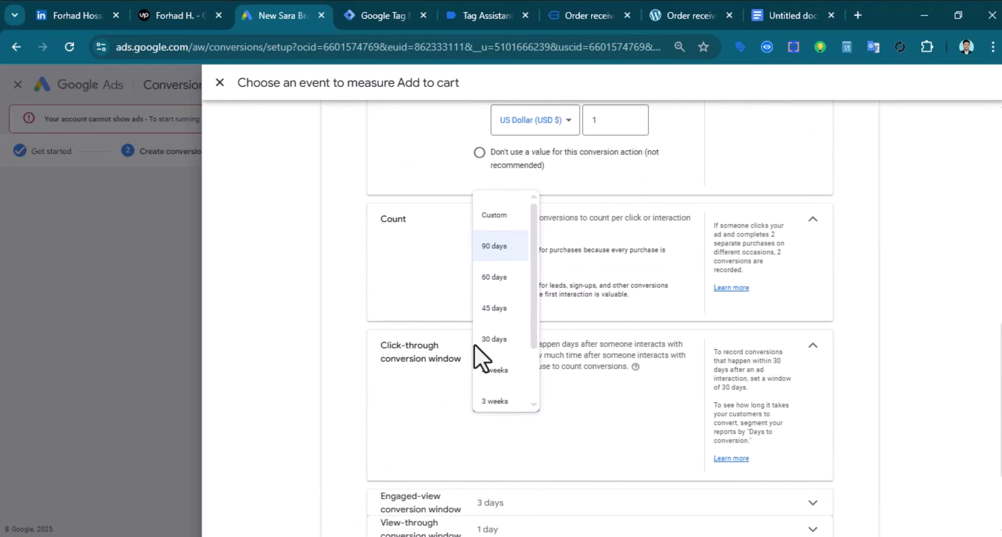
{"action": "left_click", "coordinate": [499, 339]}
{"action": "scroll", "coordinate": [514, 465], "scroll_direction": "down", "scroll_amount": 3}
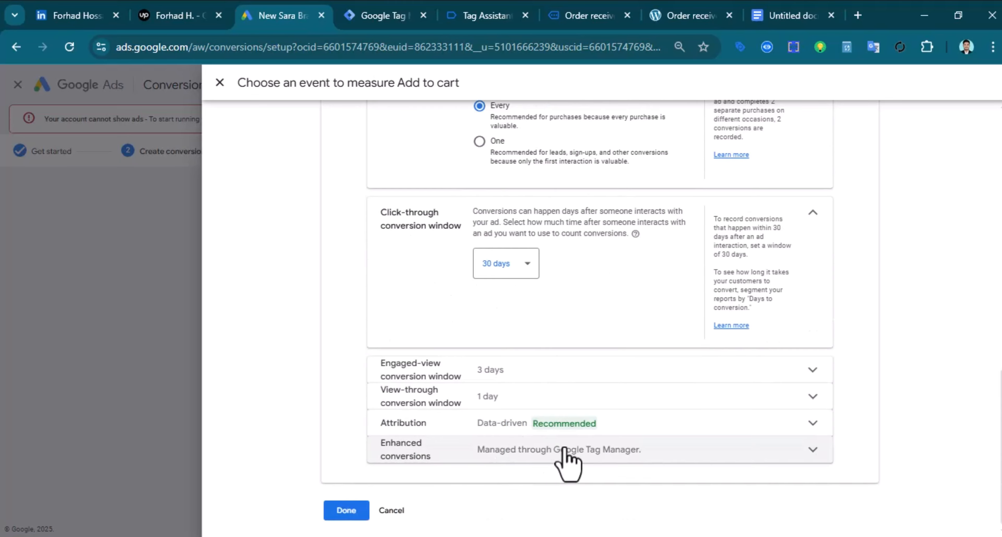
{"action": "left_click", "coordinate": [346, 510]}
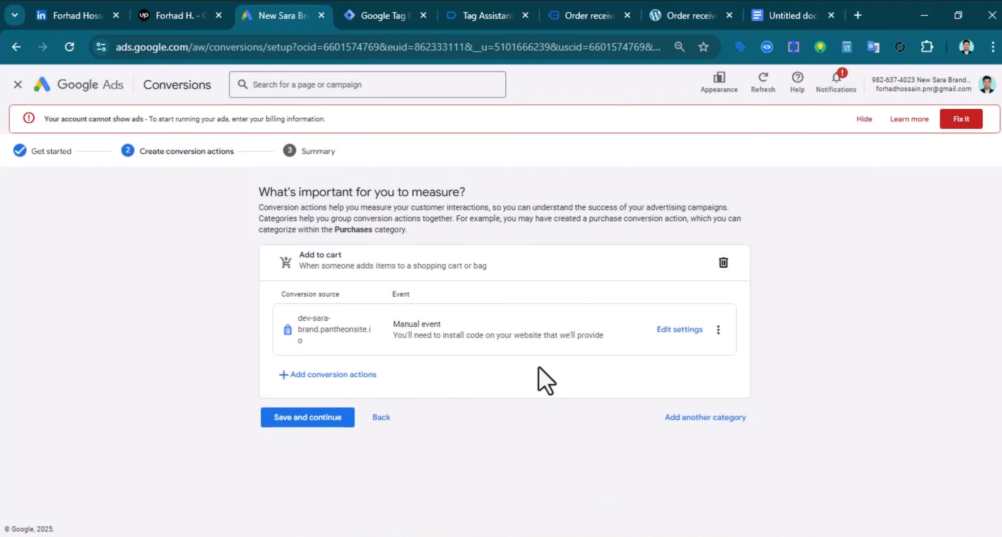
{"action": "left_click", "coordinate": [307, 419]}
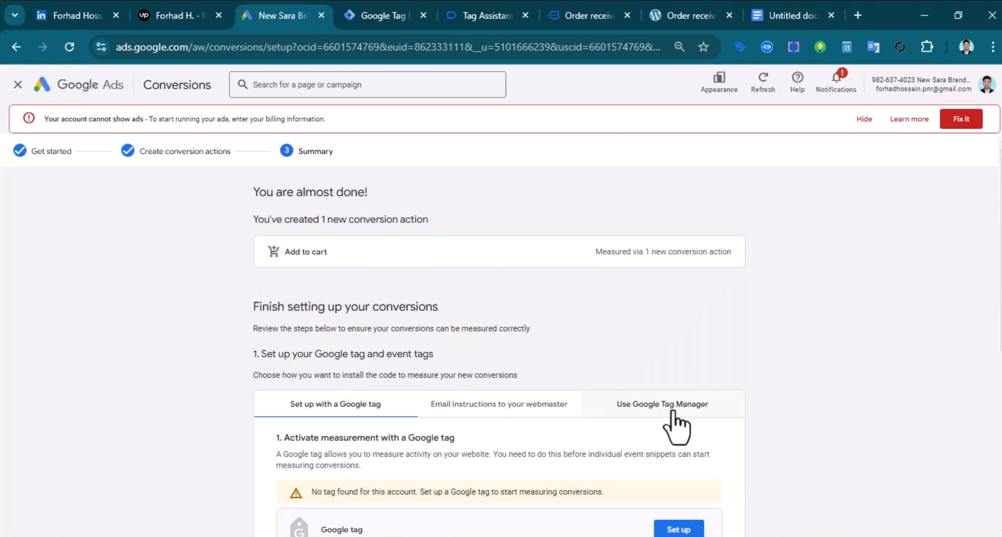
Copy the Add to cart conversion ID from the Google Tag Manager installation details
{"action": "left_click", "coordinate": [669, 410]}
{"action": "scroll", "coordinate": [535, 406], "scroll_direction": "down", "scroll_amount": 3}
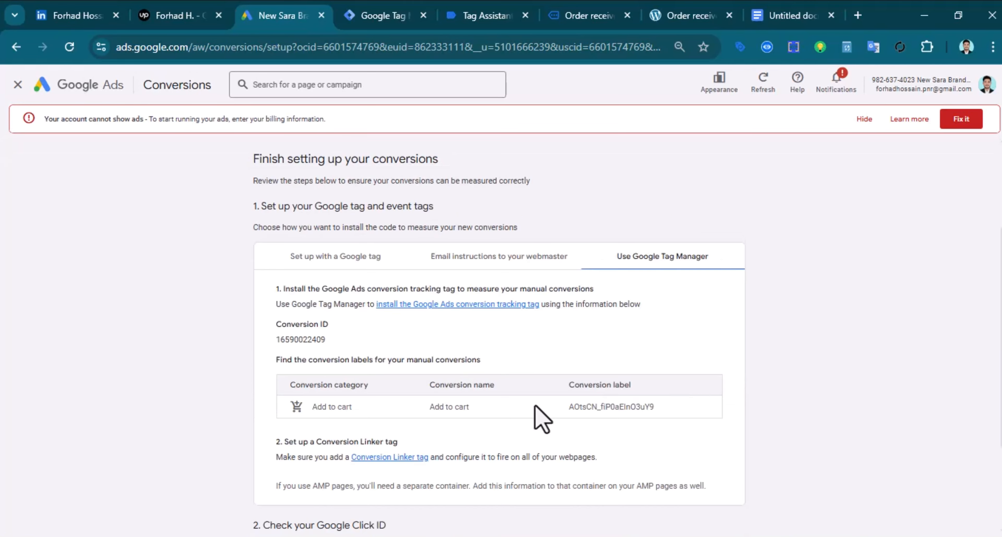
{"action": "right_click", "coordinate": [300, 339]}
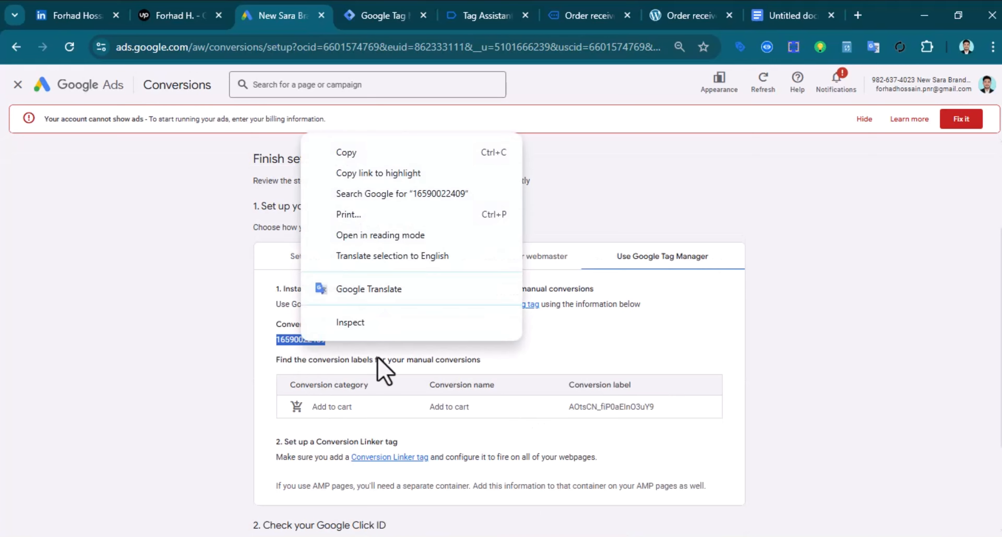
{"action": "left_click", "coordinate": [383, 153]}
{"action": "left_click", "coordinate": [371, 8]}
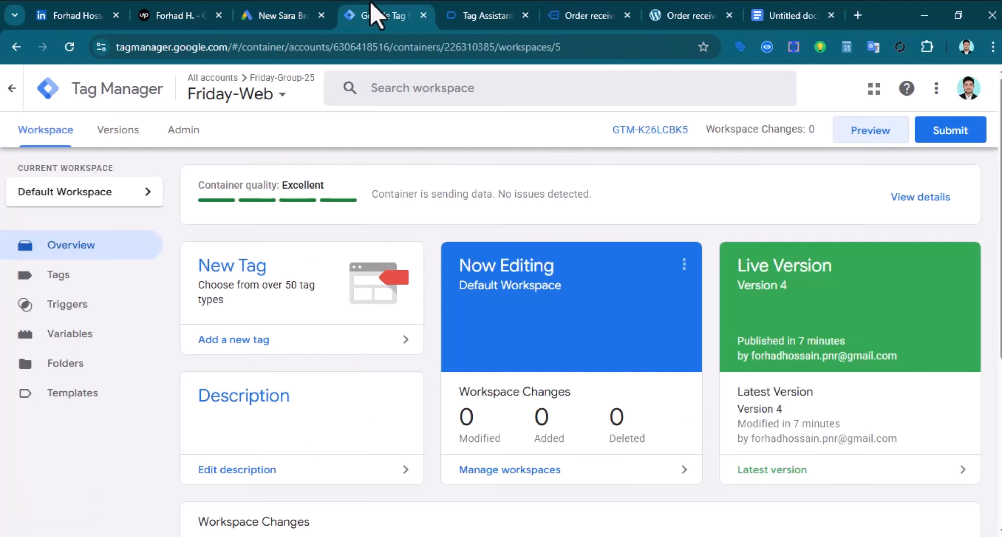
{"action": "left_click", "coordinate": [304, 294]}
{"action": "left_click", "coordinate": [585, 246]}
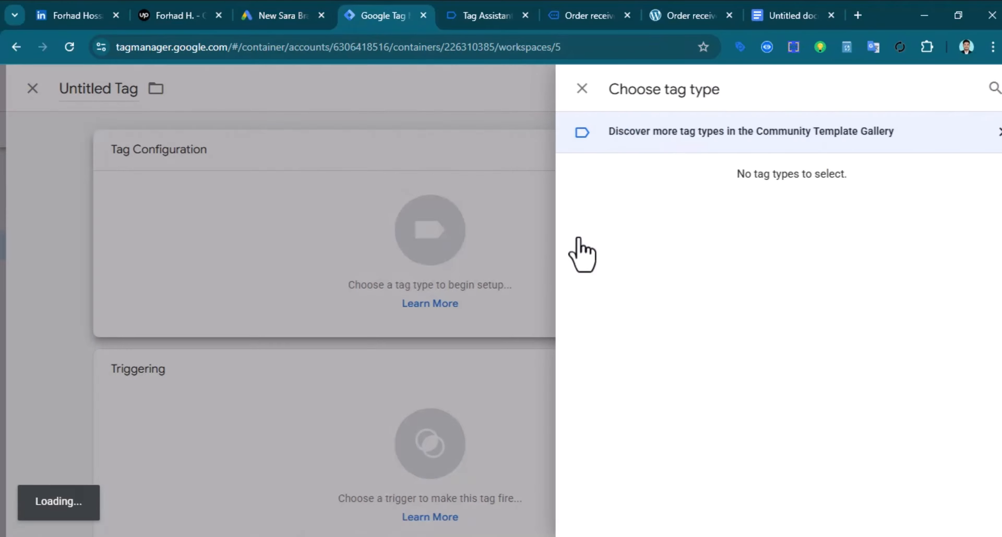
{"action": "left_click", "coordinate": [671, 268]}
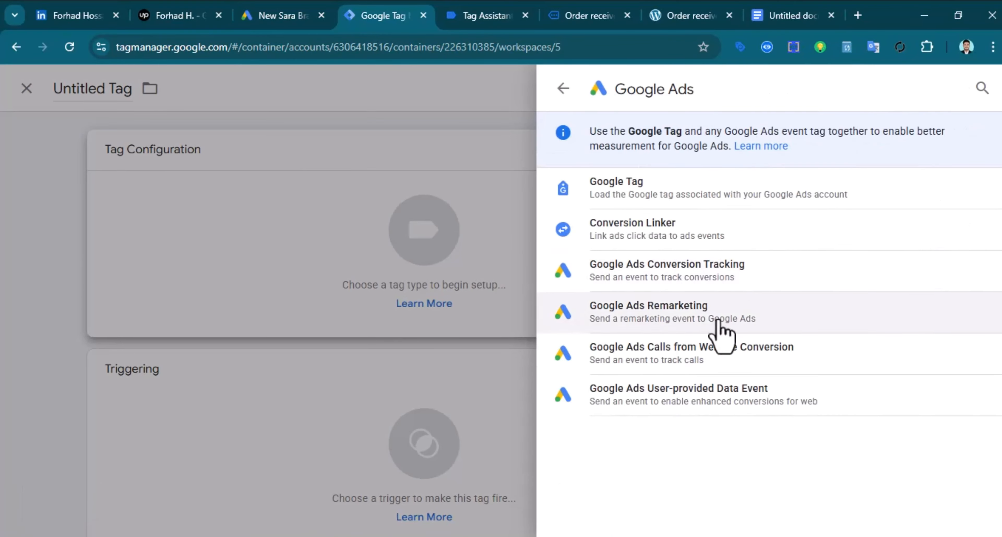
{"action": "left_click", "coordinate": [691, 276]}
{"action": "right_click", "coordinate": [332, 296]}
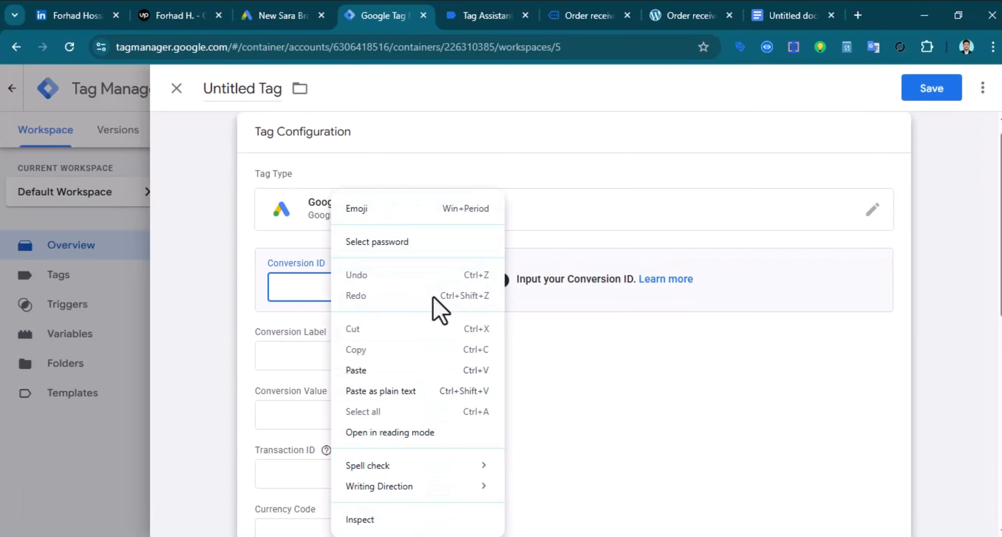
{"action": "left_click", "coordinate": [430, 375]}
Copy the Add to cart conversion label from Google Ads into the tag's Conversion Label field
{"action": "left_click", "coordinate": [313, 364]}
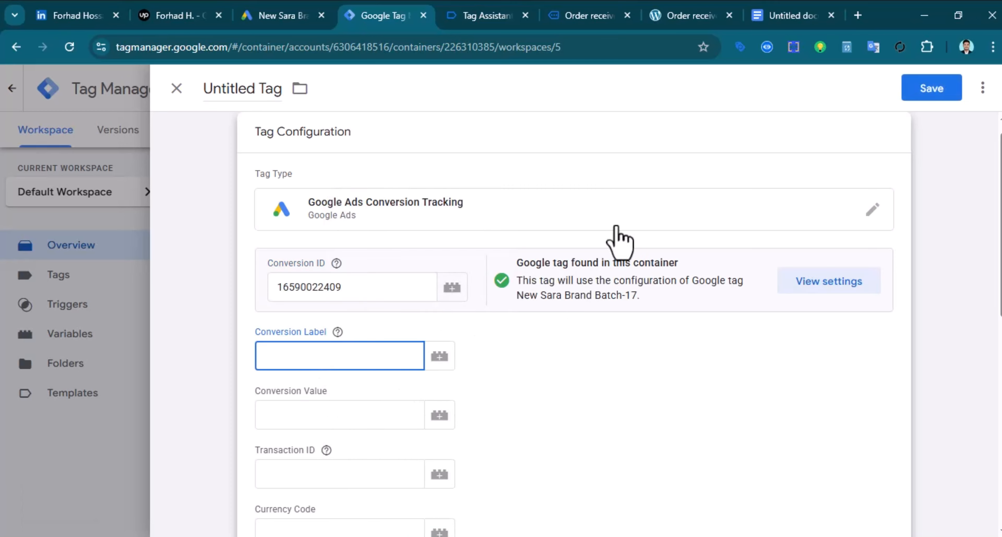
{"action": "left_click", "coordinate": [290, 16]}
{"action": "scroll", "coordinate": [648, 375], "scroll_direction": "down", "scroll_amount": 2}
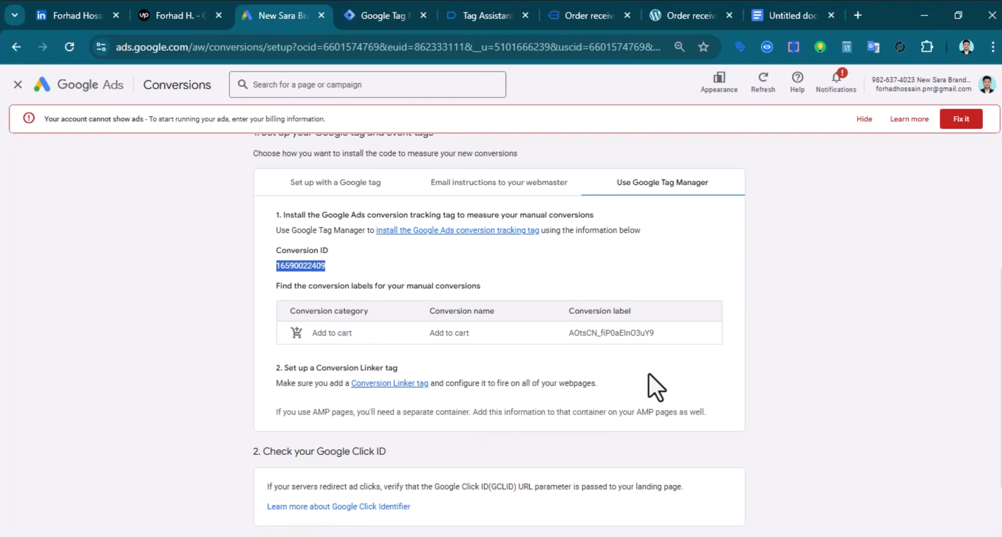
{"action": "triple_click", "coordinate": [618, 333]}
{"action": "right_click", "coordinate": [617, 333]}
{"action": "left_click", "coordinate": [696, 142]}
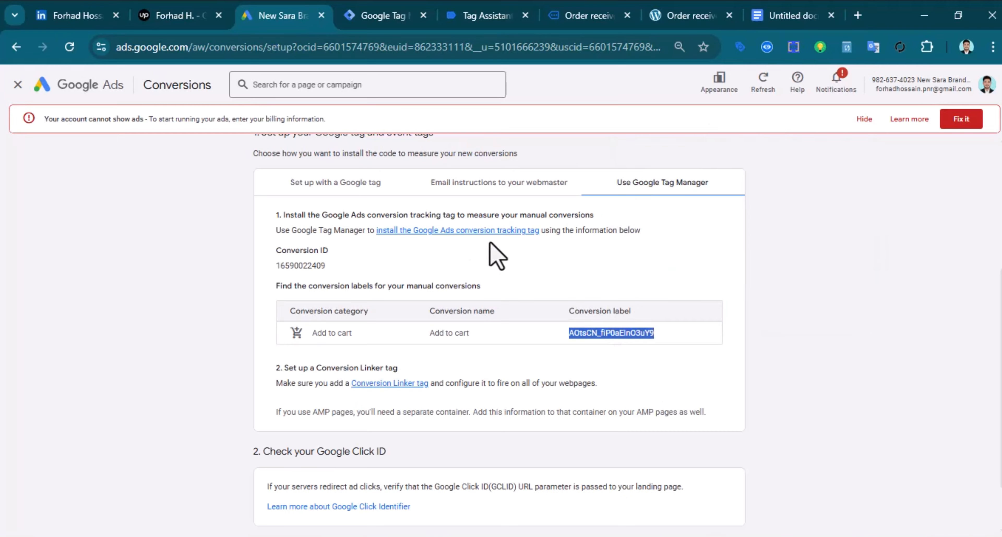
{"action": "left_click", "coordinate": [389, 16]}
{"action": "right_click", "coordinate": [301, 356]}
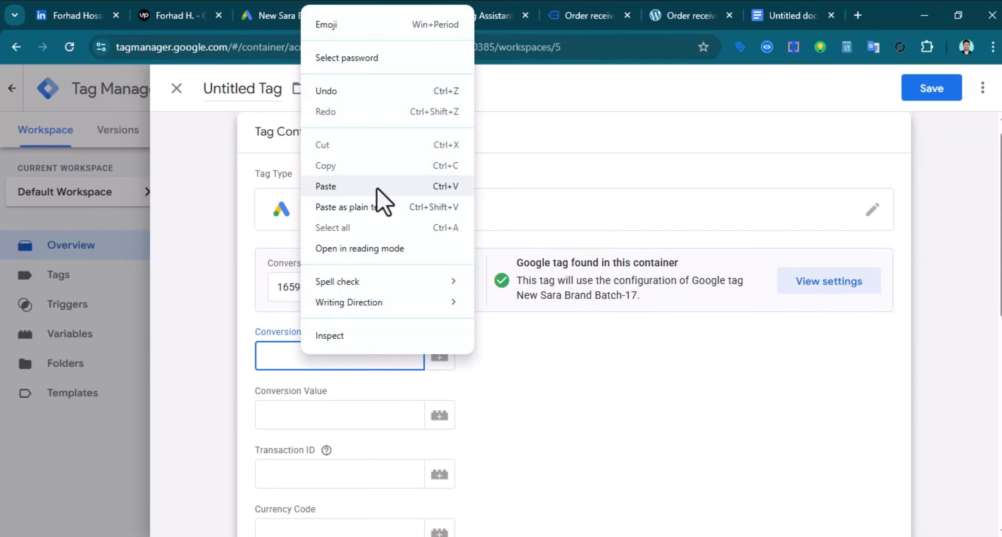
{"action": "left_click", "coordinate": [380, 201]}
{"action": "scroll", "coordinate": [463, 459], "scroll_direction": "down", "scroll_amount": 5}
{"action": "scroll", "coordinate": [452, 416], "scroll_direction": "down", "scroll_amount": 3}
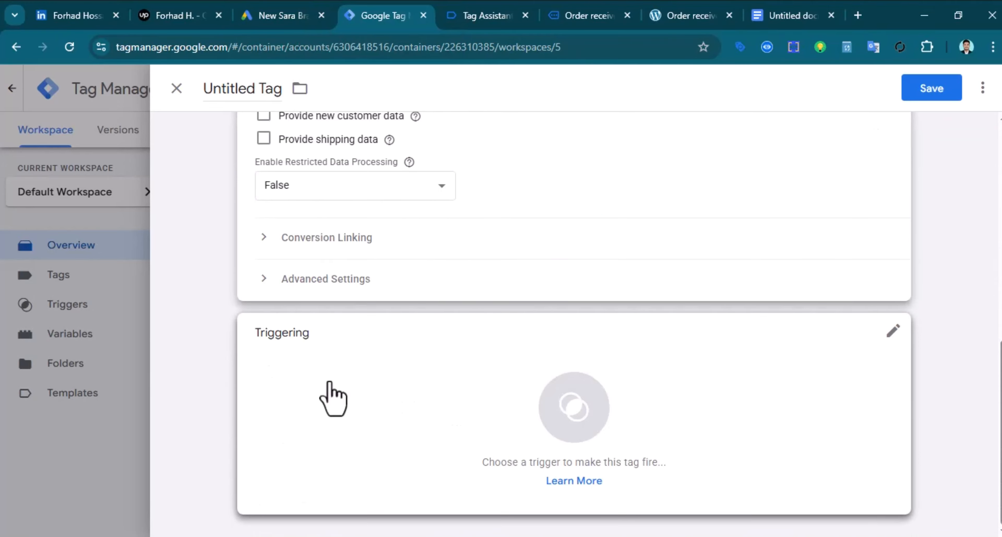
Add a new Custom Event trigger to the tag, then switch to the Tag Assistant summary
{"action": "left_click", "coordinate": [579, 420]}
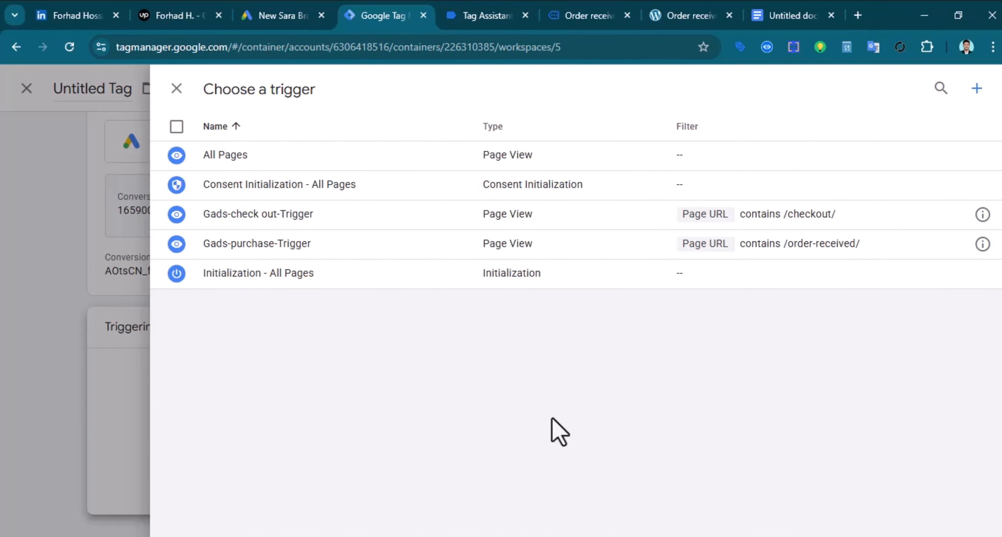
{"action": "left_click", "coordinate": [976, 89]}
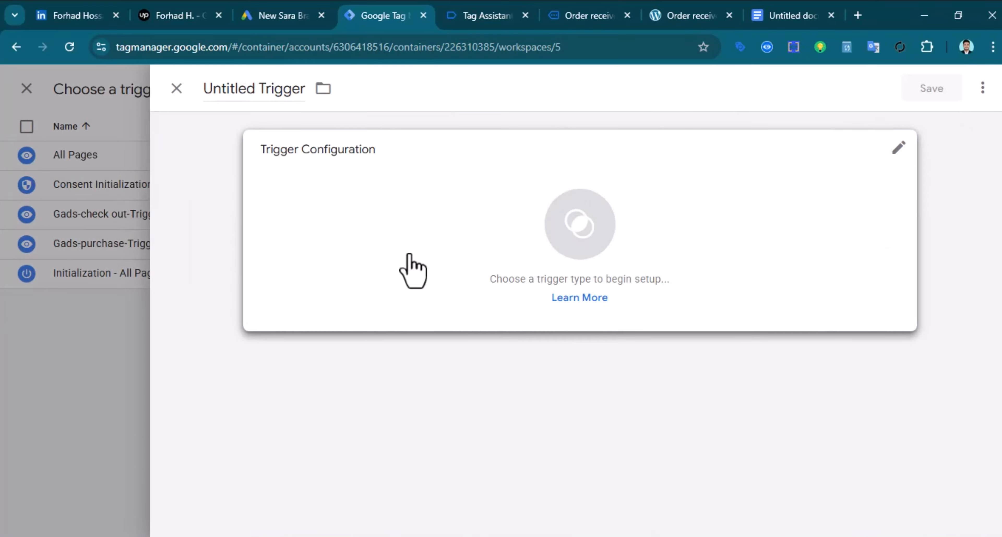
{"action": "left_click", "coordinate": [580, 224]}
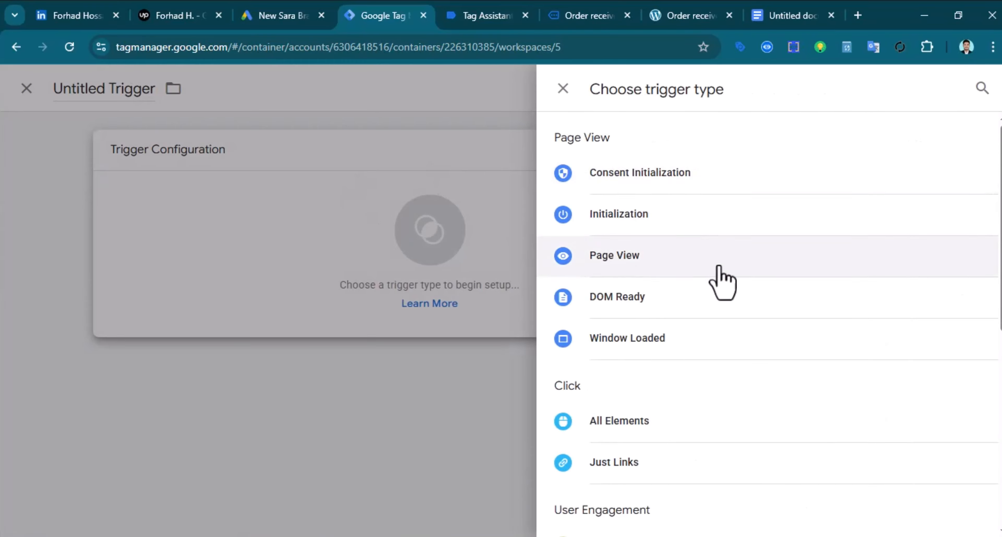
{"action": "scroll", "coordinate": [638, 253], "scroll_direction": "down", "scroll_amount": 3}
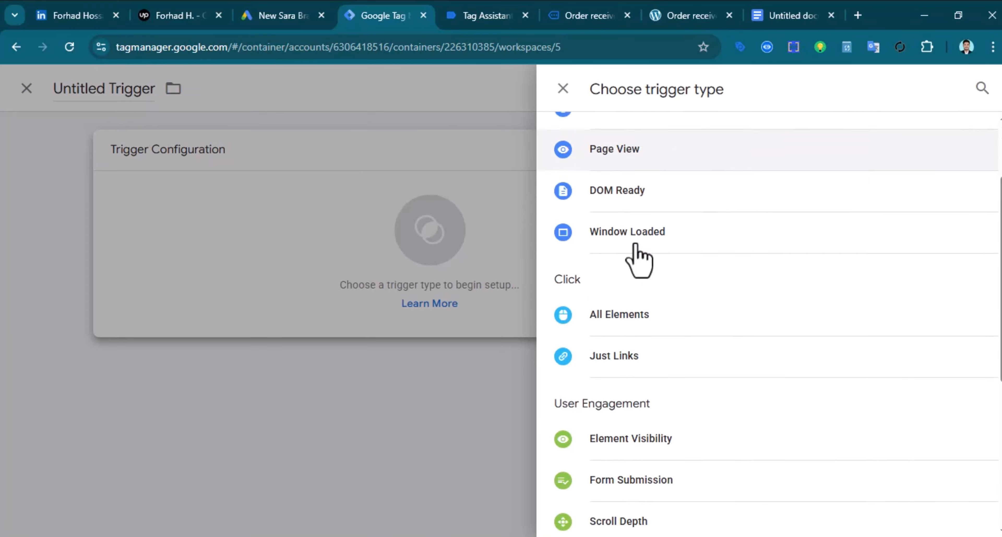
{"action": "scroll", "coordinate": [638, 252], "scroll_direction": "down", "scroll_amount": 7}
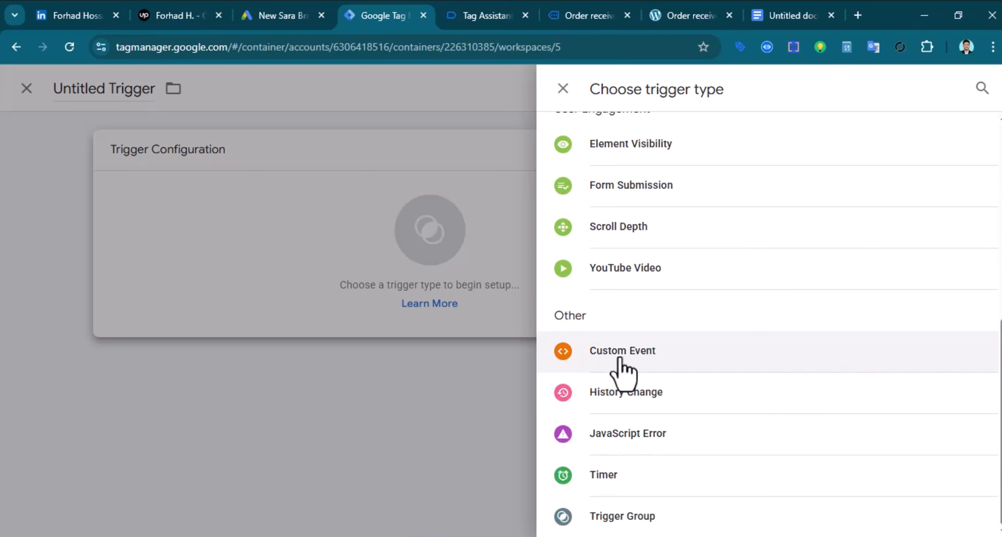
{"action": "left_click", "coordinate": [621, 360]}
{"action": "left_click", "coordinate": [304, 297]}
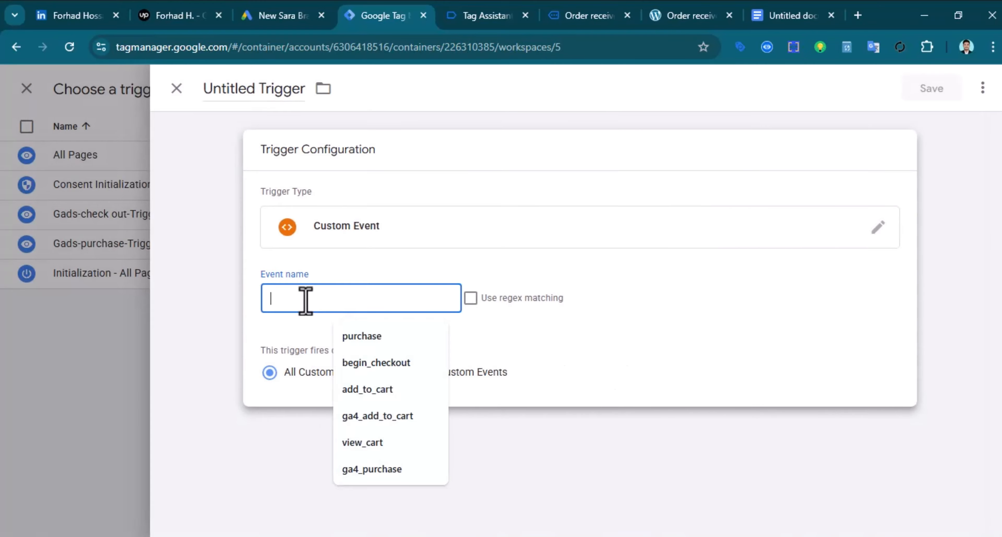
{"action": "left_click", "coordinate": [502, 15]}
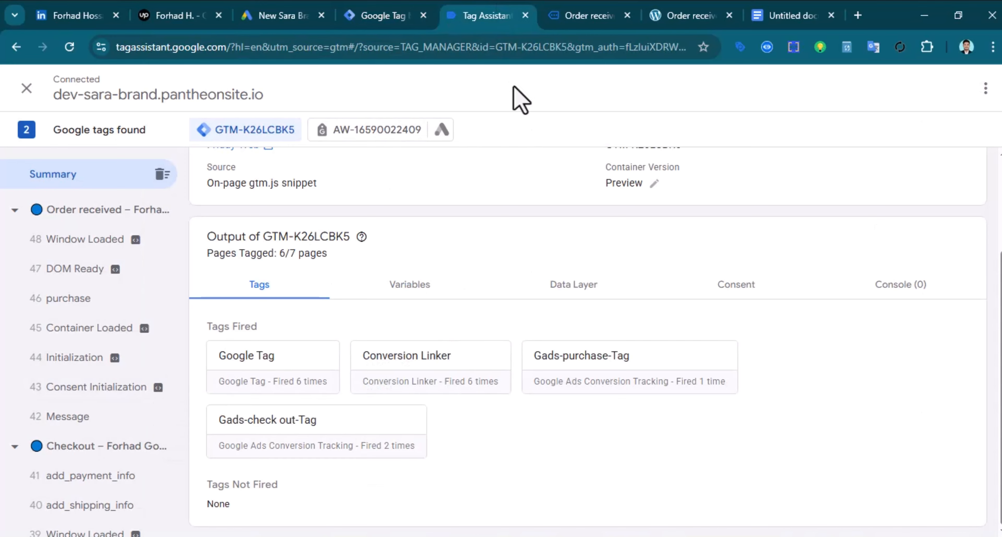
Inspect the add_to_cart event's data layer push in Tag Assistant and copy the add_to_cart event name
{"action": "scroll", "coordinate": [117, 428], "scroll_direction": "down", "scroll_amount": 3}
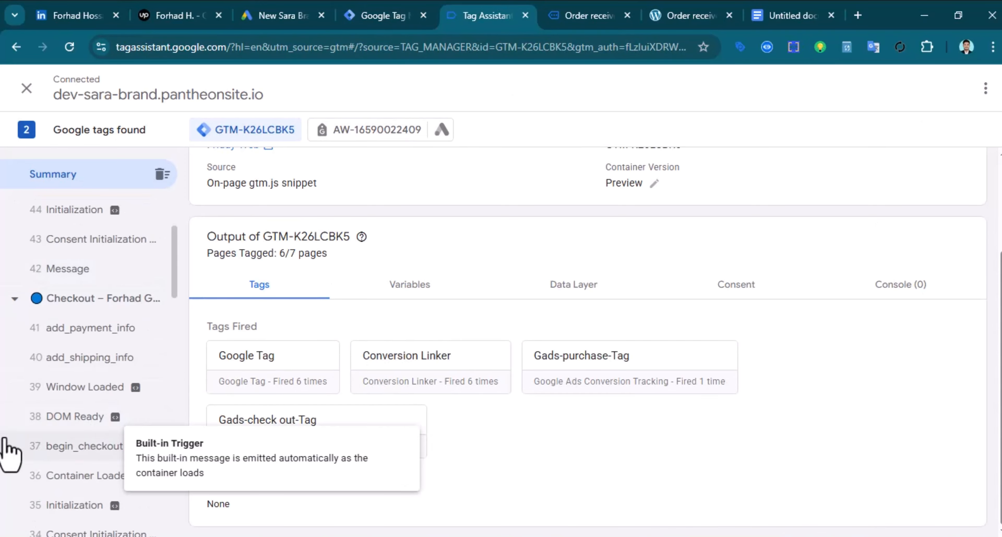
{"action": "scroll", "coordinate": [152, 385], "scroll_direction": "up", "scroll_amount": 2}
{"action": "scroll", "coordinate": [112, 409], "scroll_direction": "down", "scroll_amount": 6}
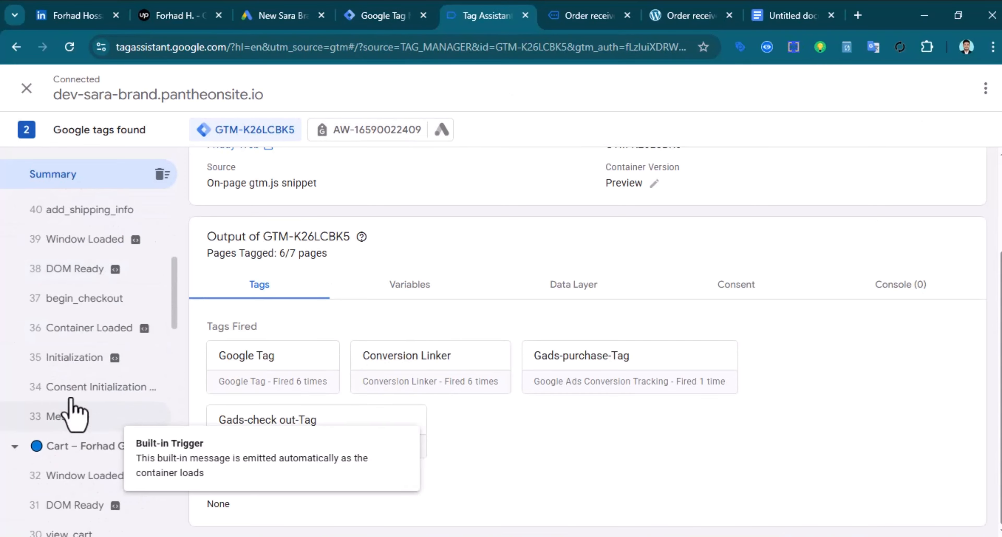
{"action": "scroll", "coordinate": [87, 331], "scroll_direction": "down", "scroll_amount": 7}
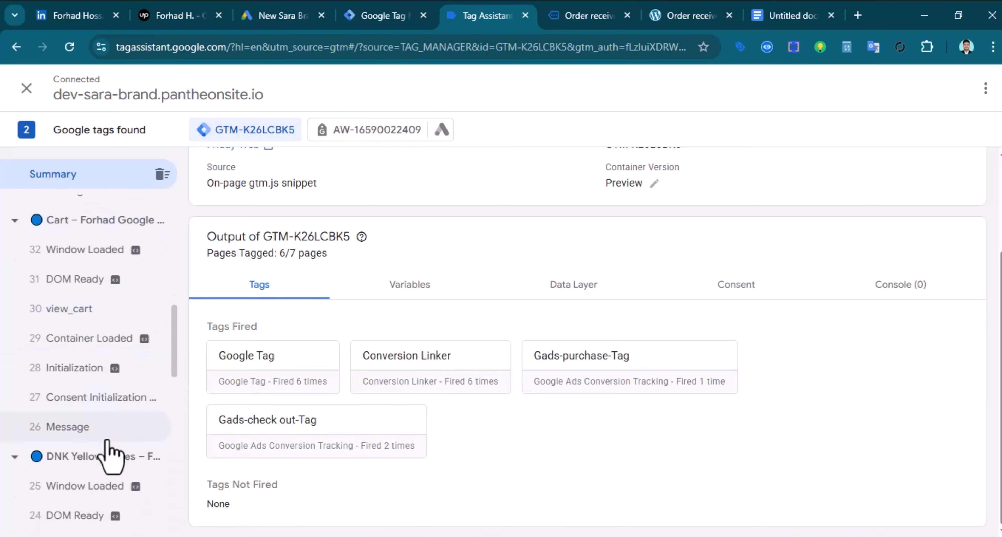
{"action": "scroll", "coordinate": [109, 459], "scroll_direction": "down", "scroll_amount": 5}
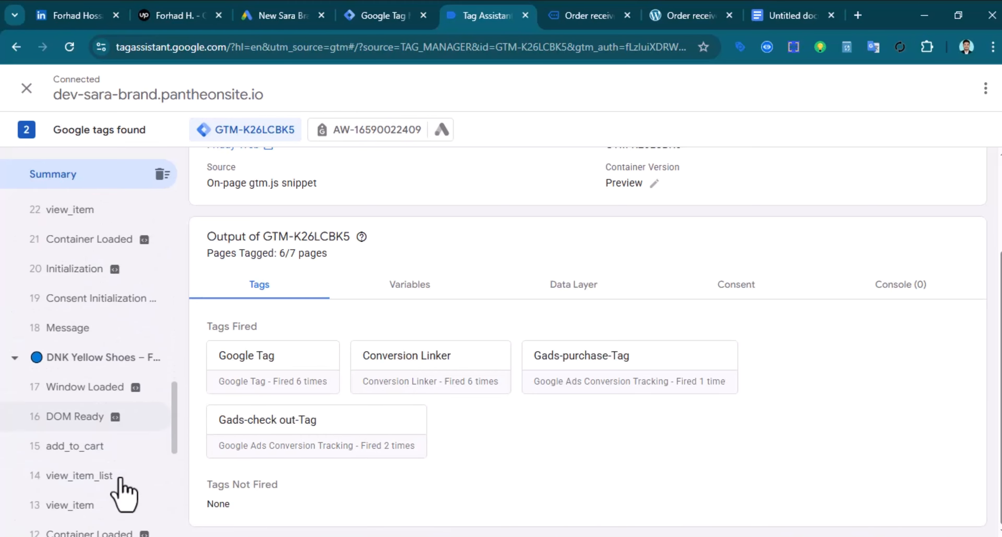
{"action": "left_click", "coordinate": [98, 447]}
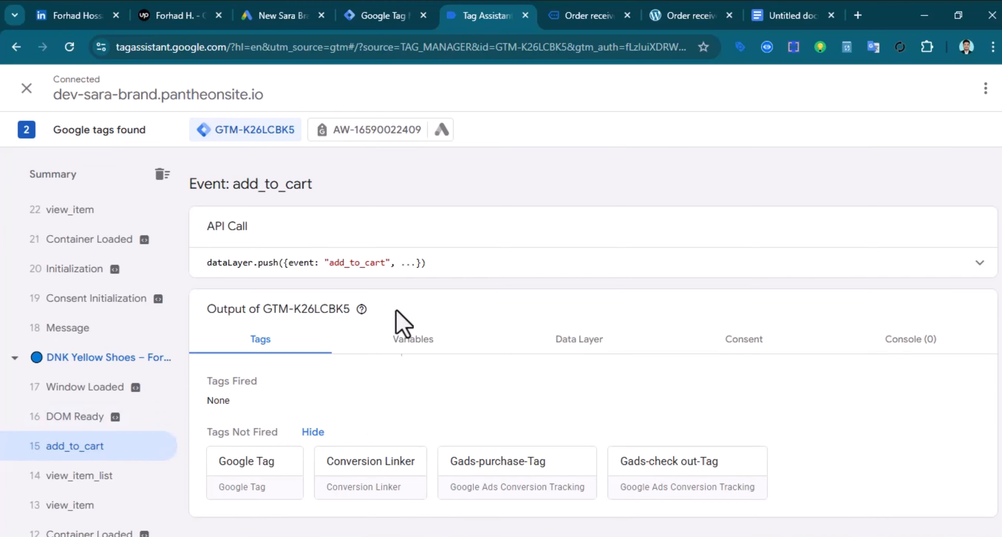
{"action": "left_click", "coordinate": [794, 275]}
{"action": "double_click", "coordinate": [284, 277]}
{"action": "right_click", "coordinate": [284, 277]}
{"action": "left_click", "coordinate": [359, 296]}
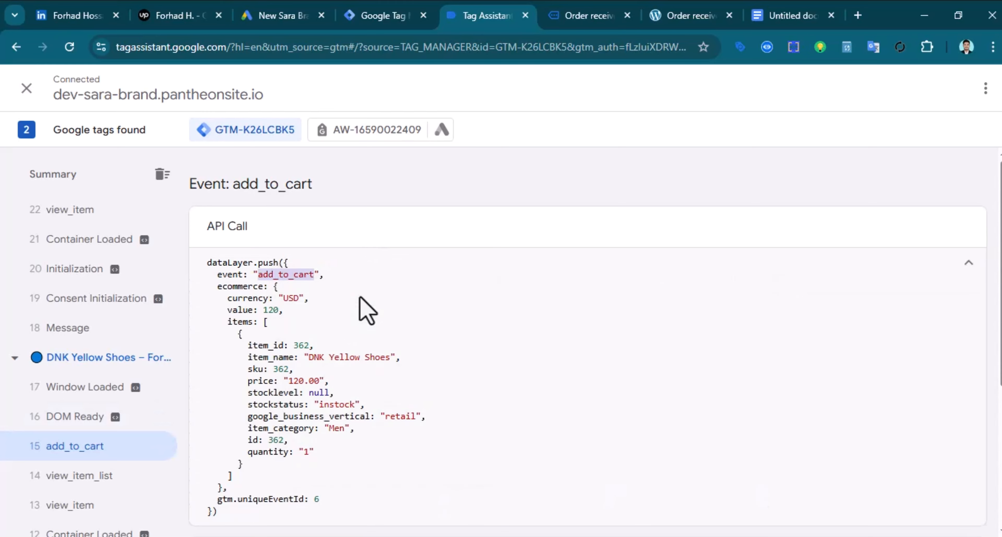
{"action": "left_click", "coordinate": [371, 24]}
Set the event name to add_to_cart, name the trigger Gads-add to cart-Trigger, and save it
{"action": "right_click", "coordinate": [294, 299]}
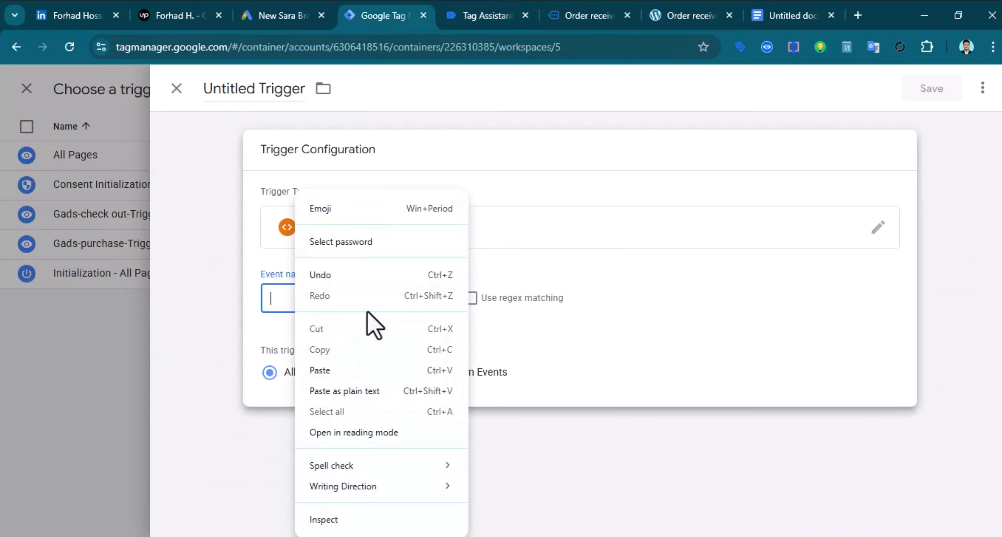
{"action": "left_click", "coordinate": [352, 374]}
{"action": "double_click", "coordinate": [228, 84]}
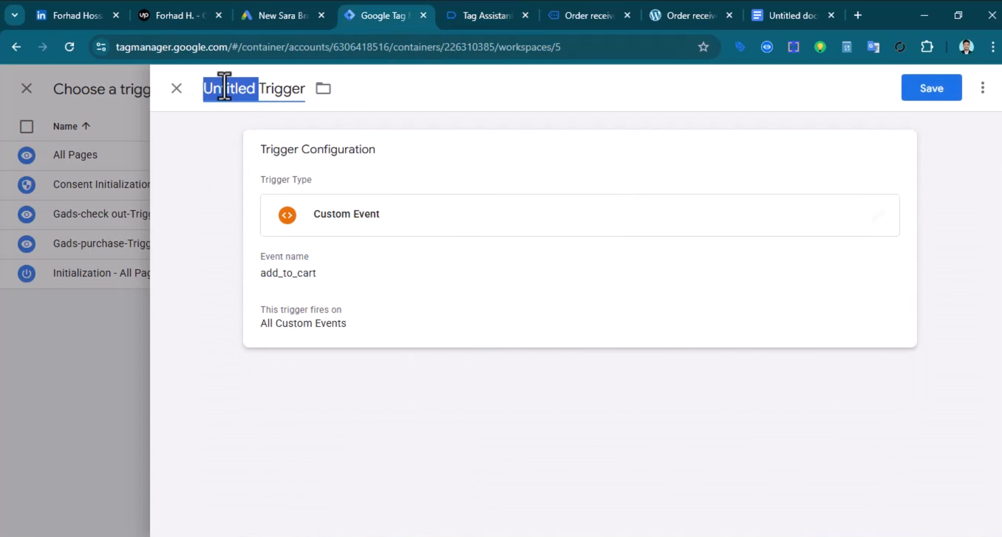
{"action": "type", "text": "Gads-ad"}
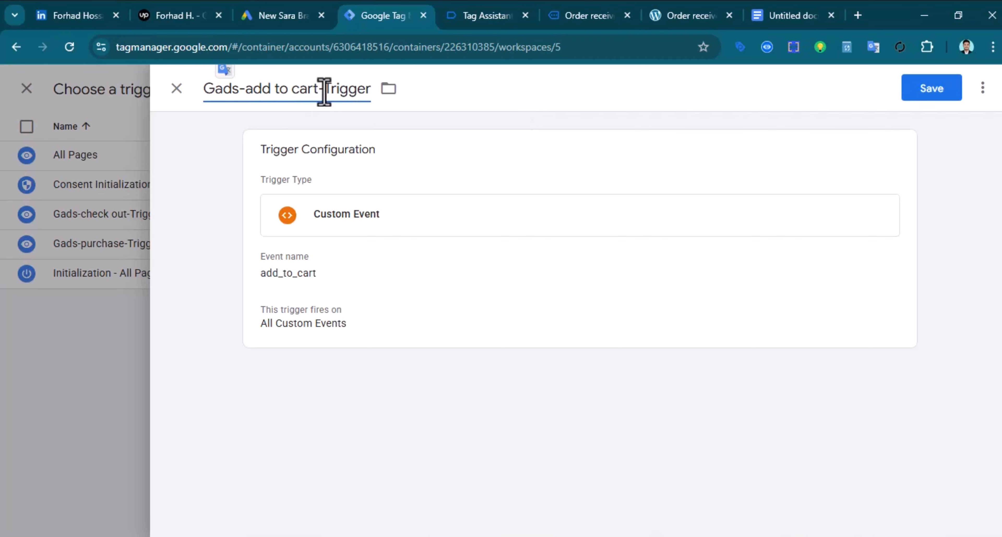
{"action": "left_click_drag", "start_coordinate": [325, 91], "coordinate": [190, 102]}
{"action": "right_click", "coordinate": [228, 94]}
{"action": "left_click", "coordinate": [313, 182]}
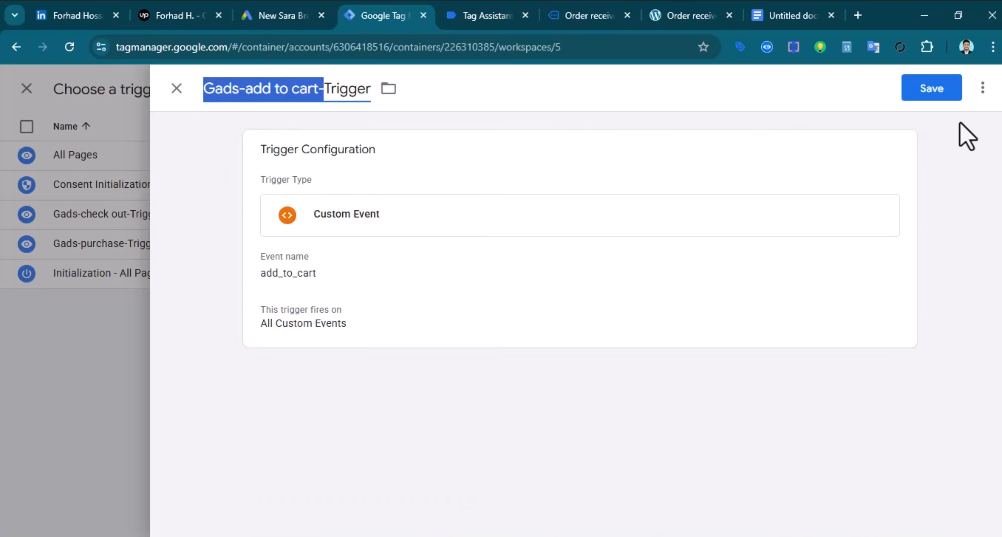
{"action": "left_click", "coordinate": [933, 89]}
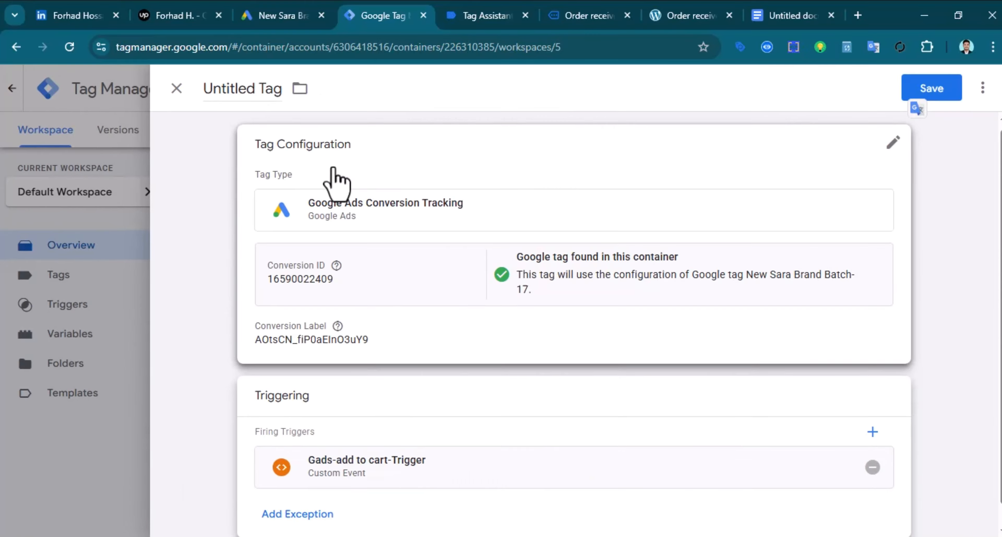
Name the tag Gads-add to cart-Tag, copy the name, and save the tag
{"action": "double_click", "coordinate": [230, 88]}
{"action": "key", "text": "ctrl+v"}
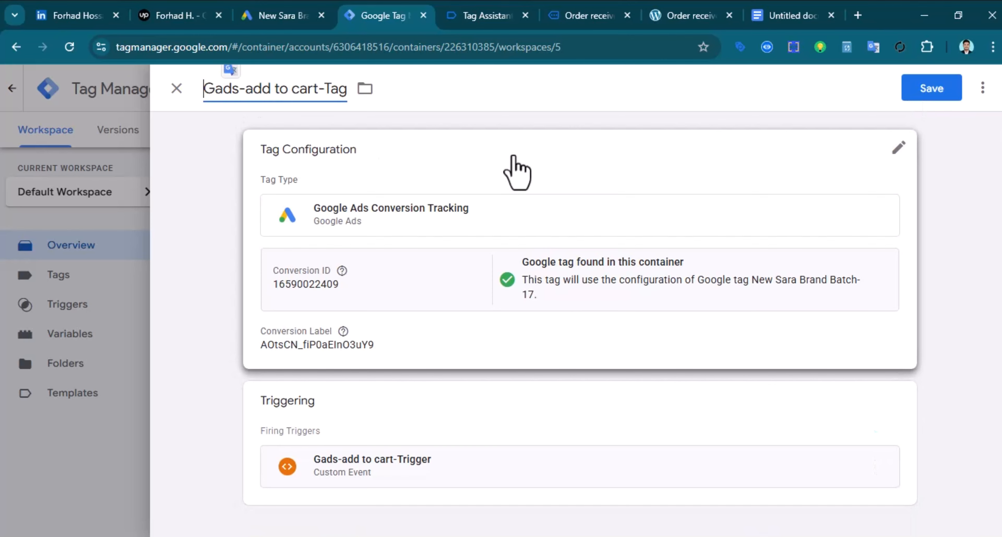
{"action": "triple_click", "coordinate": [297, 92]}
{"action": "right_click", "coordinate": [332, 93]}
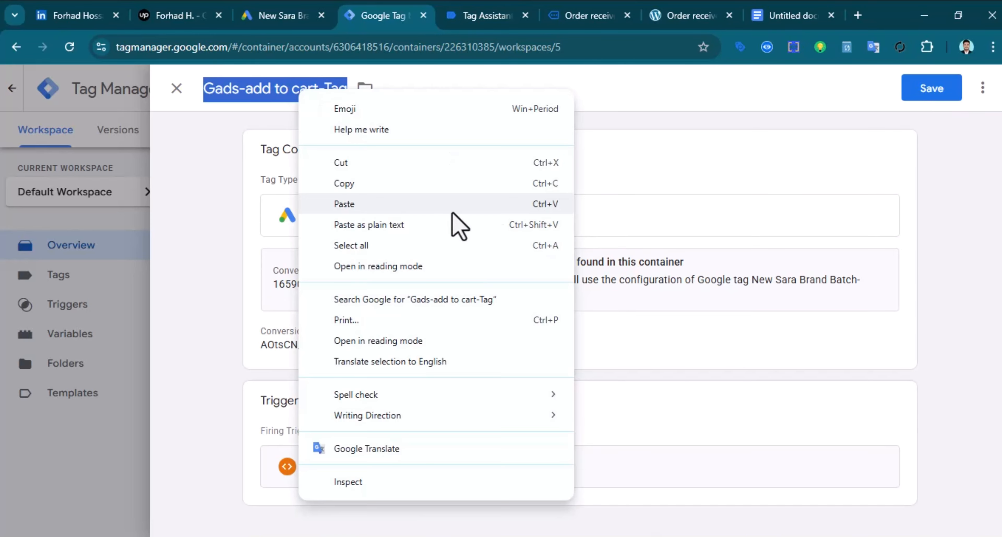
{"action": "left_click", "coordinate": [453, 182]}
{"action": "left_click", "coordinate": [933, 91]}
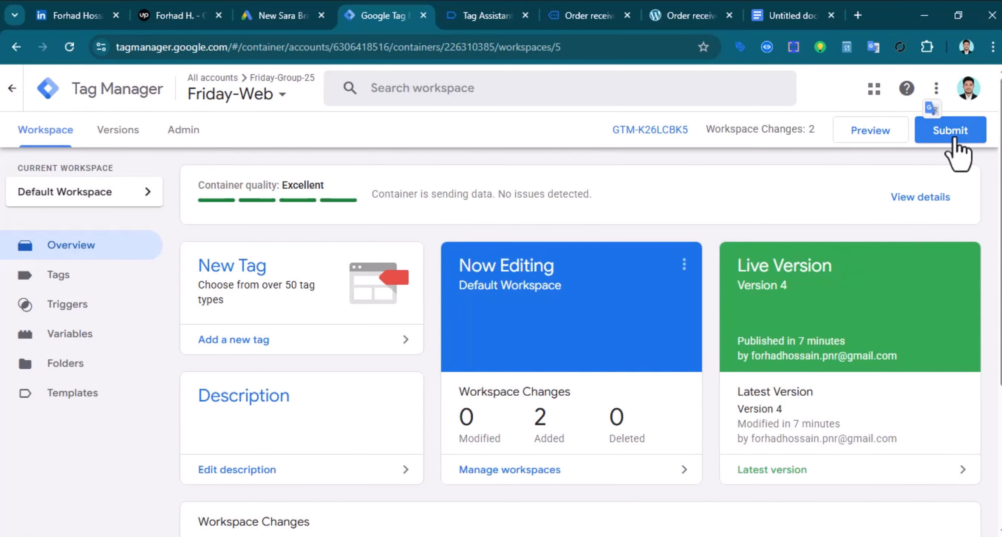
Submit and publish Version 5 named Gads-add to cart-Tag, then return to the workspace overview
{"action": "left_click", "coordinate": [949, 131]}
{"action": "left_click", "coordinate": [388, 259]}
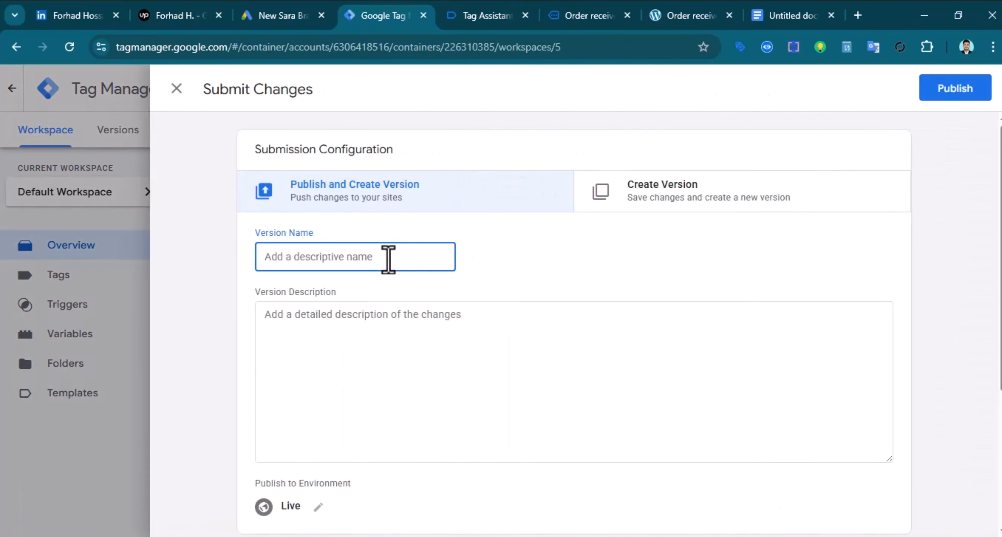
{"action": "key", "text": "ctrl+v"}
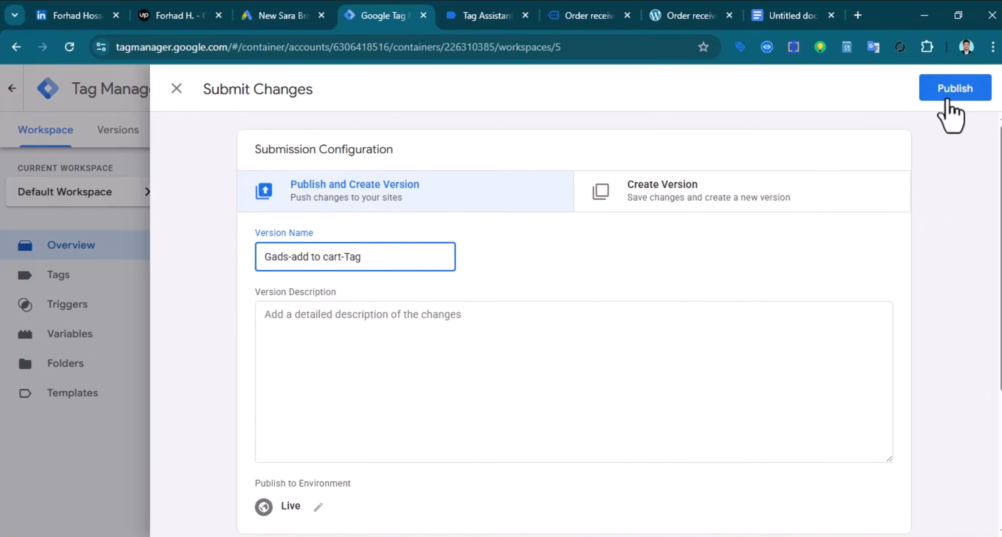
{"action": "left_click", "coordinate": [949, 111]}
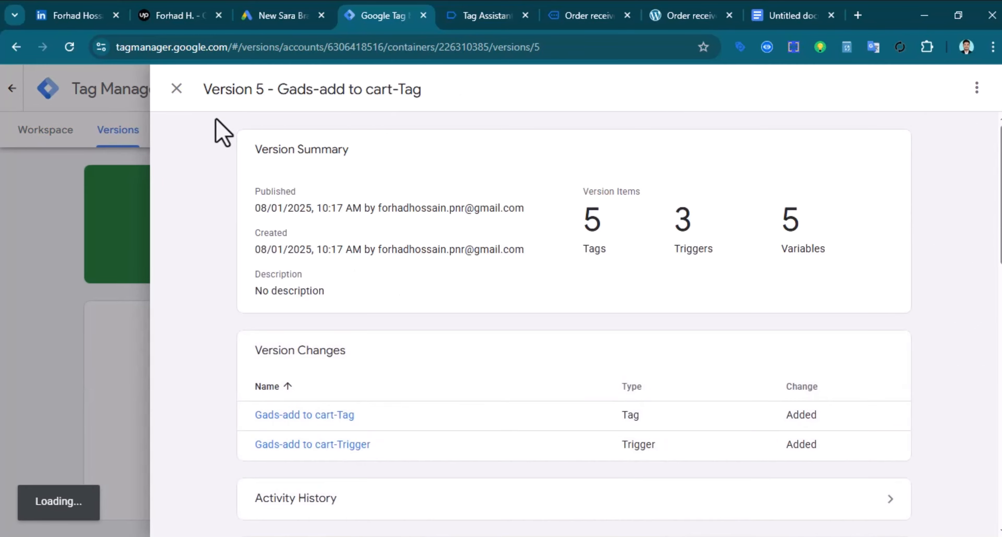
{"action": "left_click", "coordinate": [177, 88]}
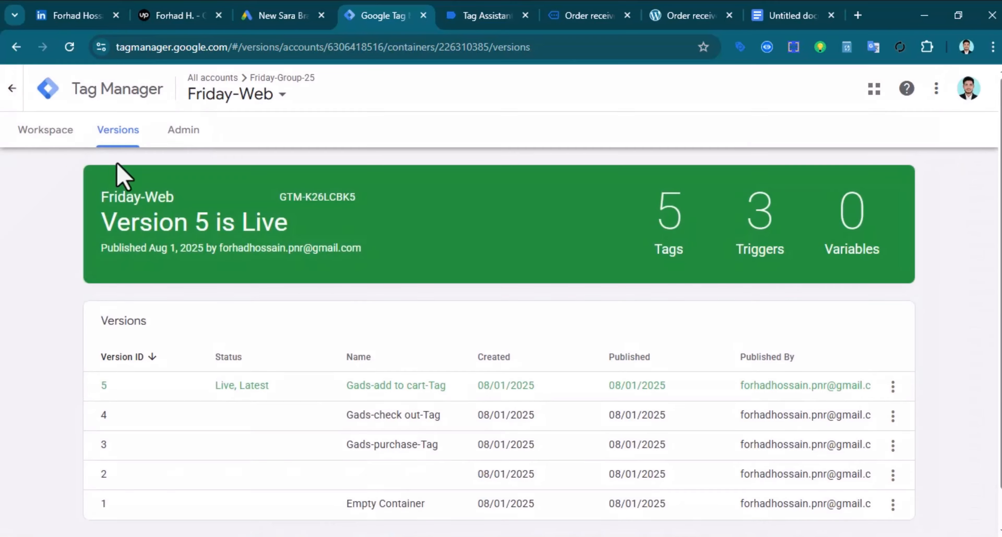
{"action": "left_click", "coordinate": [43, 130]}
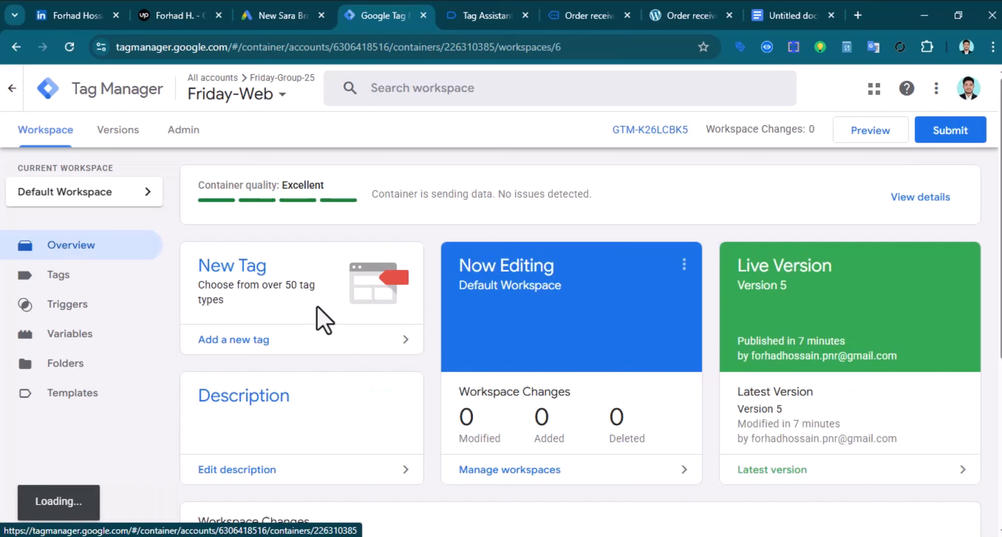
{"action": "left_click", "coordinate": [485, 8]}
{"action": "scroll", "coordinate": [429, 327], "scroll_direction": "down", "scroll_amount": 3}
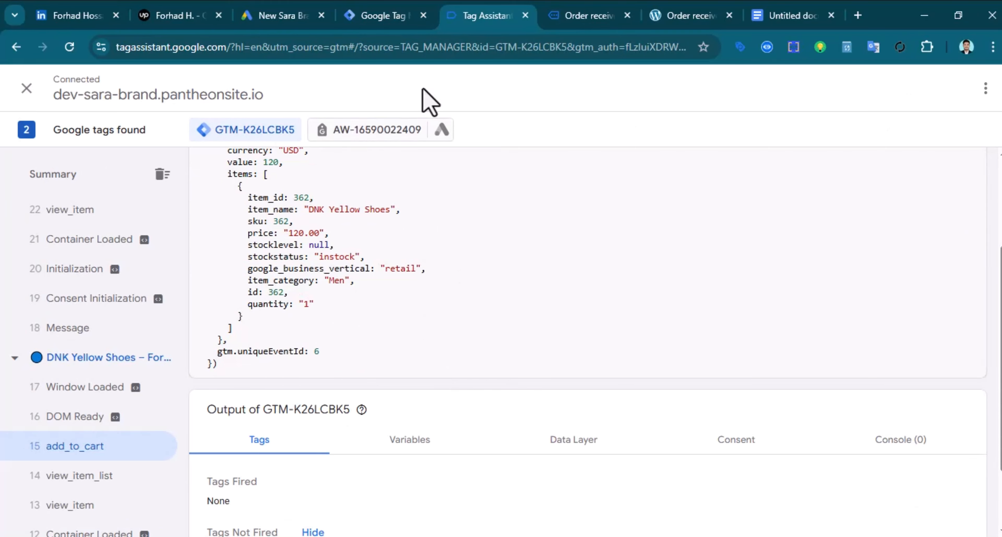
{"action": "left_click", "coordinate": [397, 16]}
{"action": "left_click", "coordinate": [481, 12]}
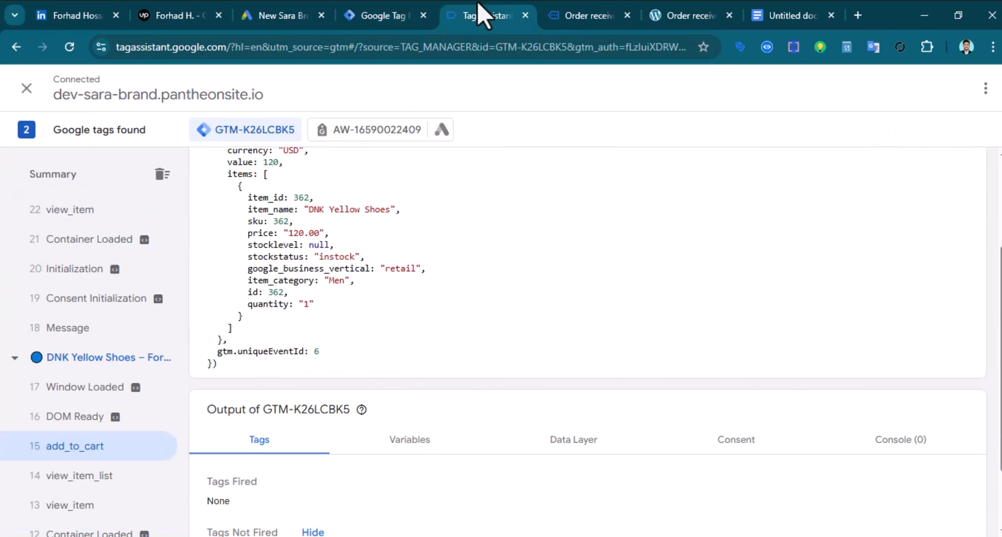
{"action": "scroll", "coordinate": [455, 409], "scroll_direction": "down", "scroll_amount": 2}
{"action": "left_click", "coordinate": [414, 357]}
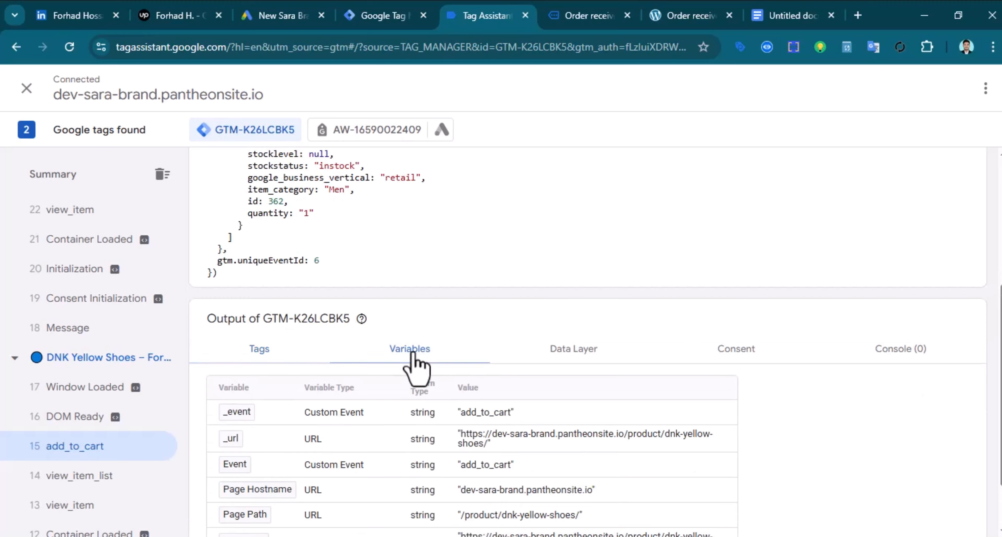
{"action": "scroll", "coordinate": [486, 389], "scroll_direction": "down", "scroll_amount": 2}
{"action": "scroll", "coordinate": [383, 424], "scroll_direction": "up", "scroll_amount": 5}
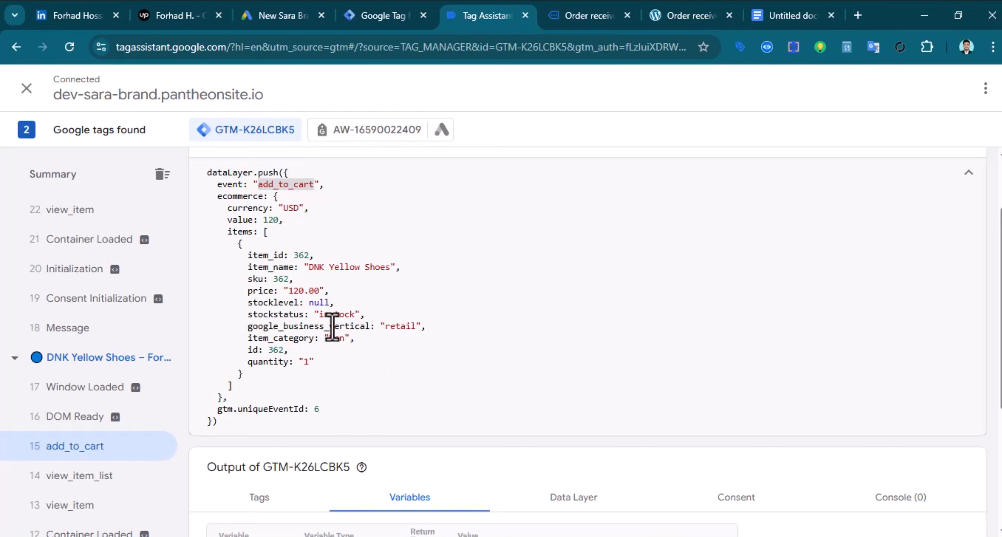
{"action": "scroll", "coordinate": [326, 323], "scroll_direction": "up", "scroll_amount": 2}
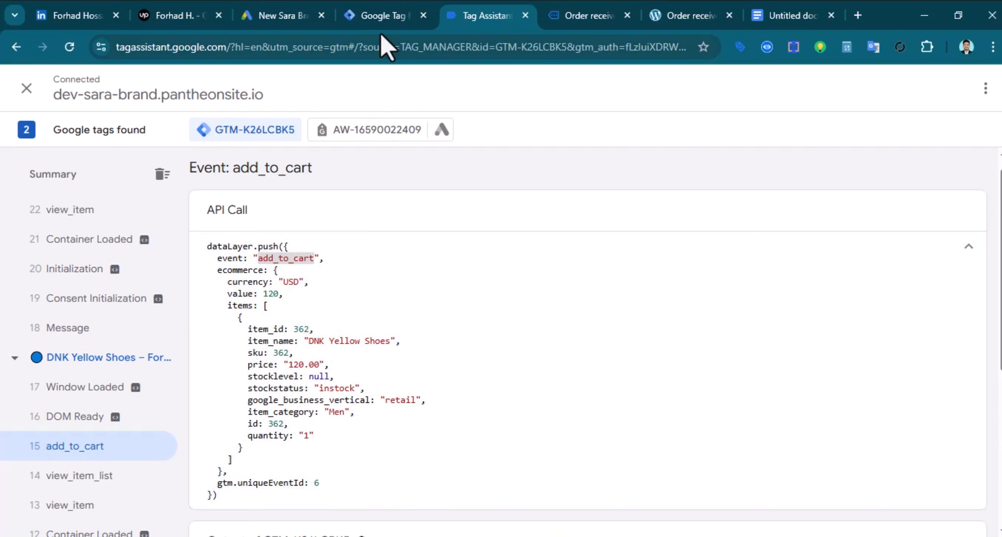
{"action": "left_click", "coordinate": [383, 6]}
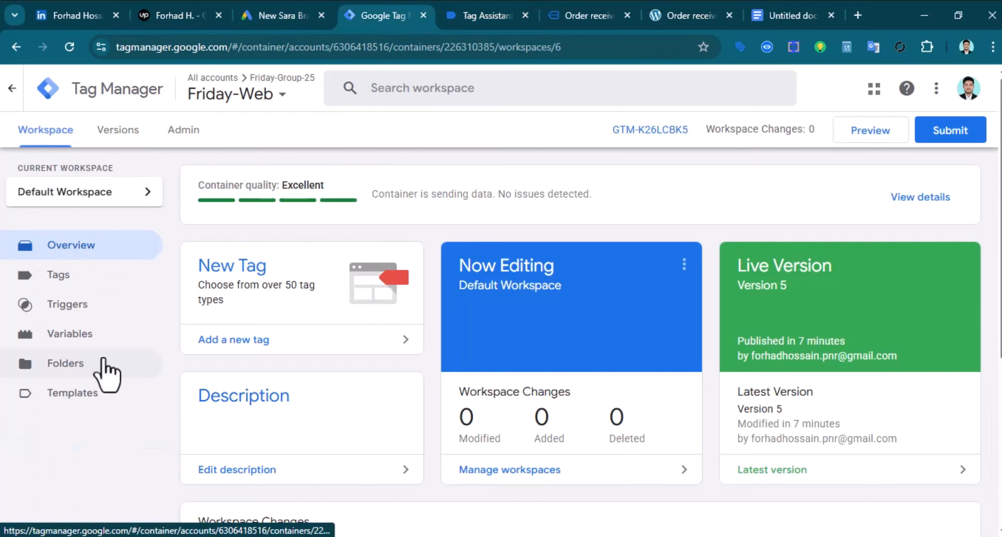
Start a new user-defined variable of type Data Layer Variable
{"action": "left_click", "coordinate": [94, 343]}
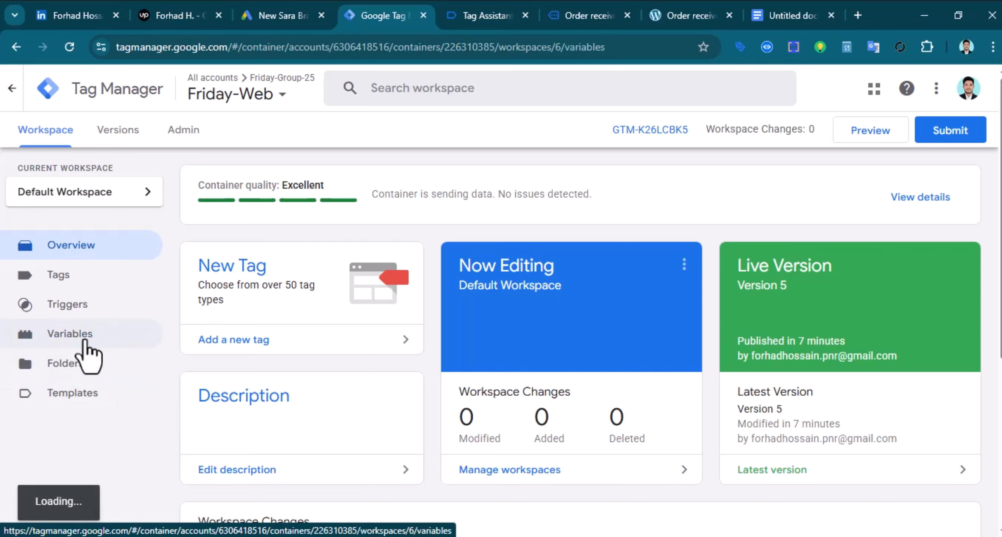
{"action": "scroll", "coordinate": [783, 352], "scroll_direction": "down", "scroll_amount": 2}
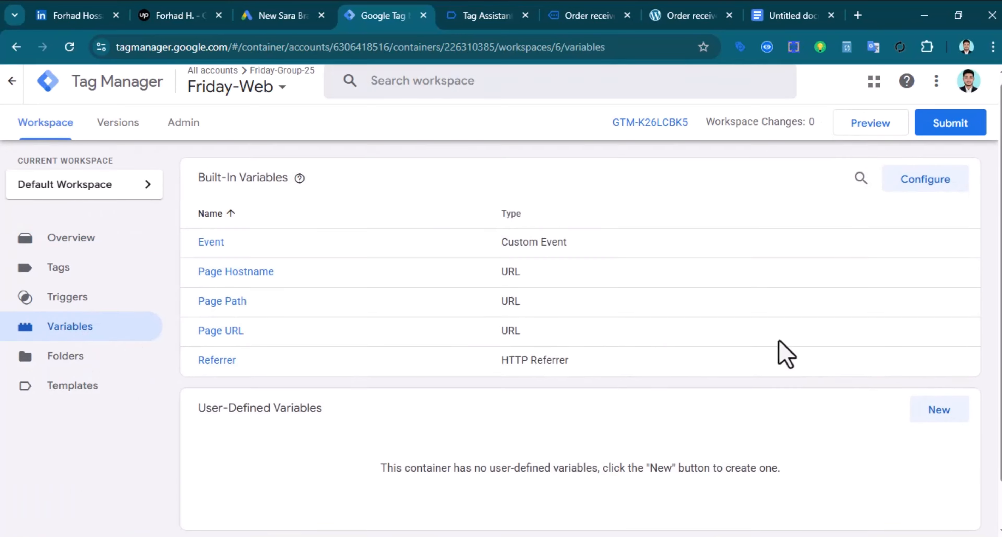
{"action": "left_click", "coordinate": [945, 364]}
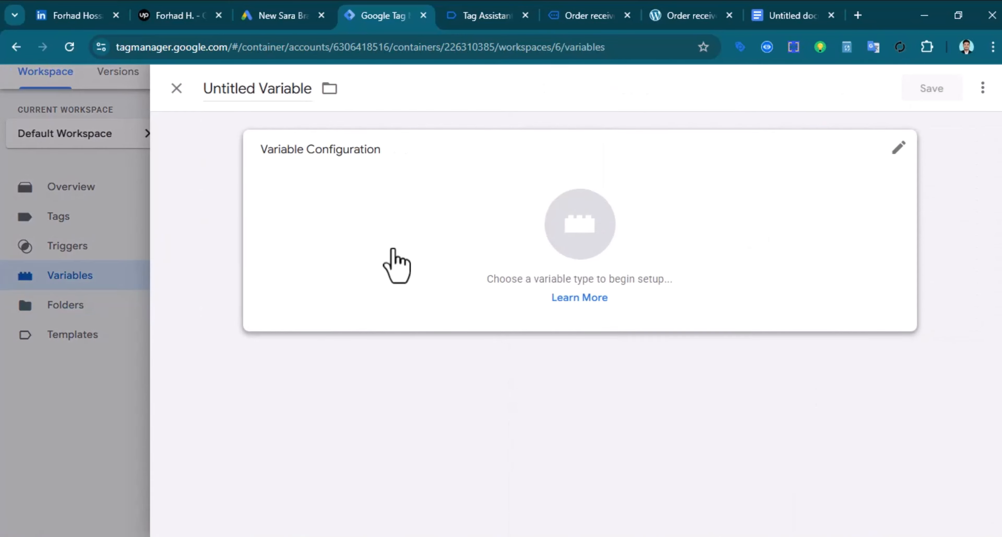
{"action": "left_click", "coordinate": [580, 241]}
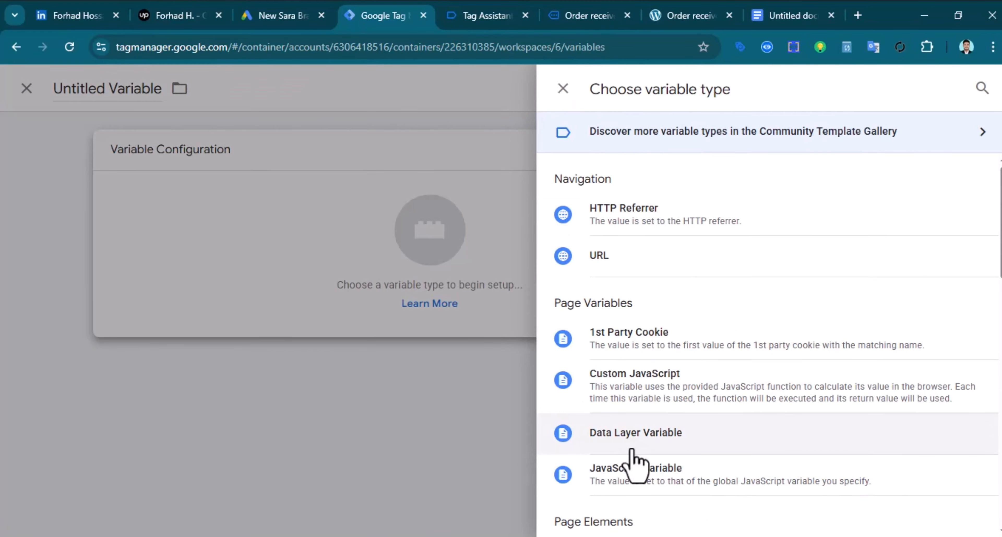
{"action": "scroll", "coordinate": [646, 448], "scroll_direction": "down", "scroll_amount": 5}
{"action": "scroll", "coordinate": [650, 444], "scroll_direction": "up", "scroll_amount": 4}
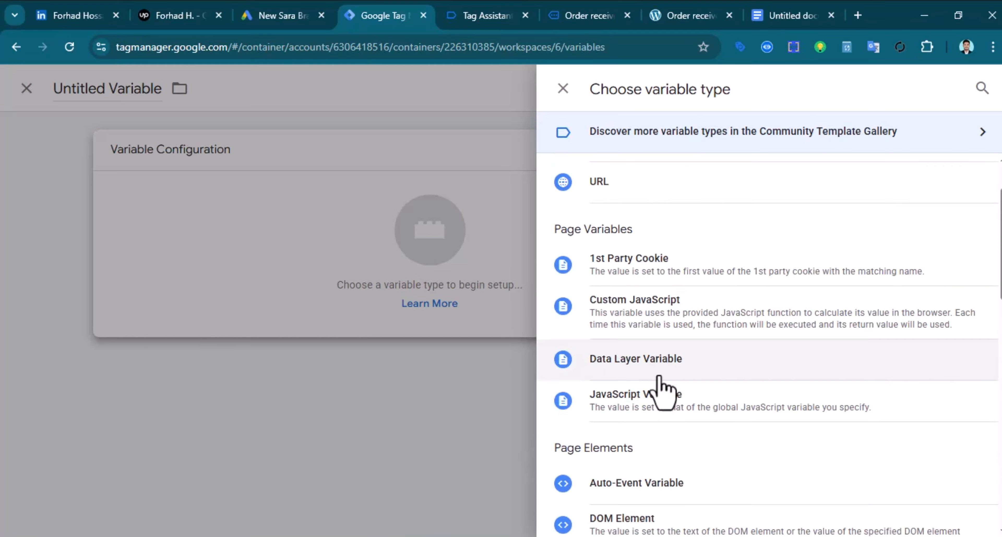
{"action": "left_click", "coordinate": [616, 372]}
{"action": "left_click", "coordinate": [320, 297]}
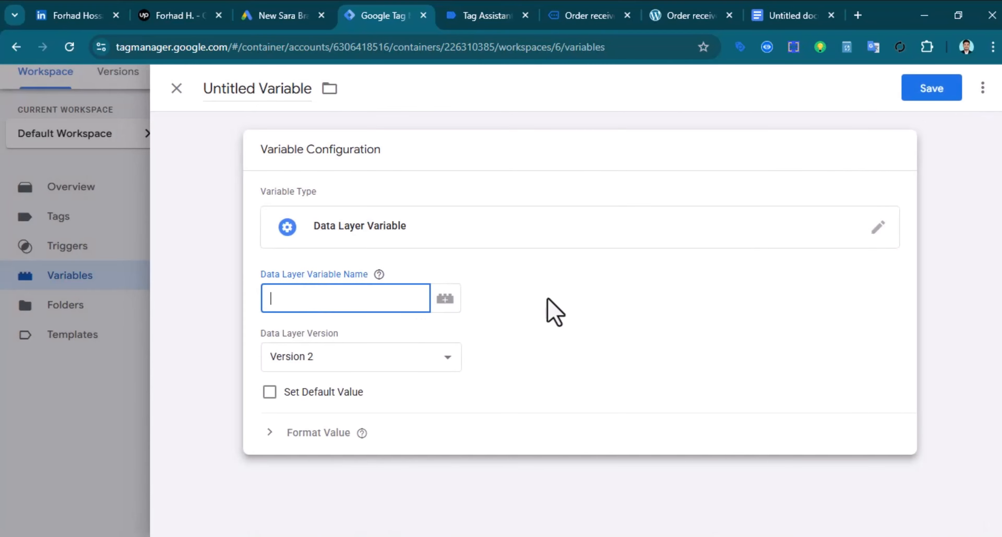
Copy the ecommerce key from the purchase event in Tag Assistant into the variable name
{"action": "left_click", "coordinate": [487, 15]}
{"action": "scroll", "coordinate": [76, 345], "scroll_direction": "up", "scroll_amount": 10}
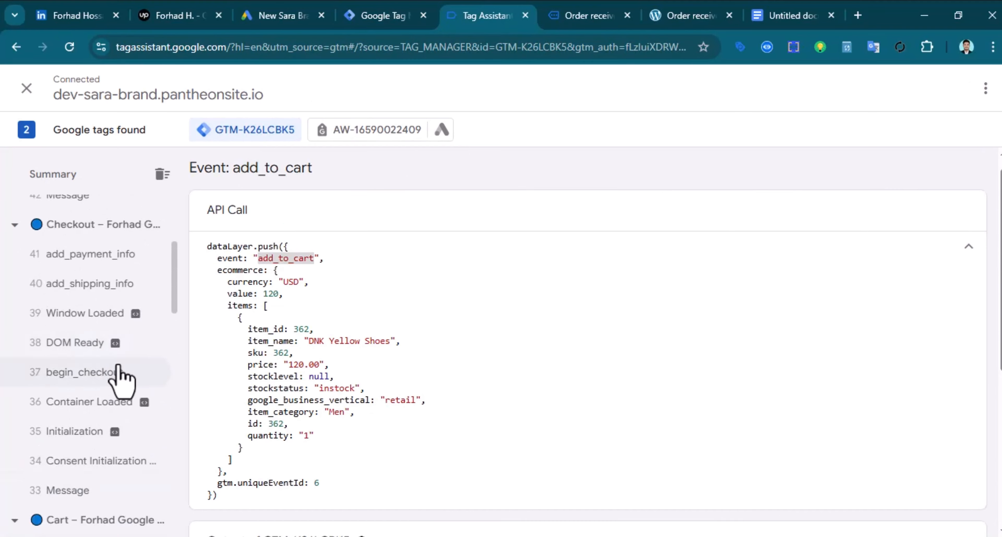
{"action": "left_click", "coordinate": [112, 298]}
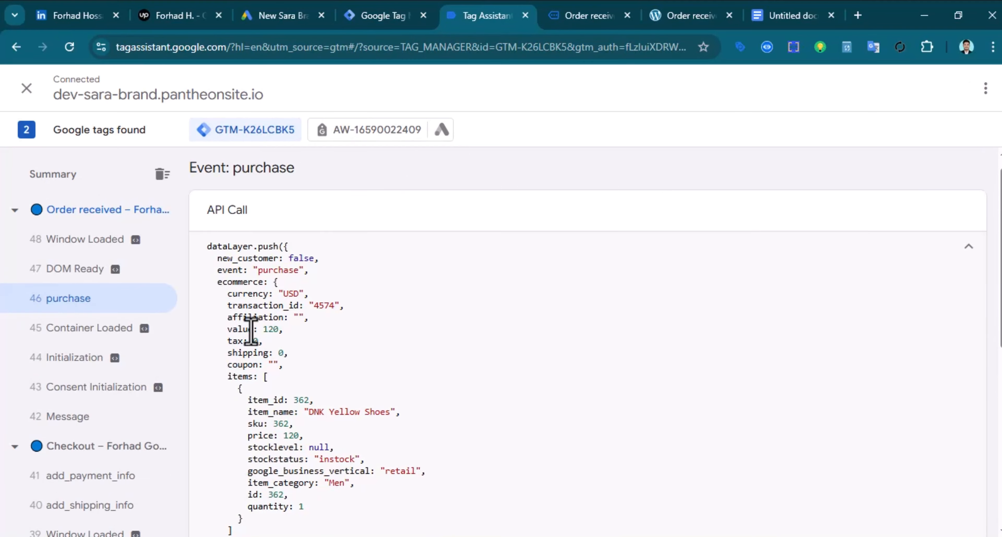
{"action": "right_click", "coordinate": [236, 286]}
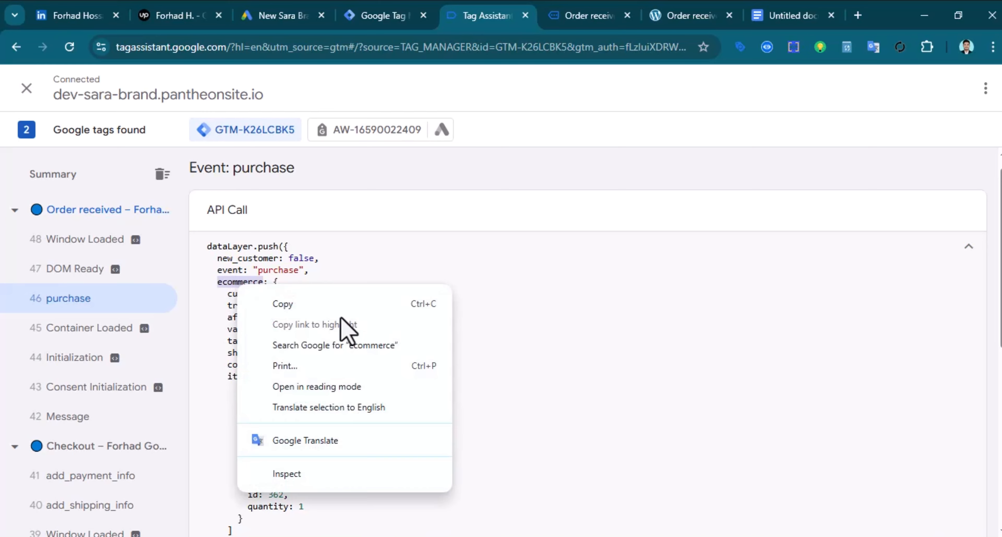
{"action": "left_click", "coordinate": [373, 304]}
{"action": "left_click", "coordinate": [383, 15]}
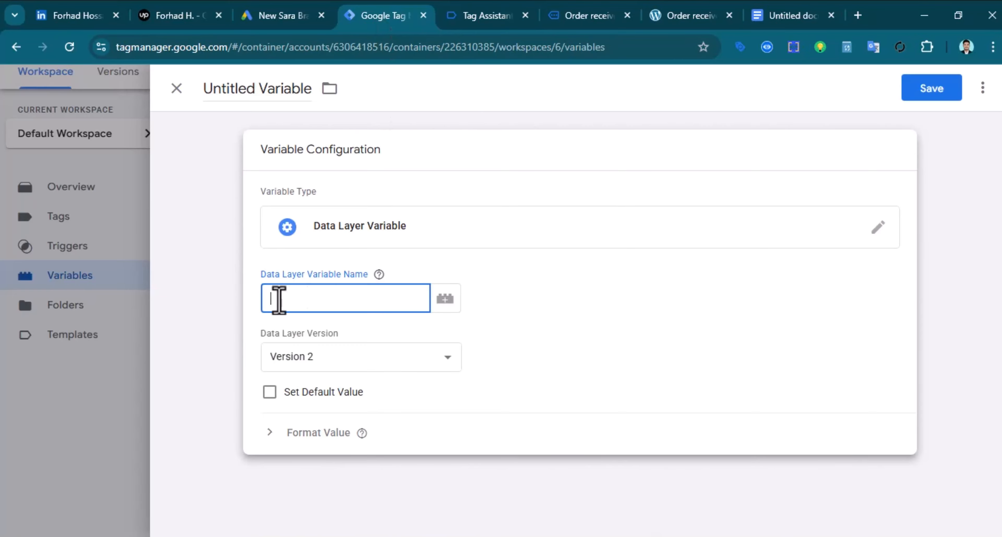
{"action": "right_click", "coordinate": [279, 299]}
{"action": "left_click", "coordinate": [329, 383]}
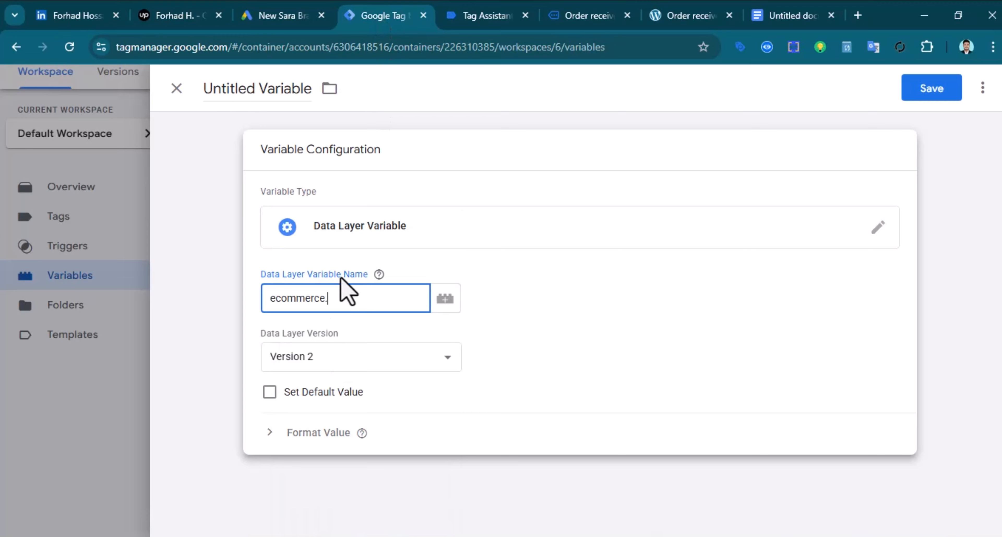
Append .value so the Data Layer Variable Name reads ecommerce.value
{"action": "left_click", "coordinate": [467, 12]}
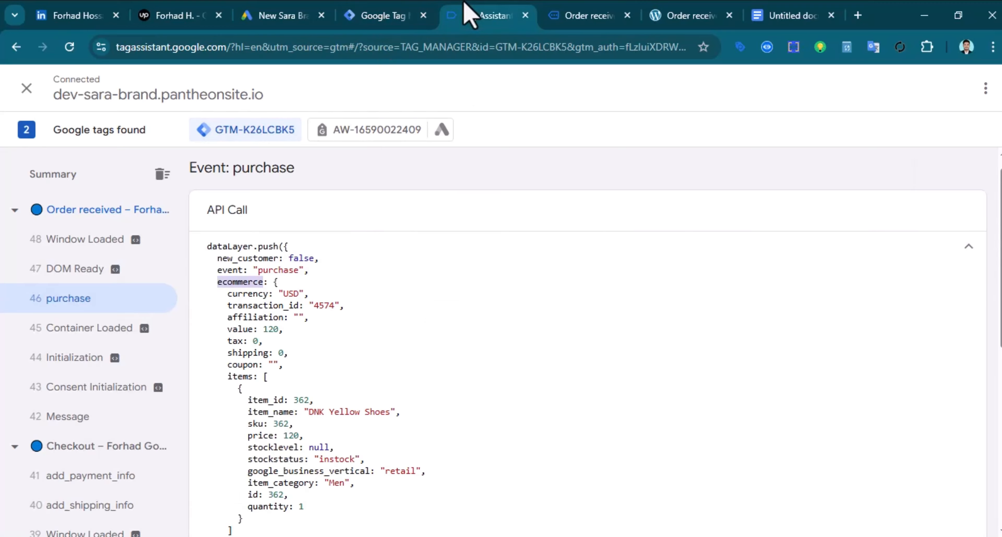
{"action": "double_click", "coordinate": [237, 328]}
{"action": "right_click", "coordinate": [237, 328]}
{"action": "left_click", "coordinate": [286, 345]}
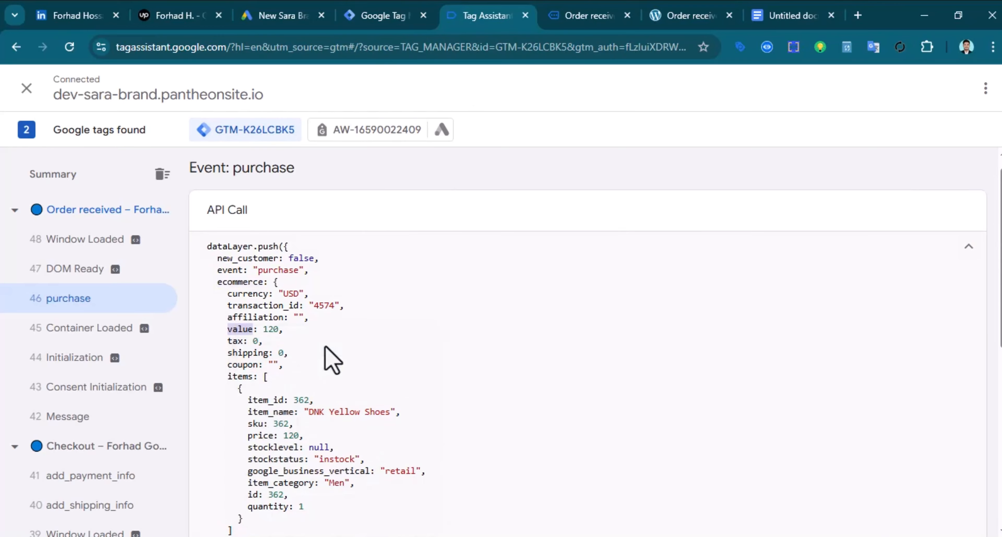
{"action": "left_click", "coordinate": [383, 15]}
{"action": "type", "text": "."}
{"action": "key", "text": "ctrl+v"}
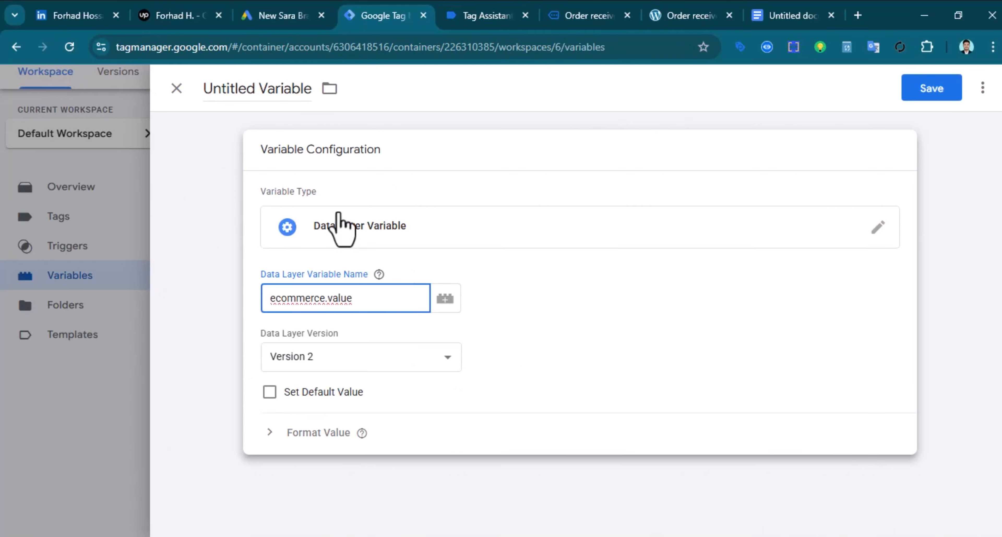
Title the variable Gads-dlv-order value and save it
{"action": "double_click", "coordinate": [226, 89]}
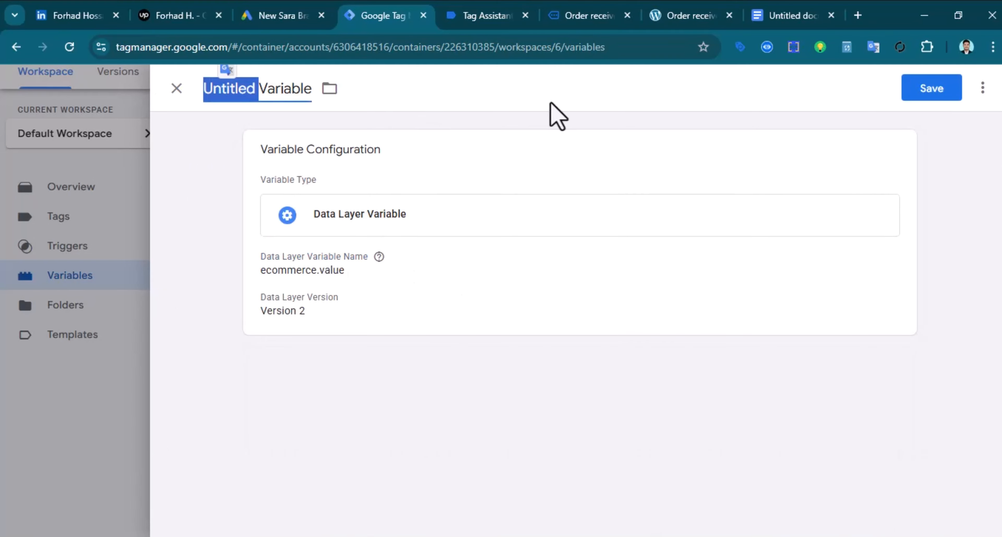
{"action": "triple_click", "coordinate": [284, 94]}
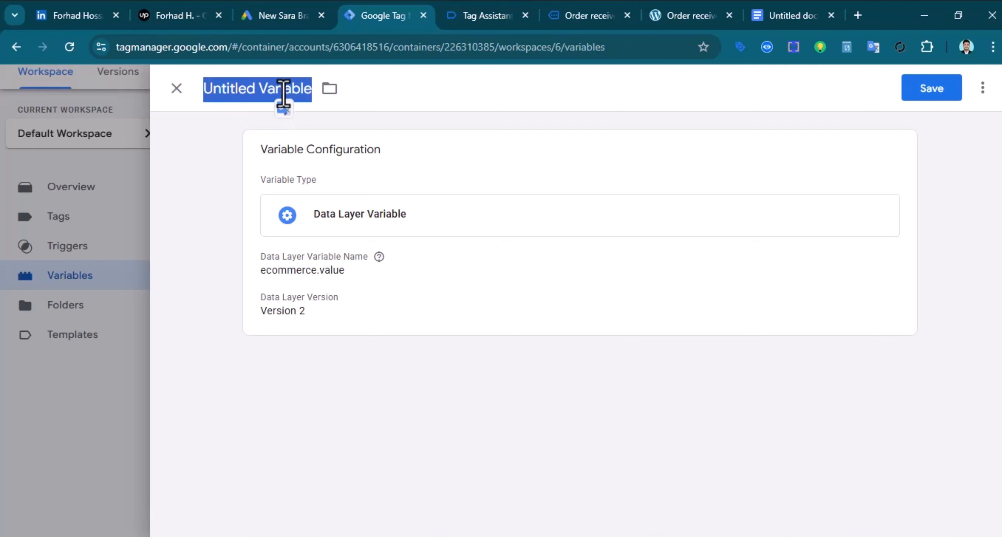
{"action": "type", "text": "Gads-dlv-order value"}
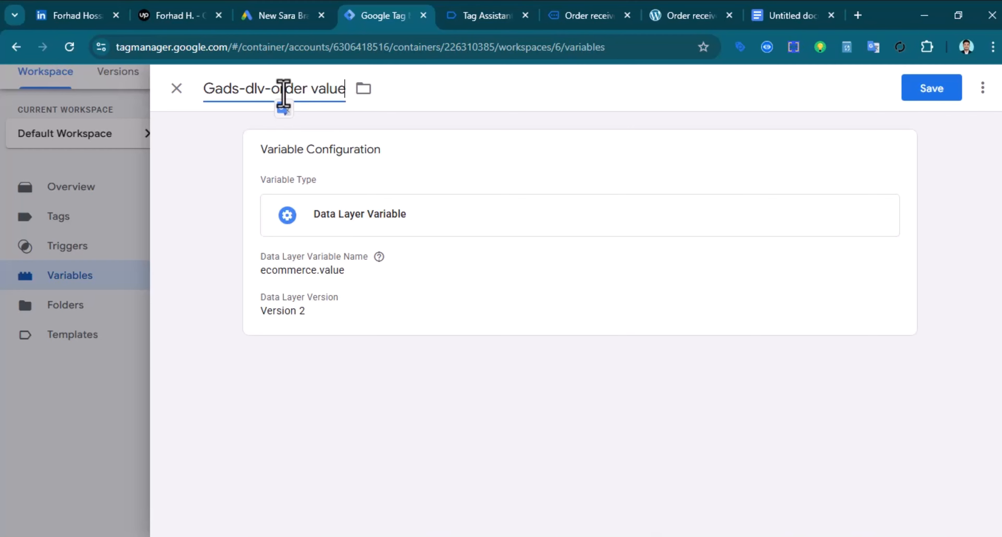
{"action": "left_click", "coordinate": [933, 90]}
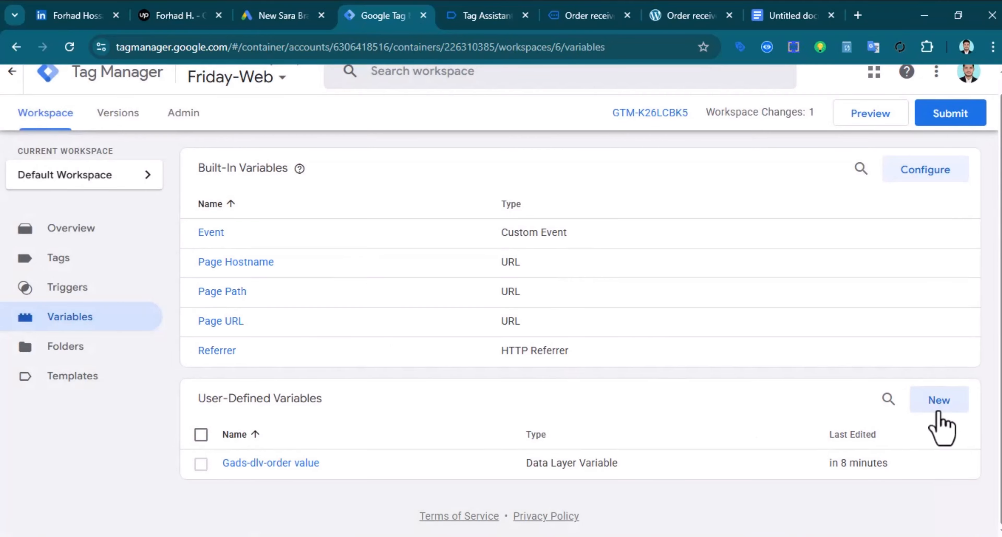
Start another new variable of type Data Layer Variable
{"action": "left_click", "coordinate": [938, 401]}
{"action": "left_click", "coordinate": [575, 239]}
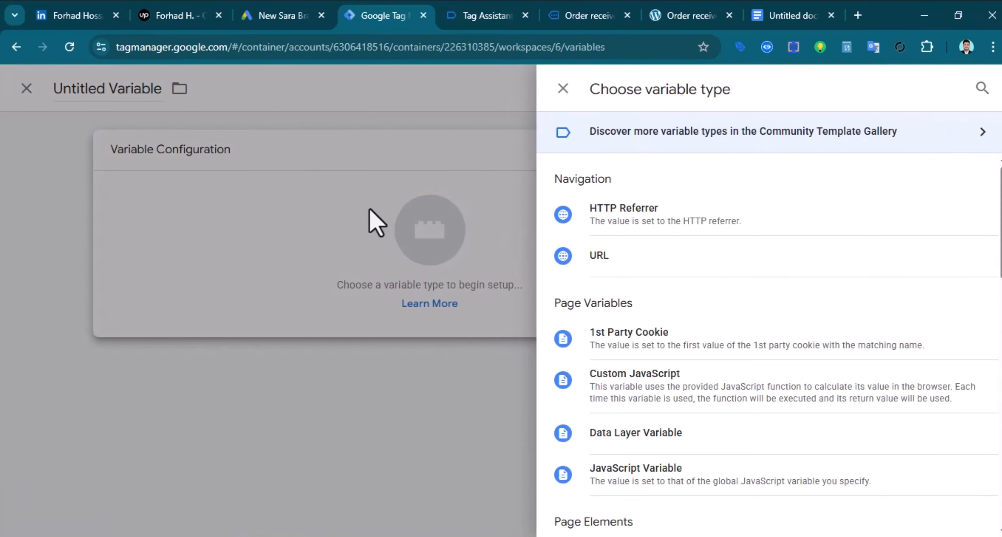
{"action": "left_click", "coordinate": [634, 440]}
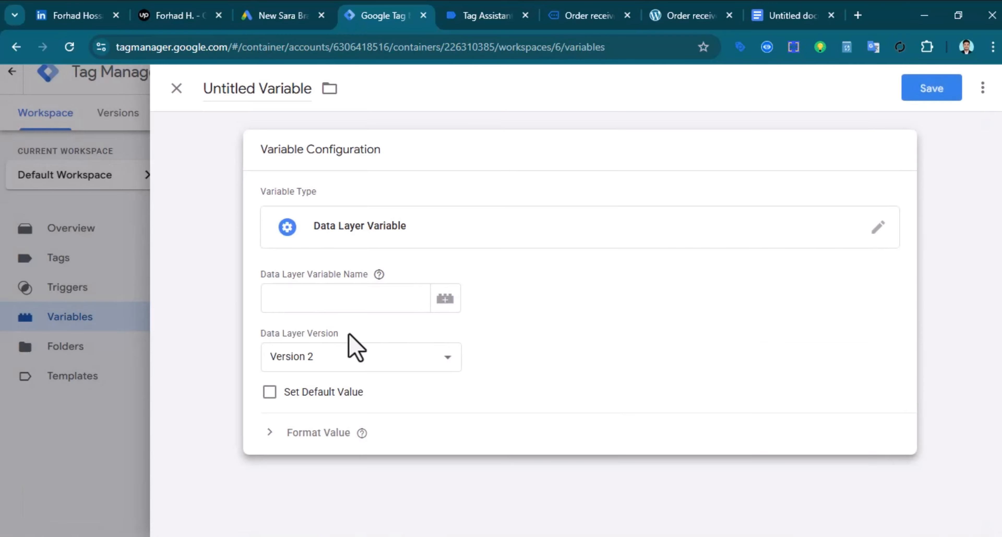
{"action": "left_click", "coordinate": [313, 307]}
Set the Data Layer Variable Name to ecommerce.transaction_id, copied from the purchase event's dataLayer
{"action": "left_click", "coordinate": [473, 15]}
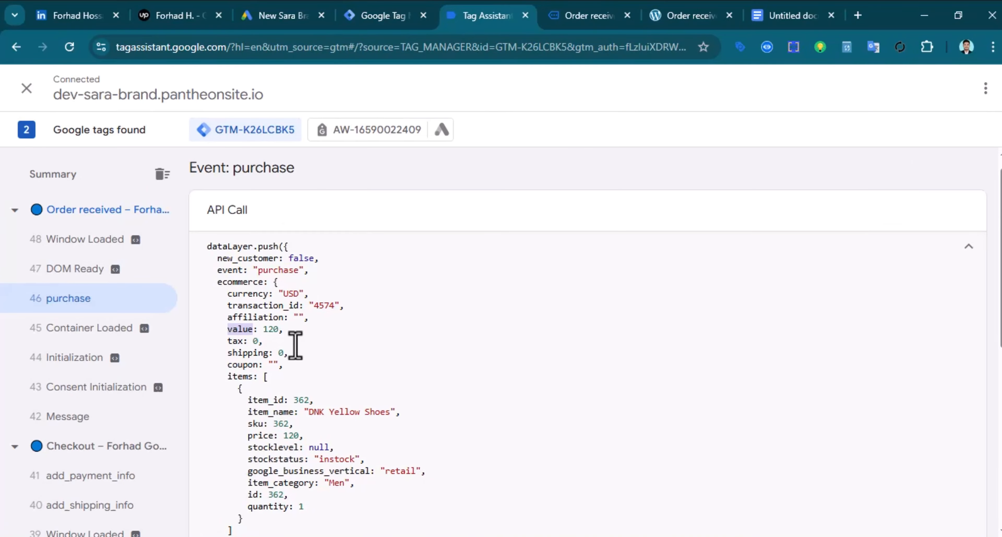
{"action": "double_click", "coordinate": [238, 282]}
{"action": "right_click", "coordinate": [239, 282]}
{"action": "left_click", "coordinate": [307, 298]}
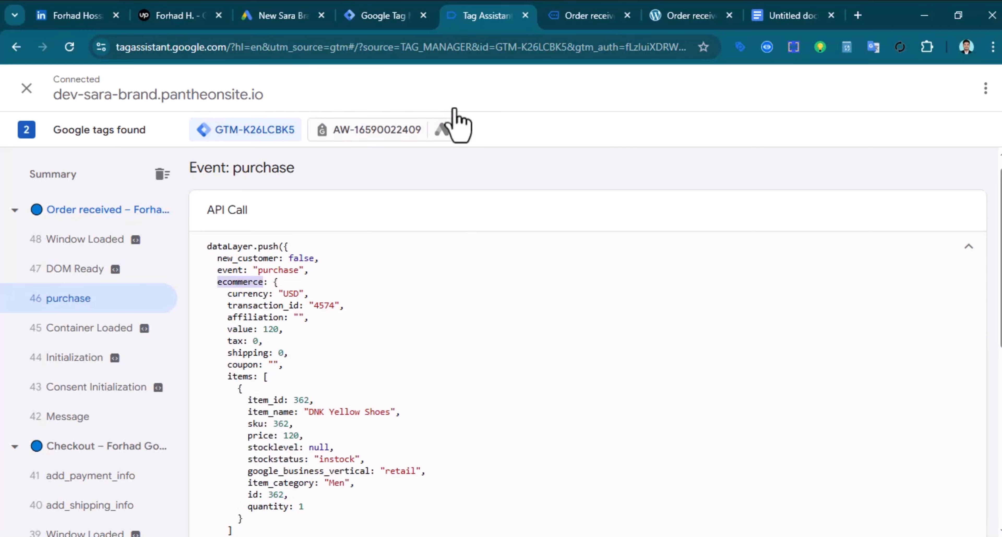
{"action": "left_click", "coordinate": [365, 15]}
{"action": "left_click", "coordinate": [296, 298]}
{"action": "right_click", "coordinate": [291, 298]}
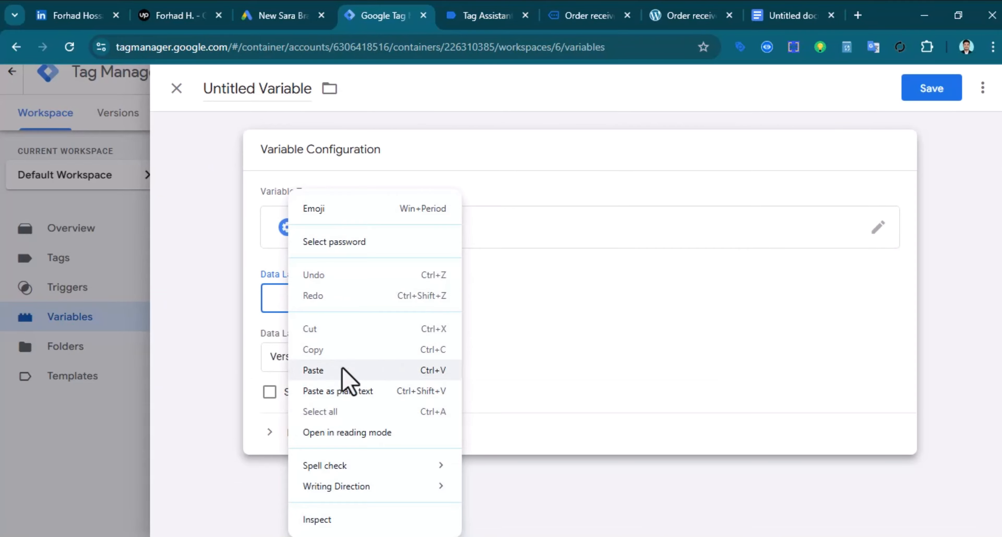
{"action": "left_click", "coordinate": [347, 380]}
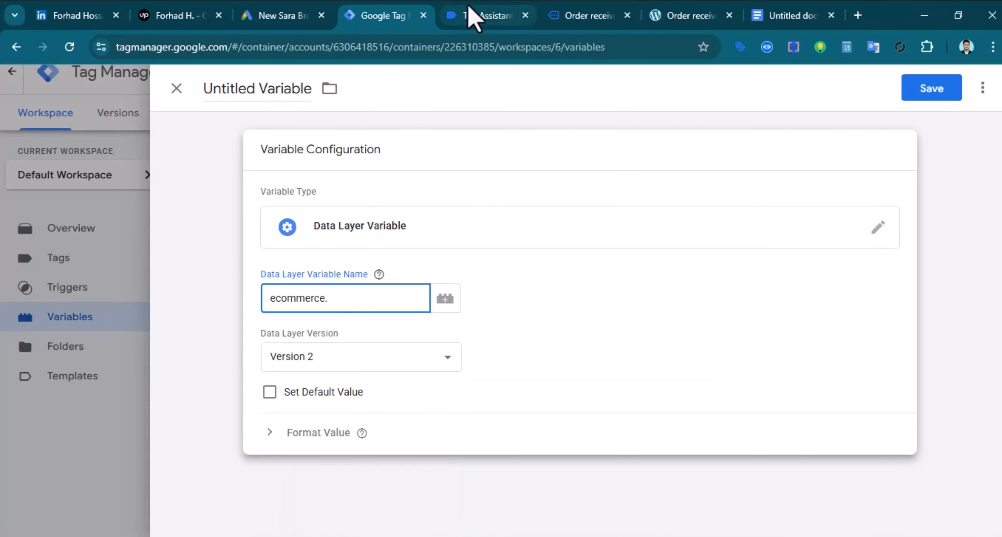
{"action": "left_click", "coordinate": [471, 16]}
{"action": "double_click", "coordinate": [262, 306]}
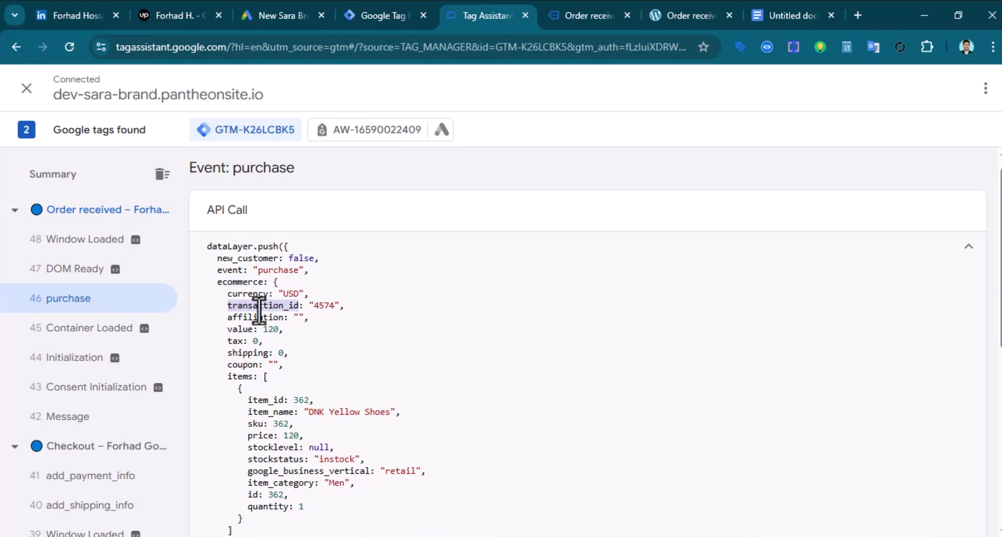
{"action": "right_click", "coordinate": [264, 307]}
{"action": "left_click", "coordinate": [456, 327]}
{"action": "left_click", "coordinate": [376, 16]}
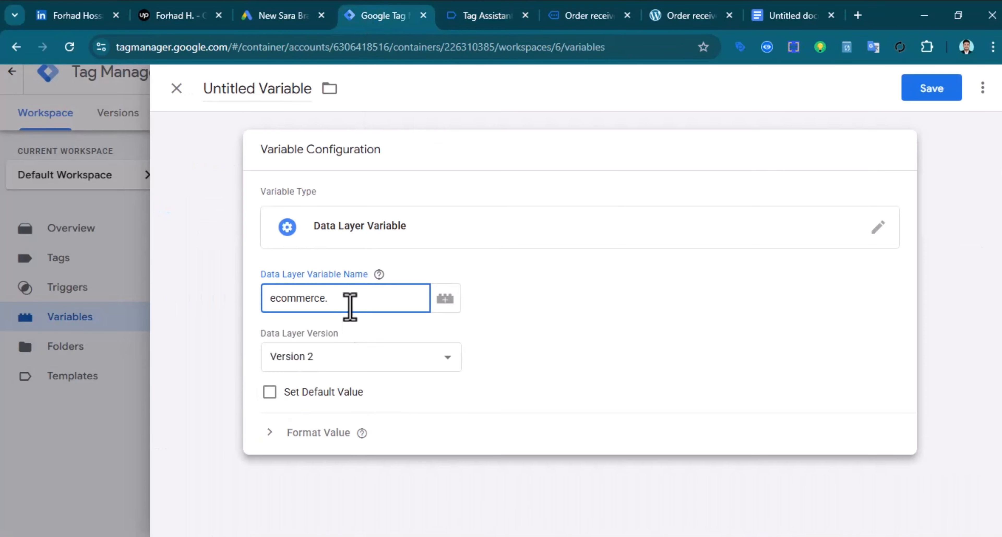
Title the variable Gads-dlv-order id and save it
{"action": "left_click", "coordinate": [252, 83]}
{"action": "type", "text": "Gads-dlv-order id"}
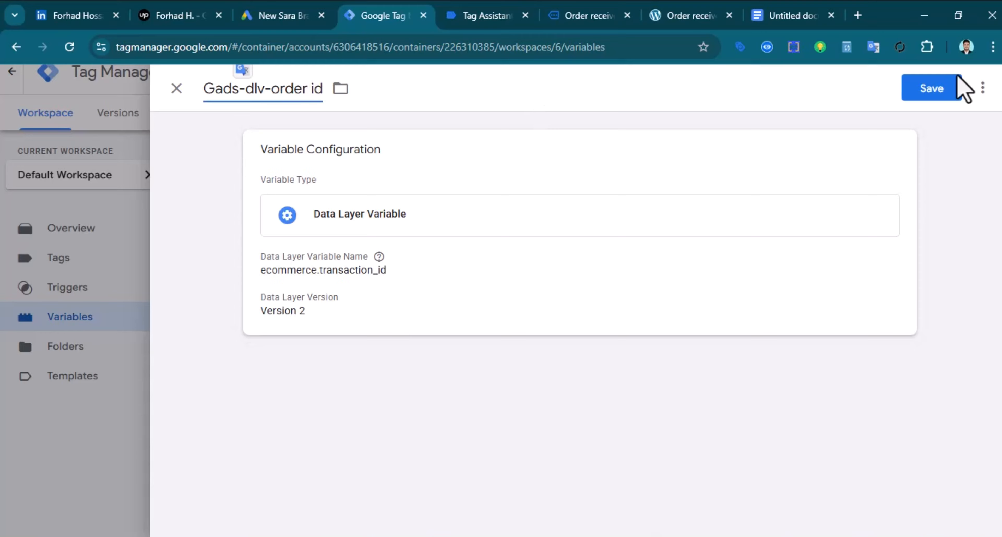
{"action": "left_click", "coordinate": [926, 90]}
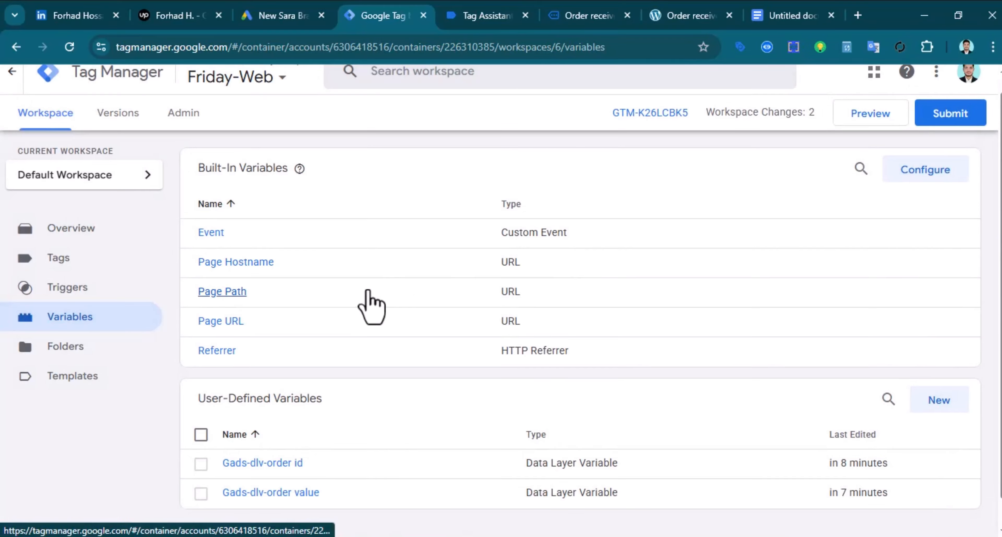
Start a third new variable of type Data Layer Variable
{"action": "left_click", "coordinate": [935, 403]}
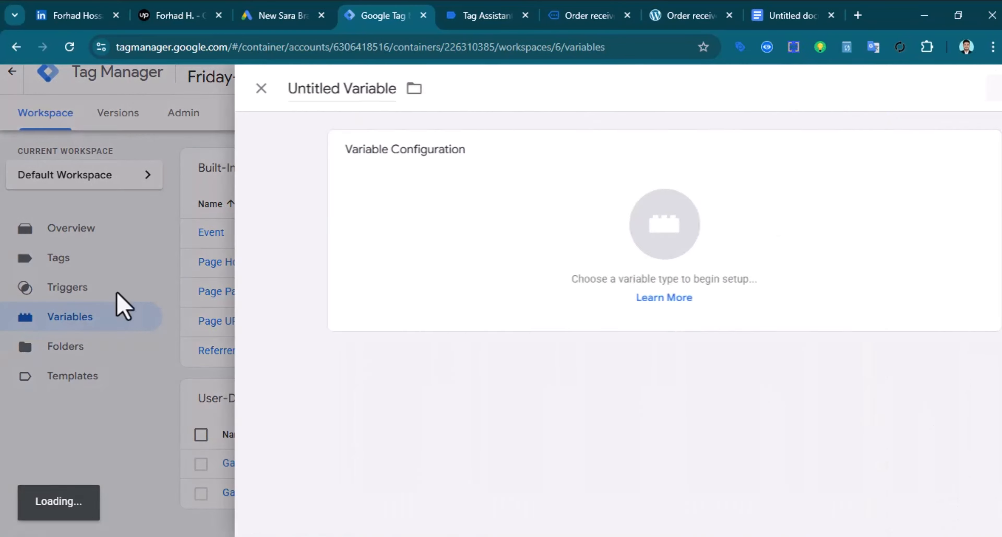
{"action": "left_click", "coordinate": [613, 265]}
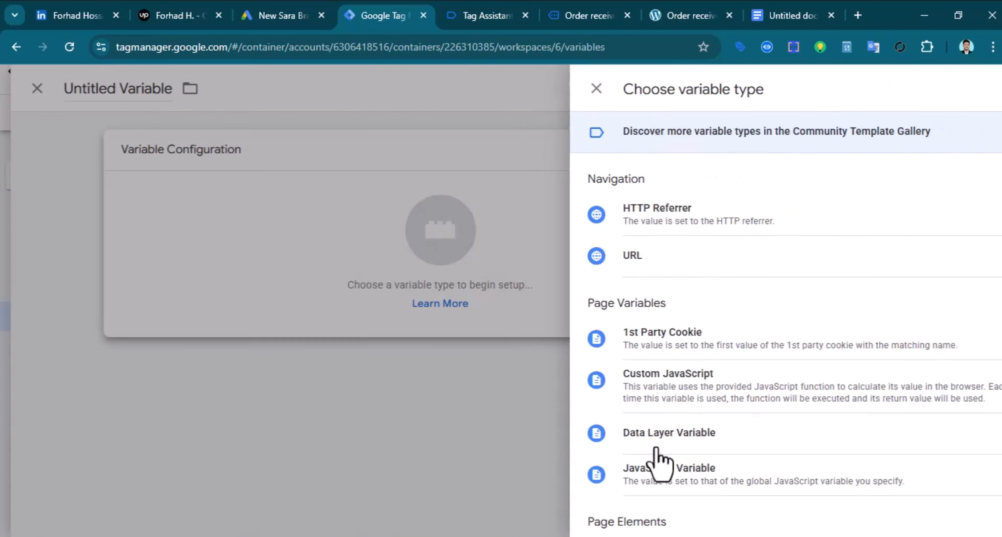
{"action": "left_click", "coordinate": [658, 461]}
{"action": "left_click", "coordinate": [373, 298]}
Paste the ecommerce key from the purchase event into the variable name
{"action": "left_click", "coordinate": [486, 15]}
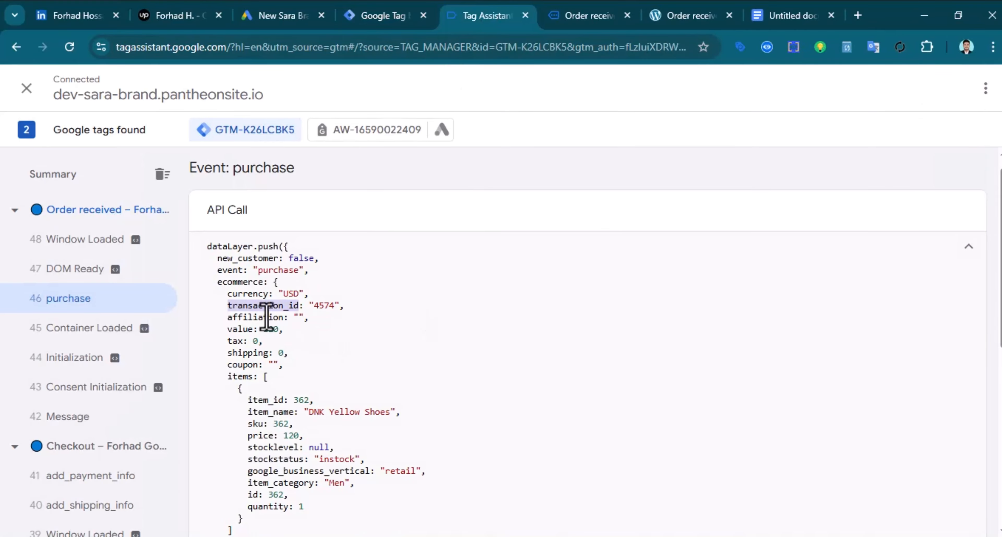
{"action": "double_click", "coordinate": [238, 282]}
{"action": "right_click", "coordinate": [240, 283]}
{"action": "left_click", "coordinate": [290, 298]}
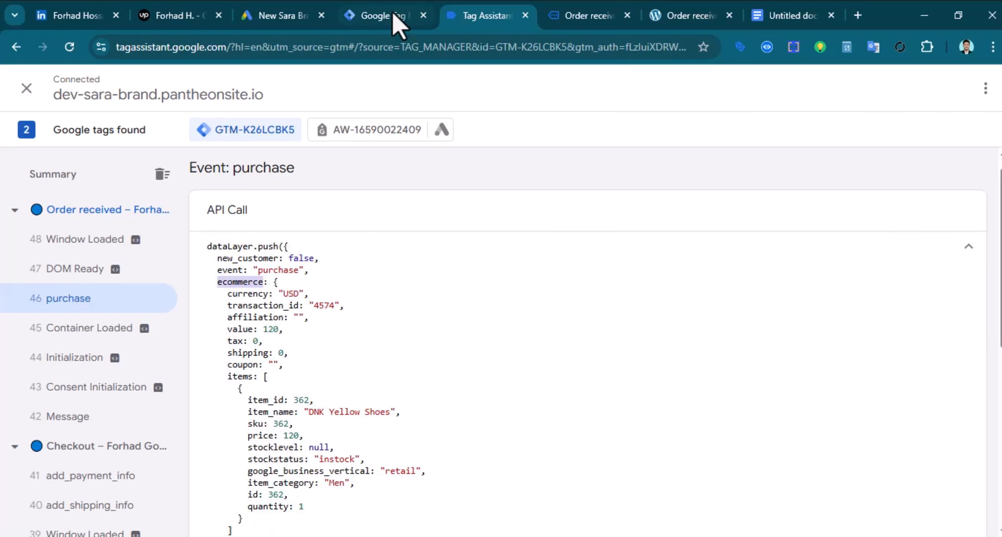
{"action": "left_click", "coordinate": [393, 18]}
{"action": "right_click", "coordinate": [297, 298]}
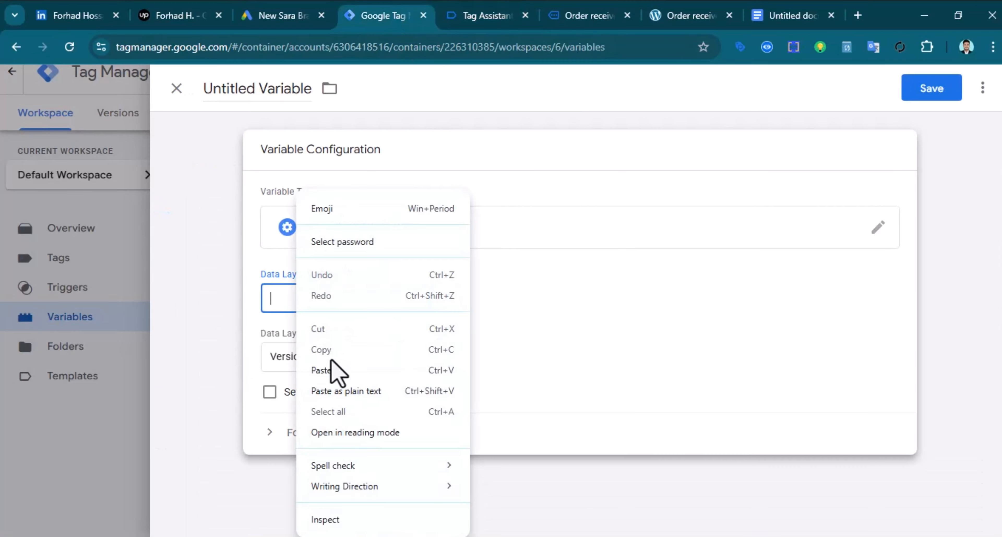
{"action": "left_click", "coordinate": [322, 370]}
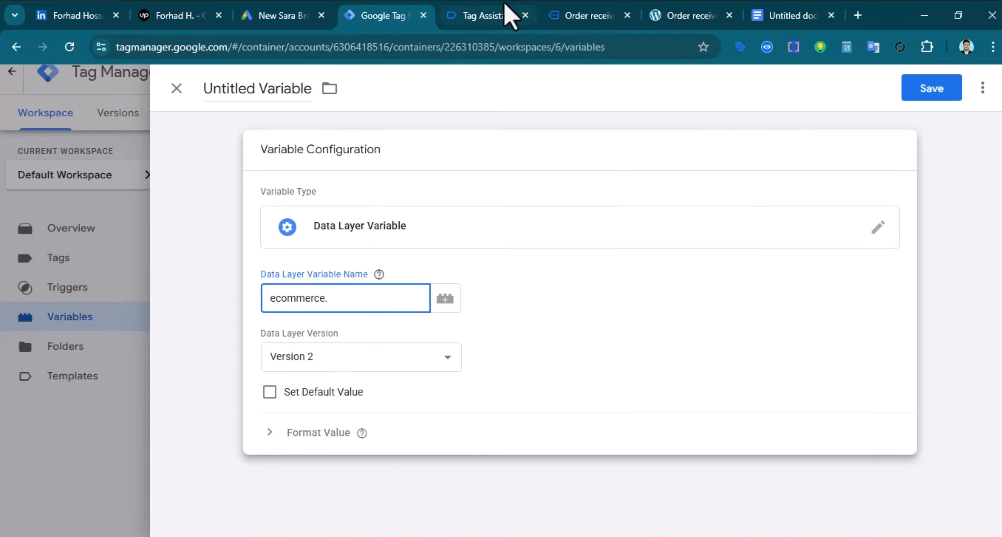
Add the currency key so the name reads ecommerce.currency
{"action": "left_click", "coordinate": [483, 19]}
{"action": "double_click", "coordinate": [245, 294]}
{"action": "right_click", "coordinate": [249, 296]}
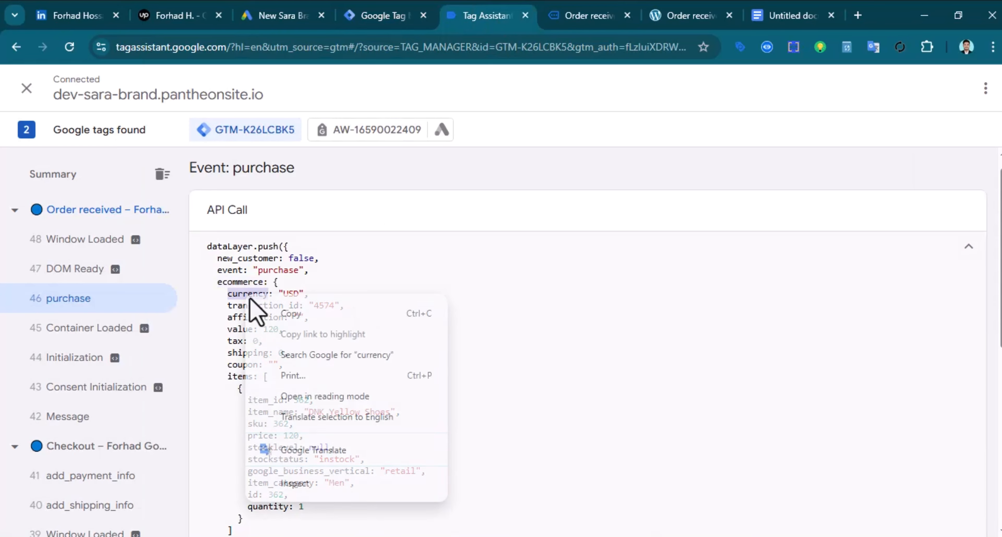
{"action": "left_click", "coordinate": [296, 313]}
{"action": "left_click", "coordinate": [383, 16]}
{"action": "mouse_move", "coordinate": [377, 277]}
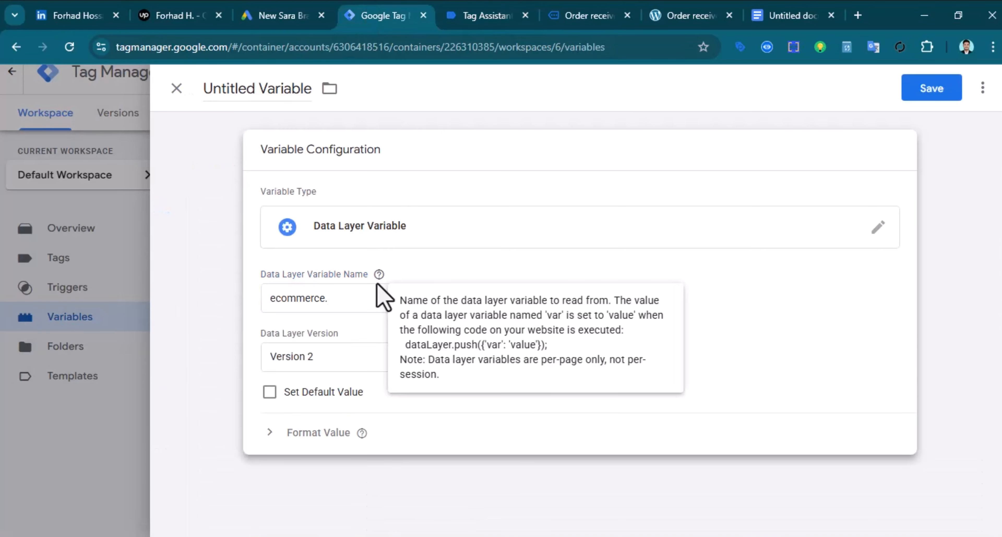
{"action": "left_click", "coordinate": [341, 300]}
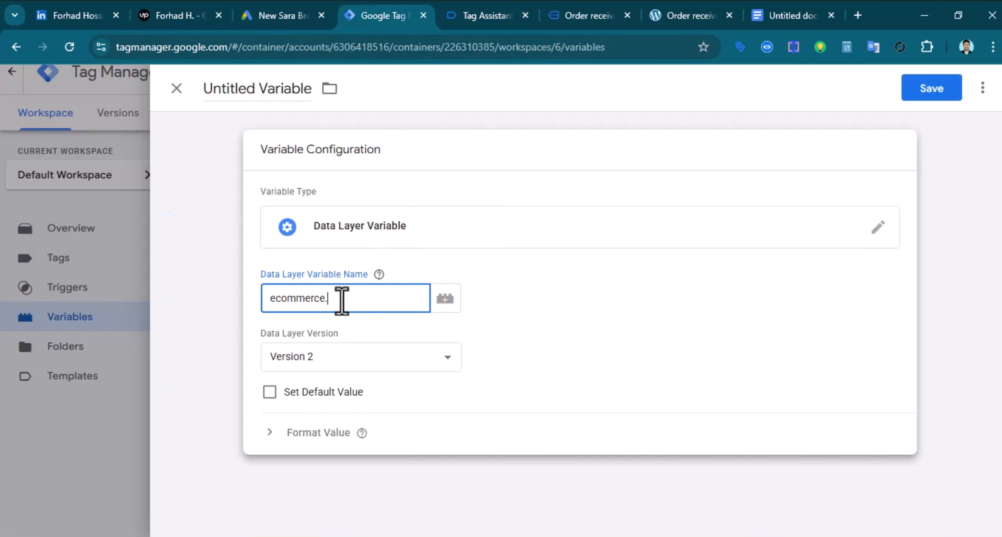
{"action": "right_click", "coordinate": [342, 301]}
{"action": "left_click", "coordinate": [368, 370]}
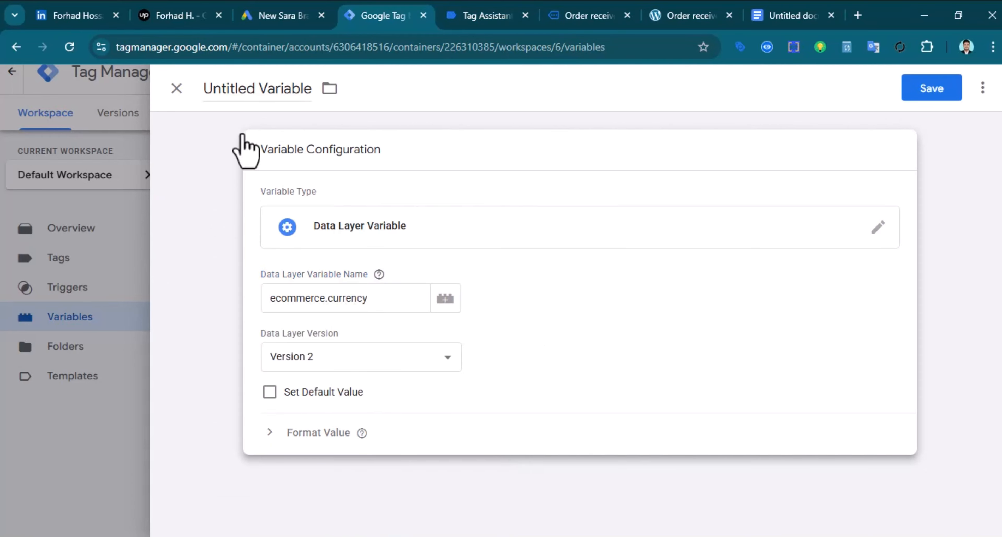
Title the variable Gads-dlv-currency and save it
{"action": "left_click", "coordinate": [234, 89]}
{"action": "type", "text": "Gads-dlv-currency"}
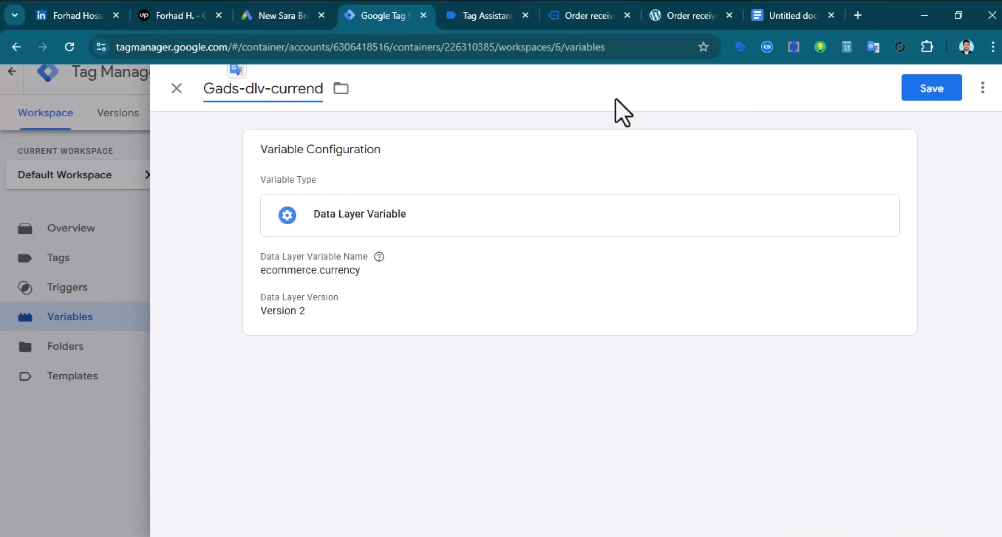
{"action": "left_click", "coordinate": [929, 90]}
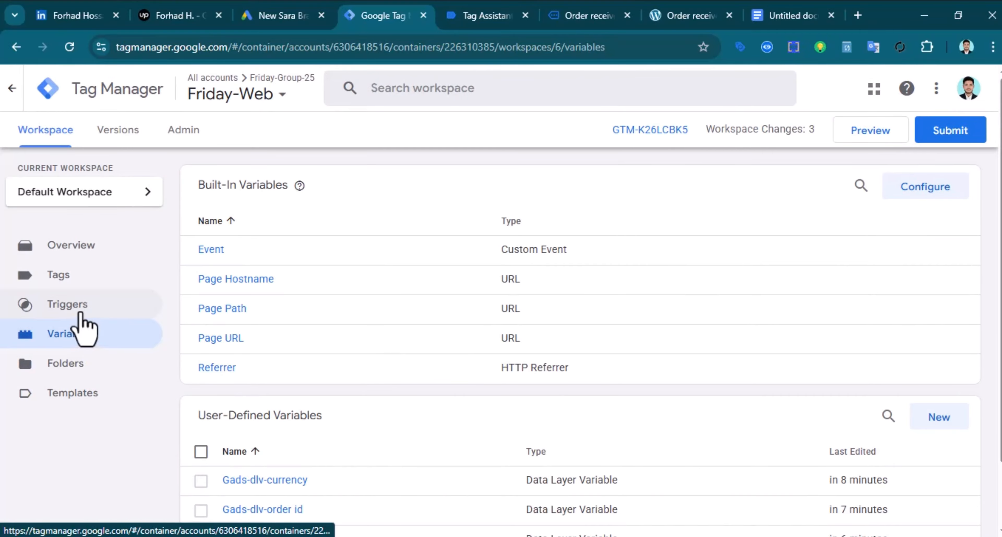
Open Gads-purchase-Trigger (Page URL contains /order-received/) from Triggers for editing
{"action": "left_click", "coordinate": [80, 311]}
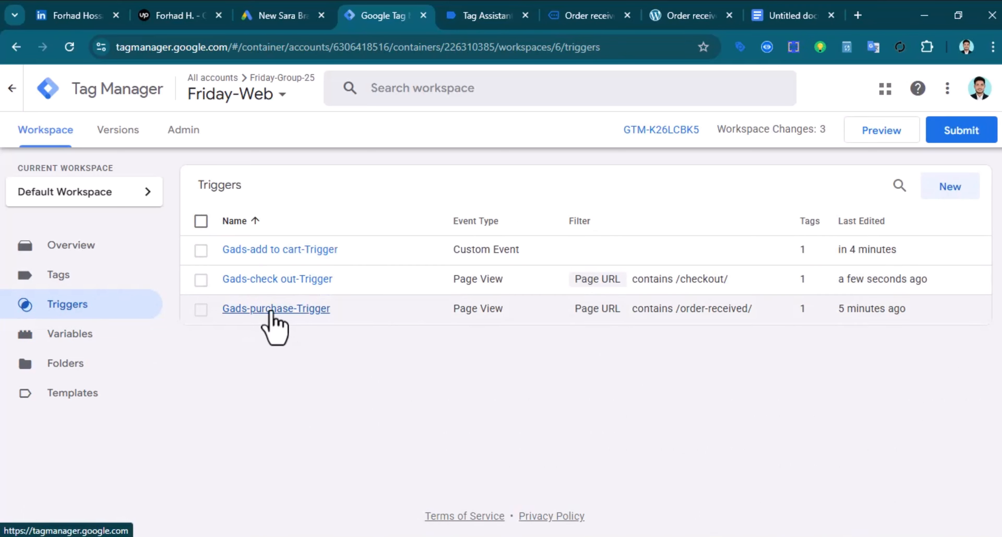
{"action": "left_click", "coordinate": [267, 312]}
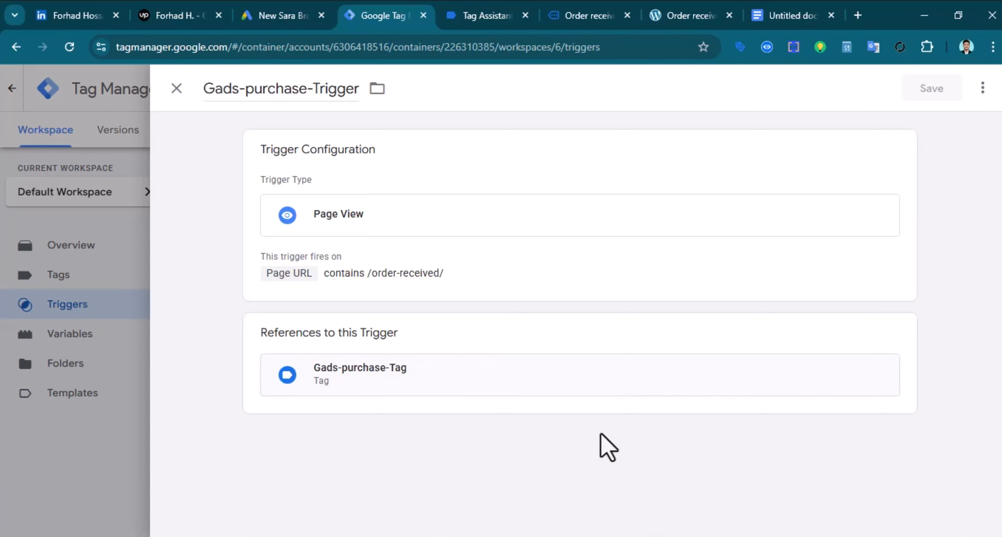
{"action": "left_click", "coordinate": [399, 230]}
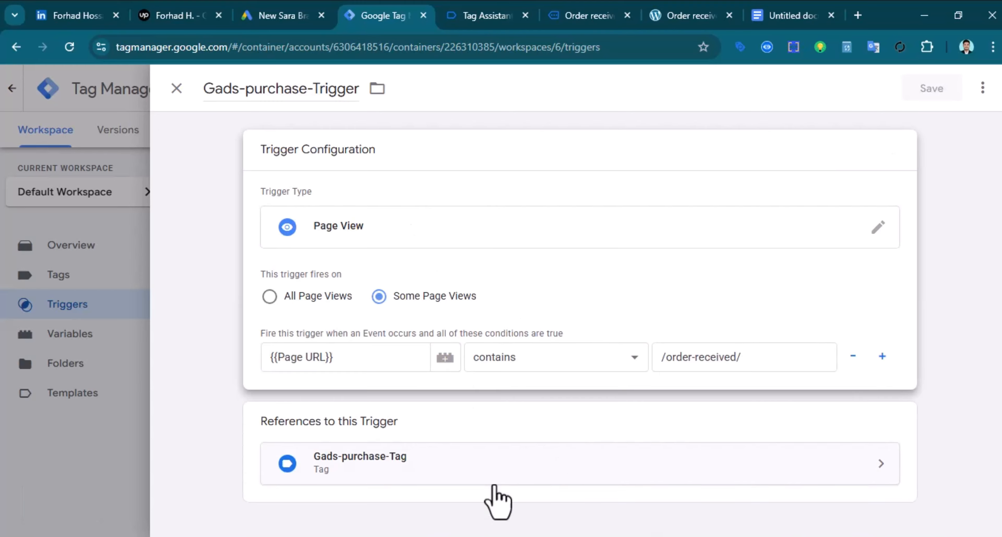
Map Gads-purchase-Tag's Conversion Value, Transaction ID and Currency Code to Gads-dlv-order value, Gads-dlv-order id and Gads-dlv-currency
{"action": "left_click", "coordinate": [501, 488]}
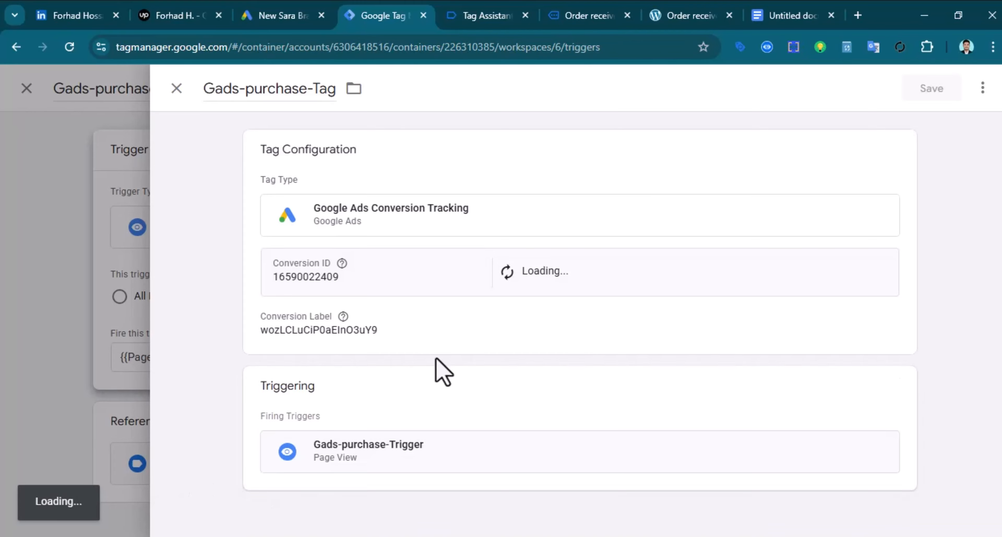
{"action": "left_click", "coordinate": [475, 228]}
{"action": "scroll", "coordinate": [472, 391], "scroll_direction": "down", "scroll_amount": 4}
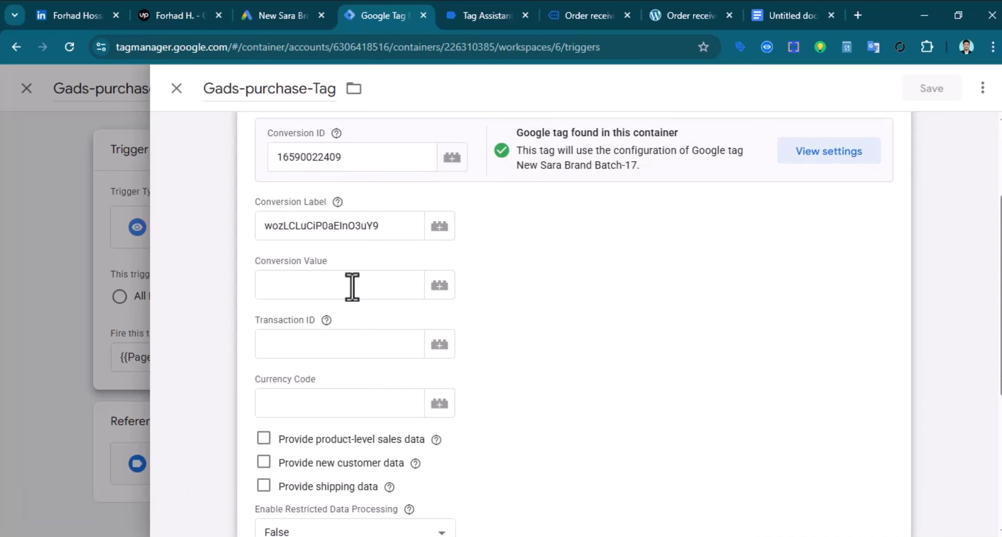
{"action": "left_click", "coordinate": [448, 289]}
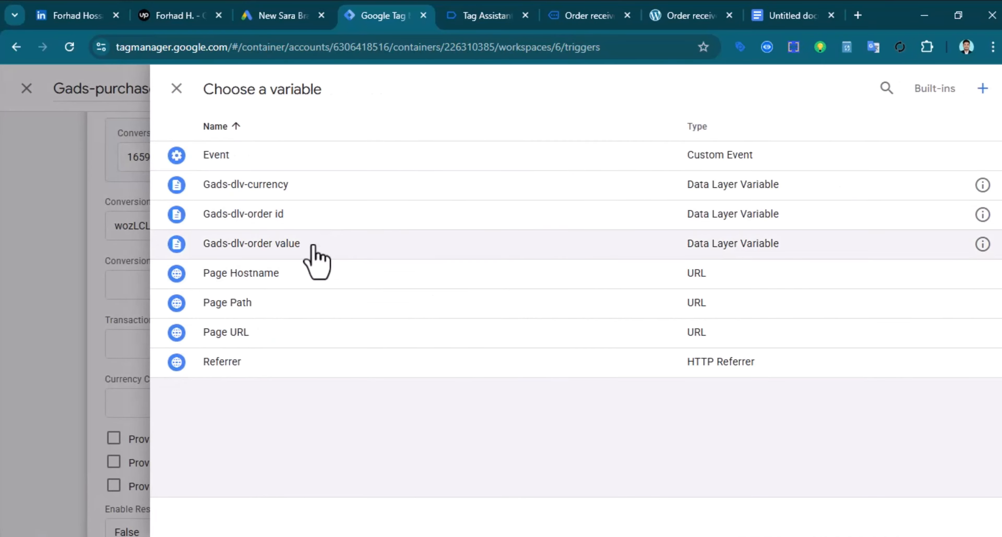
{"action": "left_click", "coordinate": [295, 252]}
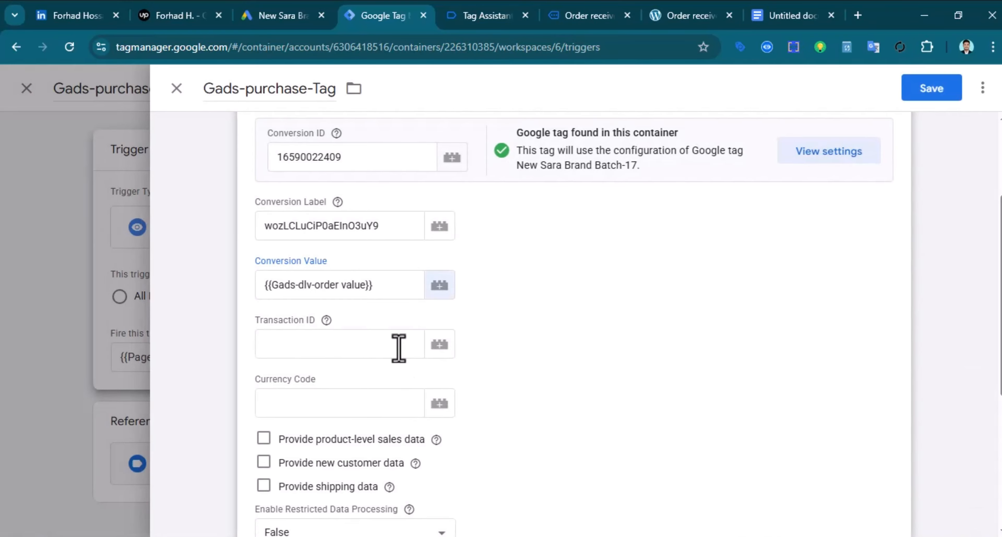
{"action": "left_click", "coordinate": [439, 345]}
{"action": "left_click", "coordinate": [299, 217]}
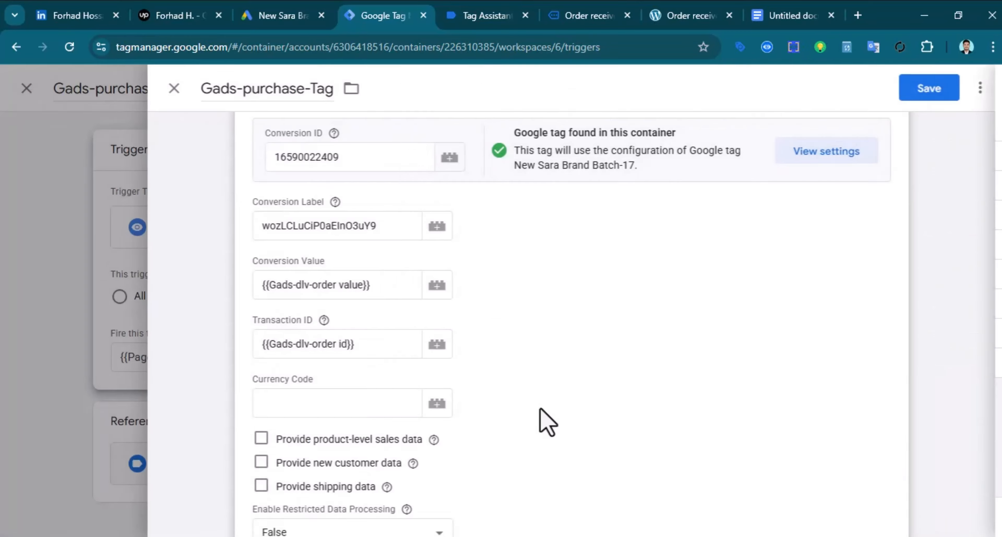
{"action": "left_click", "coordinate": [437, 403]}
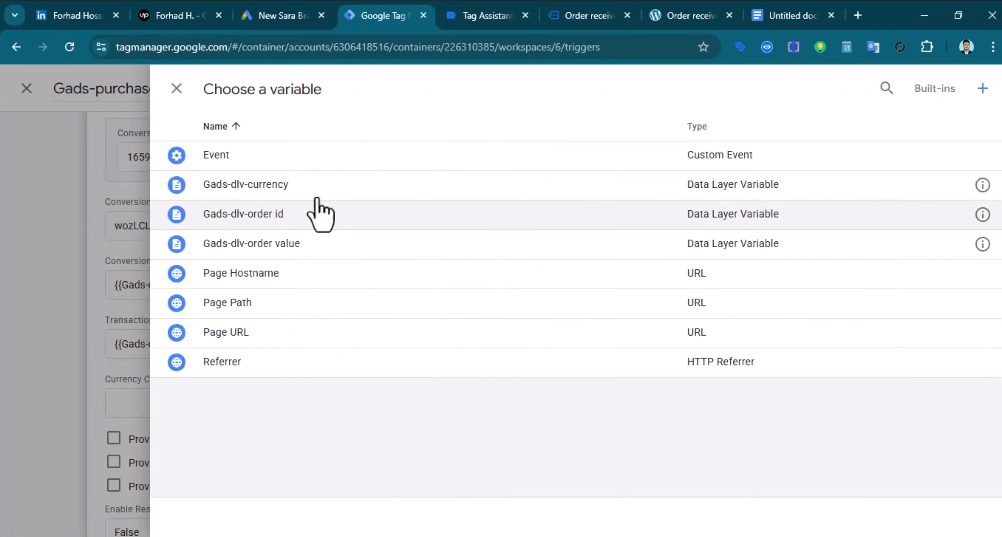
{"action": "left_click", "coordinate": [302, 189]}
{"action": "scroll", "coordinate": [530, 385], "scroll_direction": "down", "scroll_amount": 5}
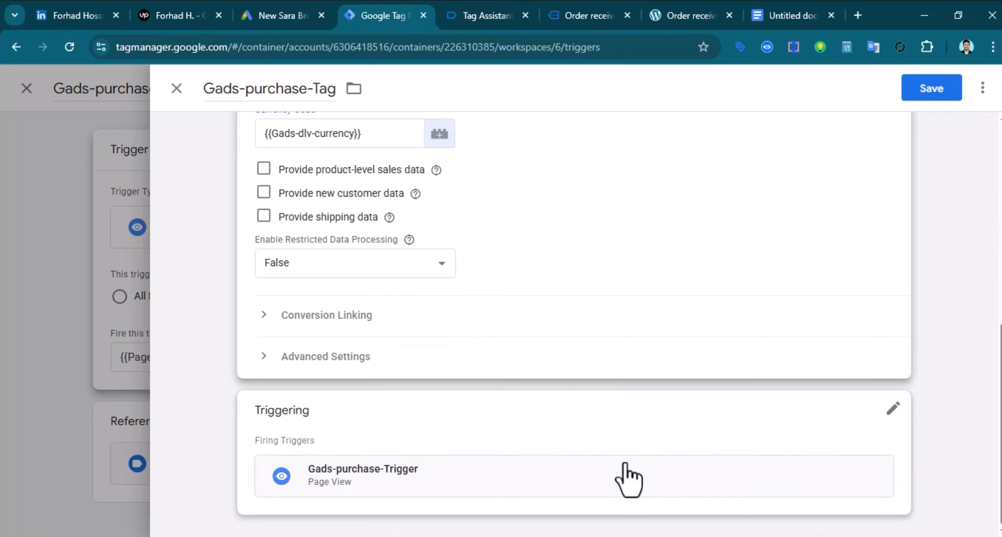
Remove the /order-received/ URL condition and change Gads-purchase-Trigger to a Custom Event trigger
{"action": "left_click", "coordinate": [521, 486]}
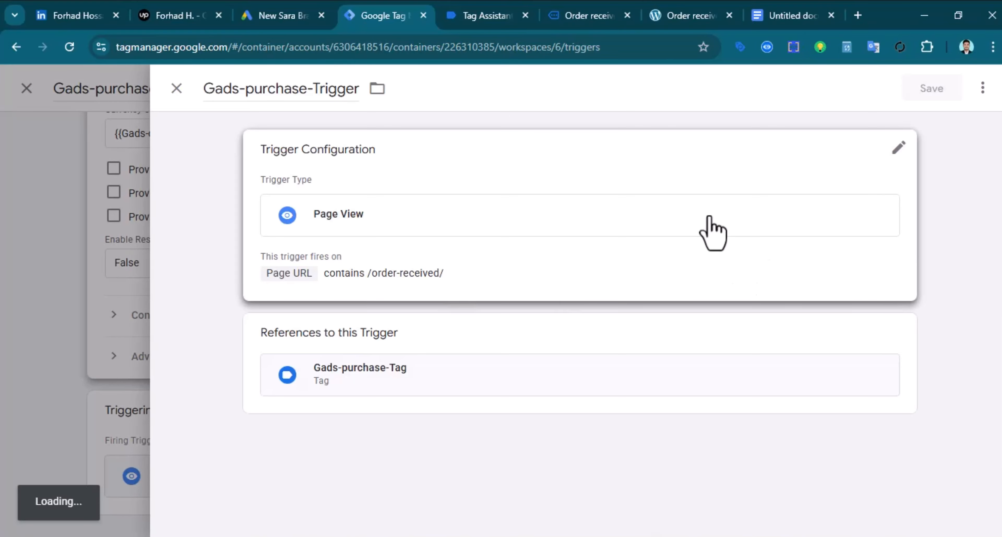
{"action": "left_click", "coordinate": [709, 217]}
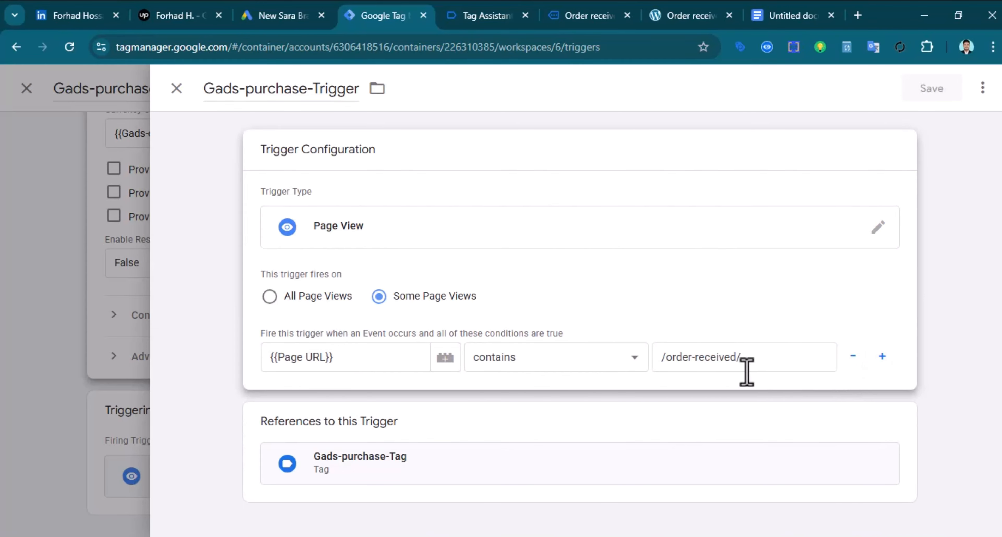
{"action": "left_click", "coordinate": [852, 356]}
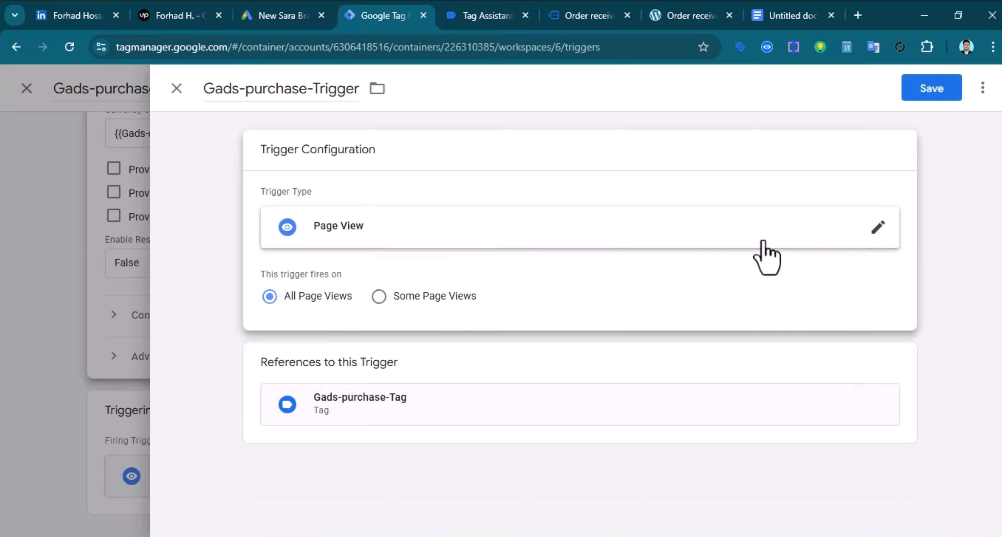
{"action": "left_click", "coordinate": [878, 226]}
{"action": "scroll", "coordinate": [716, 278], "scroll_direction": "down", "scroll_amount": 10}
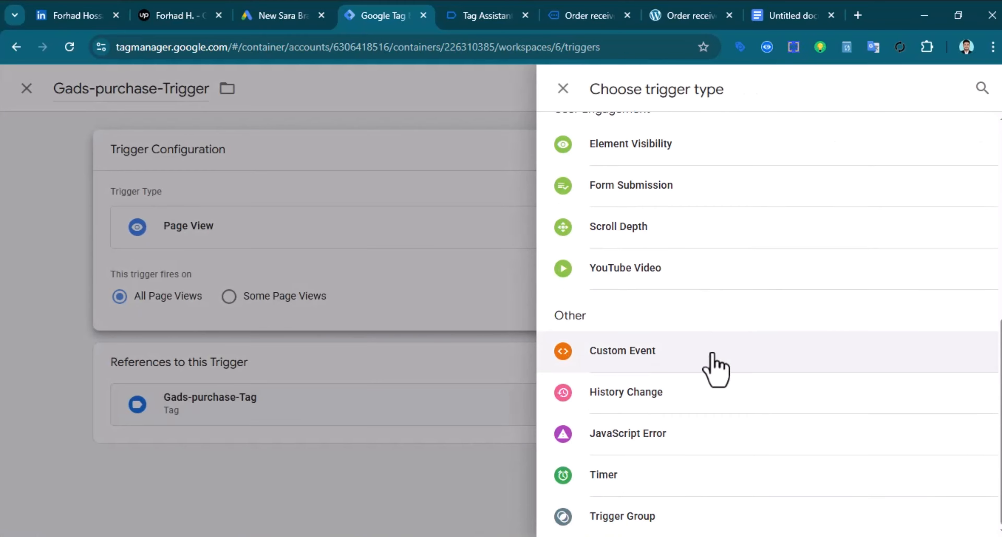
{"action": "left_click", "coordinate": [447, 356]}
Set the event name to purchase, then save the trigger and Gads-purchase-Tag
{"action": "left_click", "coordinate": [326, 299]}
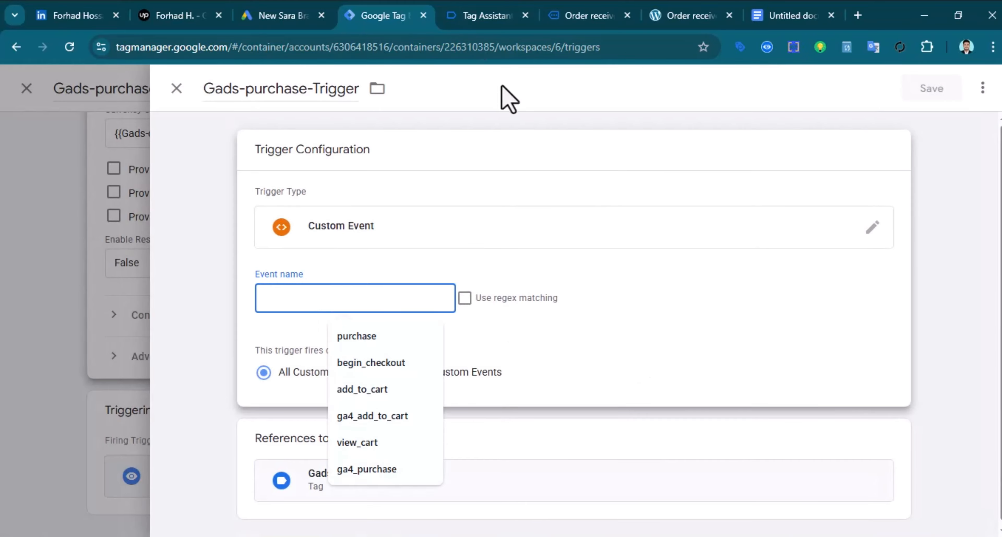
{"action": "left_click", "coordinate": [472, 16]}
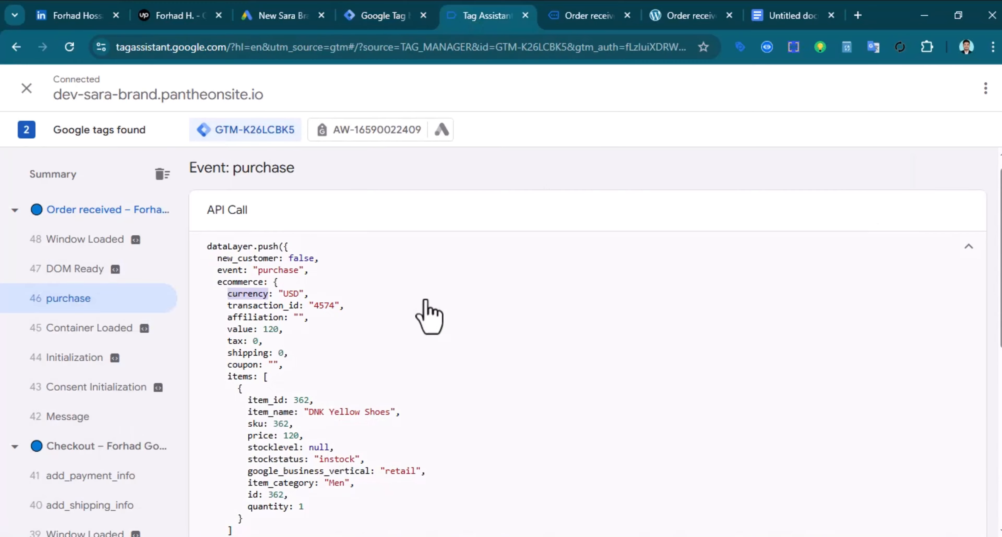
{"action": "double_click", "coordinate": [264, 272]}
{"action": "right_click", "coordinate": [286, 275]}
{"action": "left_click", "coordinate": [330, 289]}
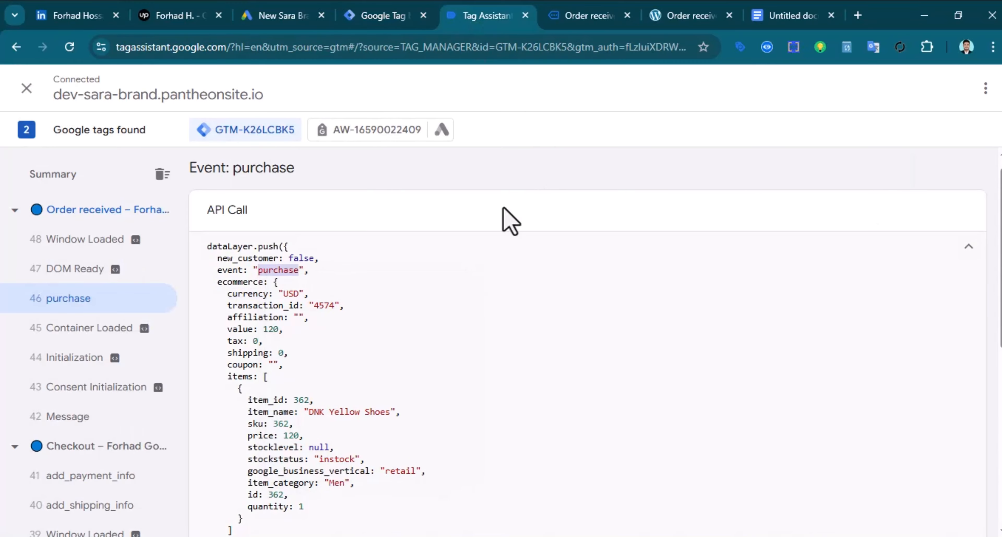
{"action": "left_click", "coordinate": [391, 15]}
{"action": "left_click", "coordinate": [297, 291]}
{"action": "right_click", "coordinate": [358, 298]}
{"action": "left_click", "coordinate": [364, 369]}
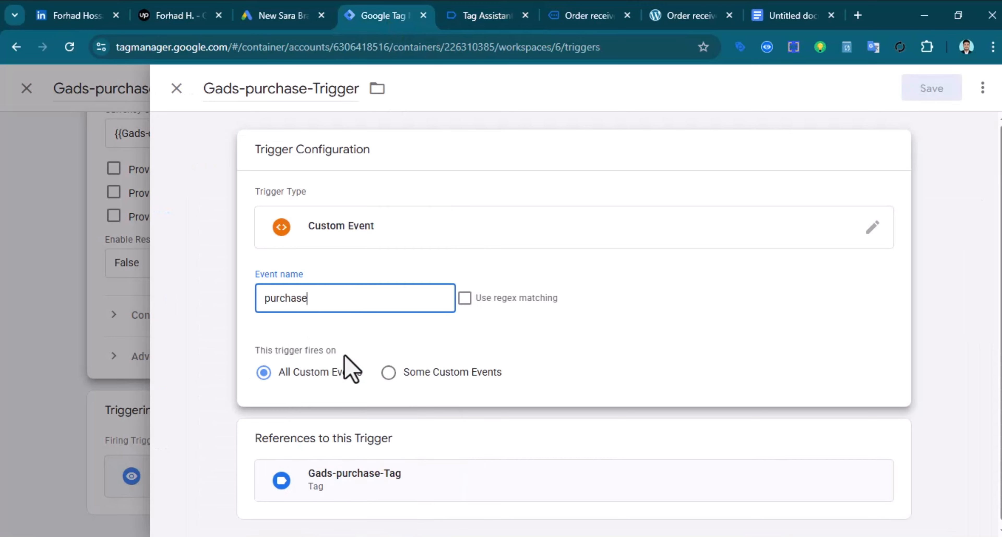
{"action": "left_click", "coordinate": [931, 89]}
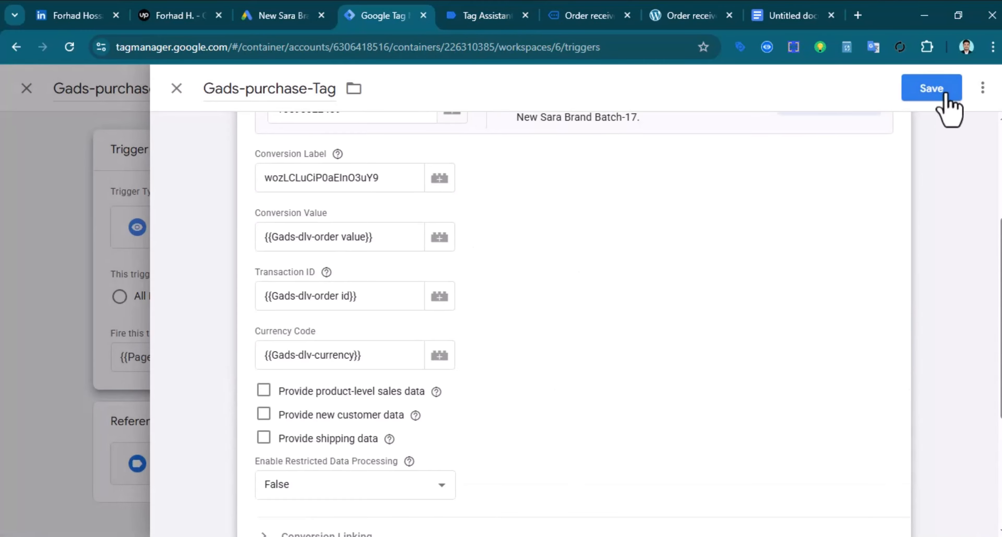
{"action": "left_click", "coordinate": [941, 91]}
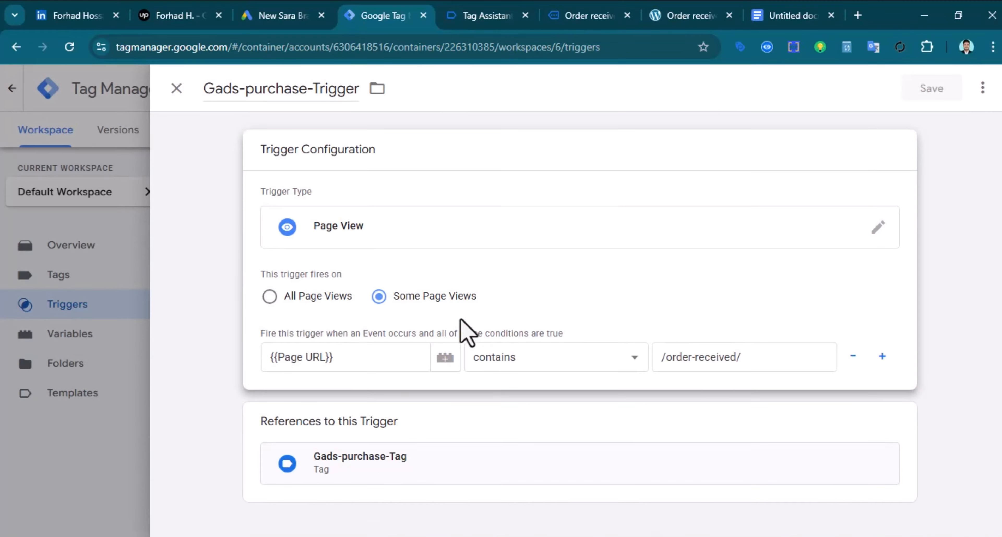
Open Gads-check out-Tag through Gads-check out-Trigger for editing
{"action": "left_click", "coordinate": [177, 89]}
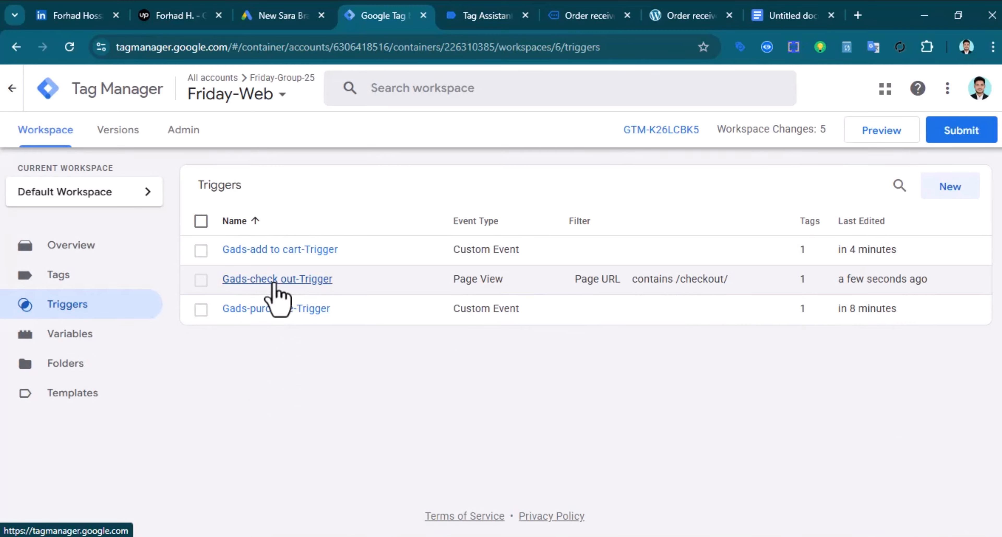
{"action": "left_click", "coordinate": [276, 292]}
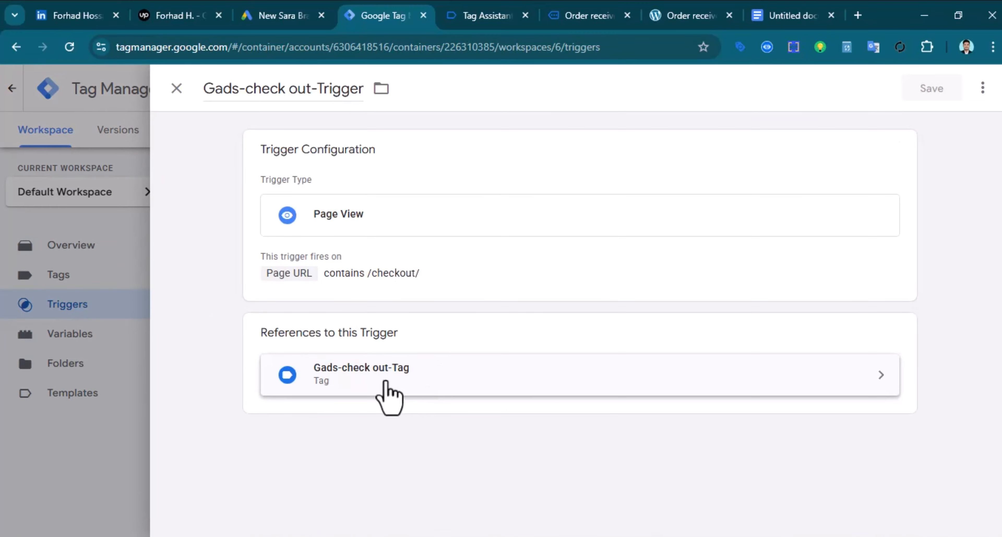
{"action": "left_click", "coordinate": [491, 393]}
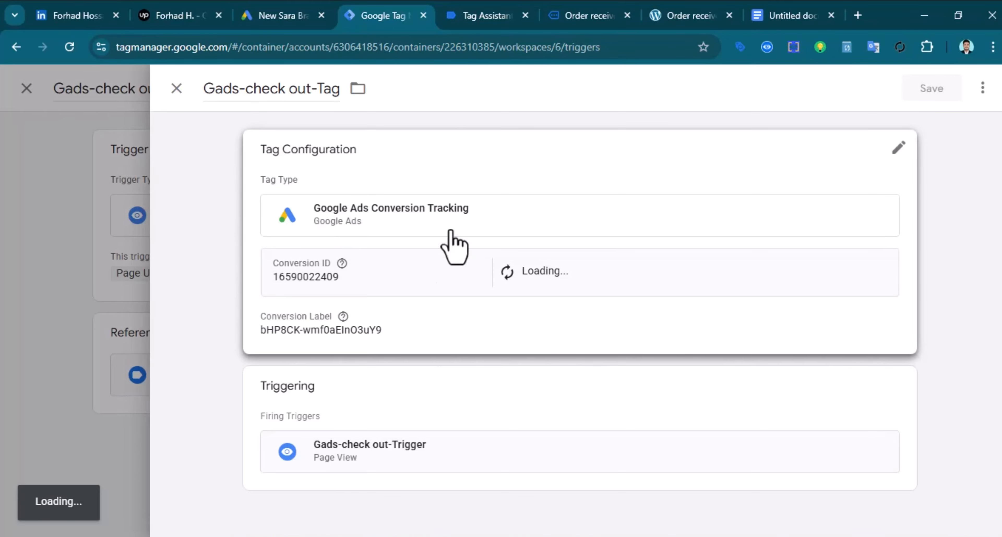
{"action": "left_click", "coordinate": [457, 234]}
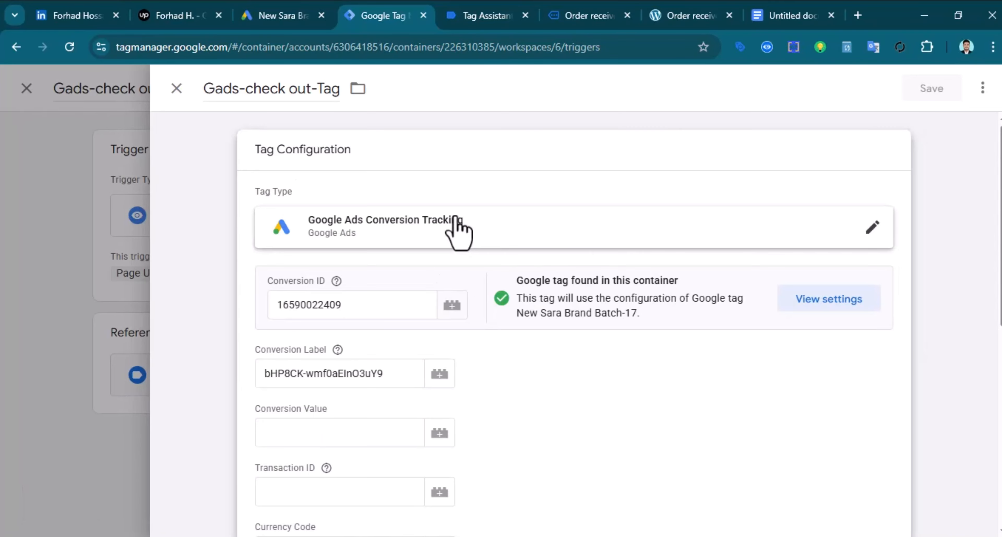
Map its Conversion Value, Transaction ID and Currency Code to Gads-dlv-order value, order id and currency
{"action": "scroll", "coordinate": [539, 432], "scroll_direction": "down", "scroll_amount": 2}
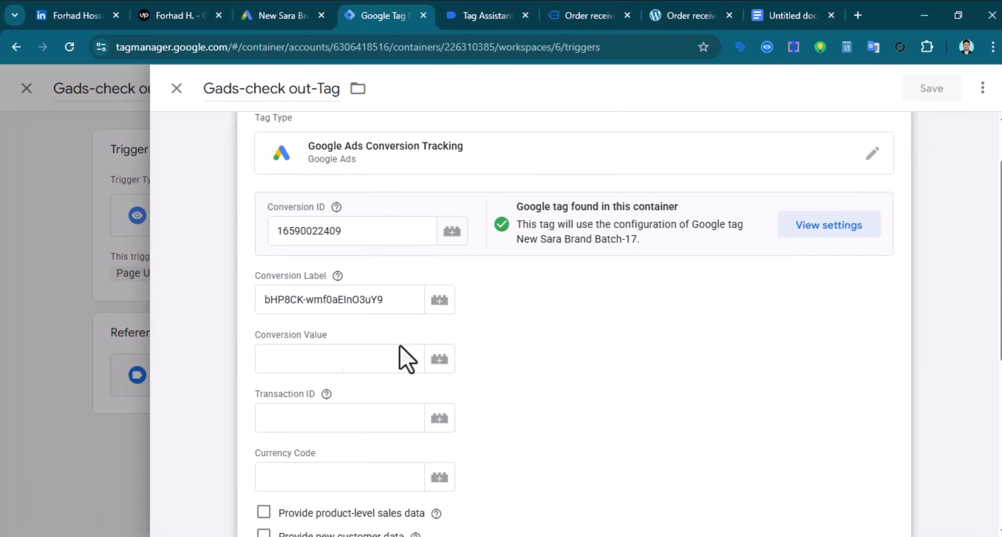
{"action": "left_click", "coordinate": [440, 361]}
{"action": "left_click", "coordinate": [307, 249]}
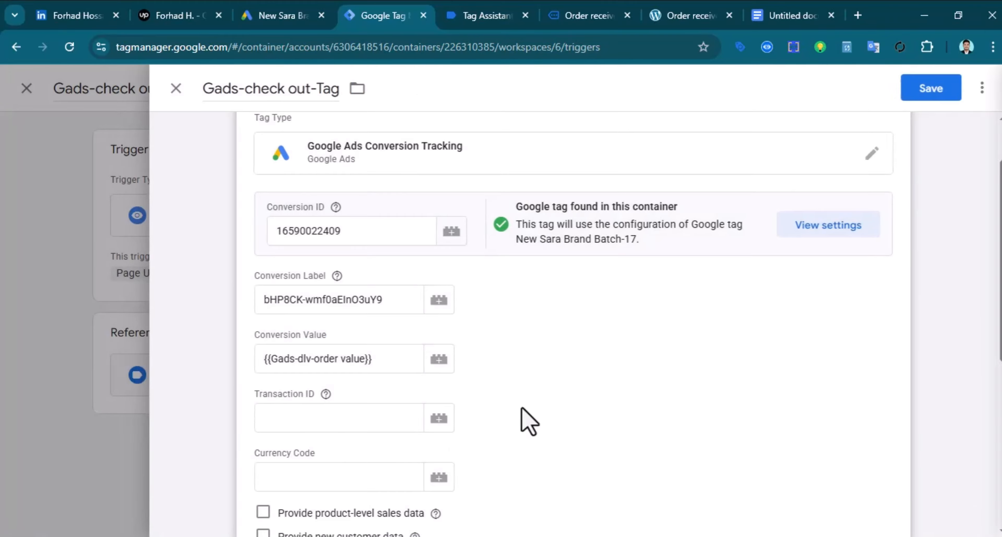
{"action": "left_click", "coordinate": [439, 424]}
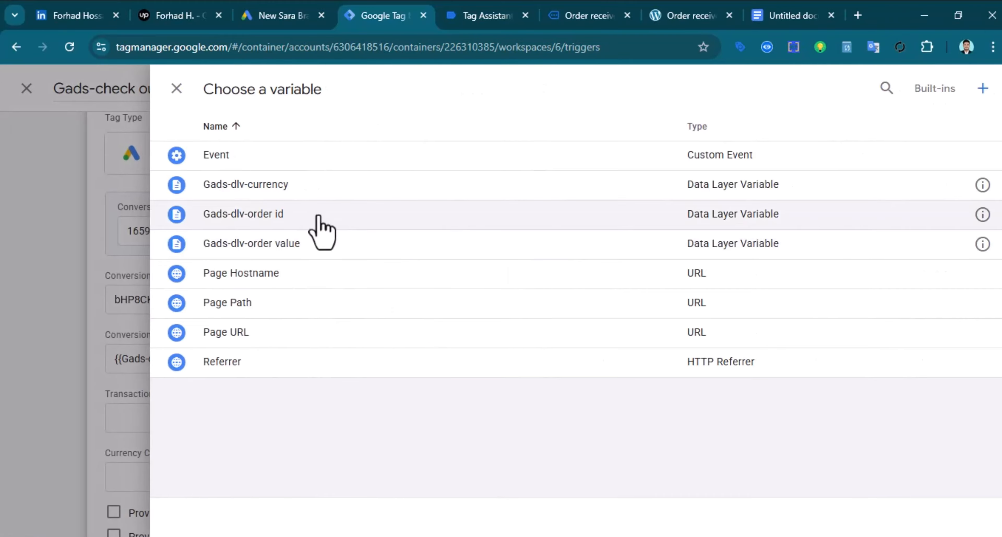
{"action": "left_click", "coordinate": [318, 217]}
{"action": "left_click", "coordinate": [440, 480]}
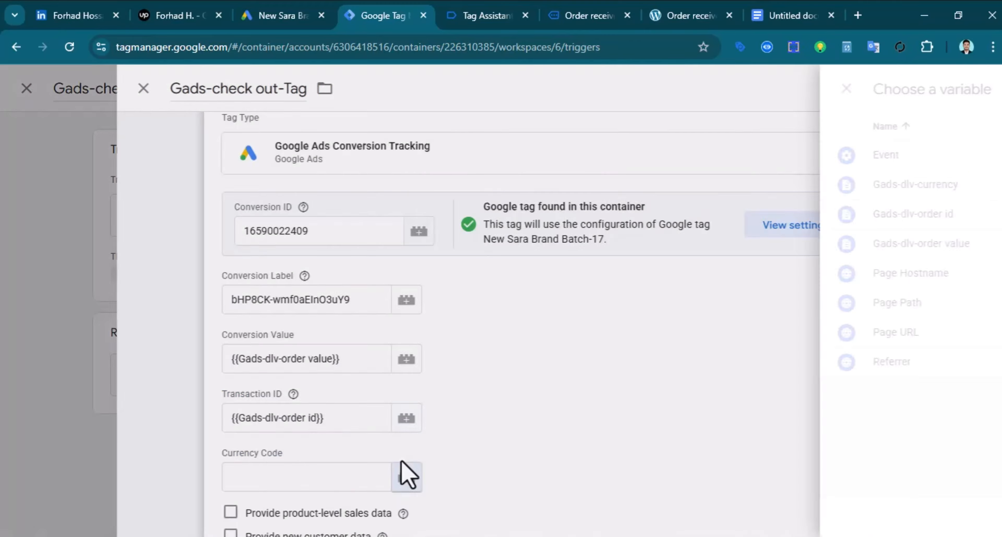
{"action": "left_click", "coordinate": [328, 186]}
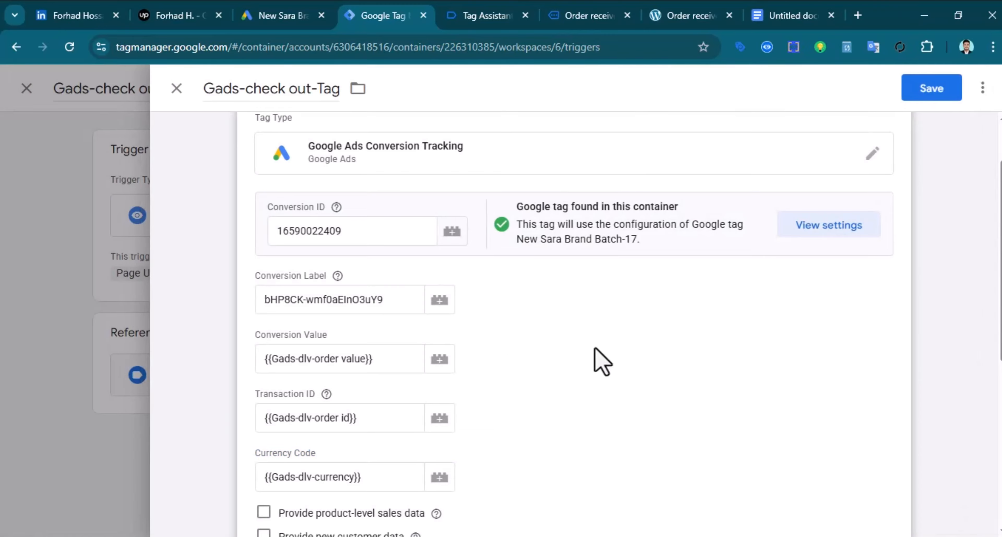
{"action": "scroll", "coordinate": [599, 389], "scroll_direction": "down", "scroll_amount": 6}
{"action": "scroll", "coordinate": [510, 441], "scroll_direction": "down", "scroll_amount": 3}
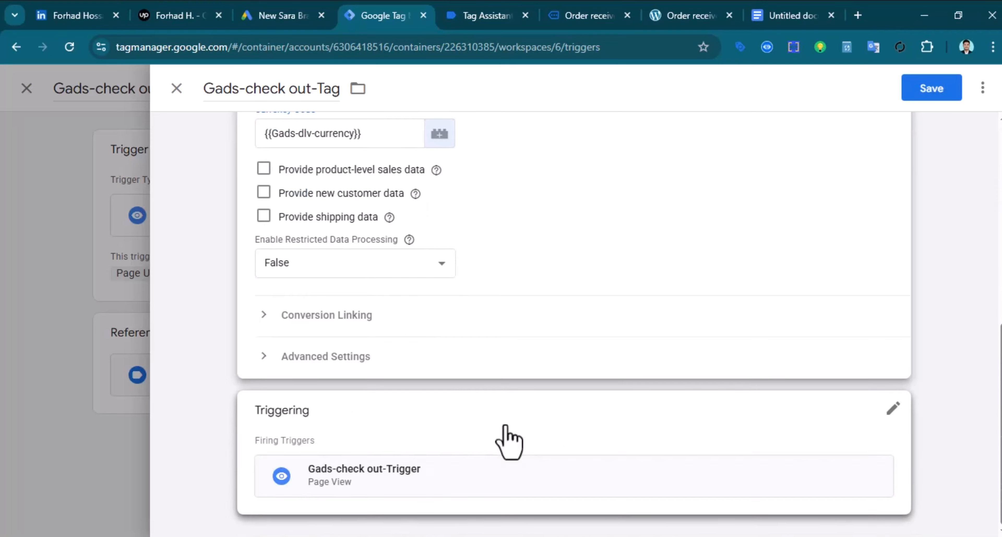
Edit the checkout tag's trigger: drop the /checkout/ condition and make it a Custom Event trigger
{"action": "left_click", "coordinate": [583, 486]}
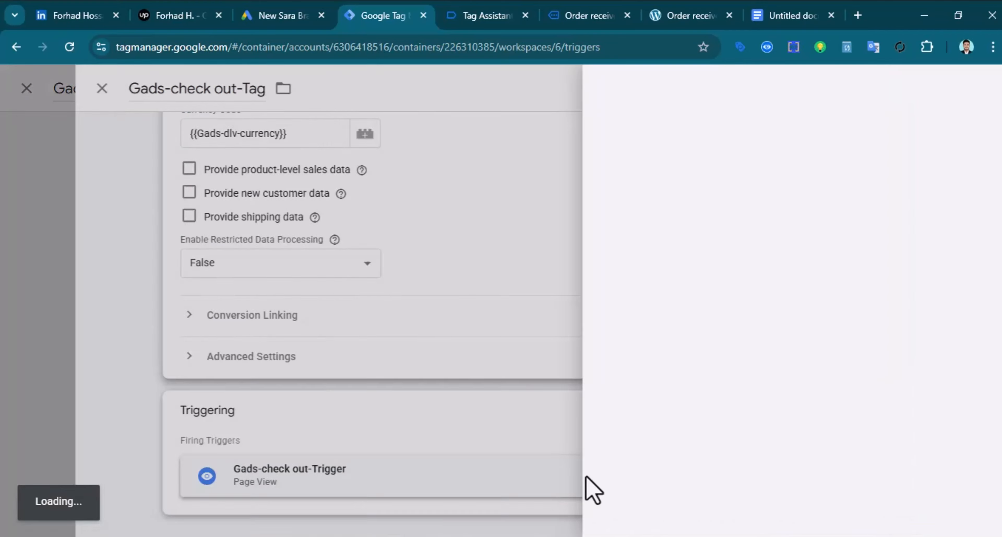
{"action": "left_click", "coordinate": [695, 210]}
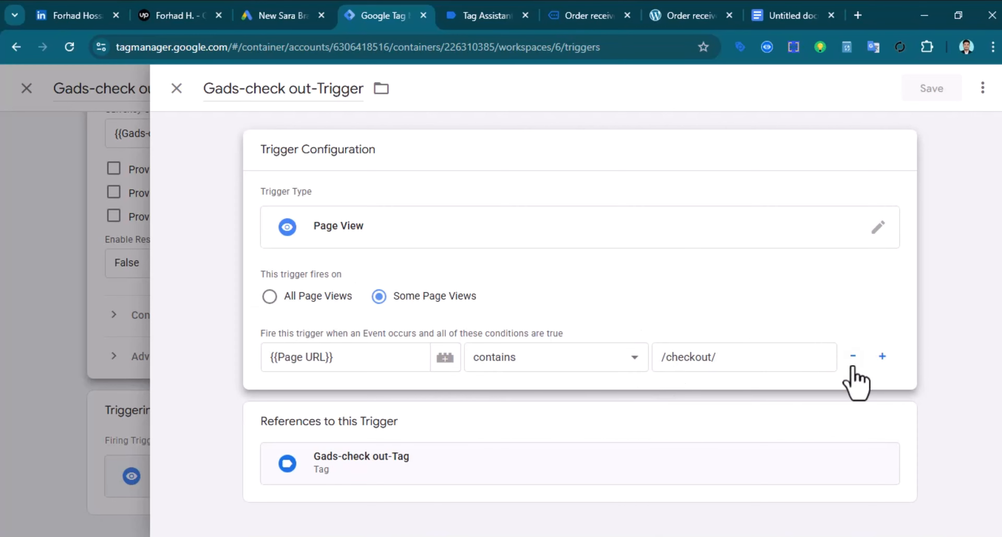
{"action": "left_click", "coordinate": [853, 357]}
{"action": "left_click", "coordinate": [880, 231]}
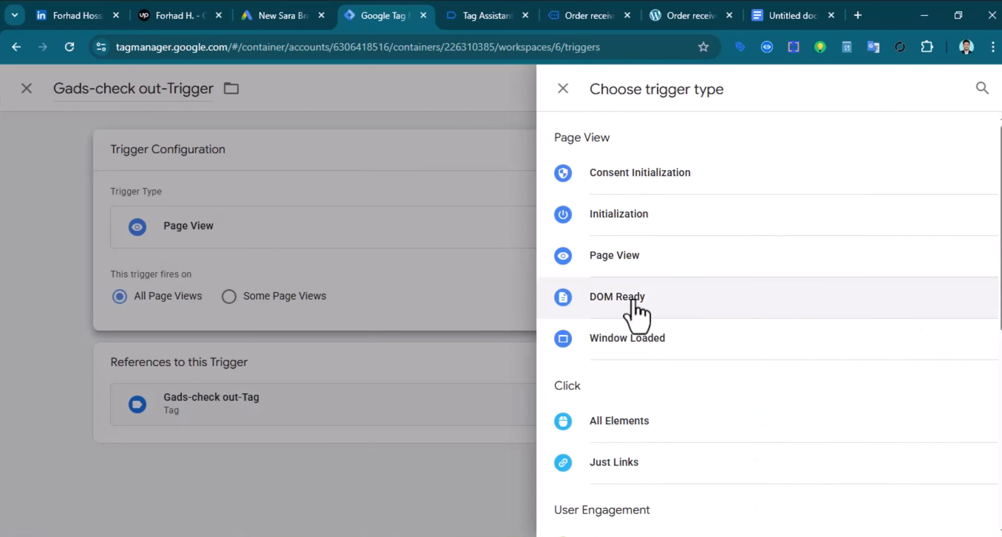
{"action": "scroll", "coordinate": [637, 316], "scroll_direction": "down", "scroll_amount": 10}
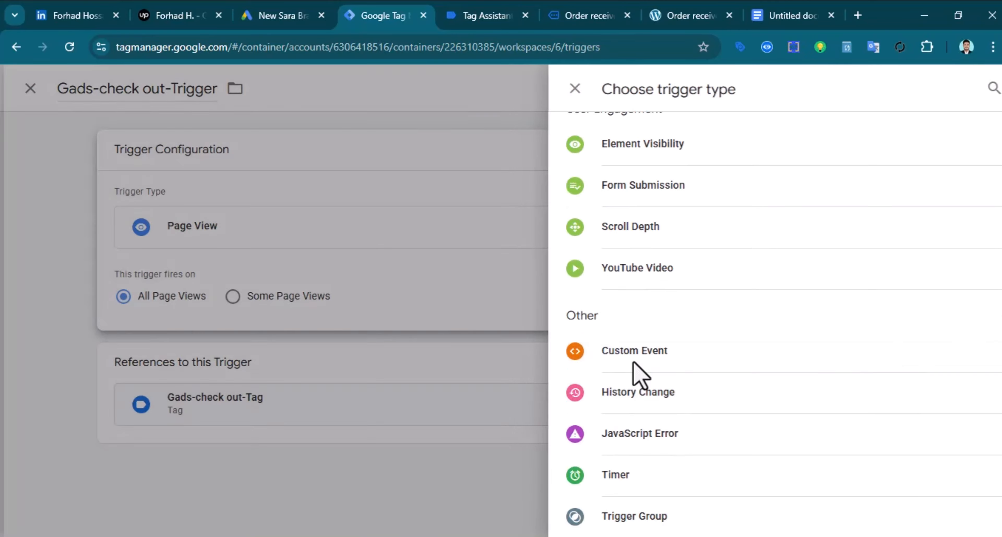
{"action": "left_click", "coordinate": [640, 360]}
{"action": "left_click", "coordinate": [333, 304]}
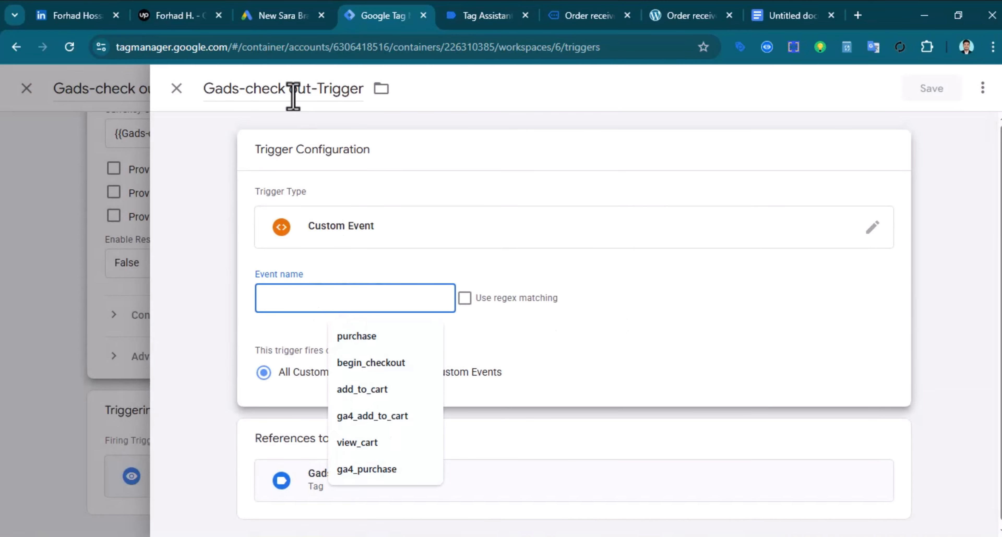
Copy the begin_checkout event name from the event details in Tag Assistant
{"action": "left_click", "coordinate": [488, 15]}
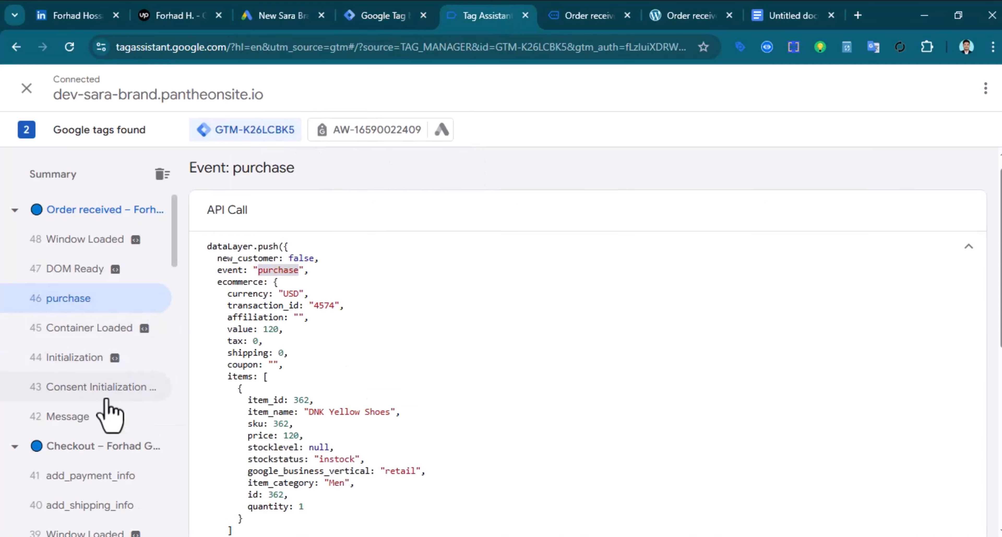
{"action": "scroll", "coordinate": [87, 364], "scroll_direction": "down", "scroll_amount": 5}
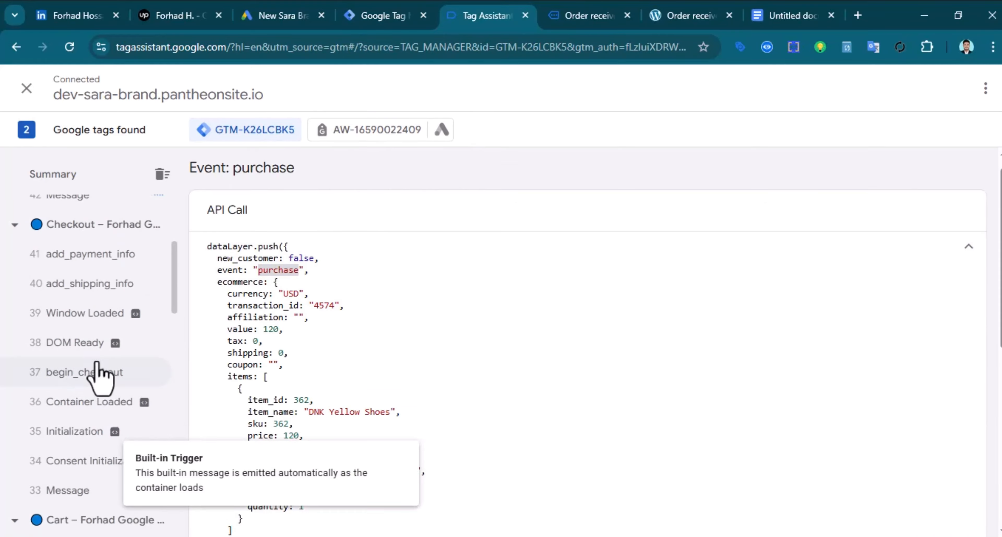
{"action": "left_click", "coordinate": [87, 379]}
{"action": "scroll", "coordinate": [383, 406], "scroll_direction": "down", "scroll_amount": 5}
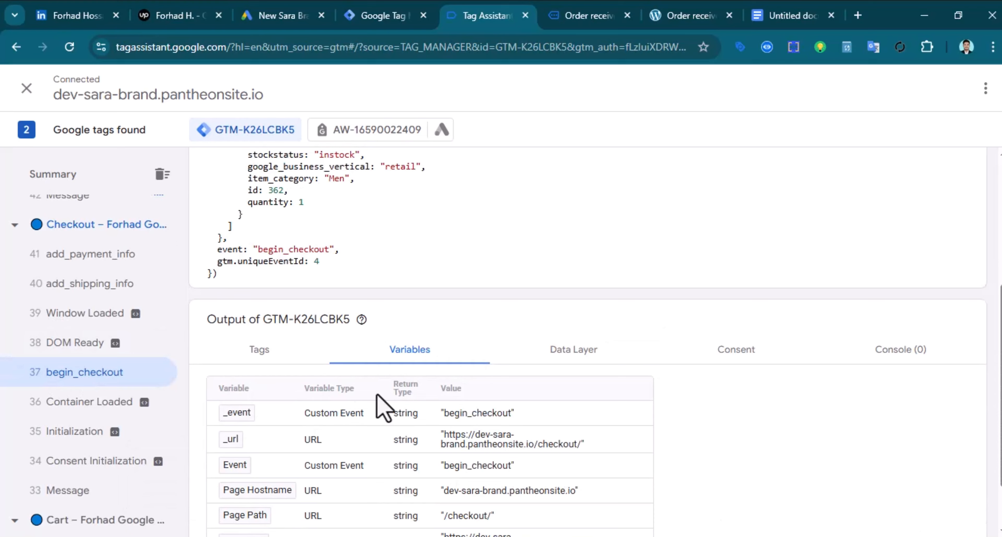
{"action": "double_click", "coordinate": [285, 251]}
{"action": "right_click", "coordinate": [284, 256]}
{"action": "left_click", "coordinate": [412, 269]}
Set the trigger's Event name to the pasted begin_checkout, replacing a mistaken 'purchase'
{"action": "left_click", "coordinate": [379, 16]}
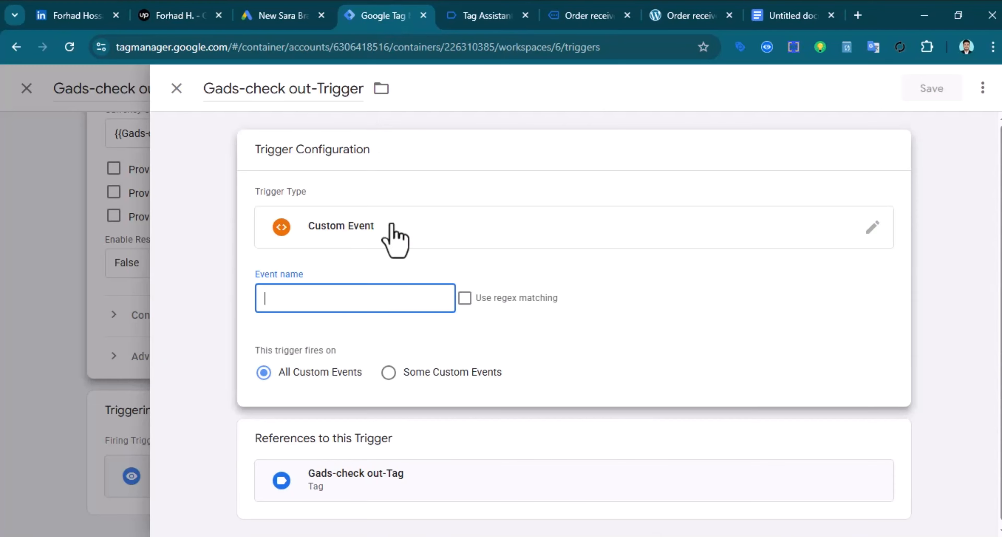
{"action": "left_click", "coordinate": [295, 294]}
{"action": "left_click", "coordinate": [425, 338]}
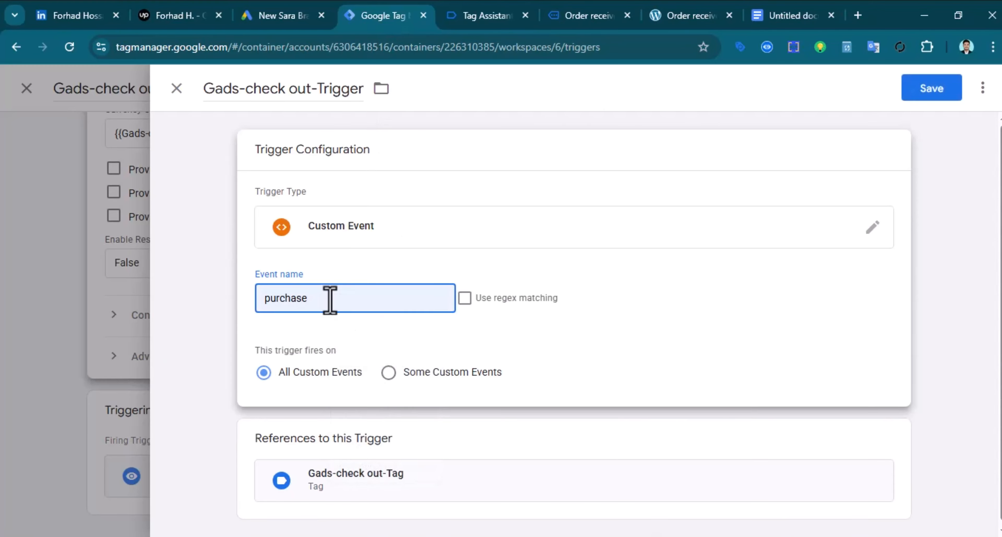
{"action": "left_click", "coordinate": [223, 302]}
{"action": "left_click", "coordinate": [285, 280]}
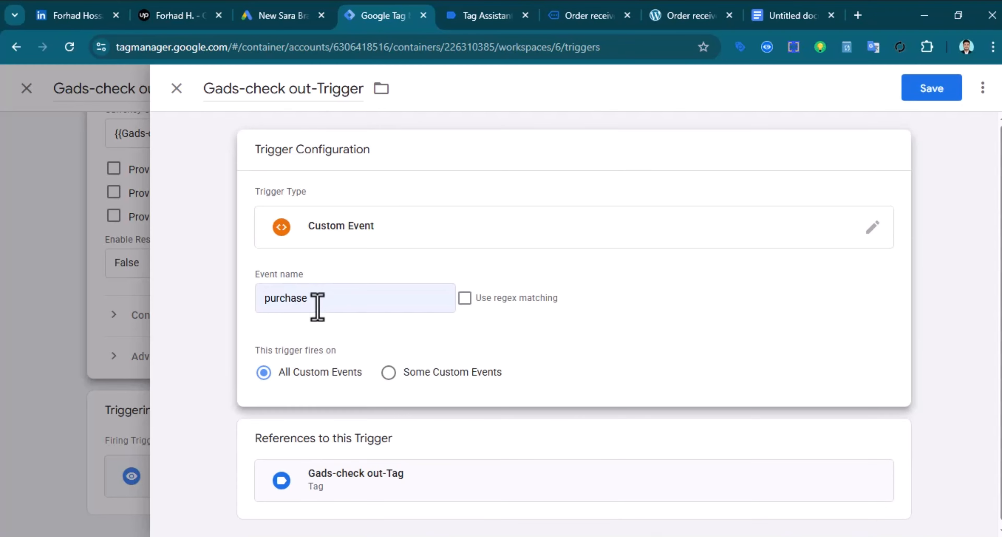
{"action": "left_click_drag", "start_coordinate": [317, 307], "coordinate": [235, 313]}
{"action": "left_click", "coordinate": [235, 313]}
{"action": "left_click", "coordinate": [307, 298]}
{"action": "left_click", "coordinate": [330, 298]}
{"action": "key", "text": "BackSpace"}
{"action": "right_click", "coordinate": [328, 299]}
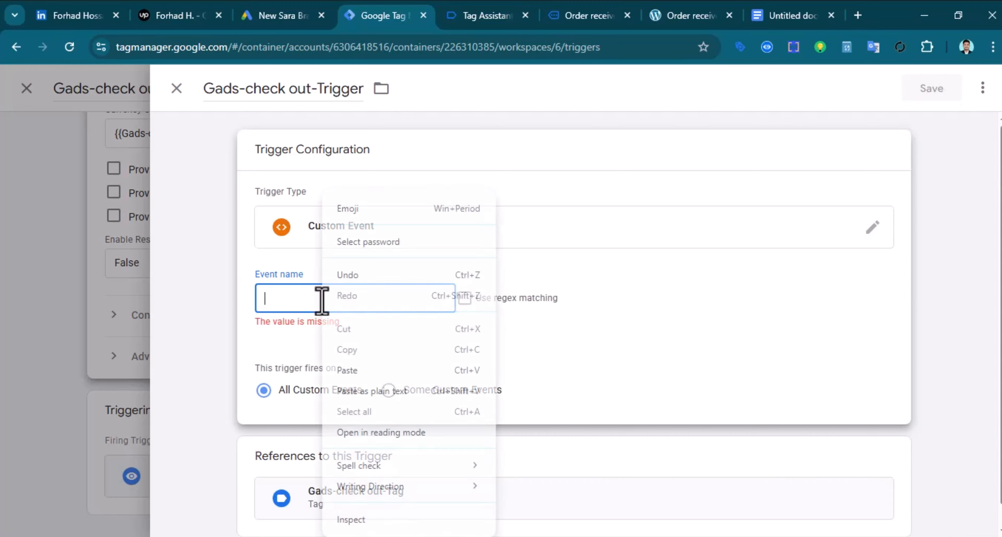
{"action": "left_click", "coordinate": [386, 385]}
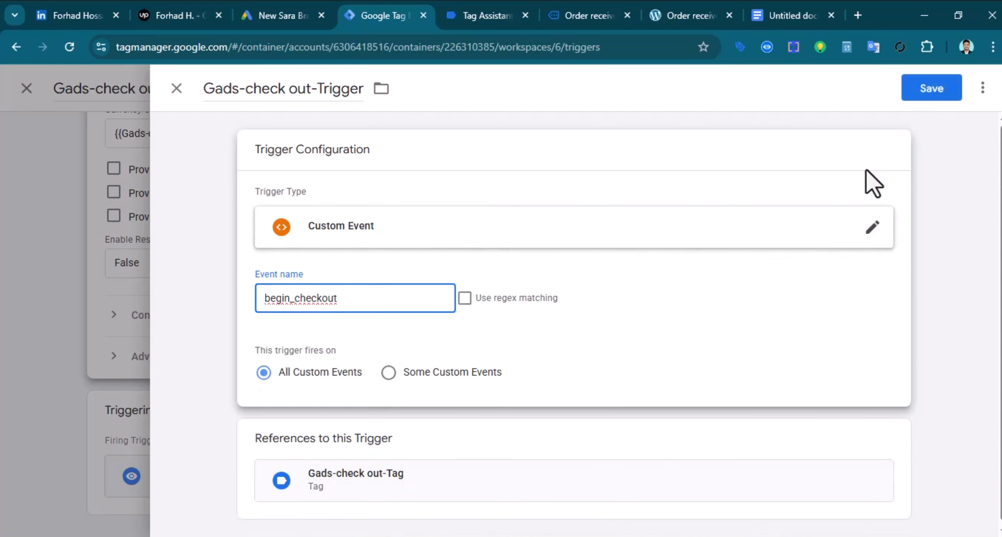
Save the trigger and the checkout tag, then close back to the triggers list
{"action": "left_click", "coordinate": [933, 92]}
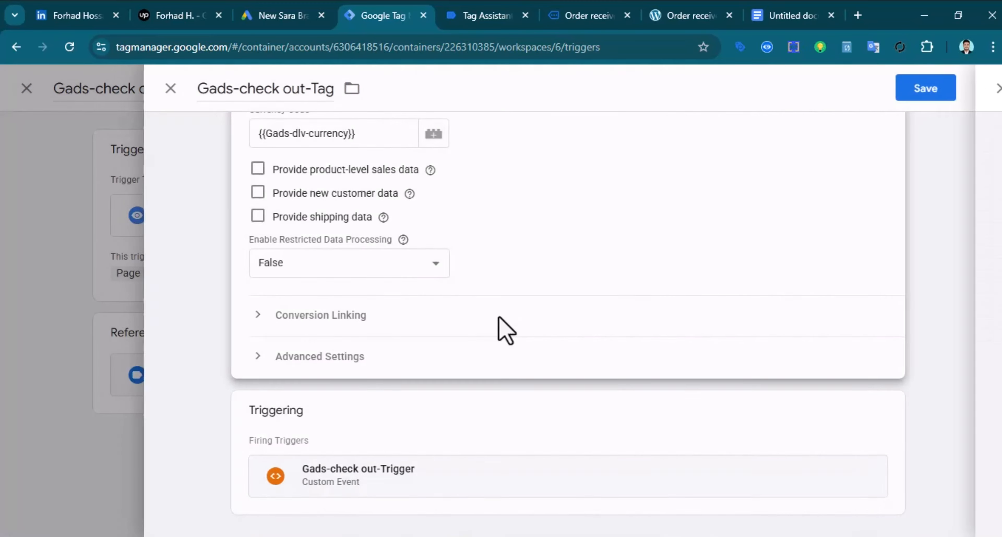
{"action": "scroll", "coordinate": [571, 373], "scroll_direction": "up", "scroll_amount": 6}
{"action": "left_click", "coordinate": [934, 93]}
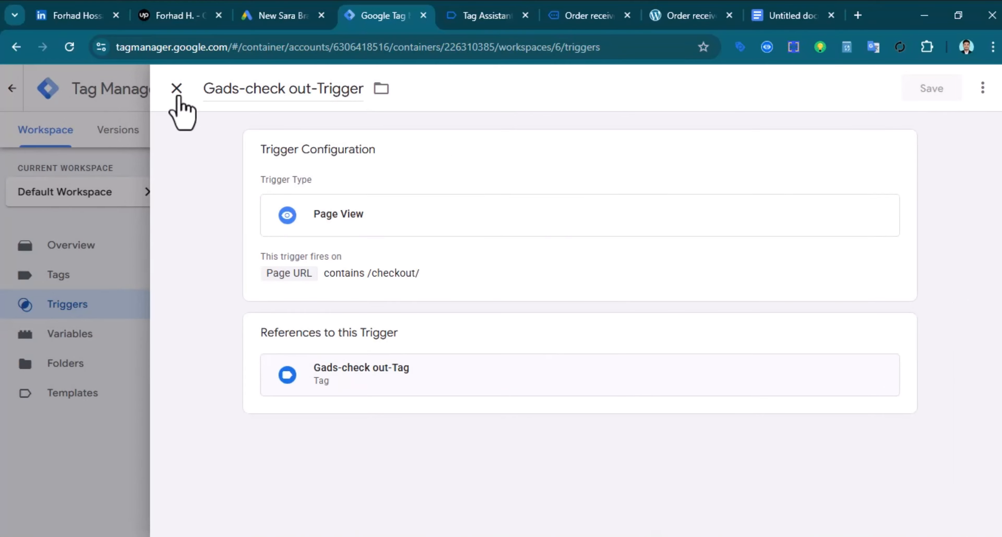
{"action": "left_click", "coordinate": [177, 90]}
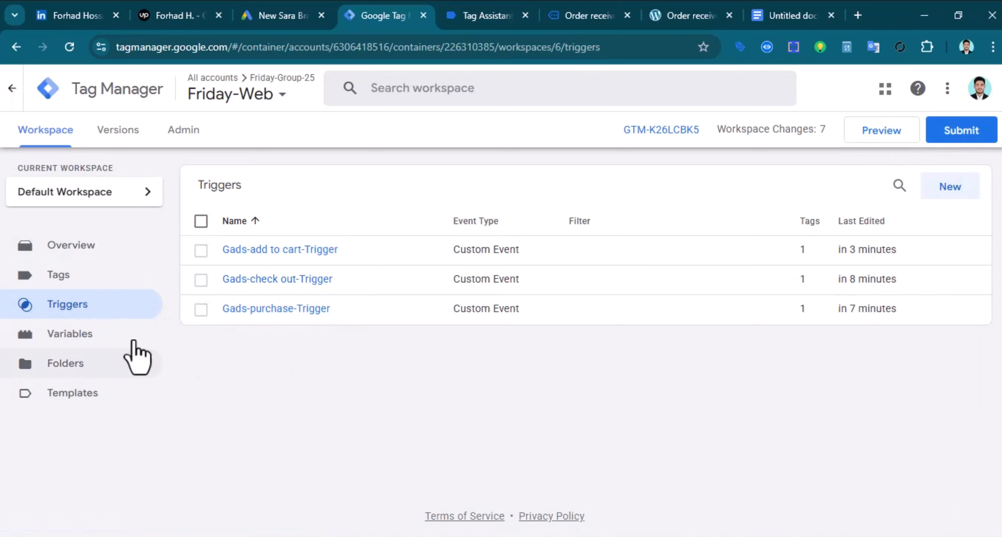
Submit and publish the workspace changes as Version 6 without a description, back on the Overview
{"action": "left_click", "coordinate": [63, 245]}
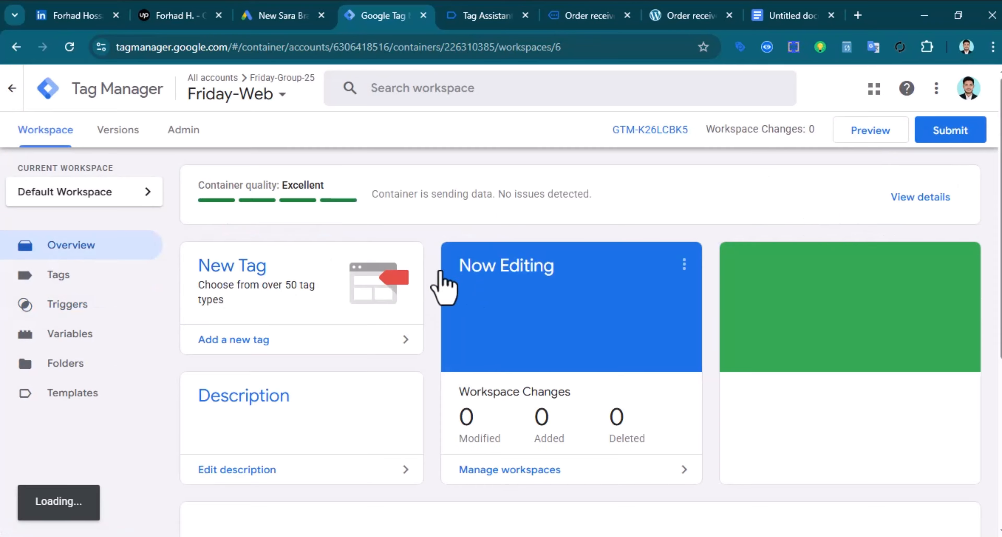
{"action": "left_click", "coordinate": [960, 130]}
{"action": "left_click", "coordinate": [955, 90]}
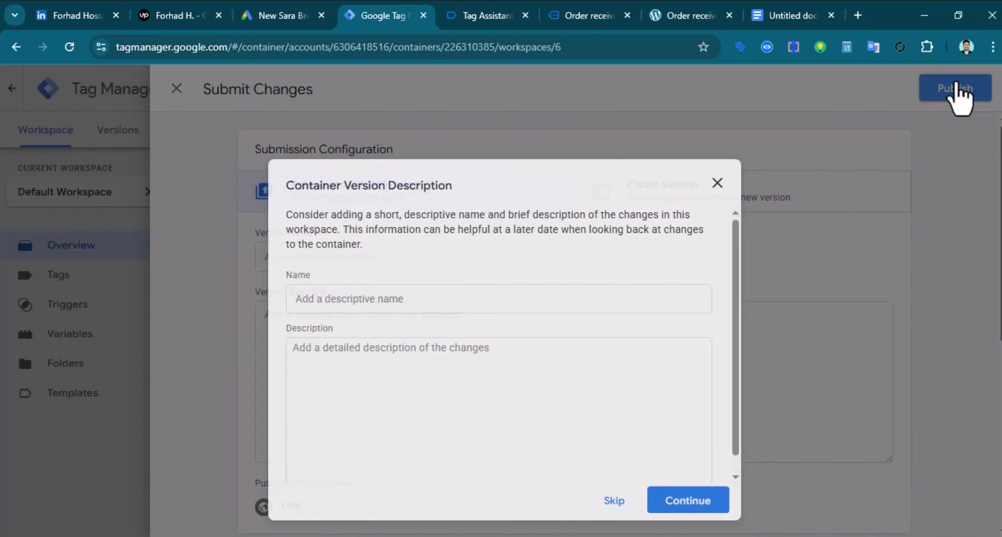
{"action": "left_click", "coordinate": [683, 501]}
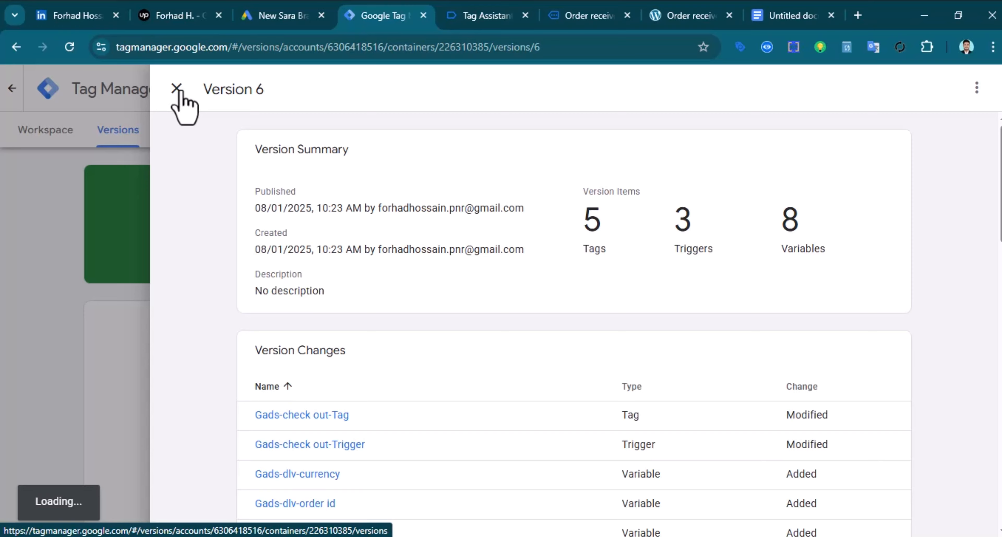
{"action": "left_click", "coordinate": [179, 90]}
{"action": "left_click", "coordinate": [40, 134]}
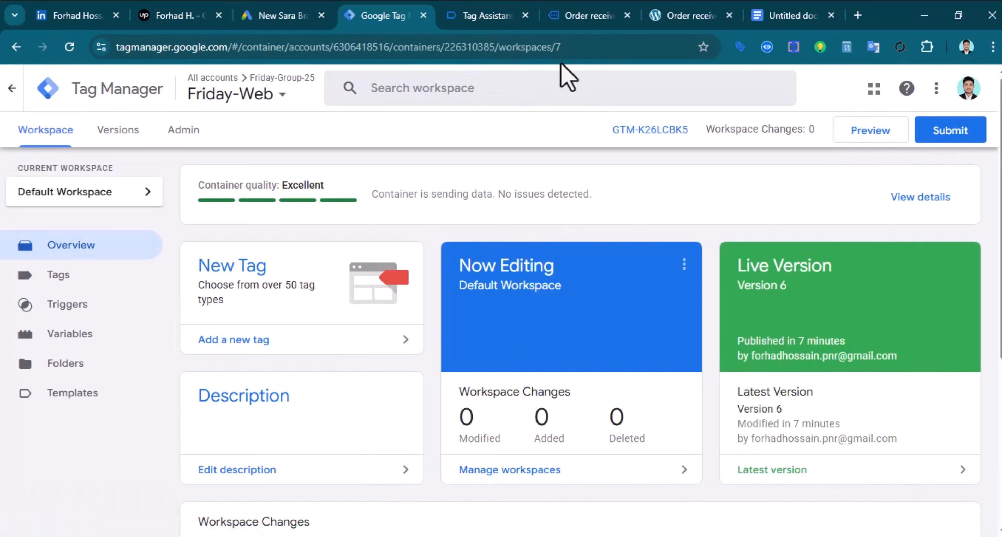
Start a Preview session on dev-sara-brand.pantheonsite.io and confirm Google Tag and Conversion Linker fired
{"action": "left_click", "coordinate": [863, 137]}
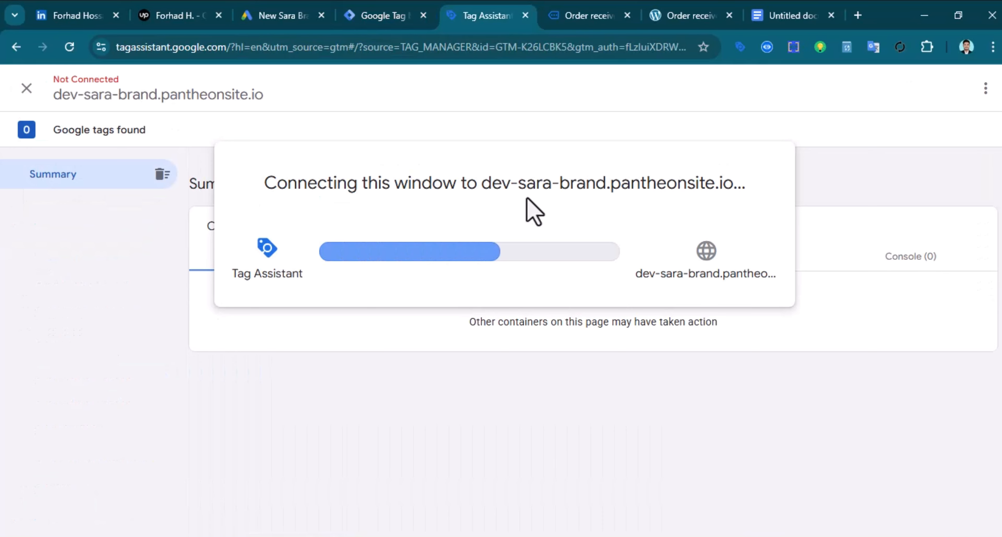
{"action": "left_click", "coordinate": [530, 350]}
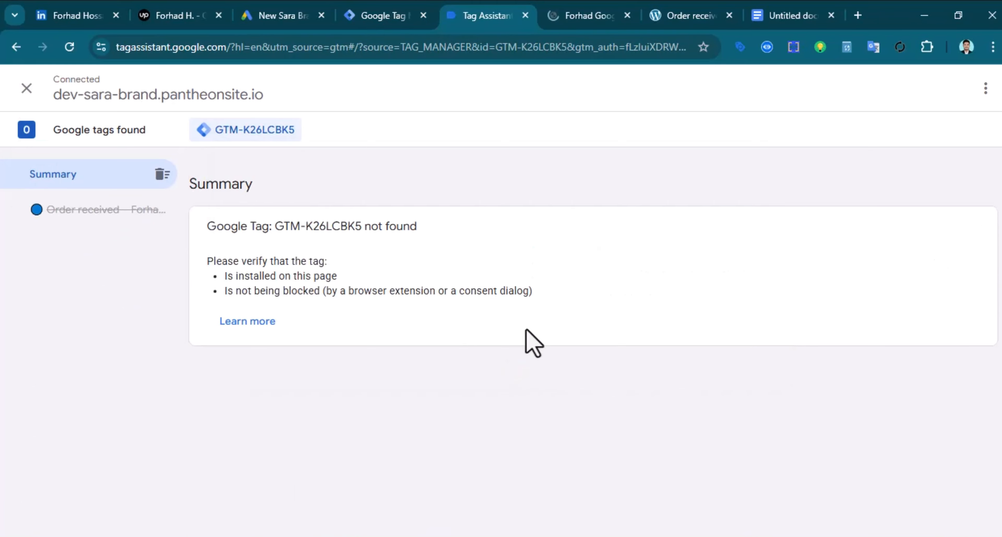
{"action": "left_click", "coordinate": [578, 16]}
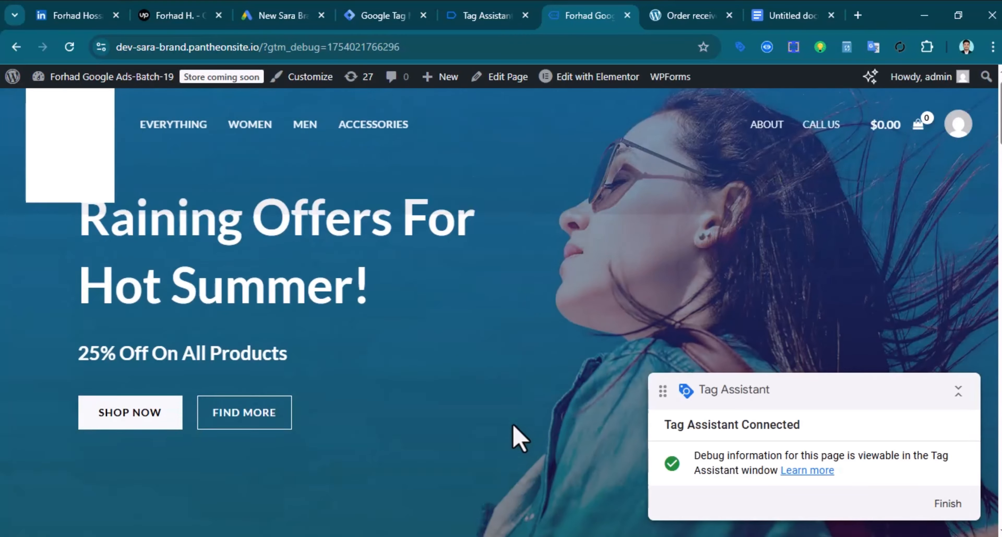
{"action": "left_click", "coordinate": [488, 13]}
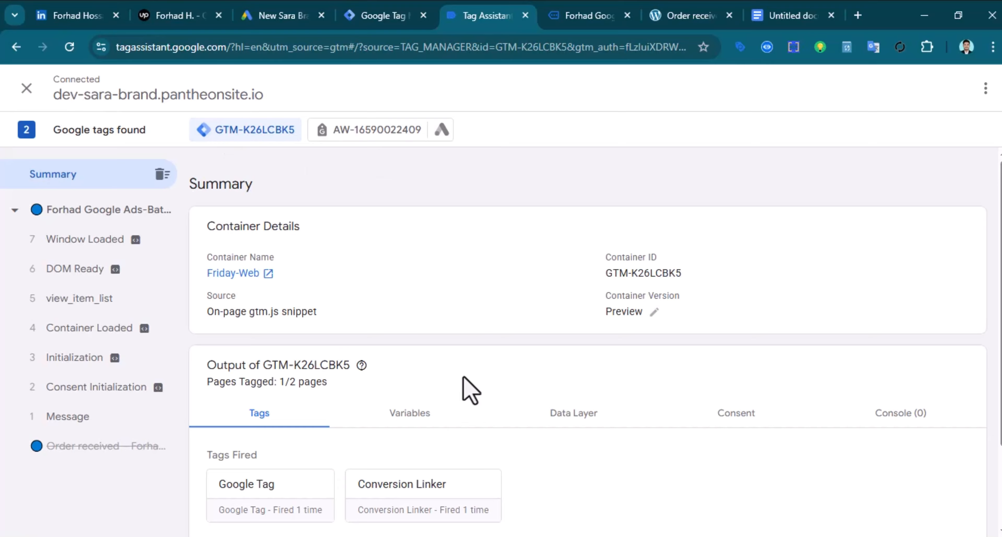
{"action": "left_click", "coordinate": [579, 16]}
Open the Blue Hoodie from Related products, add it to the cart, and check the add-to-cart tag firing
{"action": "scroll", "coordinate": [408, 346], "scroll_direction": "down", "scroll_amount": 10}
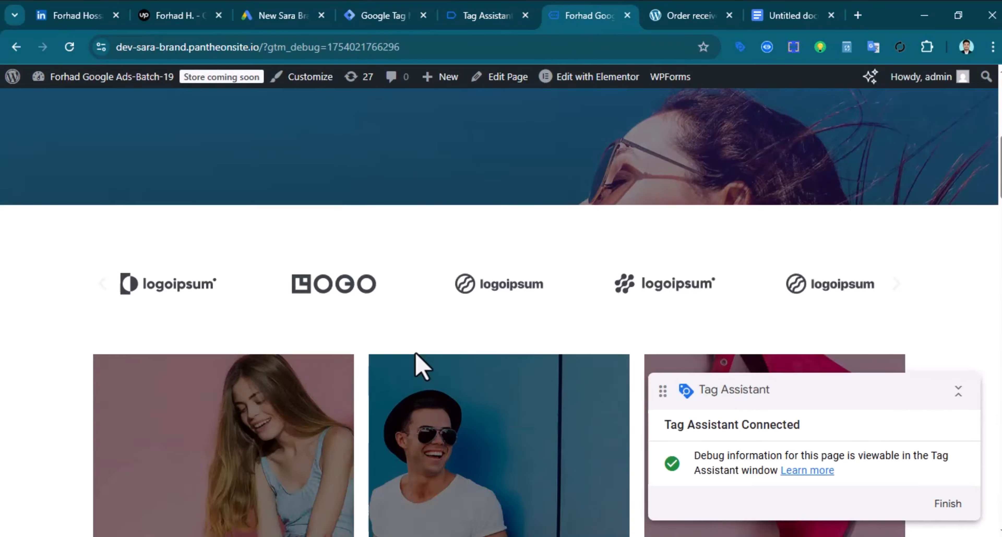
{"action": "scroll", "coordinate": [414, 365], "scroll_direction": "down", "scroll_amount": 12}
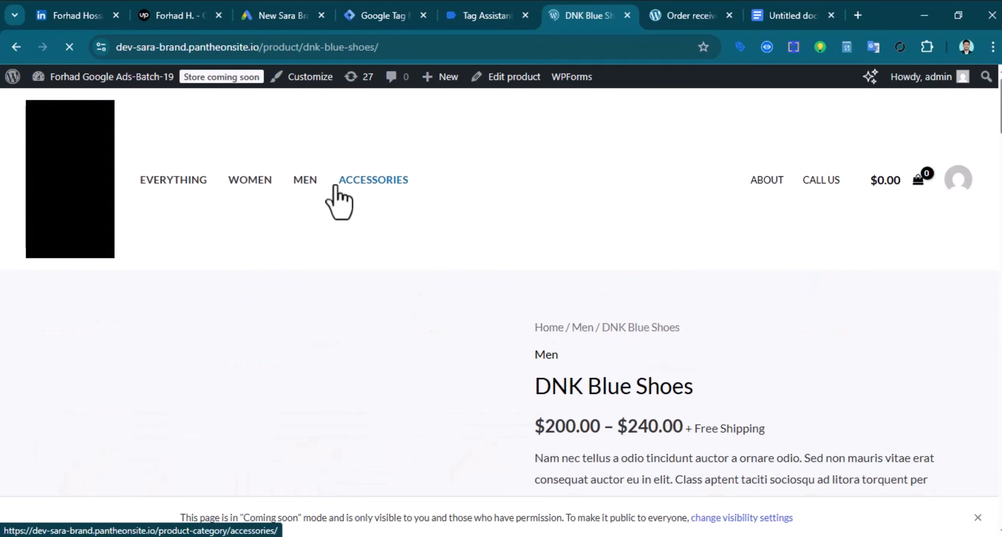
{"action": "scroll", "coordinate": [531, 306], "scroll_direction": "down", "scroll_amount": 7}
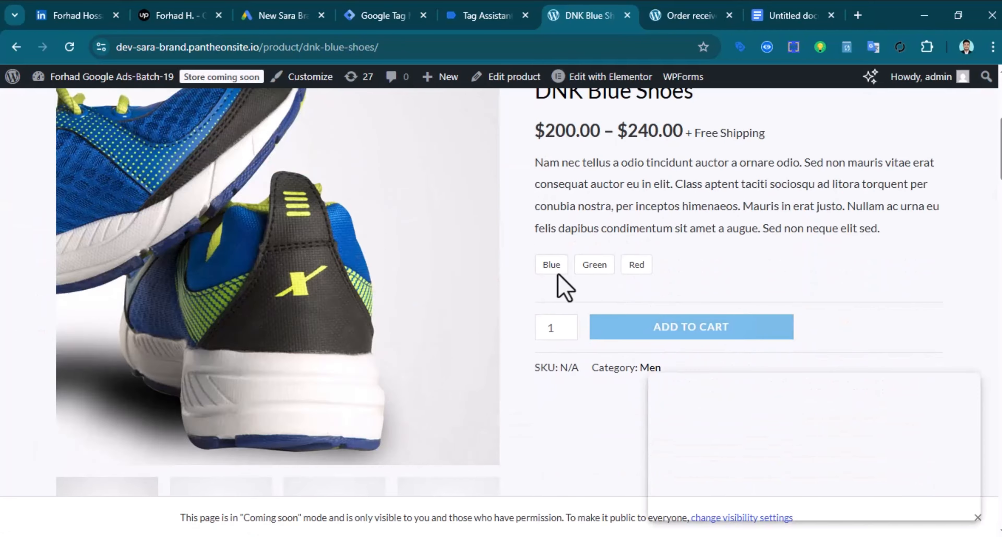
{"action": "left_click", "coordinate": [596, 273]}
{"action": "scroll", "coordinate": [700, 331], "scroll_direction": "down", "scroll_amount": 3}
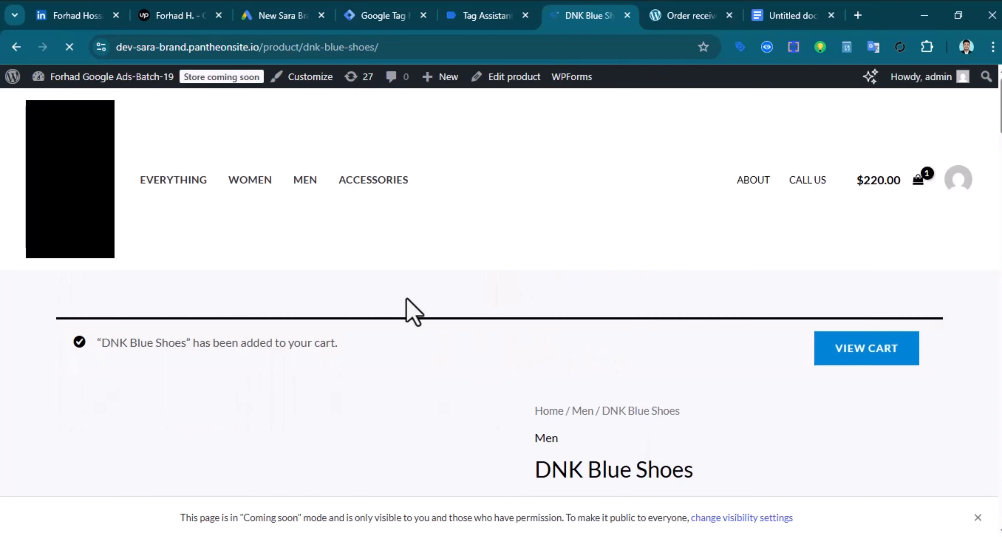
{"action": "scroll", "coordinate": [385, 393], "scroll_direction": "down", "scroll_amount": 12}
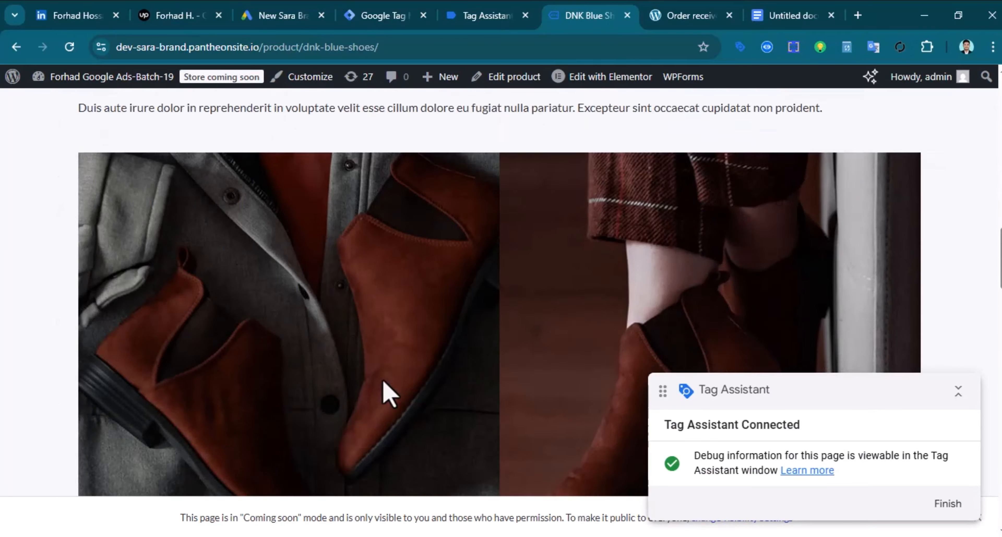
{"action": "scroll", "coordinate": [387, 393], "scroll_direction": "down", "scroll_amount": 15}
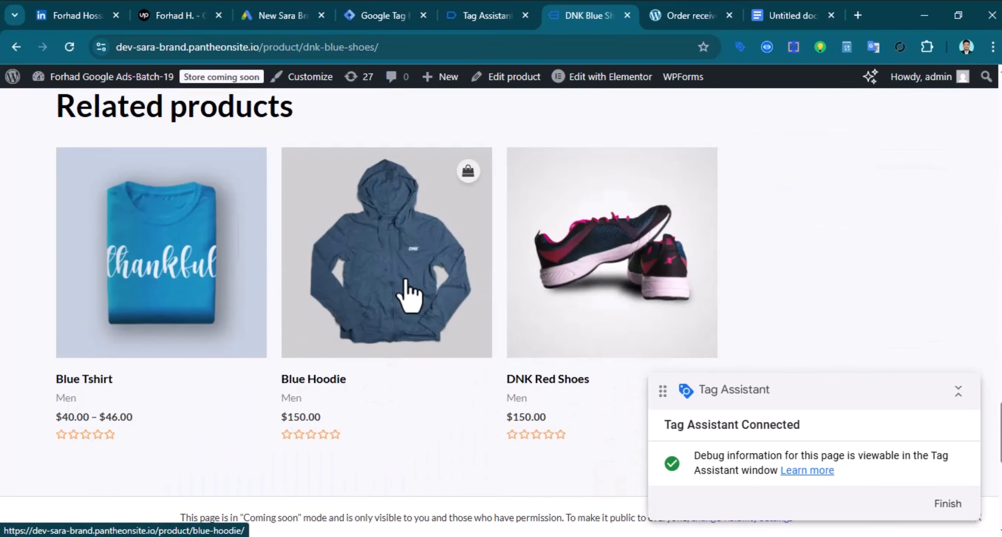
{"action": "left_click", "coordinate": [407, 295]}
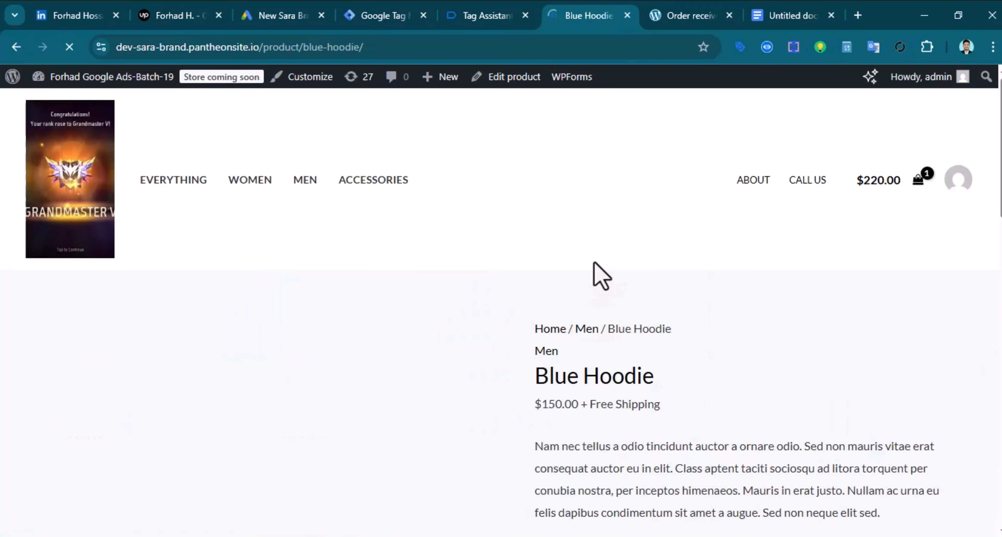
{"action": "left_click", "coordinate": [485, 13]}
{"action": "scroll", "coordinate": [595, 376], "scroll_direction": "down", "scroll_amount": 4}
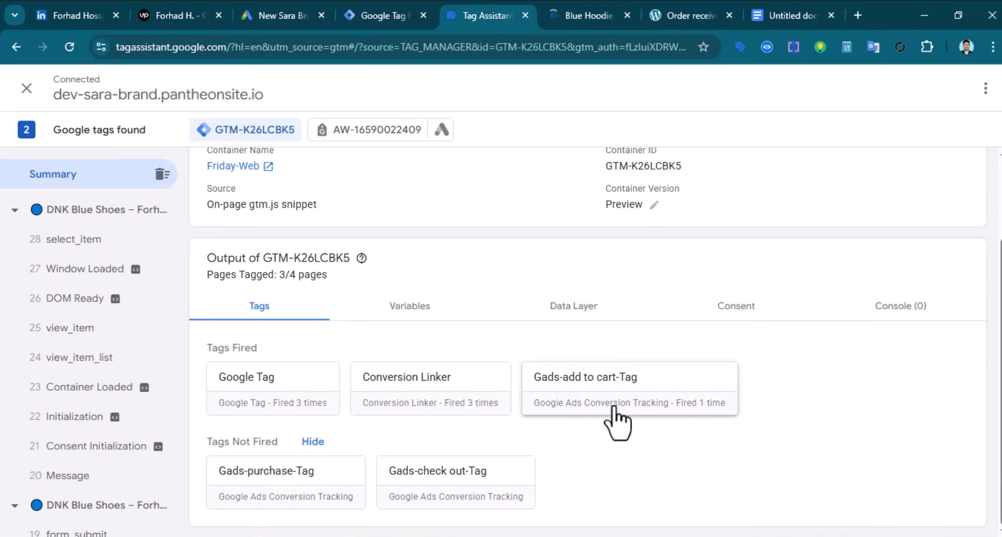
{"action": "scroll", "coordinate": [618, 430], "scroll_direction": "down", "scroll_amount": 2}
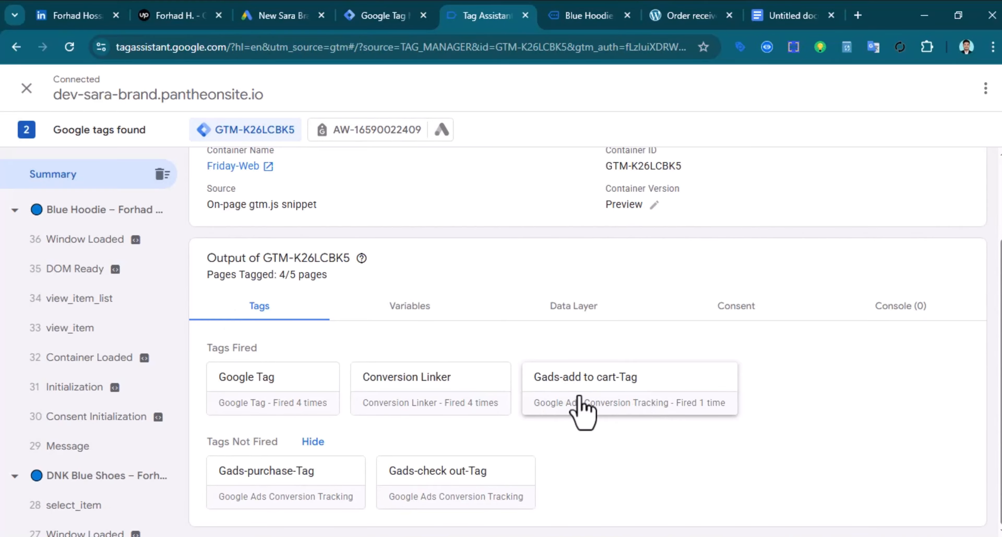
{"action": "left_click", "coordinate": [563, 14]}
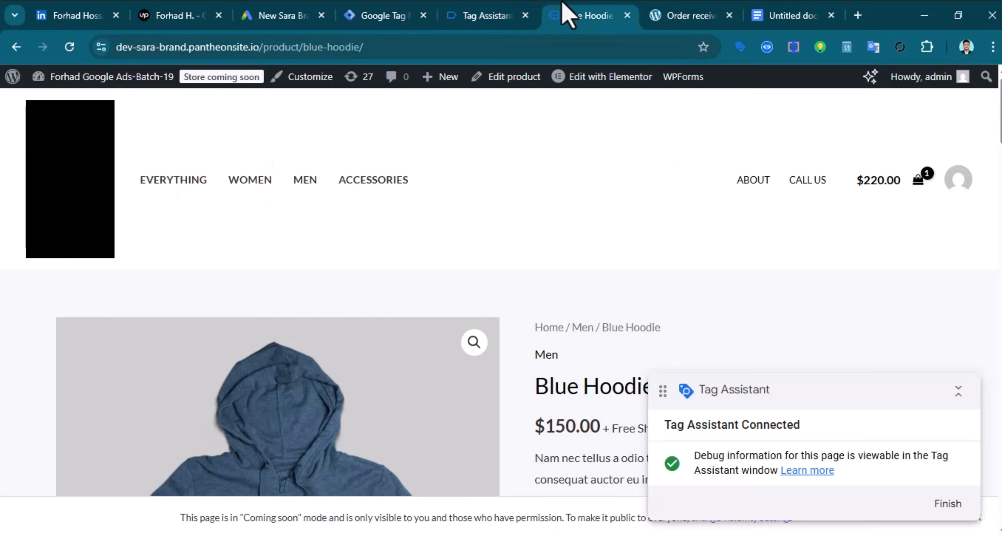
{"action": "scroll", "coordinate": [493, 336], "scroll_direction": "down", "scroll_amount": 5}
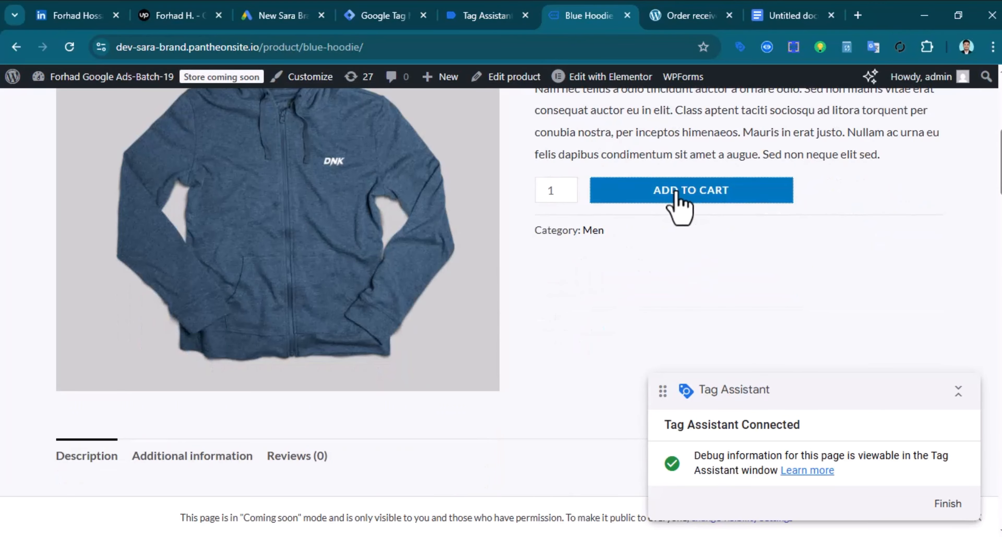
{"action": "left_click", "coordinate": [679, 197]}
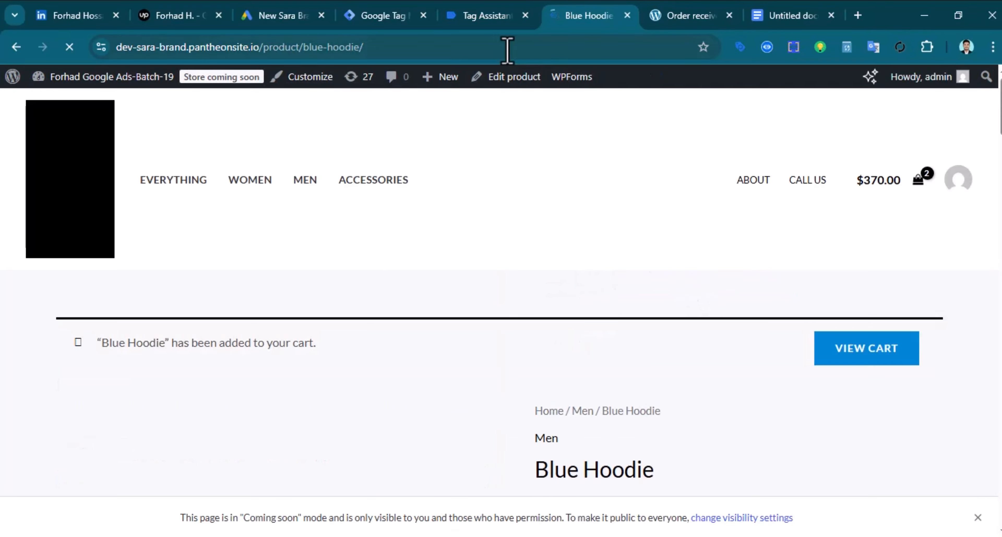
{"action": "left_click", "coordinate": [502, 13]}
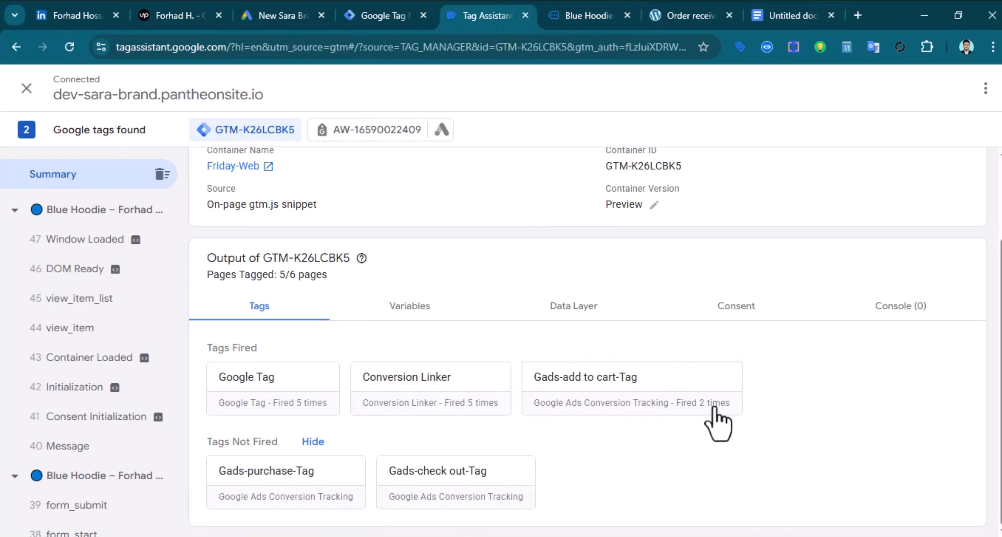
{"action": "left_click", "coordinate": [580, 17]}
Add the Dark Gray Jeans to the cart, bringing the total to $520.00, and review Tag Assistant
{"action": "scroll", "coordinate": [566, 320], "scroll_direction": "down", "scroll_amount": 15}
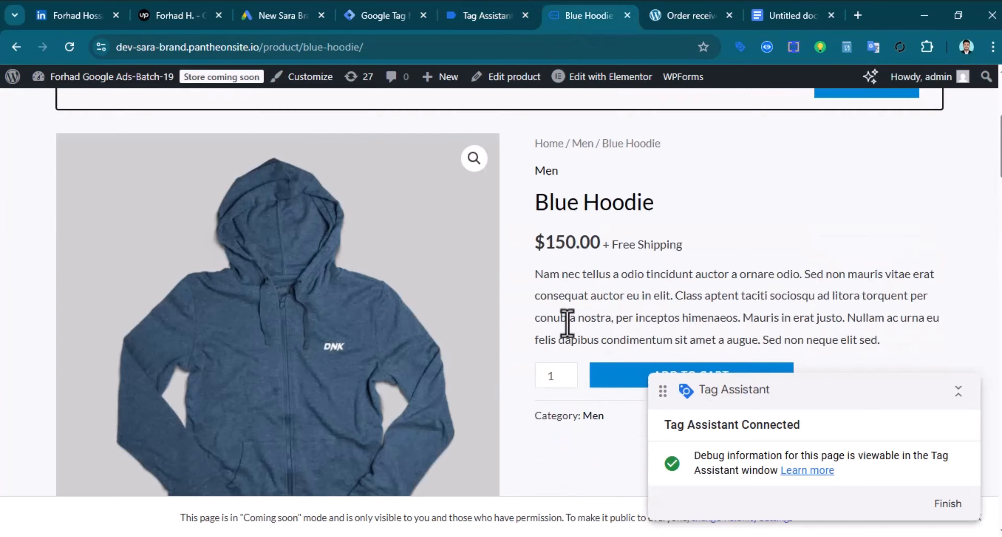
{"action": "scroll", "coordinate": [328, 418], "scroll_direction": "down", "scroll_amount": 6}
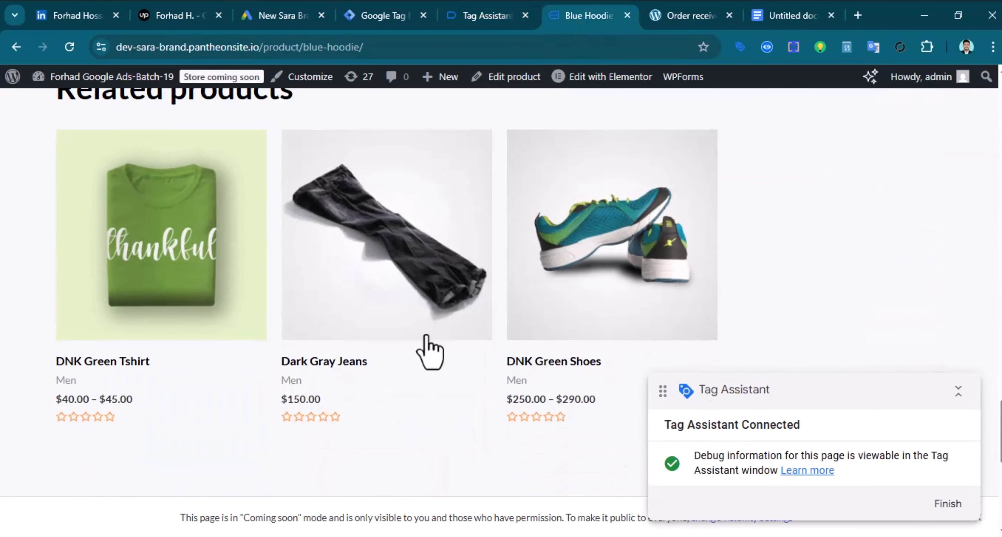
{"action": "left_click", "coordinate": [403, 275]}
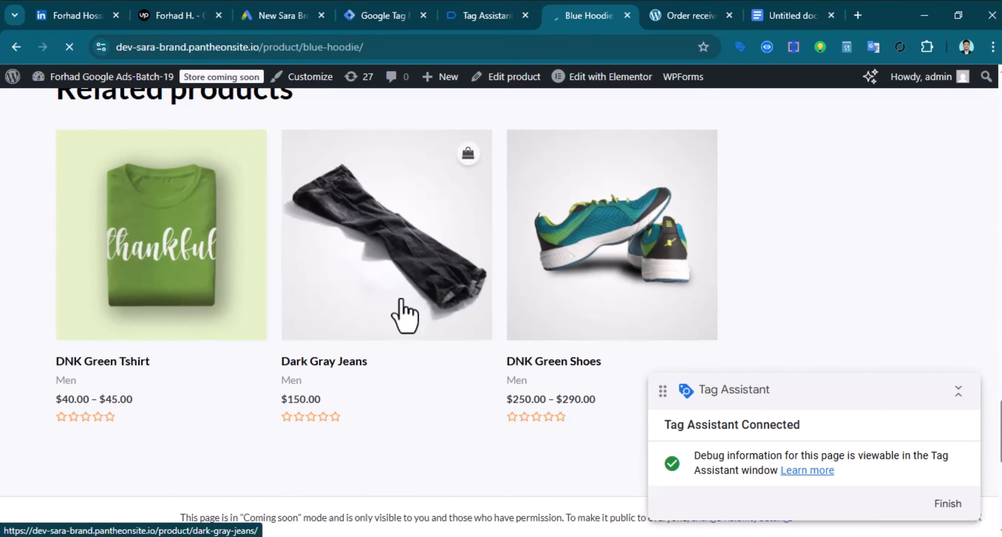
{"action": "scroll", "coordinate": [664, 264], "scroll_direction": "down", "scroll_amount": 8}
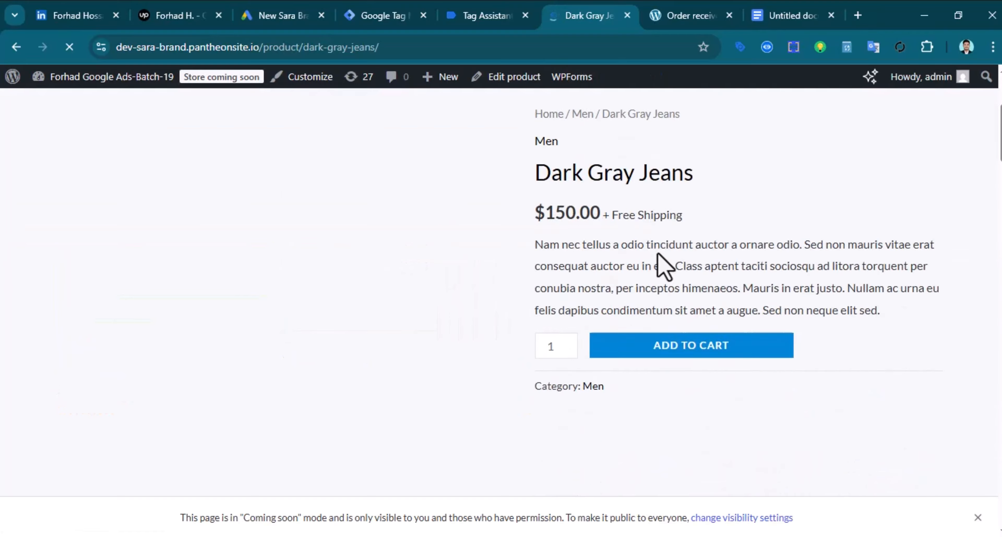
{"action": "left_click", "coordinate": [693, 196]}
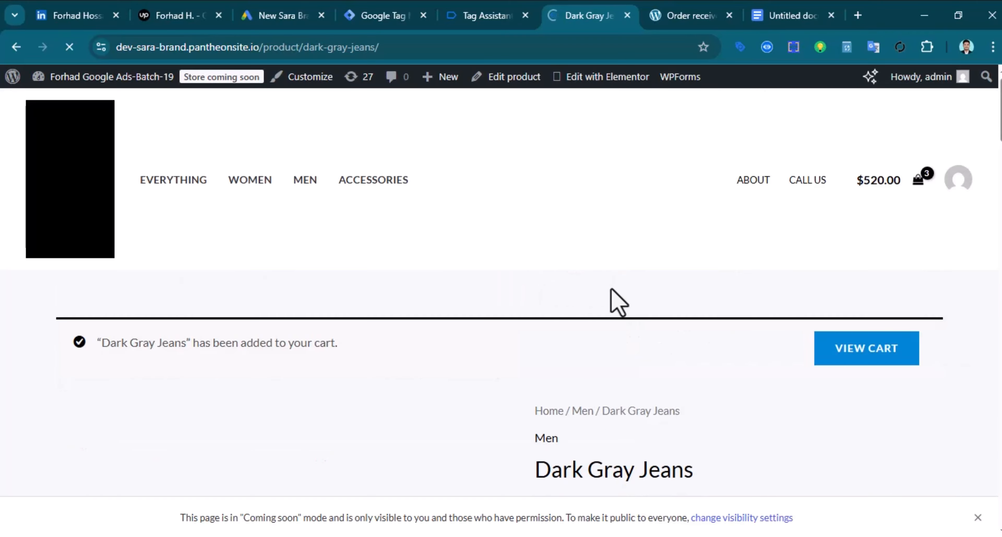
{"action": "left_click", "coordinate": [496, 14]}
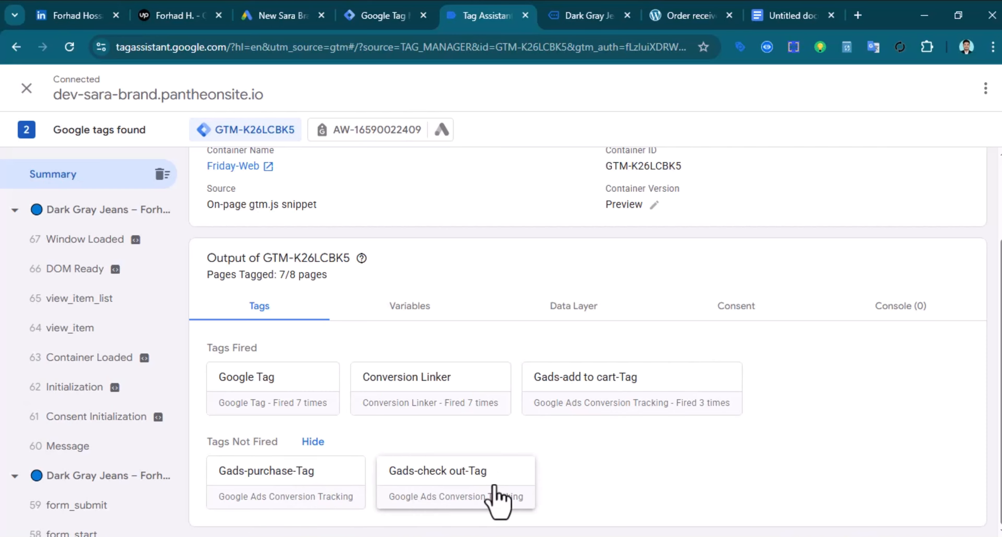
{"action": "left_click", "coordinate": [571, 15]}
Go from the cart to Checkout and verify in Tag Assistant that the begin_checkout tag fired
{"action": "left_click", "coordinate": [691, 346]}
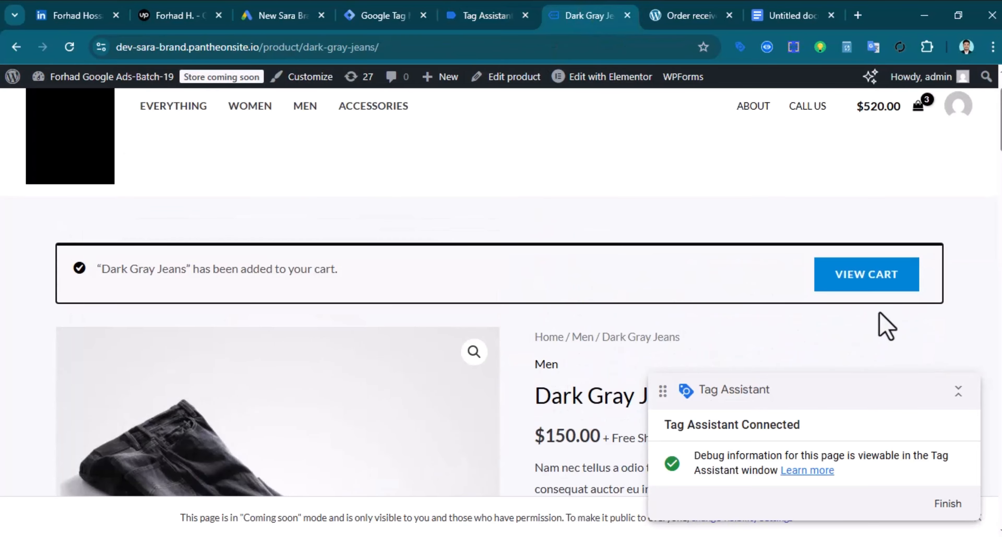
{"action": "left_click", "coordinate": [866, 275]}
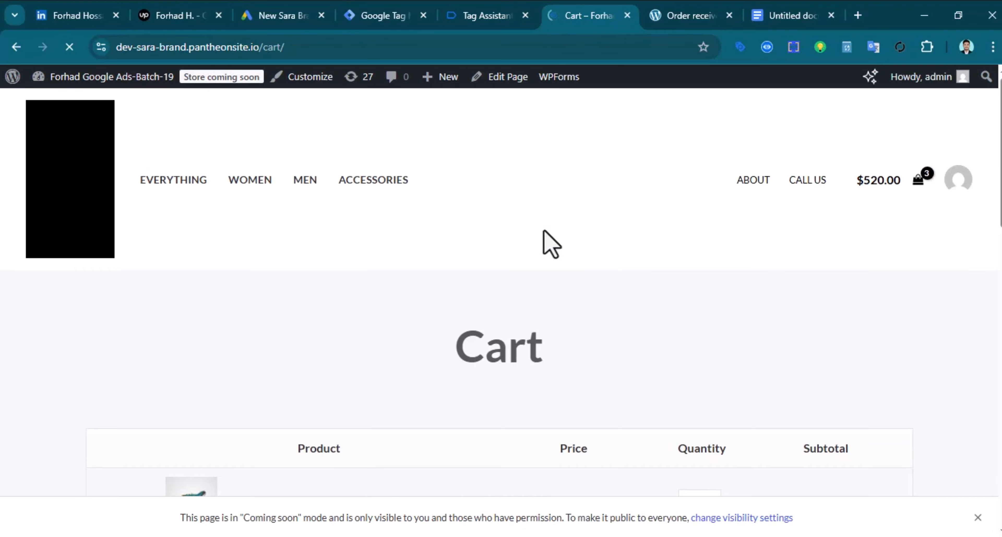
{"action": "scroll", "coordinate": [564, 286], "scroll_direction": "down", "scroll_amount": 12}
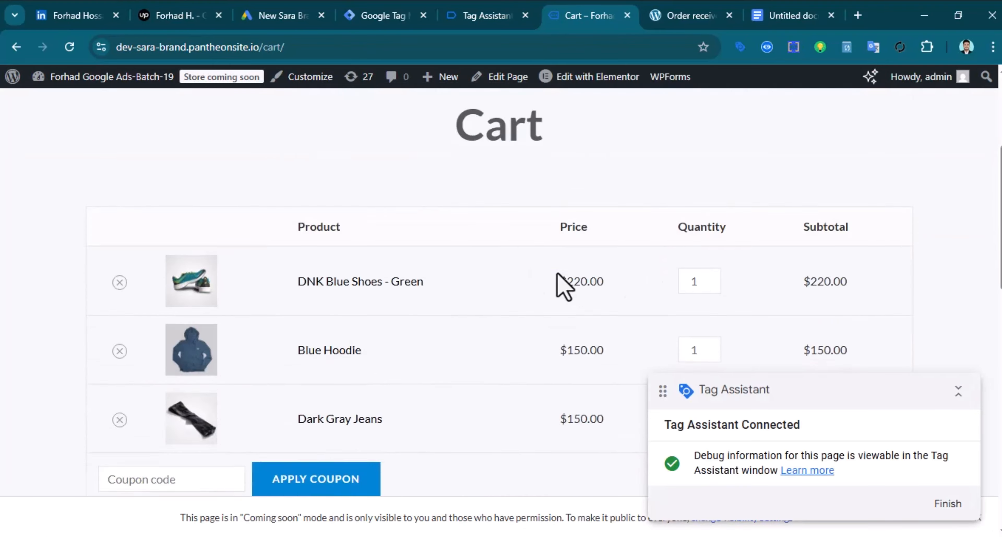
{"action": "left_click", "coordinate": [729, 335]}
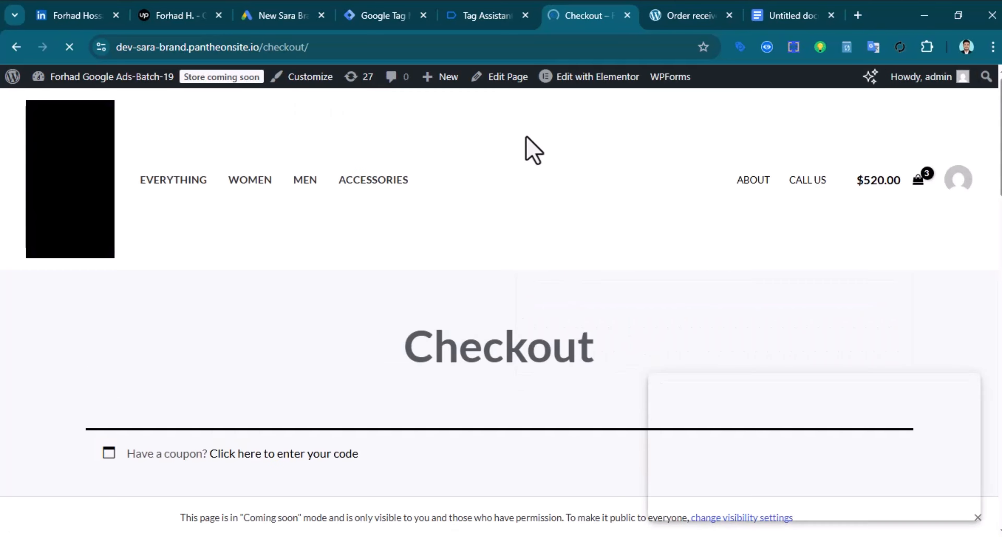
{"action": "left_click", "coordinate": [493, 20]}
{"action": "scroll", "coordinate": [564, 467], "scroll_direction": "down", "scroll_amount": 2}
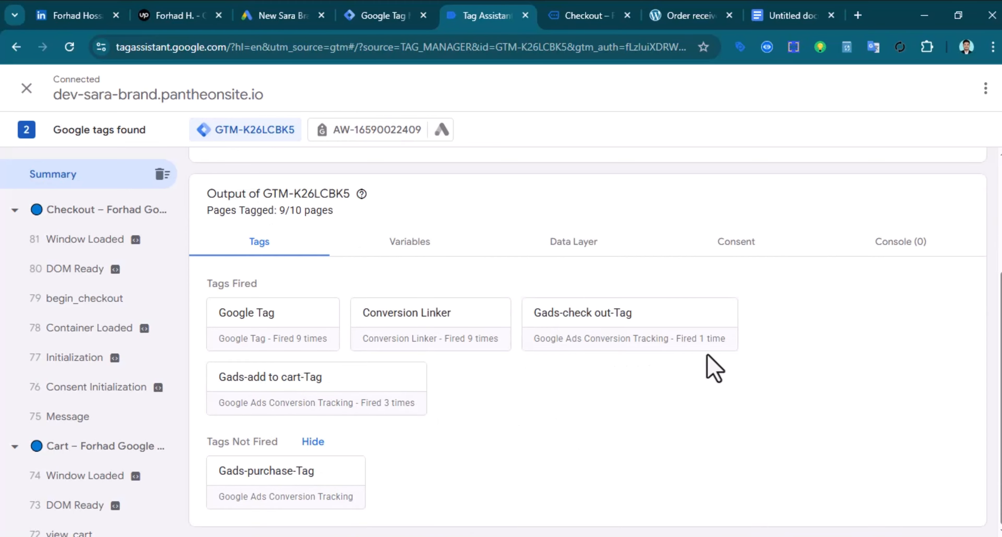
{"action": "left_click", "coordinate": [584, 17]}
Place the order and confirm Gads-purchase-Tag and Gads-check out-Tag each fired once
{"action": "scroll", "coordinate": [535, 355], "scroll_direction": "down", "scroll_amount": 15}
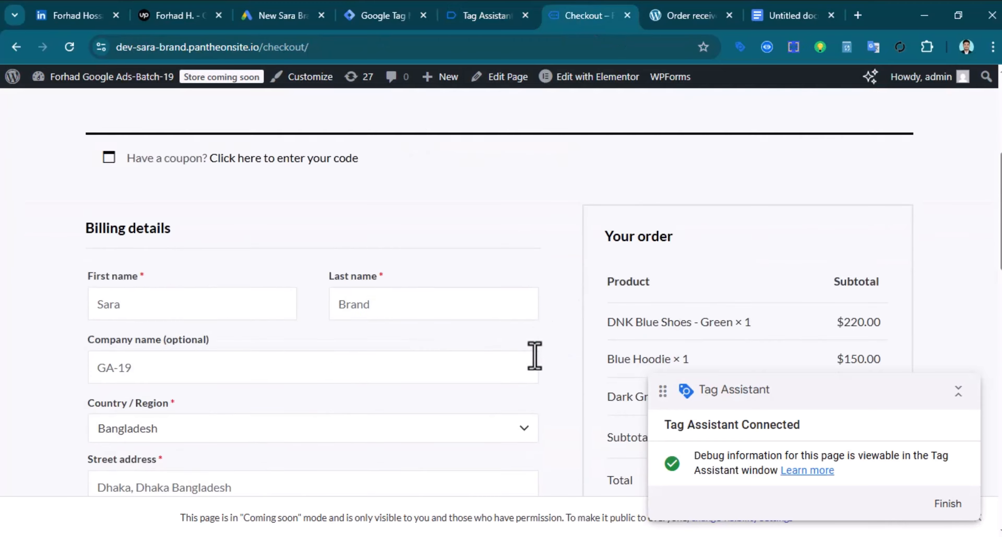
{"action": "scroll", "coordinate": [351, 384], "scroll_direction": "up", "scroll_amount": 1}
{"action": "scroll", "coordinate": [351, 383], "scroll_direction": "up", "scroll_amount": 8}
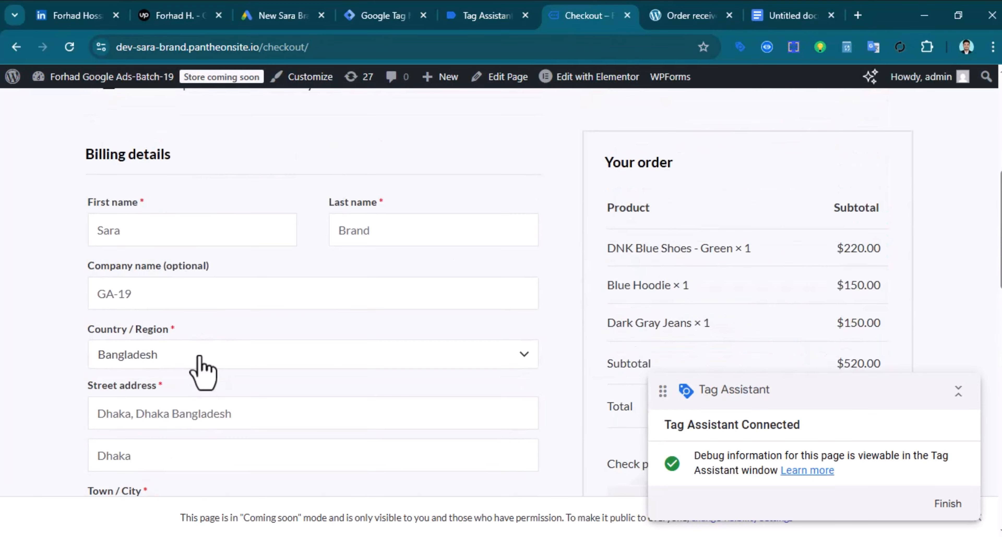
{"action": "scroll", "coordinate": [297, 396], "scroll_direction": "down", "scroll_amount": 9}
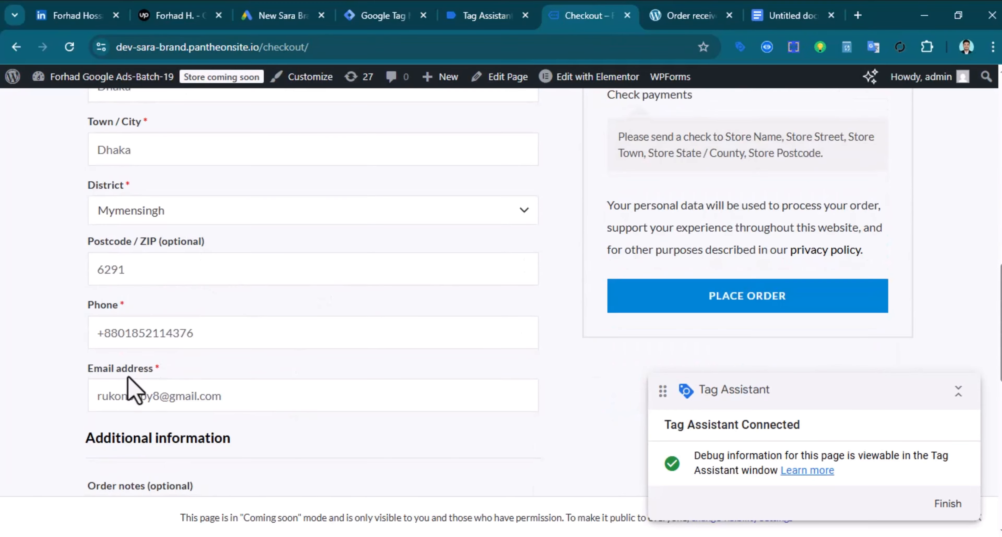
{"action": "left_click", "coordinate": [689, 306]}
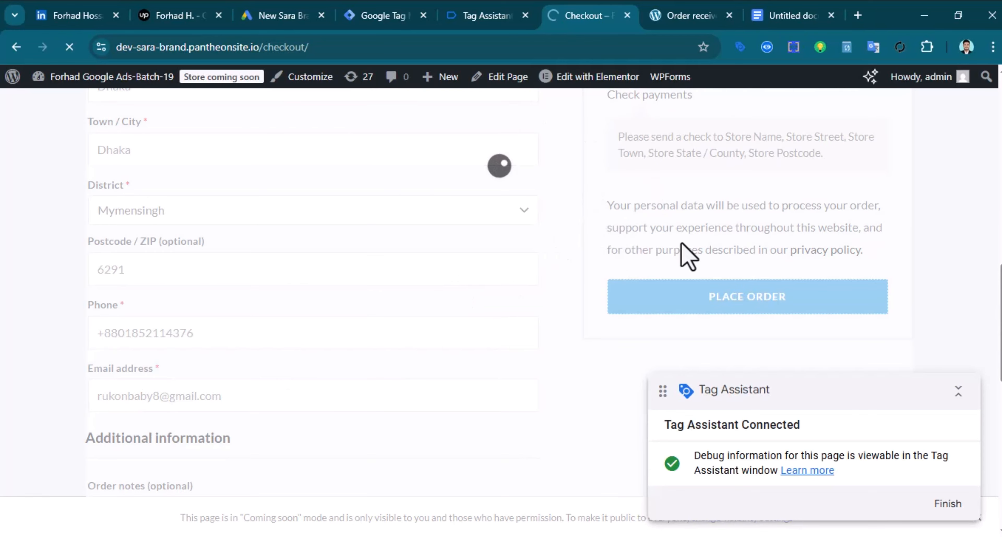
{"action": "left_click", "coordinate": [484, 17]}
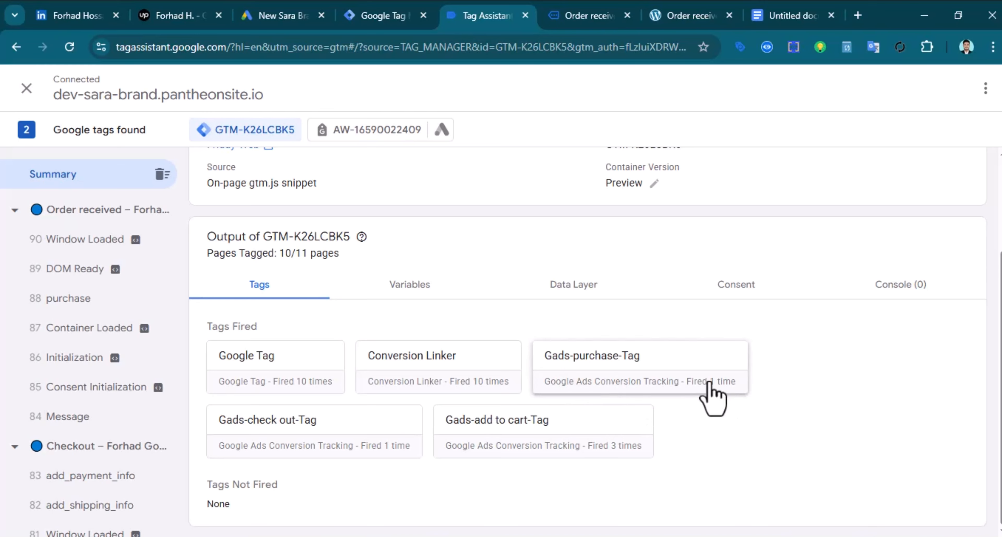
{"action": "scroll", "coordinate": [424, 374], "scroll_direction": "up", "scroll_amount": 1}
{"action": "scroll", "coordinate": [425, 378], "scroll_direction": "down", "scroll_amount": 1}
{"action": "scroll", "coordinate": [375, 395], "scroll_direction": "up", "scroll_amount": 3}
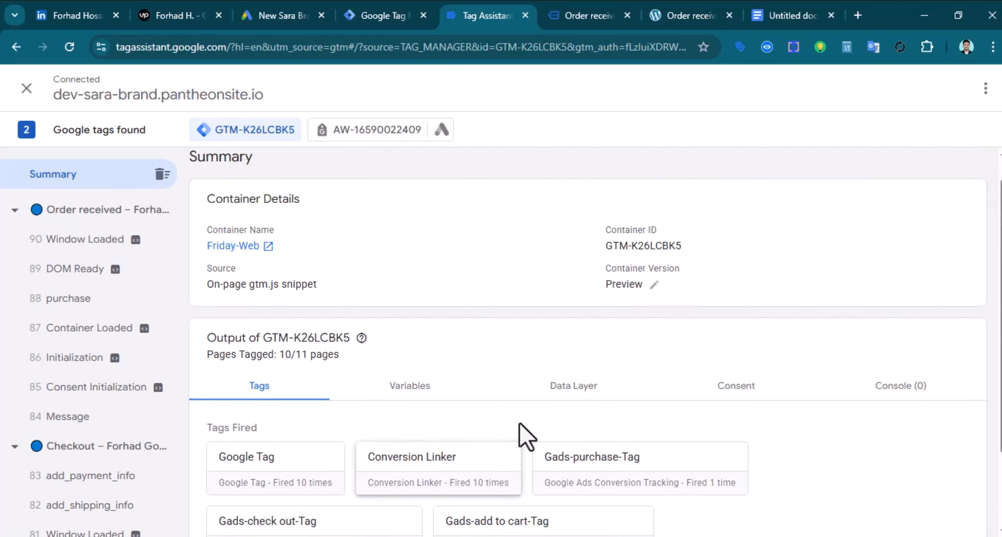